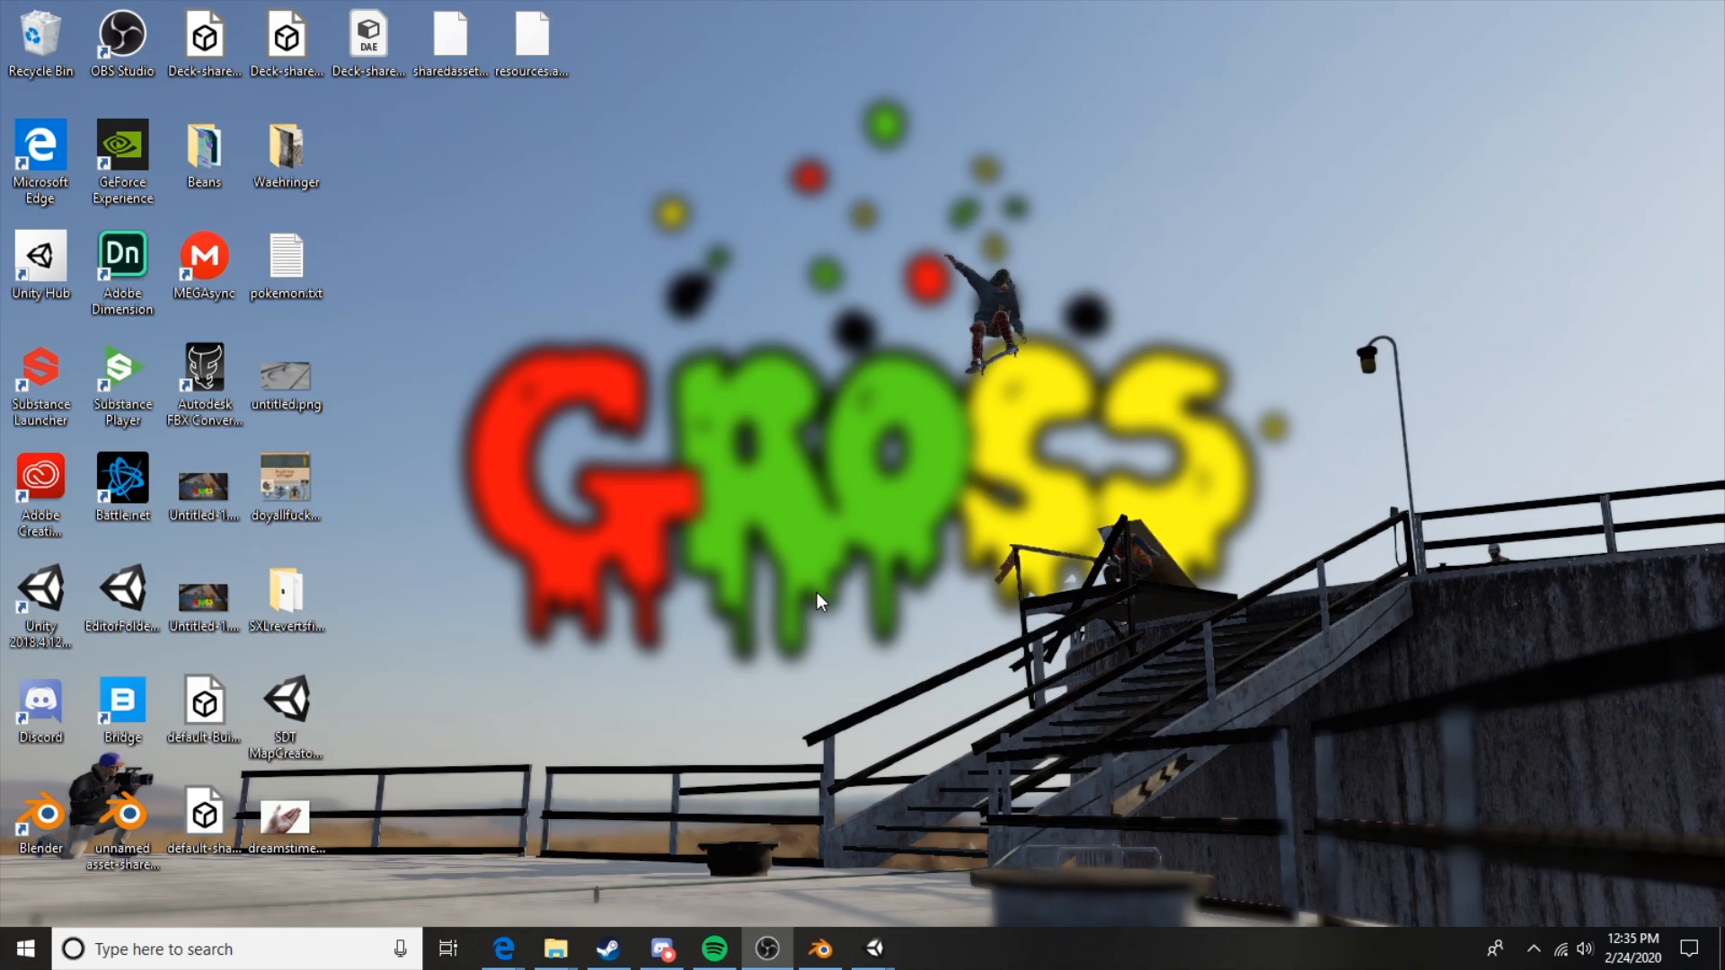
# Switch to Blender and examine the skatepark's ramps, ledges and central funbox in the Layout workspace.
pyautogui.click(834, 946)
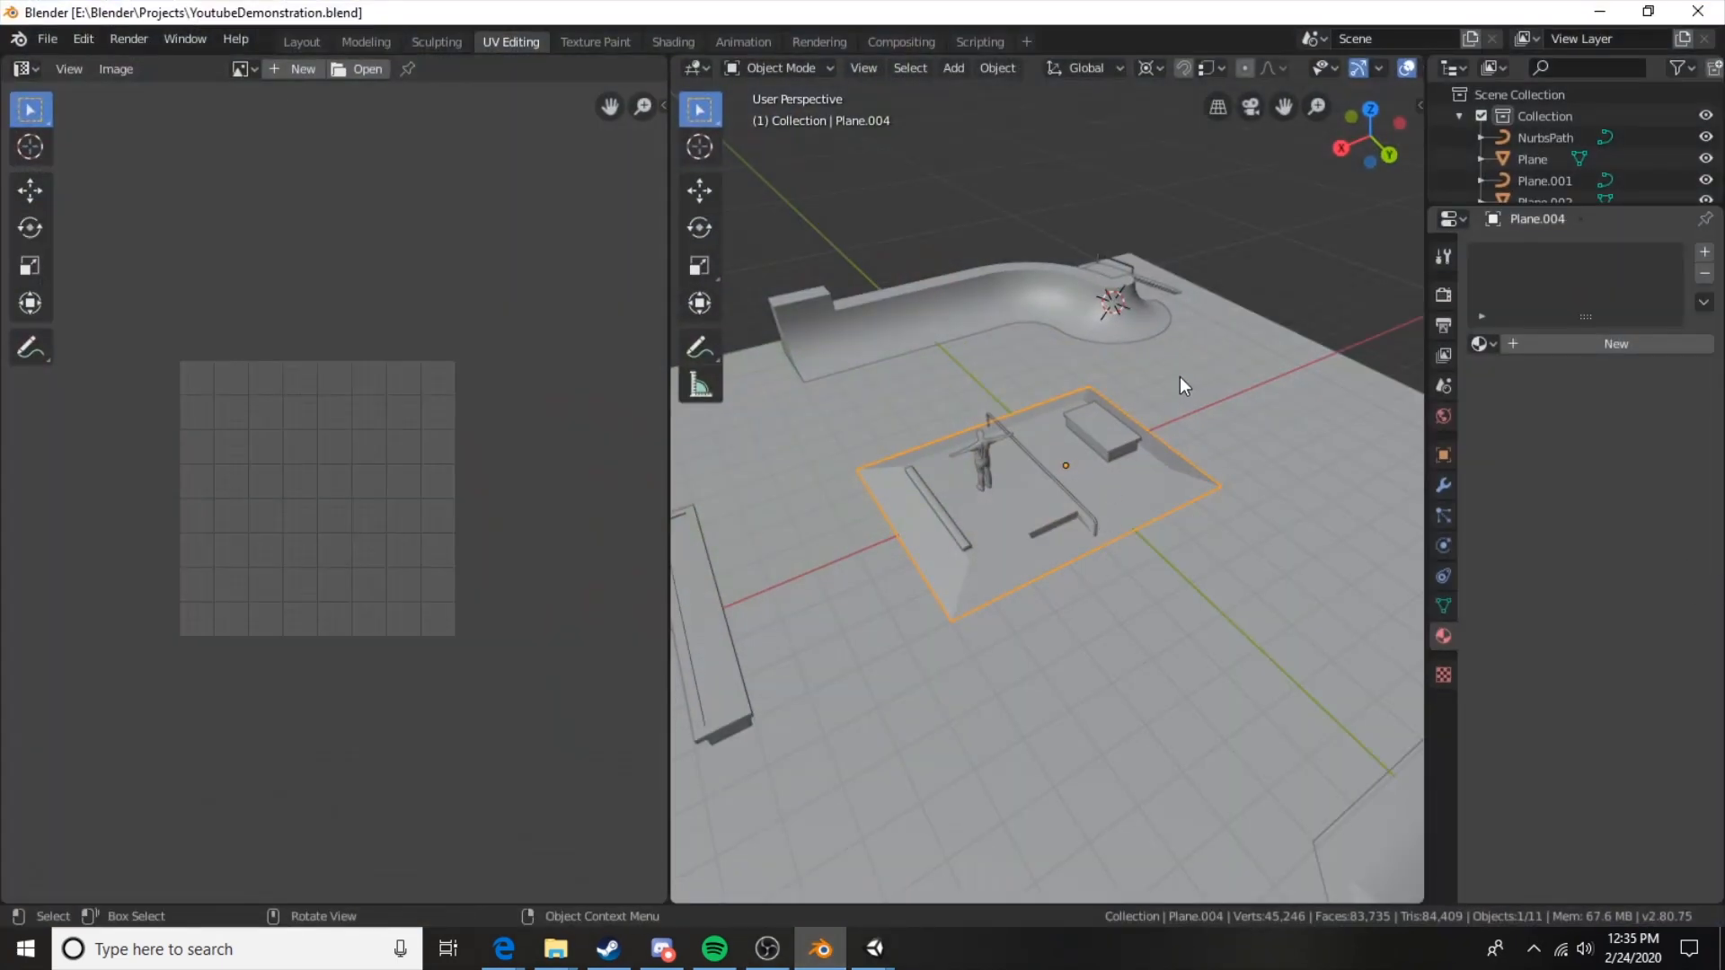
pyautogui.moveTo(1199, 508); pyautogui.dragTo(1157, 503, button='middle')
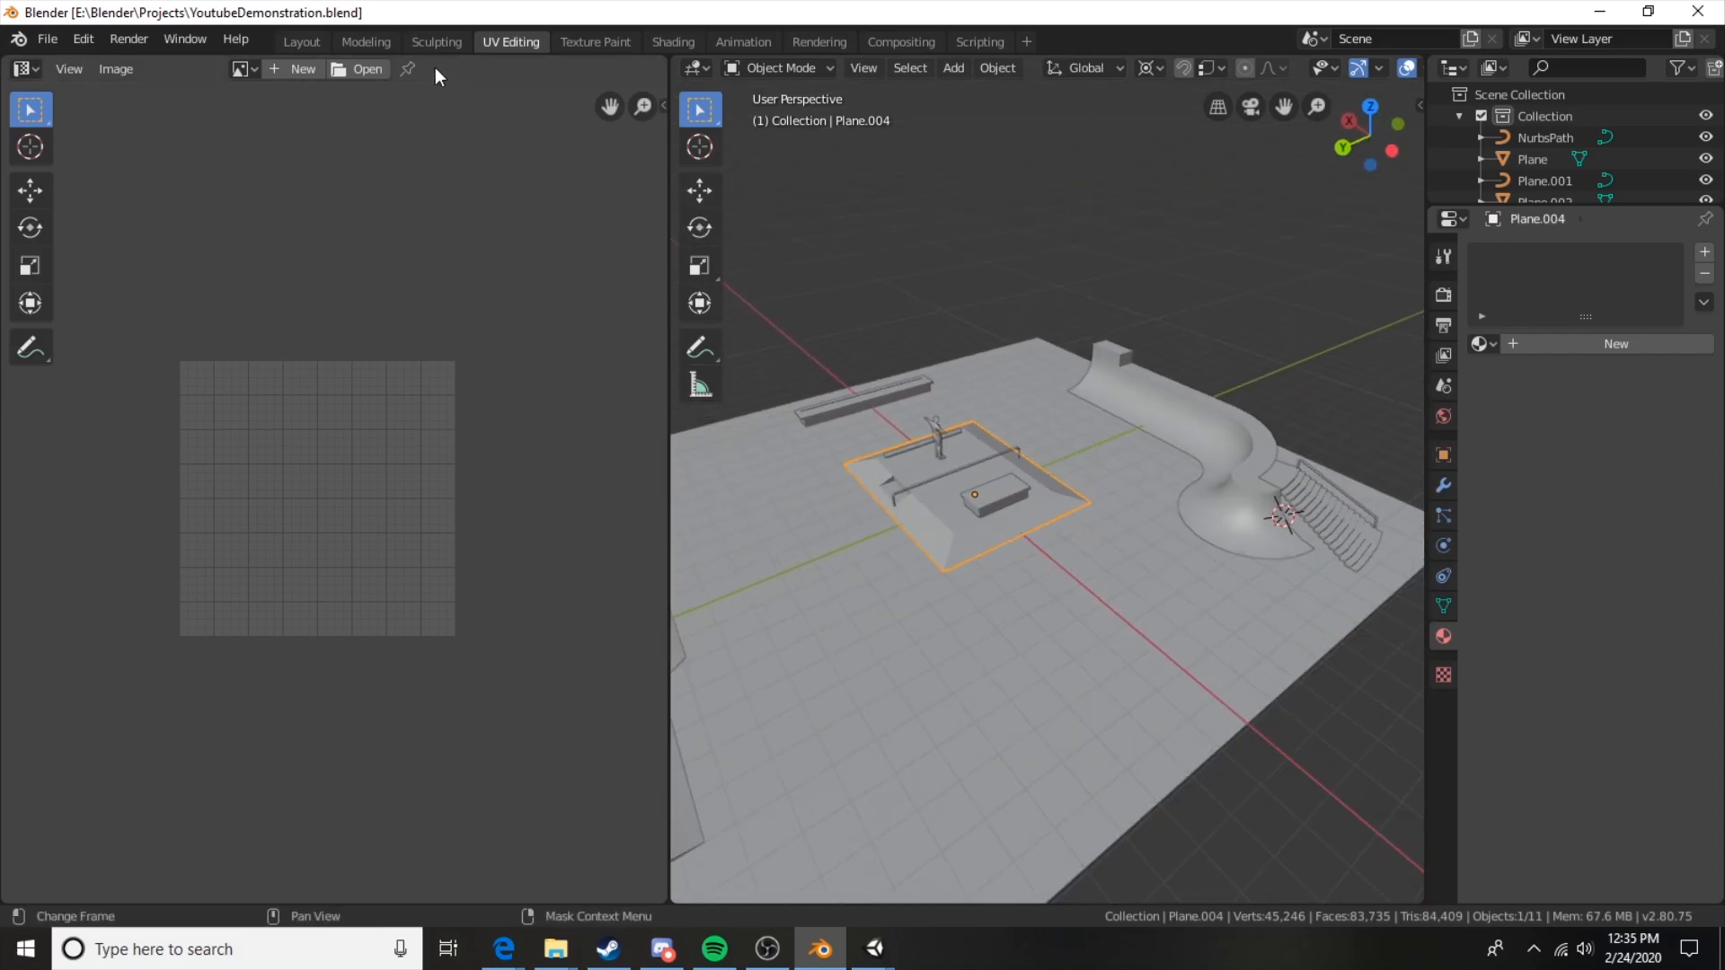
pyautogui.click(302, 41)
pyautogui.scroll(-6, 876, 542)
pyautogui.scroll(4, 558, 685)
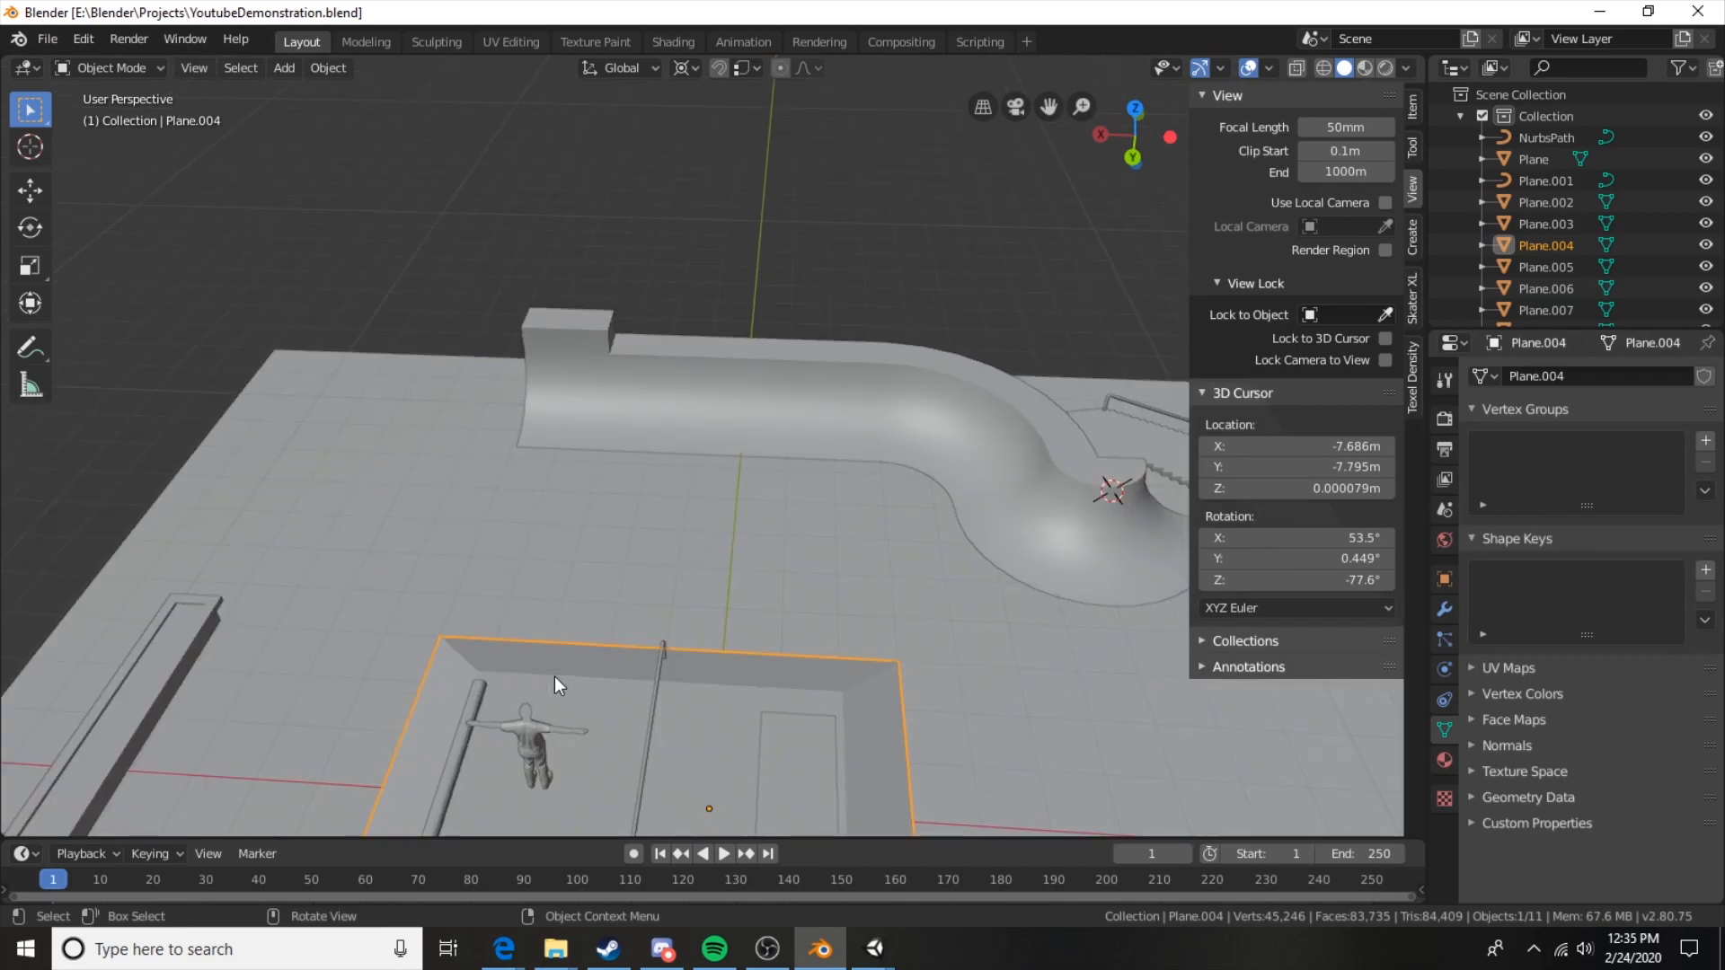
pyautogui.keyDown('shift'); pyautogui.moveTo(589, 685); pyautogui.dragTo(635, 297, button='middle'); pyautogui.keyUp('shift')
pyautogui.scroll(-4, 611, 319)
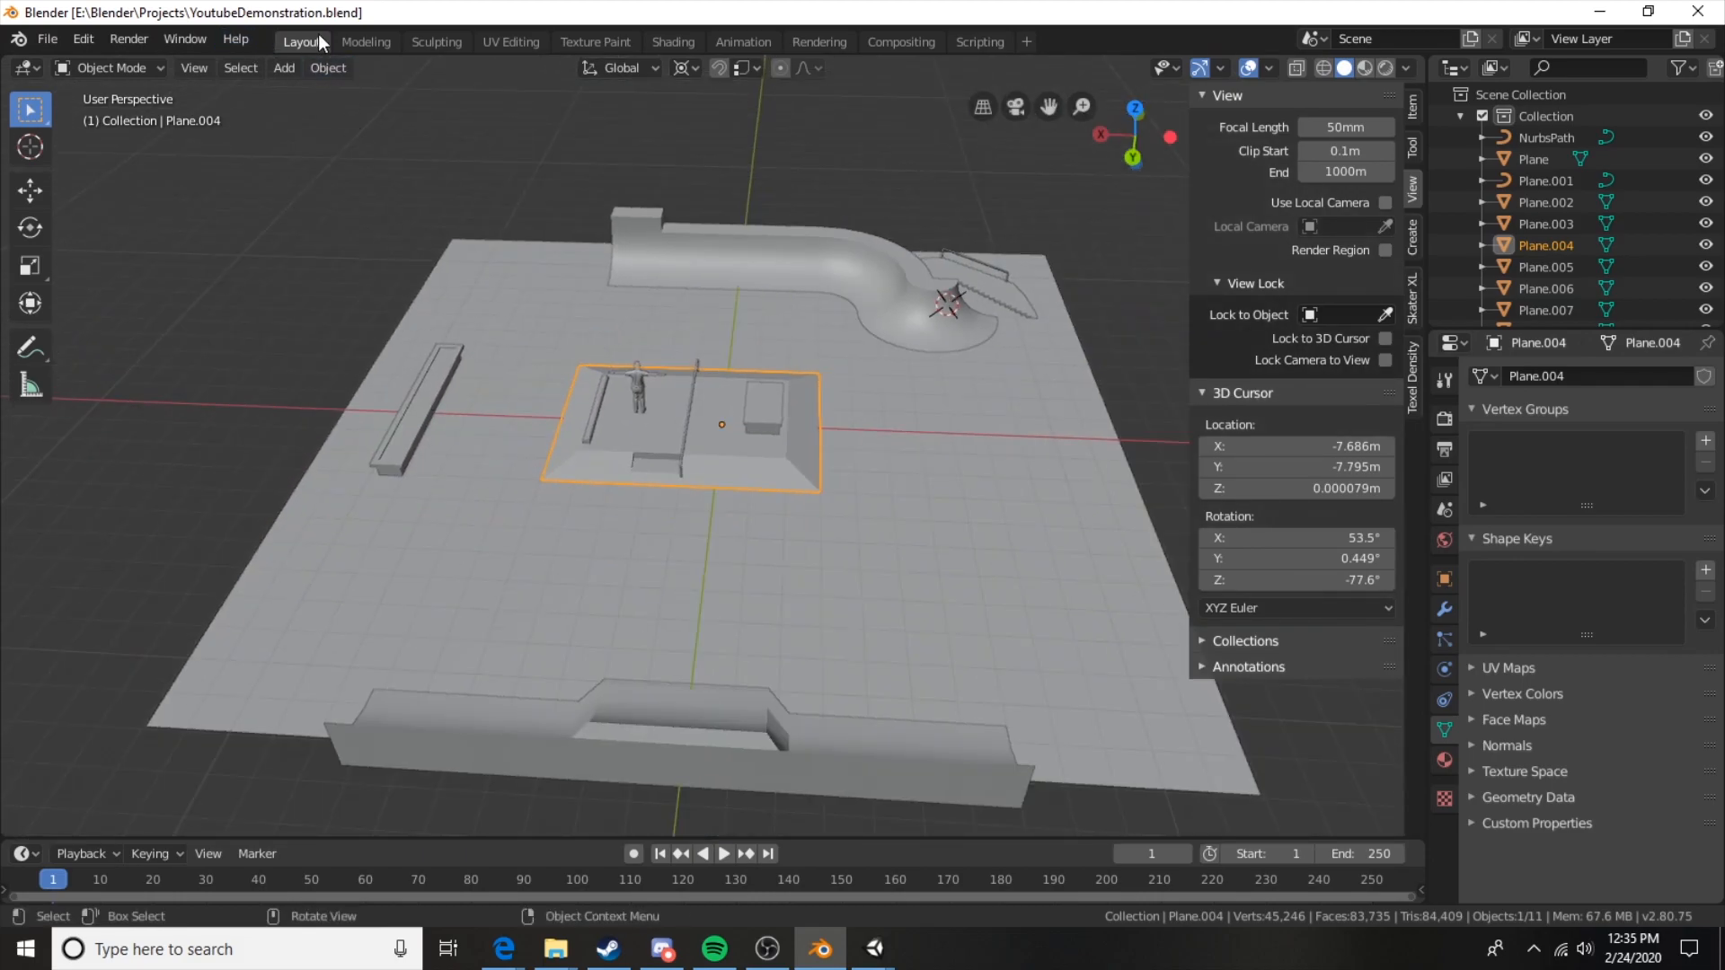
pyautogui.moveTo(335, 216); pyautogui.dragTo(500, 520, button='middle')
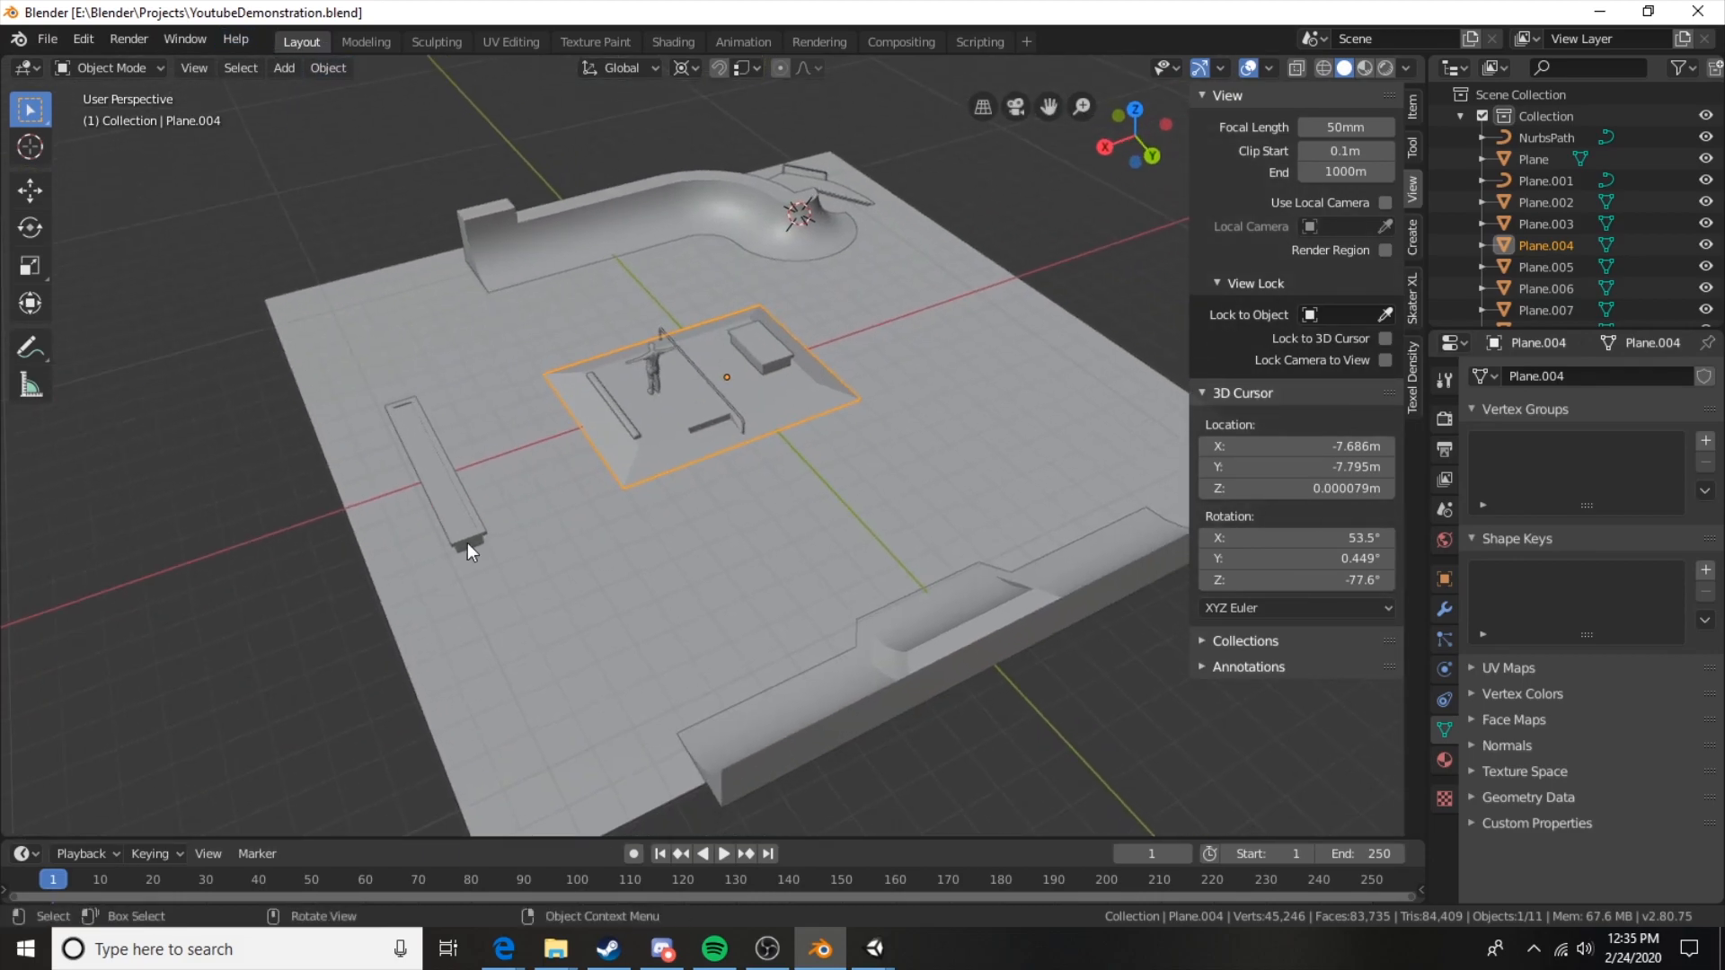
pyautogui.moveTo(631, 557); pyautogui.dragTo(715, 478, button='middle')
pyautogui.scroll(2, 716, 478)
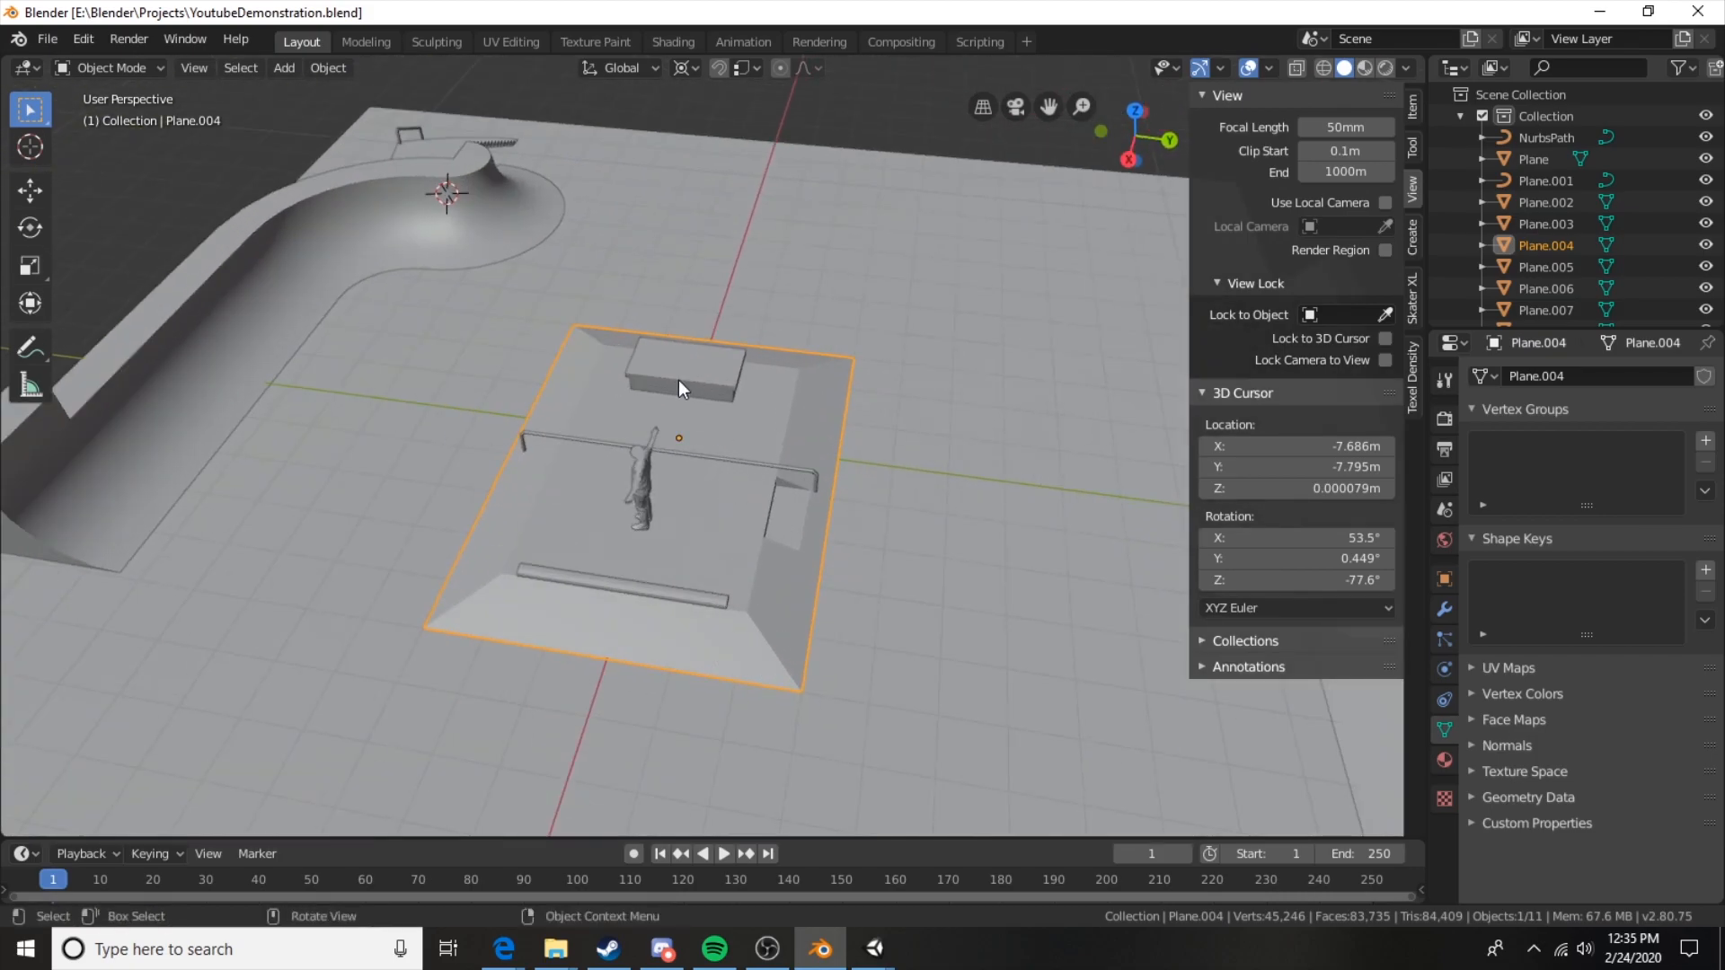
# Switch to the UV Editing workspace and return the central funbox to Object Mode.
pyautogui.click(525, 40)
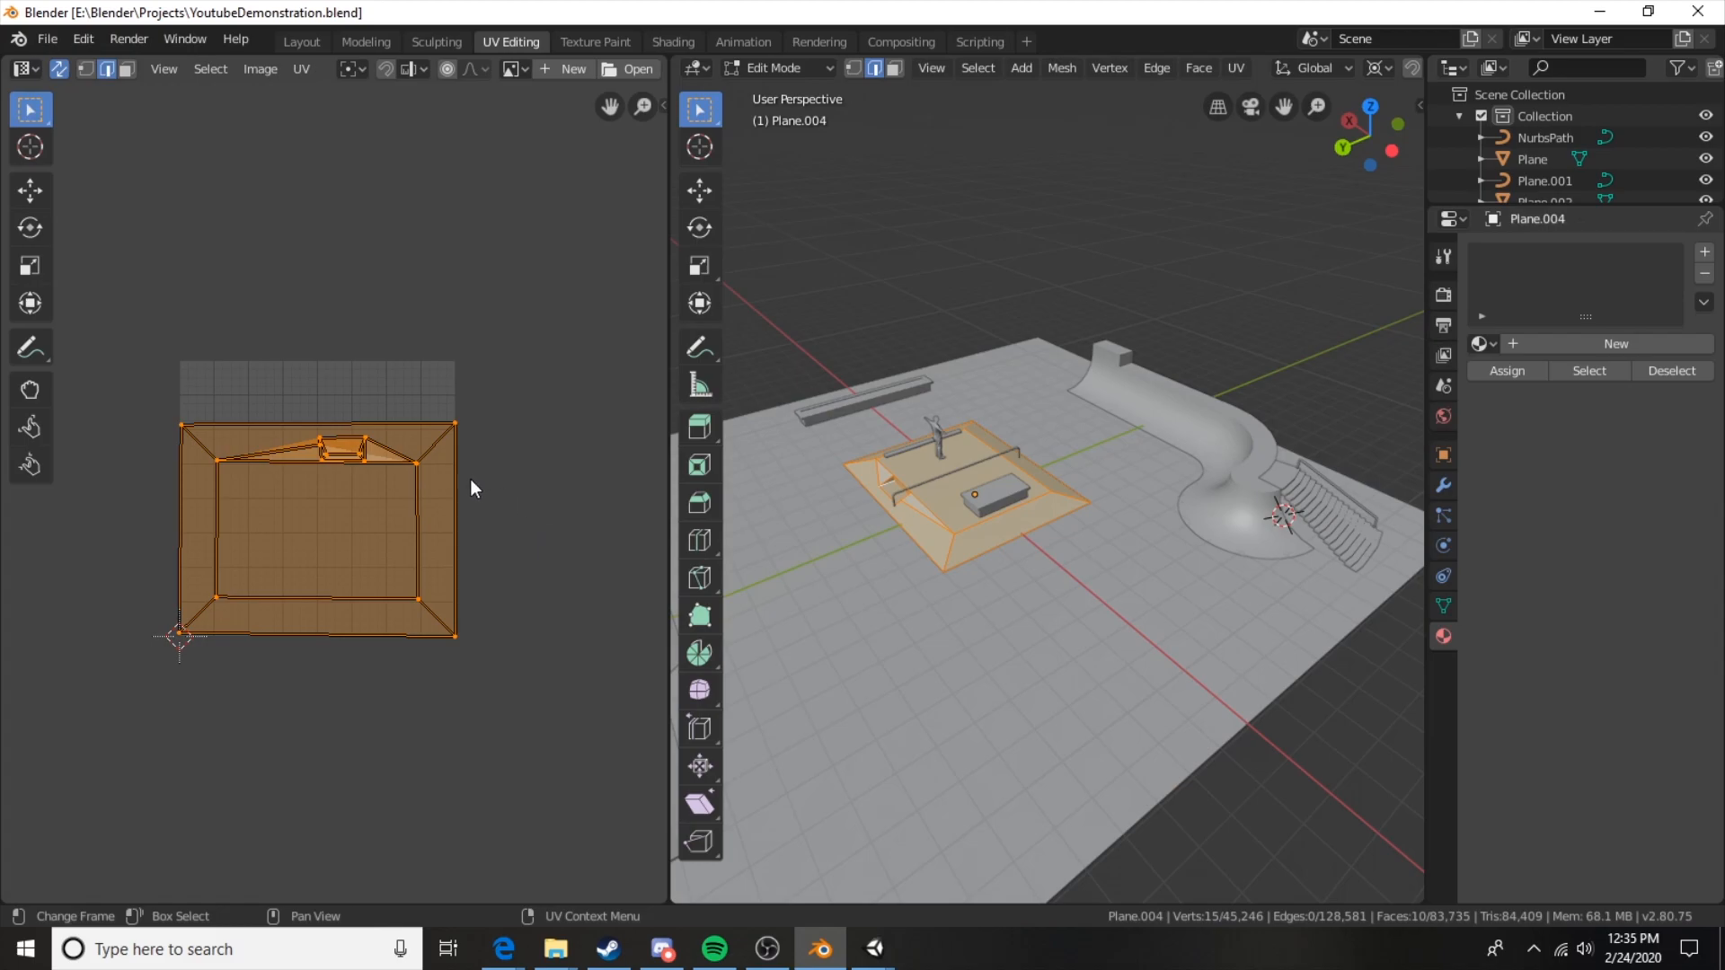
pyautogui.scroll(3, 471, 478)
pyautogui.scroll(-1, 471, 478)
pyautogui.moveTo(917, 530); pyautogui.dragTo(1087, 483, button='middle')
pyautogui.press('Tab')
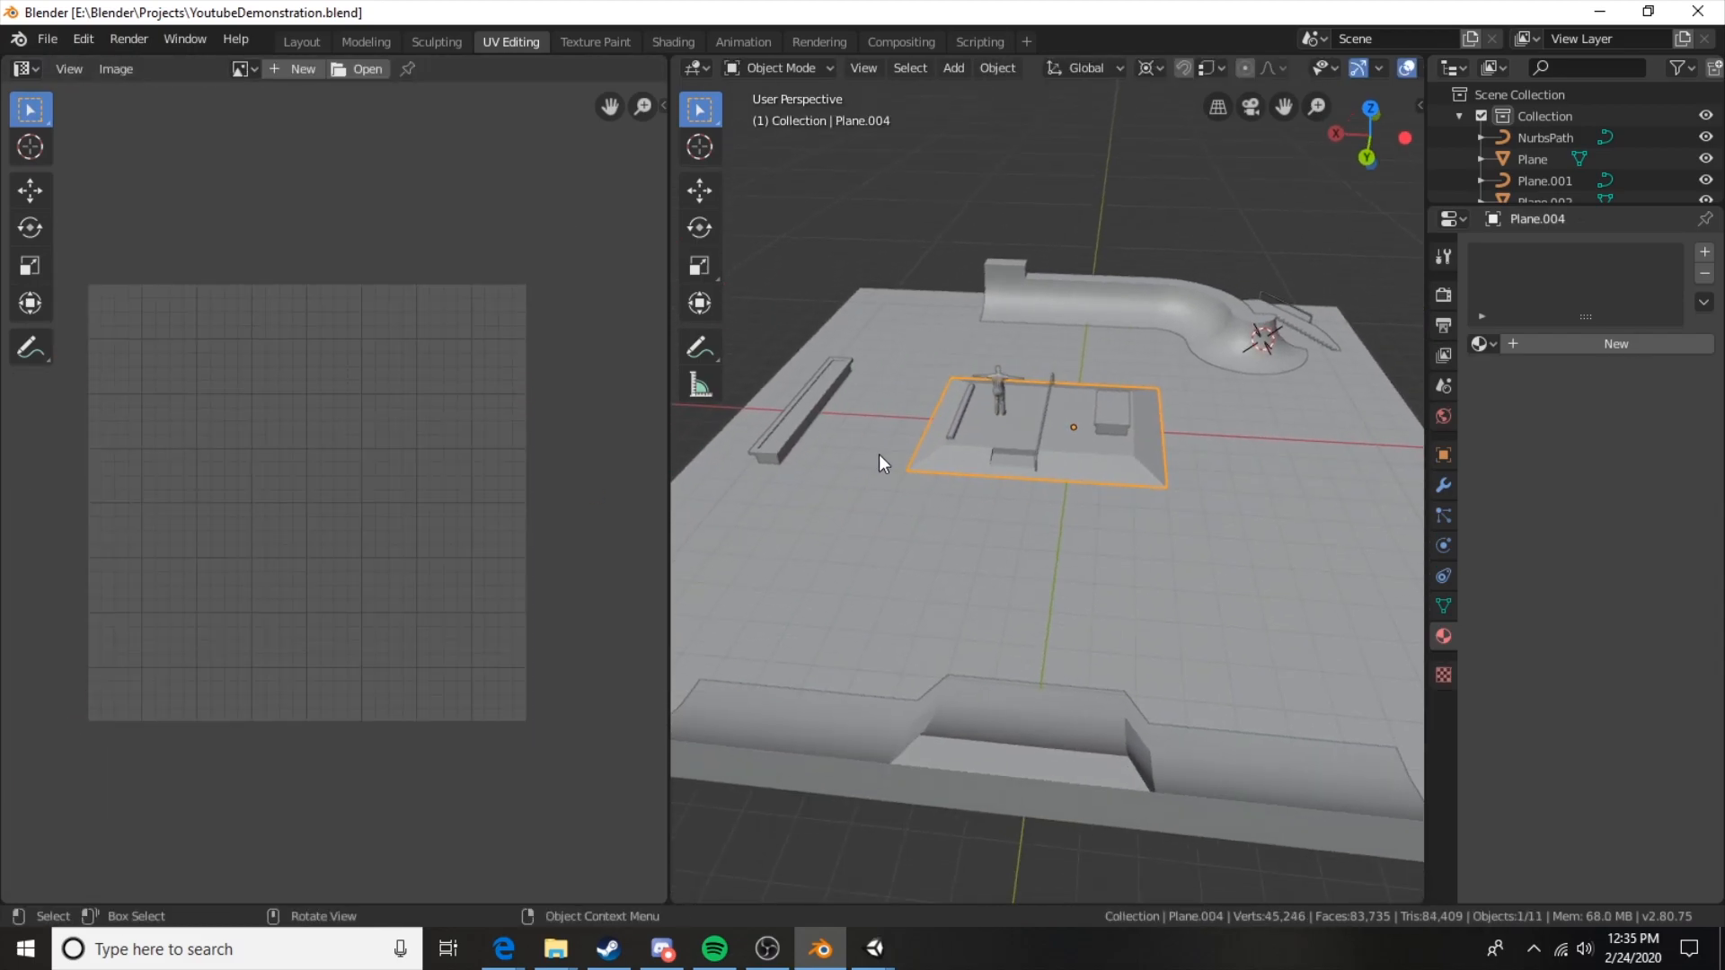
pyautogui.scroll(3, 1049, 460)
pyautogui.moveTo(1101, 393)
pyautogui.keyDown('shift'); pyautogui.mouseDown(button='middle')
pyautogui.moveTo(1049, 494)
pyautogui.moveTo(1103, 498)
pyautogui.moveTo(1240, 431)
pyautogui.mouseUp(button='middle'); pyautogui.keyUp('shift')
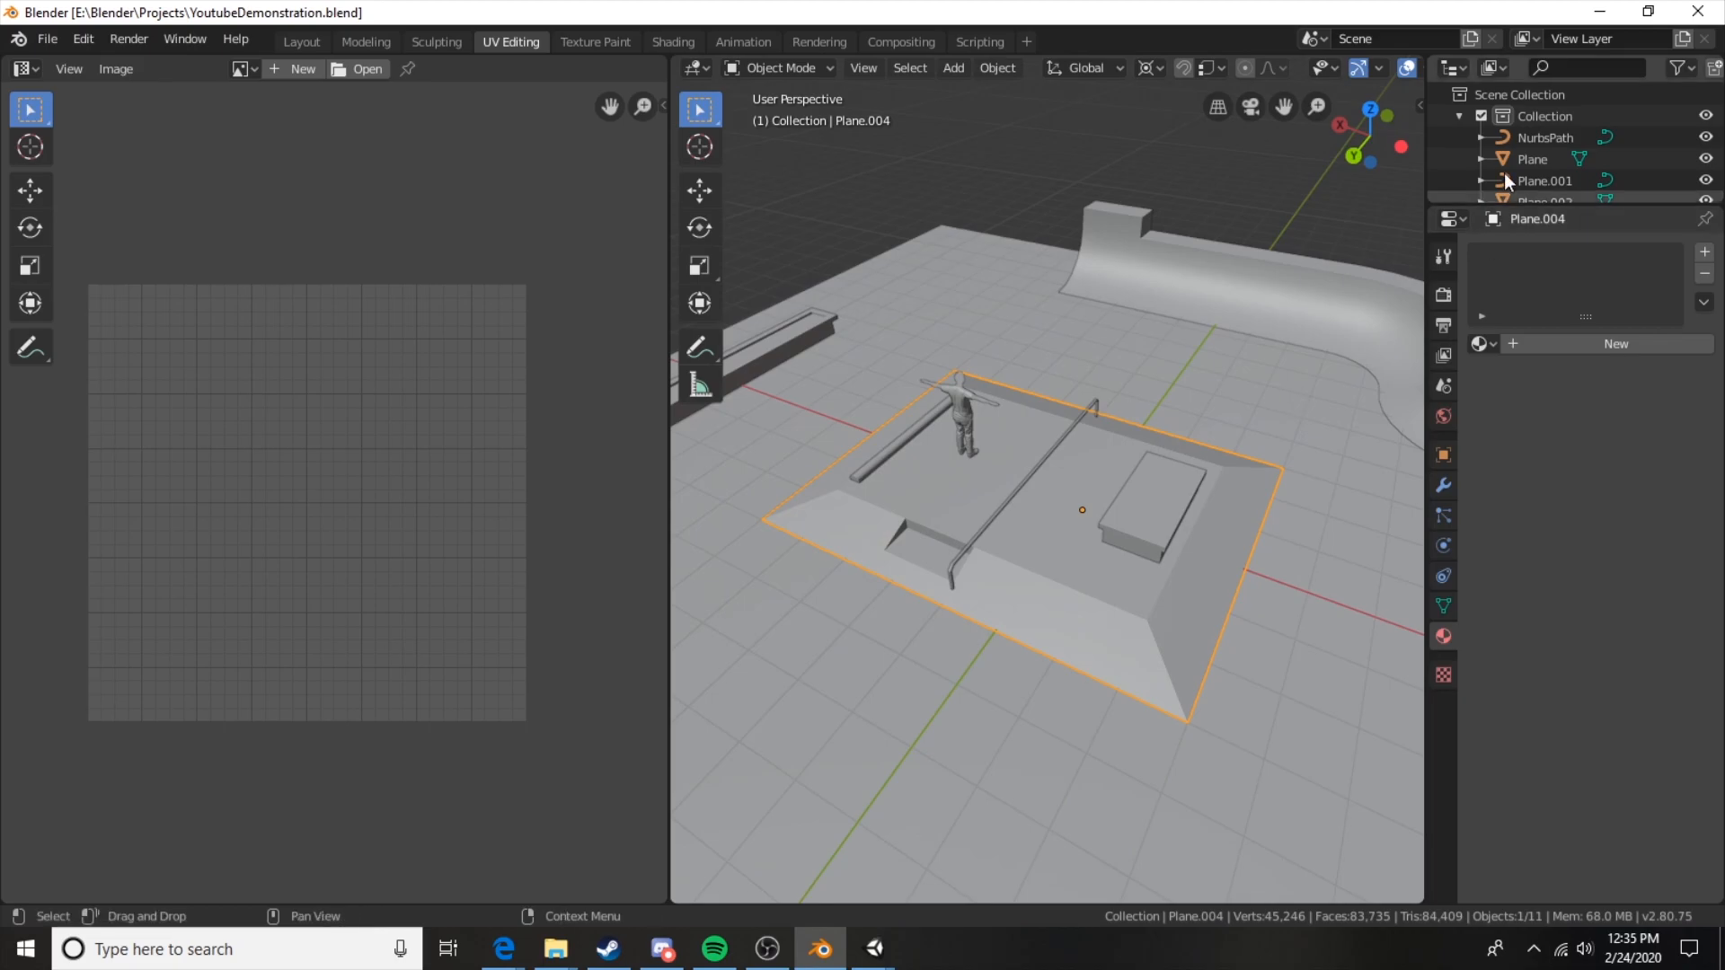
# Set the 3D viewport to LookDev shading to preview materials.
pyautogui.scroll(-3, 1349, 69)
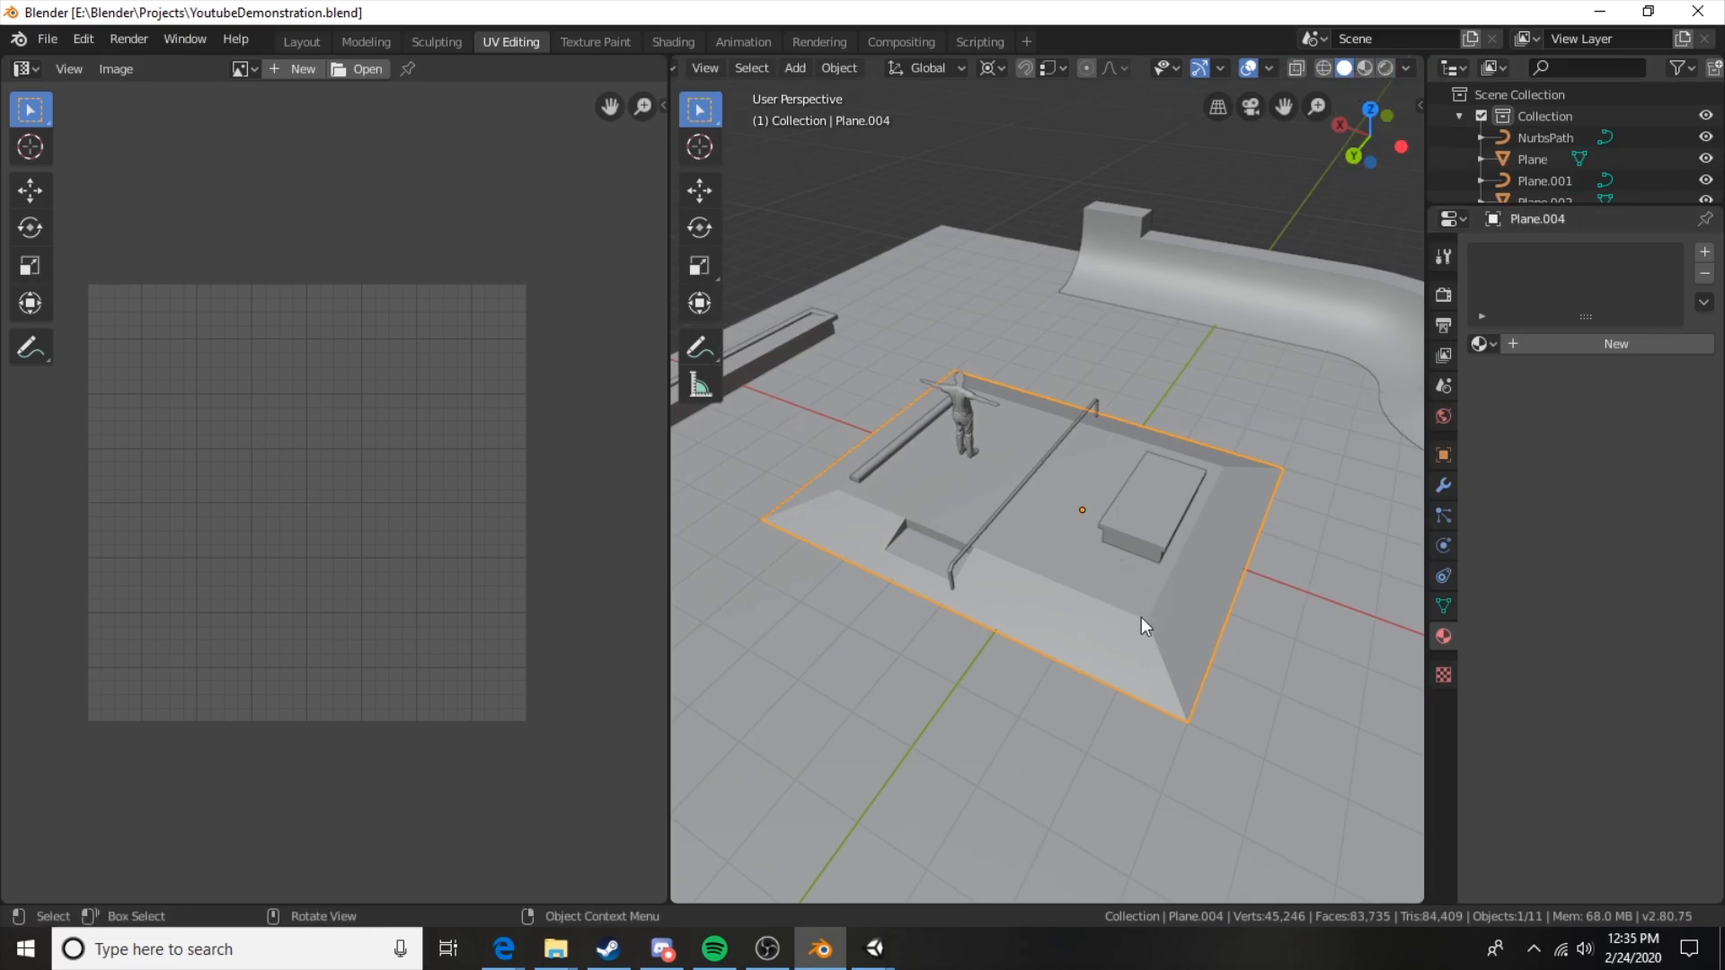
pyautogui.click(1364, 69)
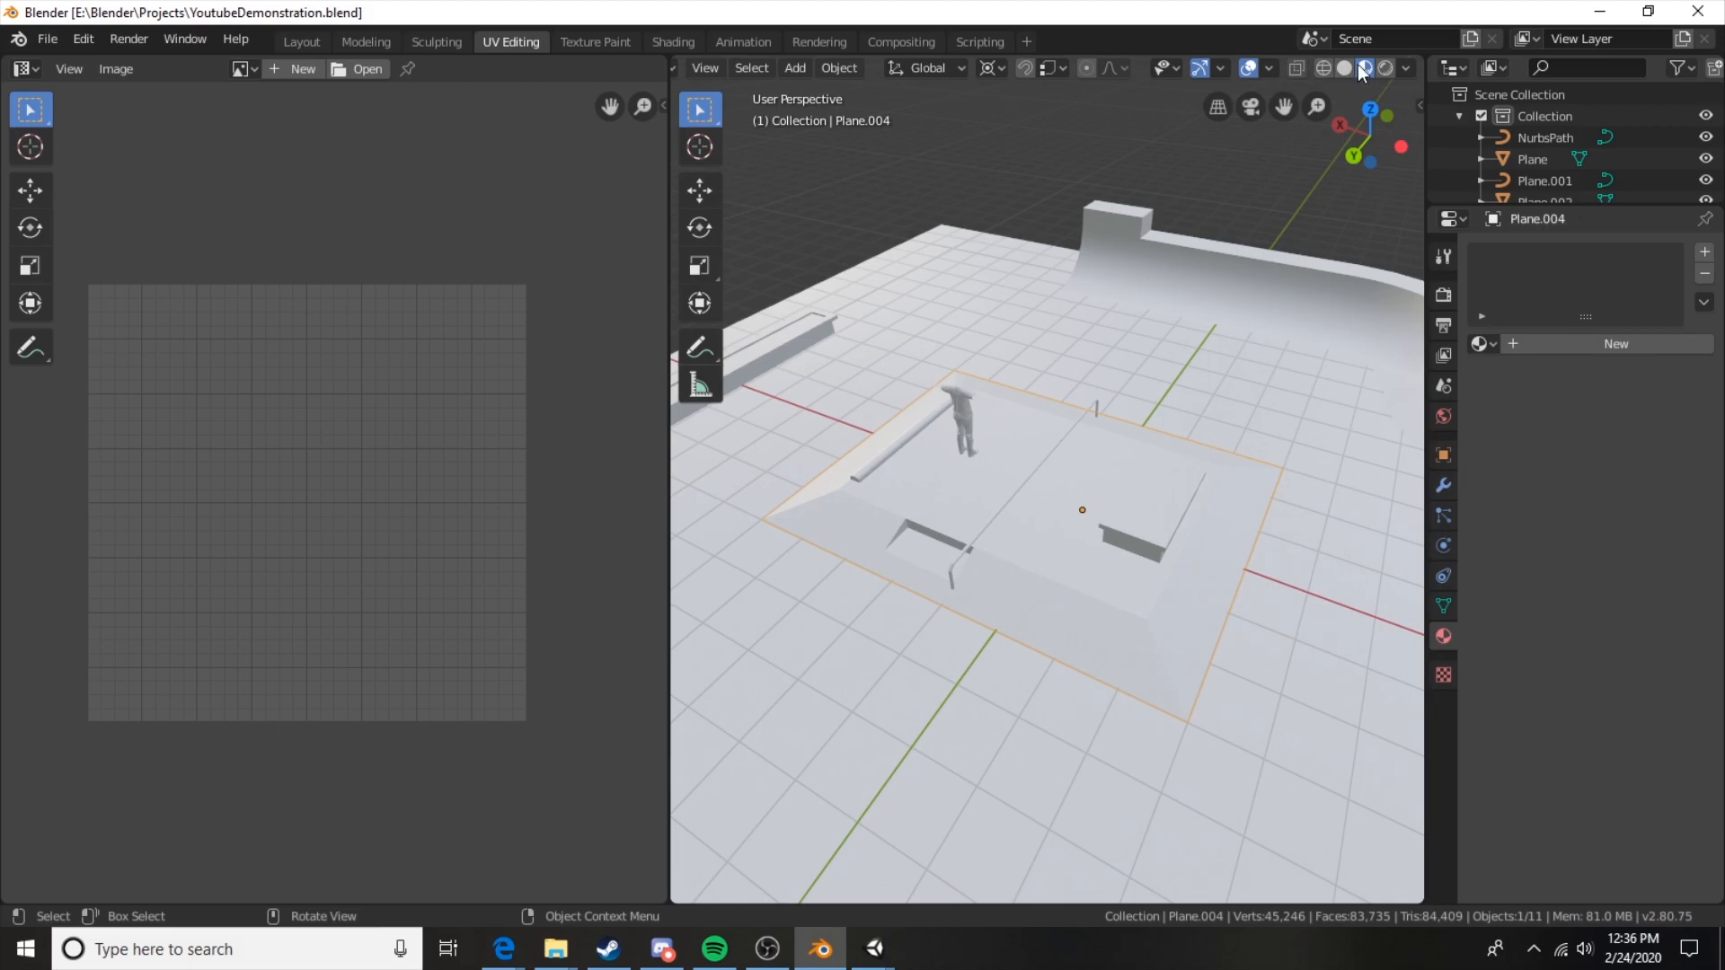
pyautogui.moveTo(1173, 625)
pyautogui.mouseDown(button='middle')
pyautogui.moveTo(871, 557)
pyautogui.moveTo(1098, 575)
pyautogui.moveTo(1139, 600)
pyautogui.mouseUp(button='middle')
# Create a new material on the funbox and name it Concrete.
pyautogui.click(1524, 338)
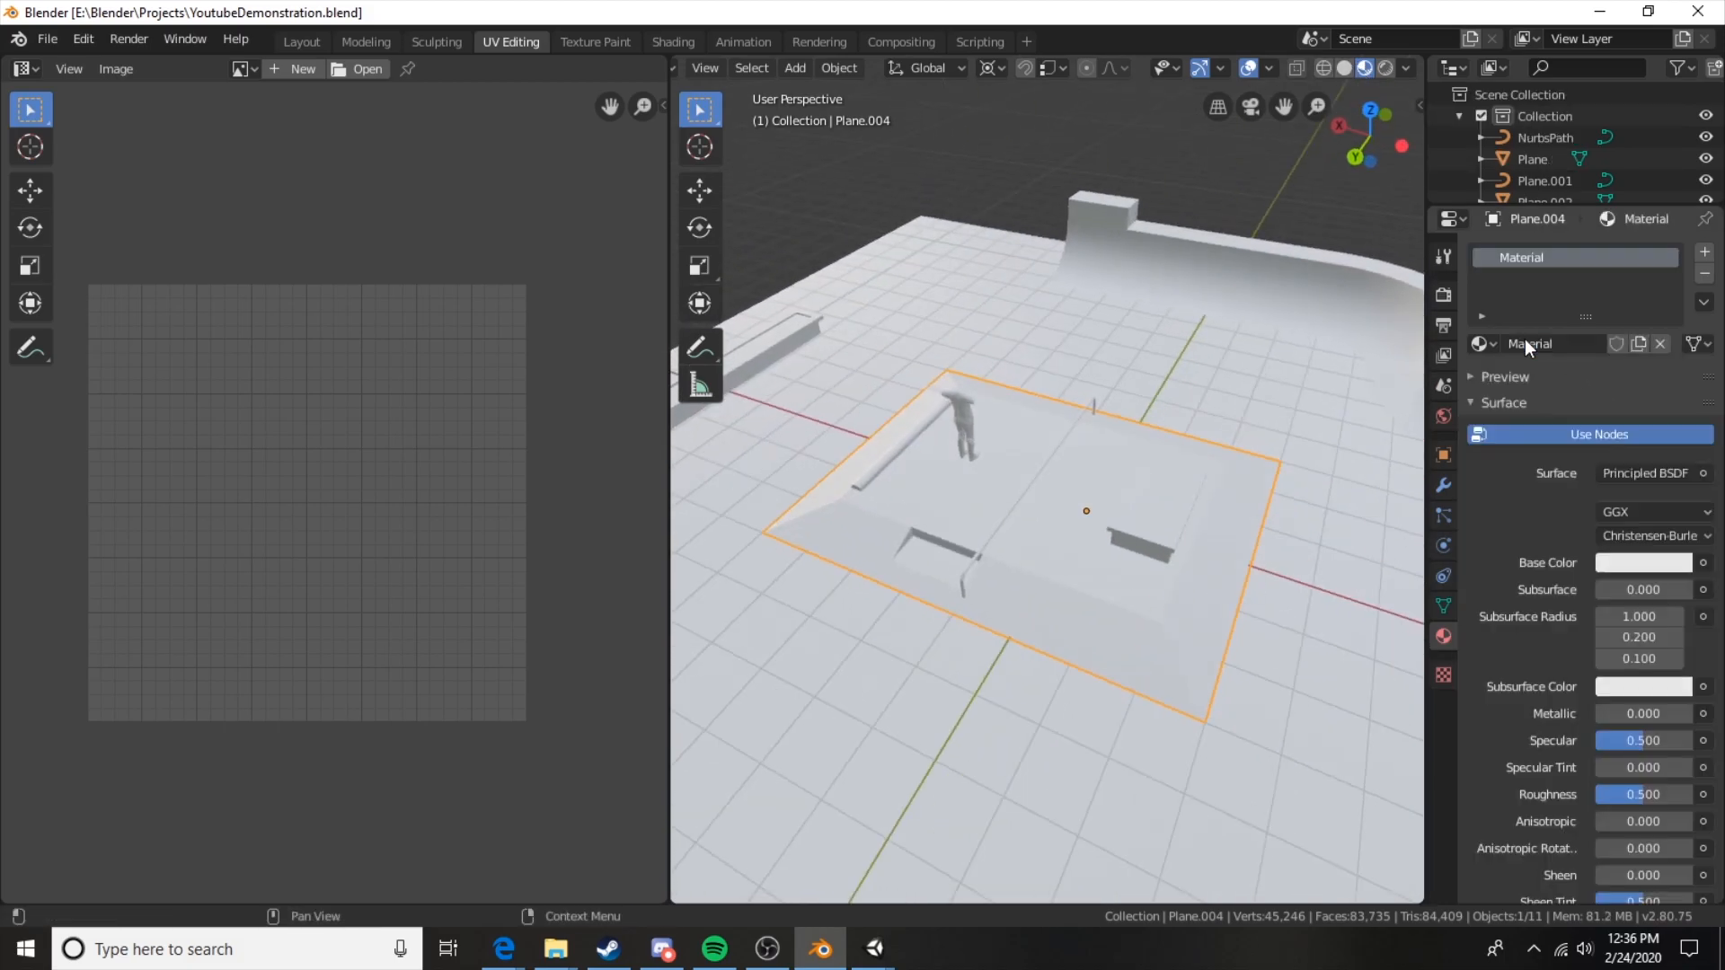
pyautogui.click(1564, 339)
pyautogui.write('Concrete')
pyautogui.press('Return')
pyautogui.moveTo(1179, 568)
pyautogui.mouseDown(button='middle')
pyautogui.moveTo(941, 586)
pyautogui.moveTo(1131, 559)
pyautogui.moveTo(1217, 595)
pyautogui.moveTo(1189, 581)
pyautogui.mouseUp(button='middle')
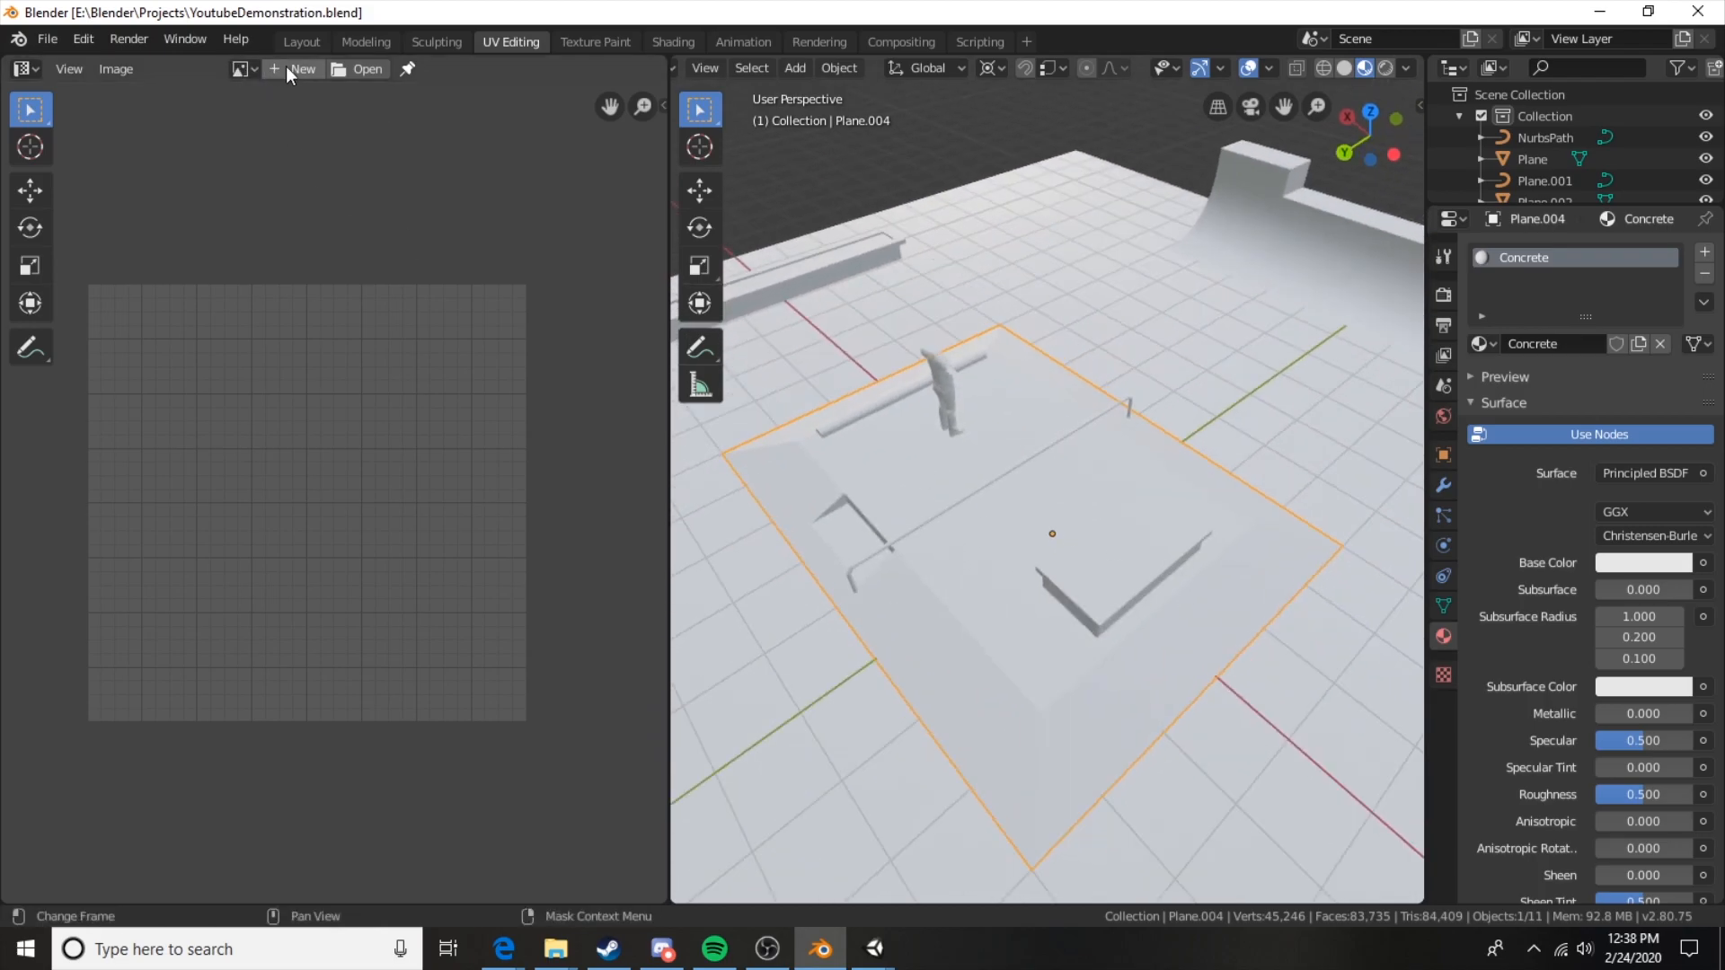
# Generate a new 1024 × 1024 px test image of the Color Grid type in the UV editor.
pyautogui.moveTo(276, 352); pyautogui.dragTo(375, 335, button='middle')
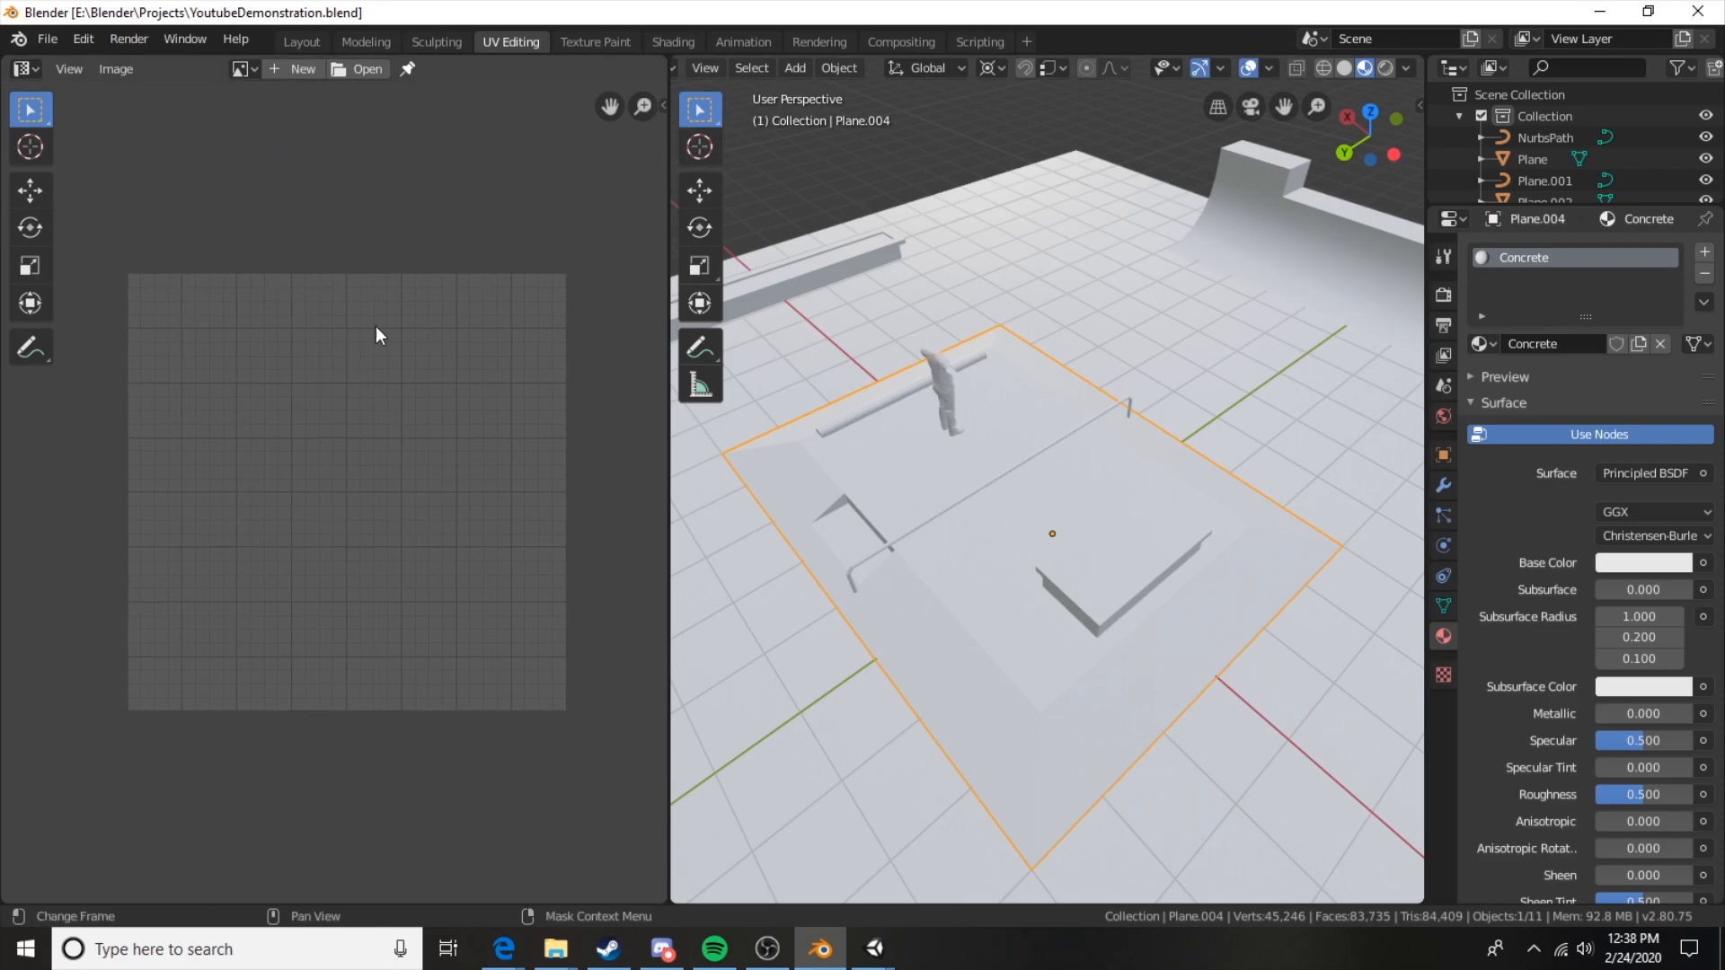
pyautogui.click(298, 69)
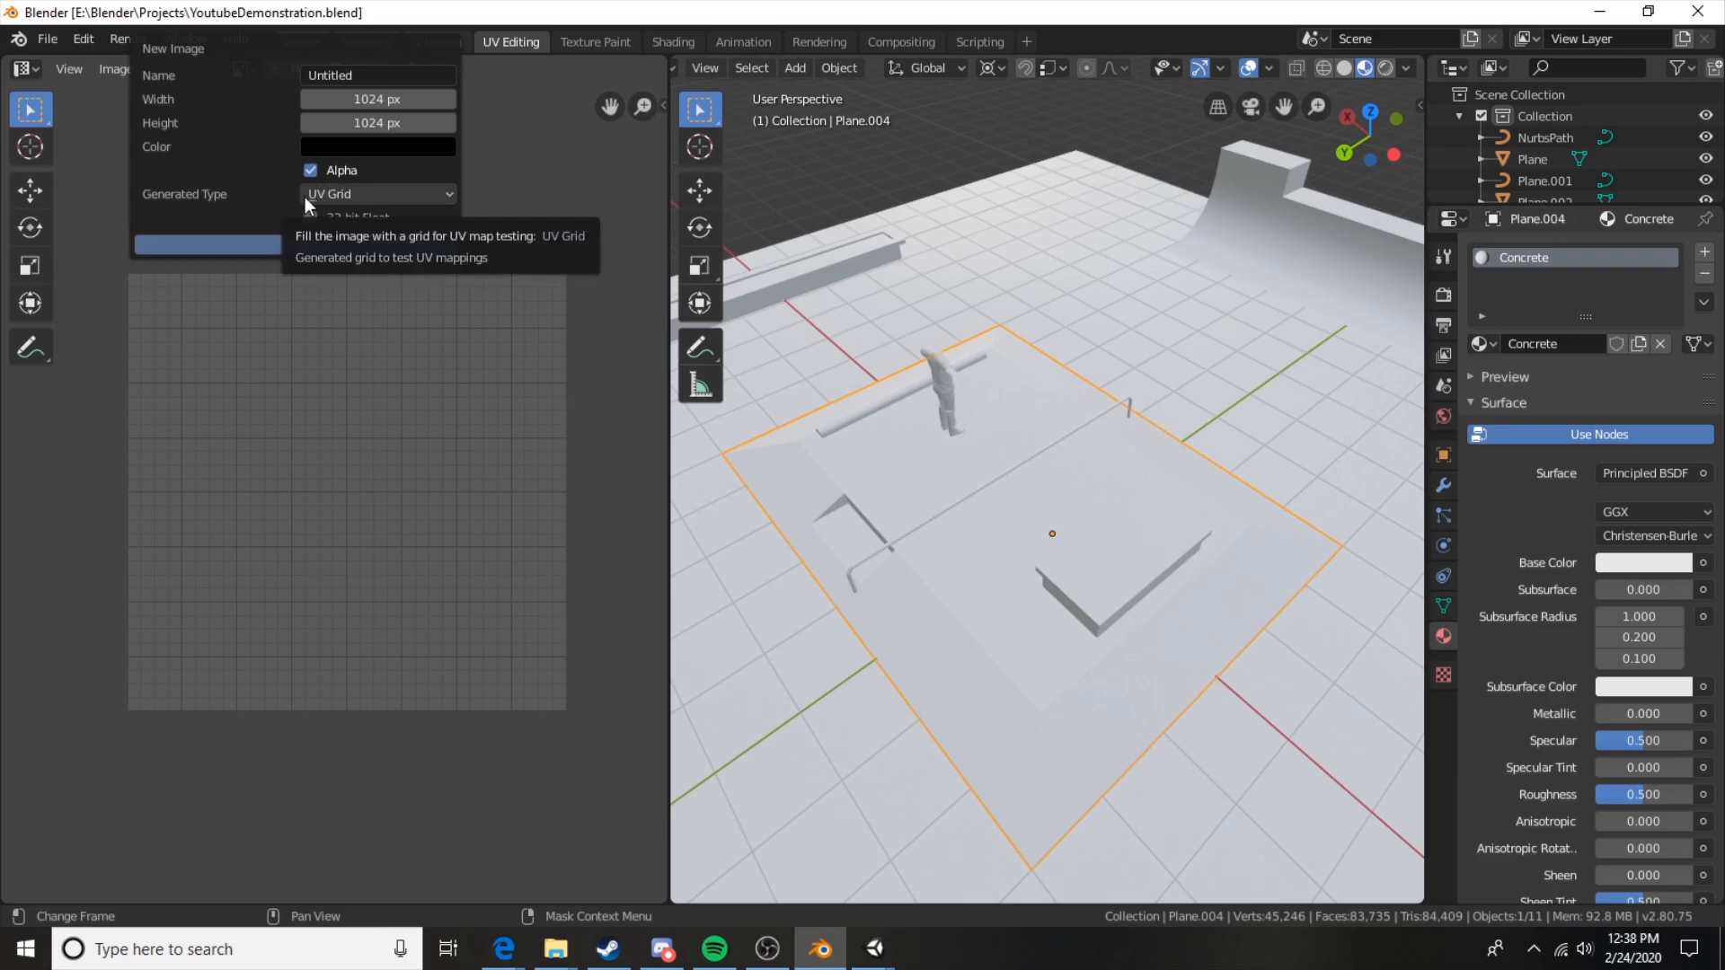
pyautogui.click(363, 196)
pyautogui.click(332, 245)
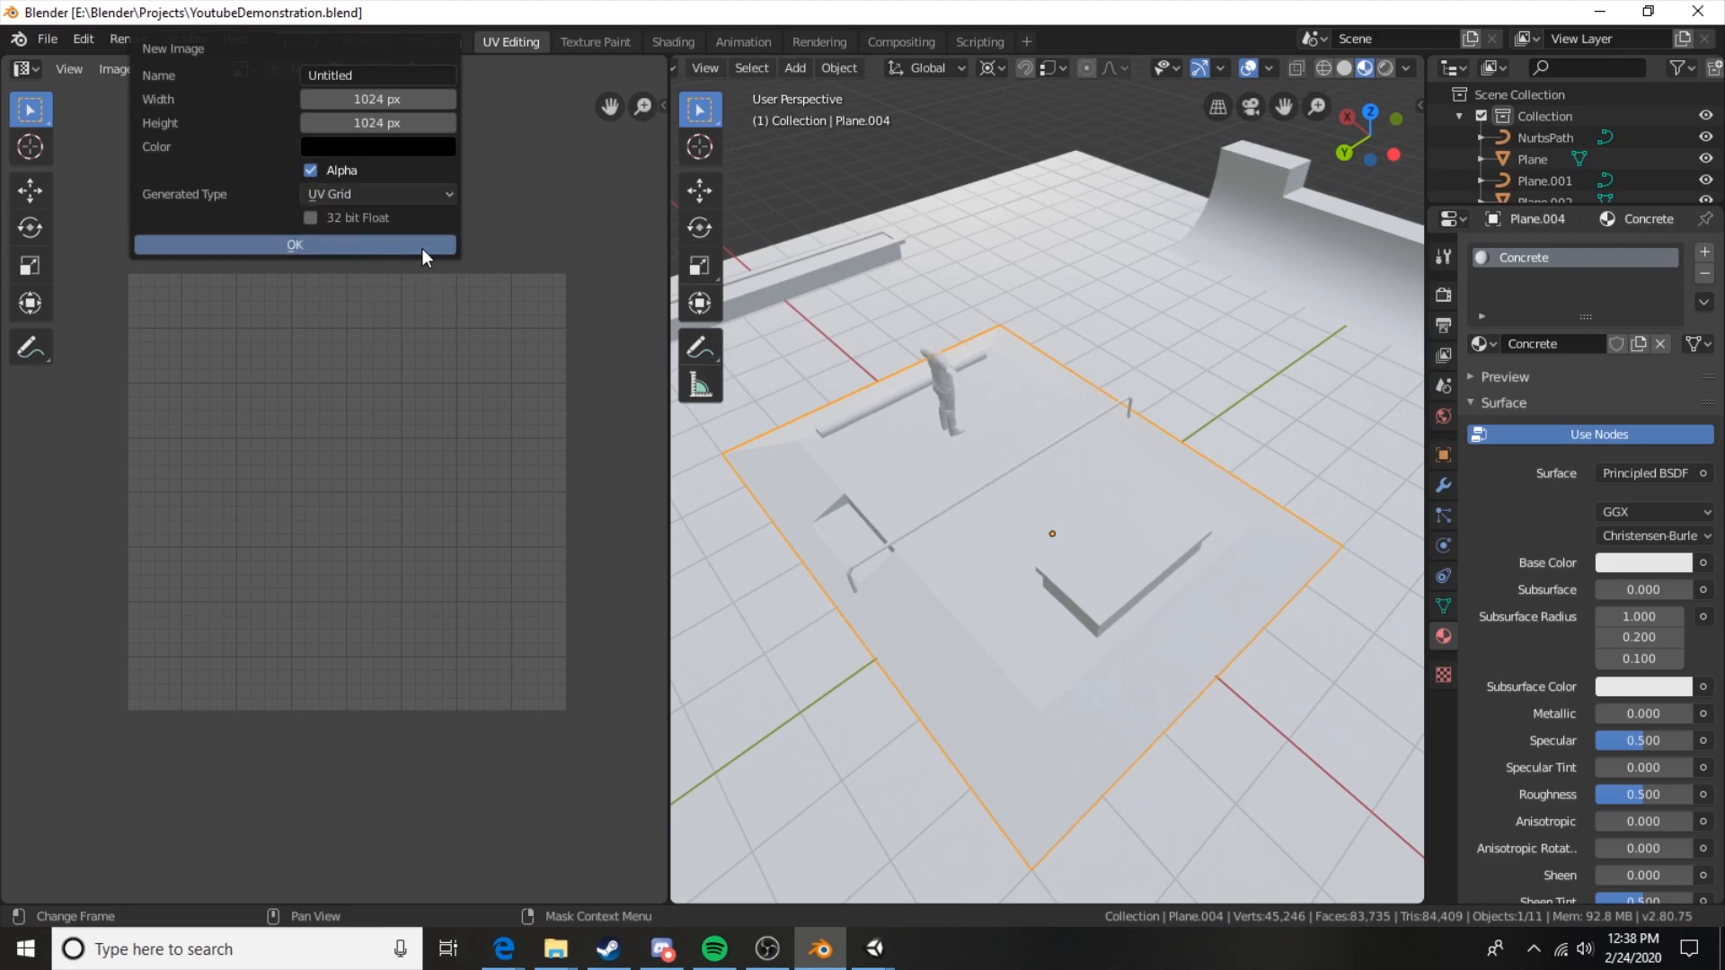
pyautogui.click(363, 194)
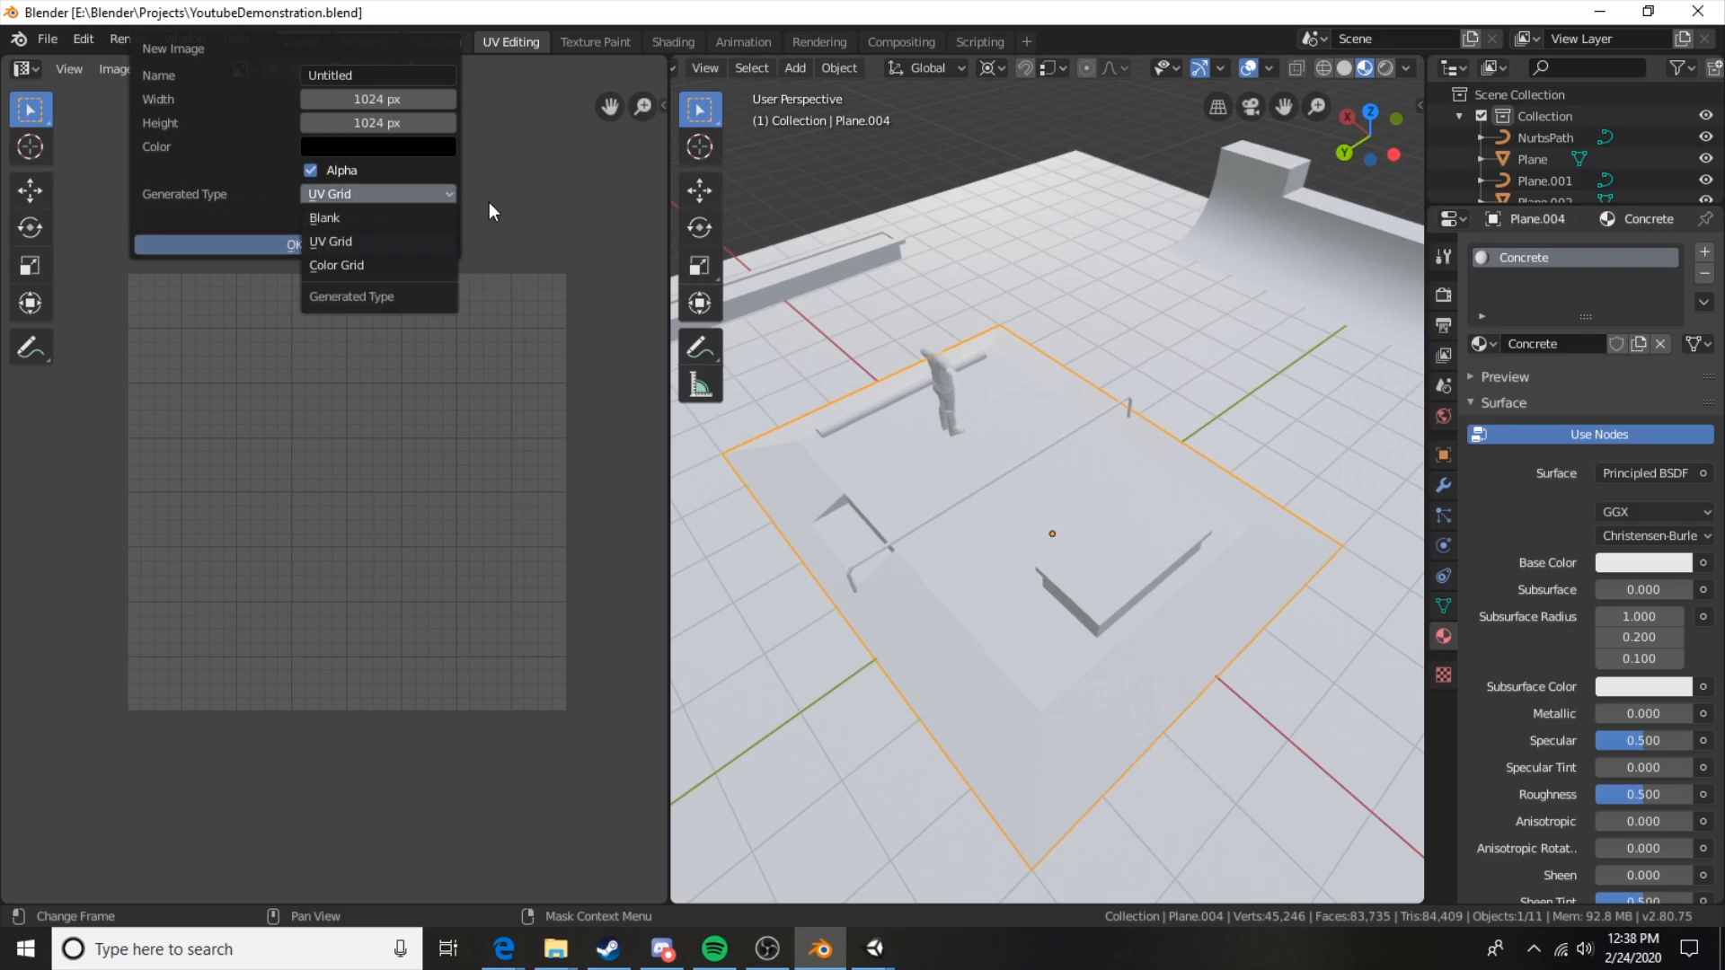
pyautogui.click(354, 269)
pyautogui.click(334, 251)
pyautogui.press('Home')
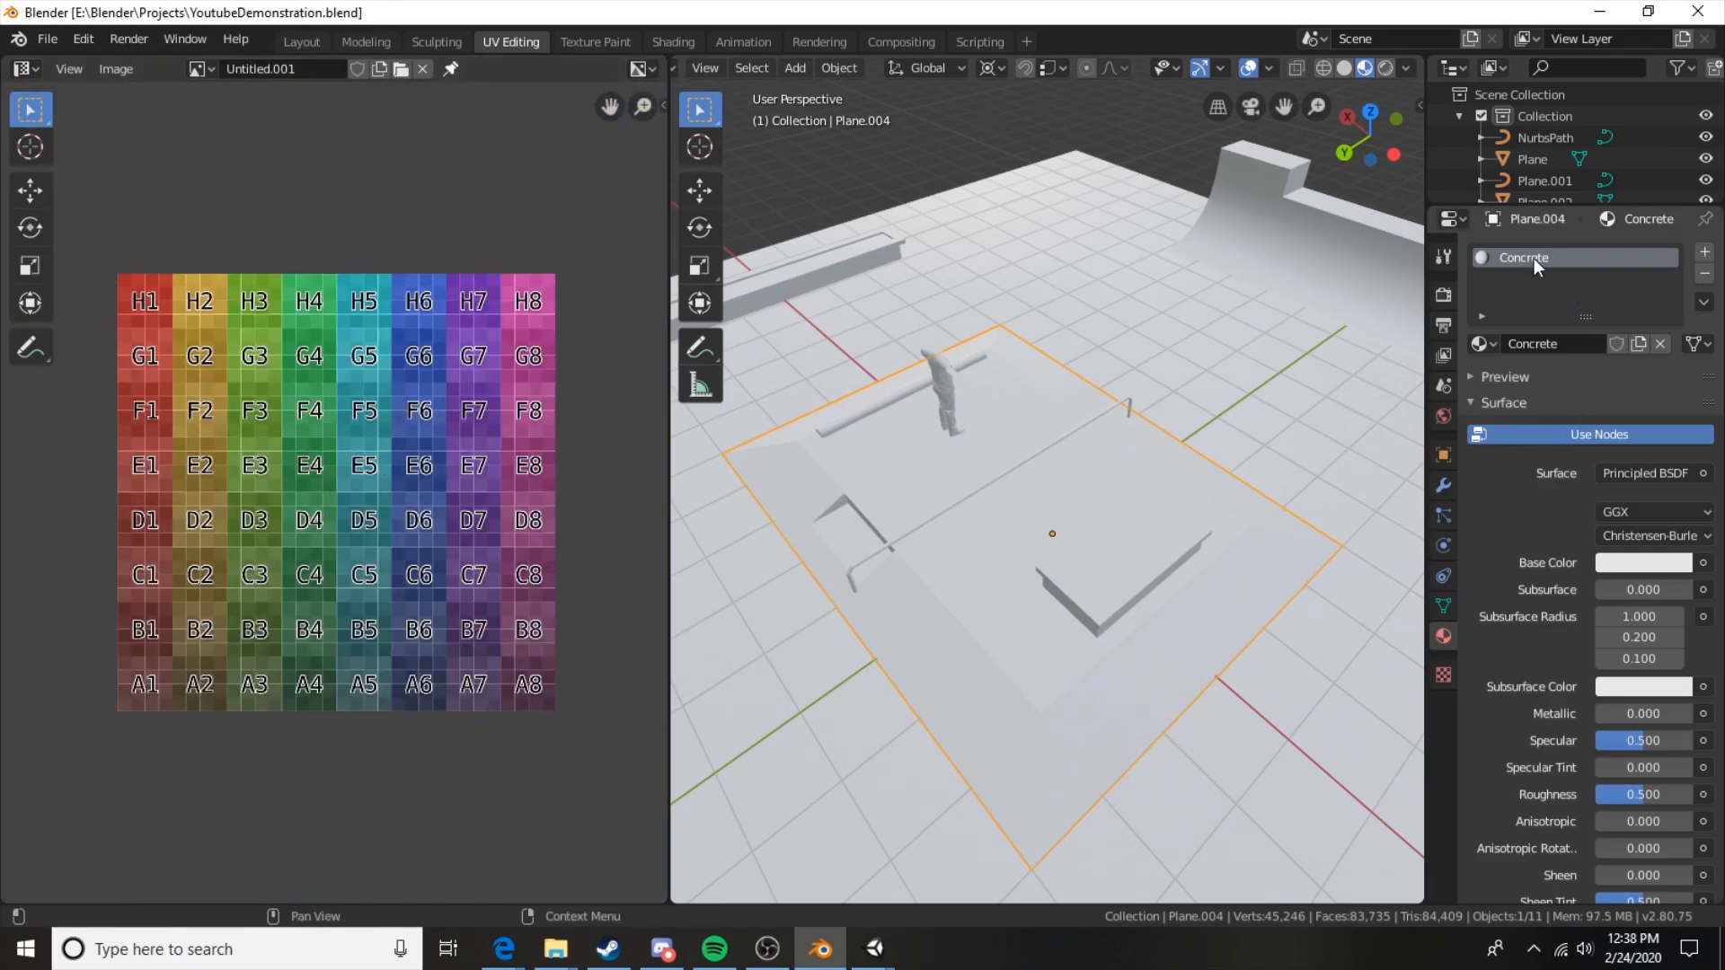
# Link the Concrete material's base color to an Image Texture using the Untitled.001 color grid.
pyautogui.click(1703, 562)
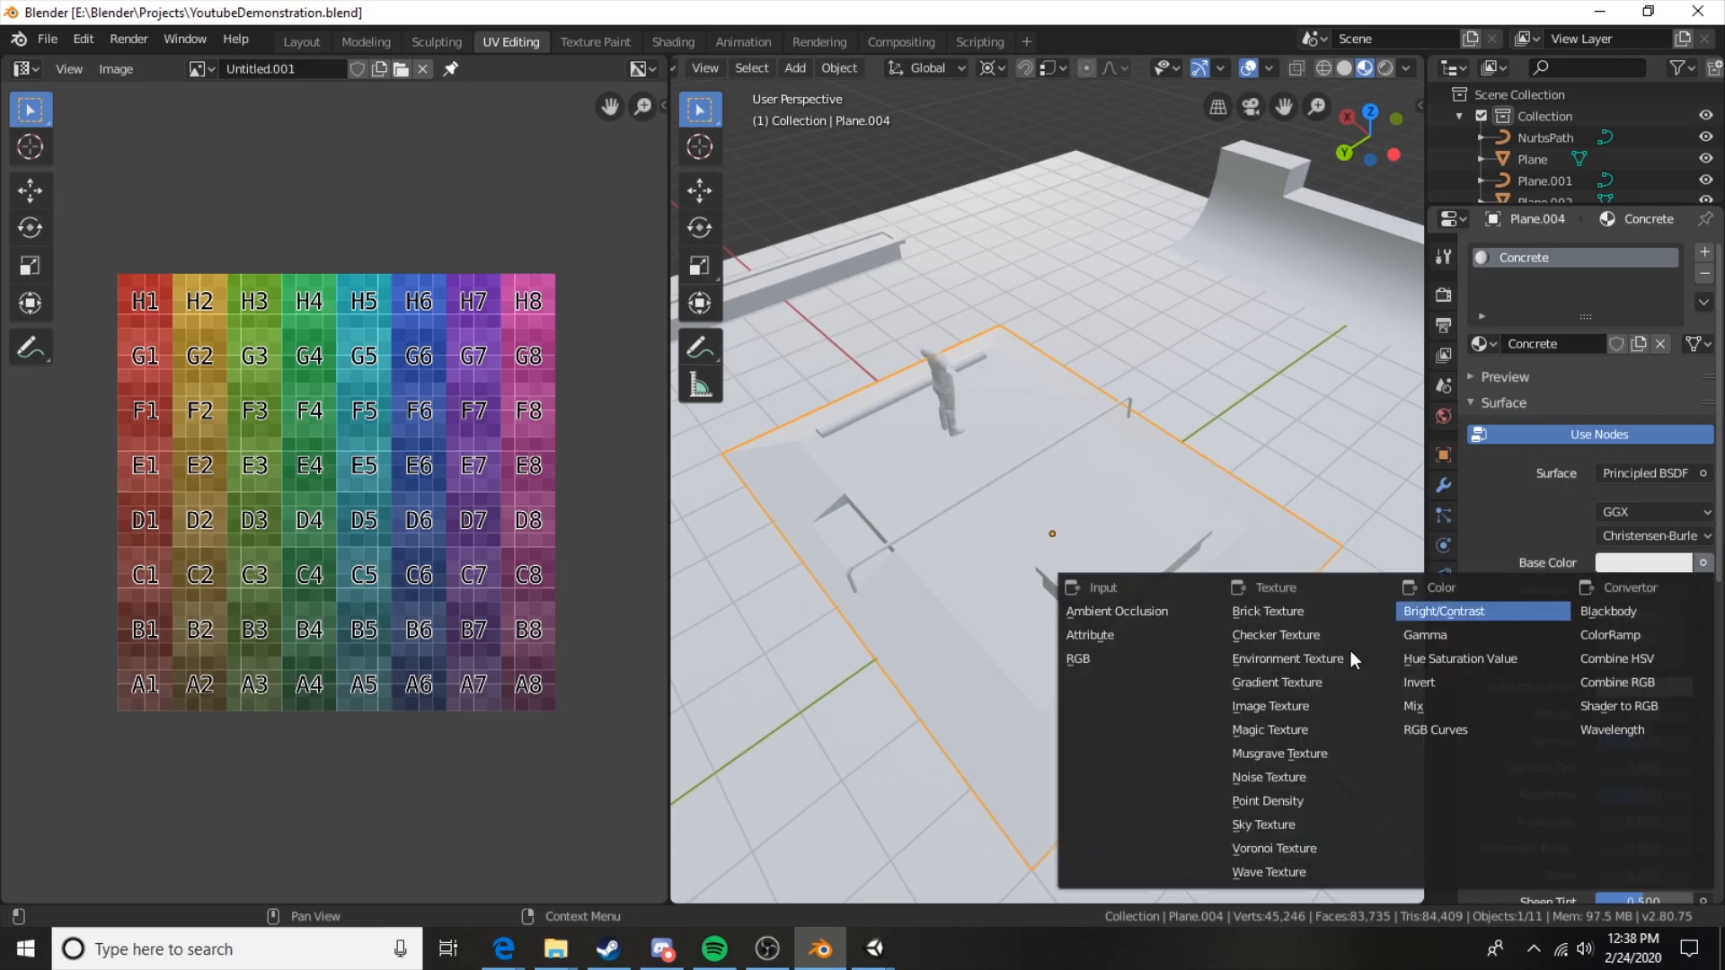
pyautogui.click(1294, 706)
pyautogui.click(1601, 590)
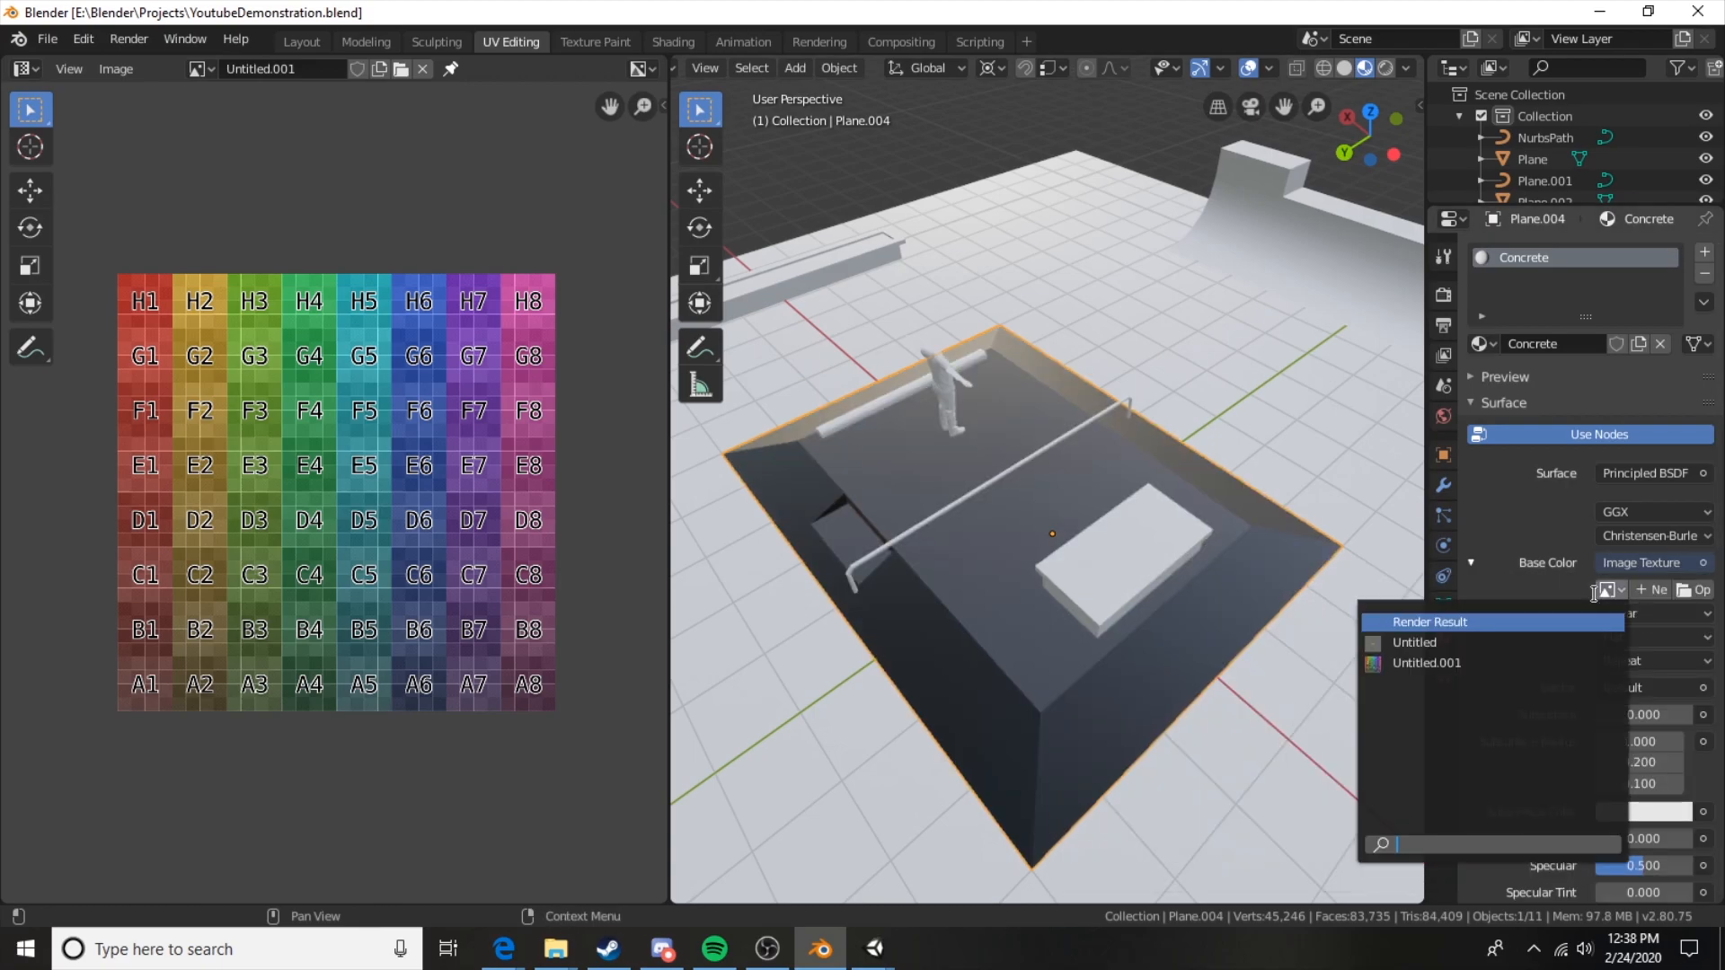
pyautogui.click(1456, 663)
pyautogui.moveTo(1060, 663); pyautogui.dragTo(1033, 516, button='middle')
# Select the funbox's flat top face in Edit Mode and try moving its UVs up over the color grid.
pyautogui.press('Tab')
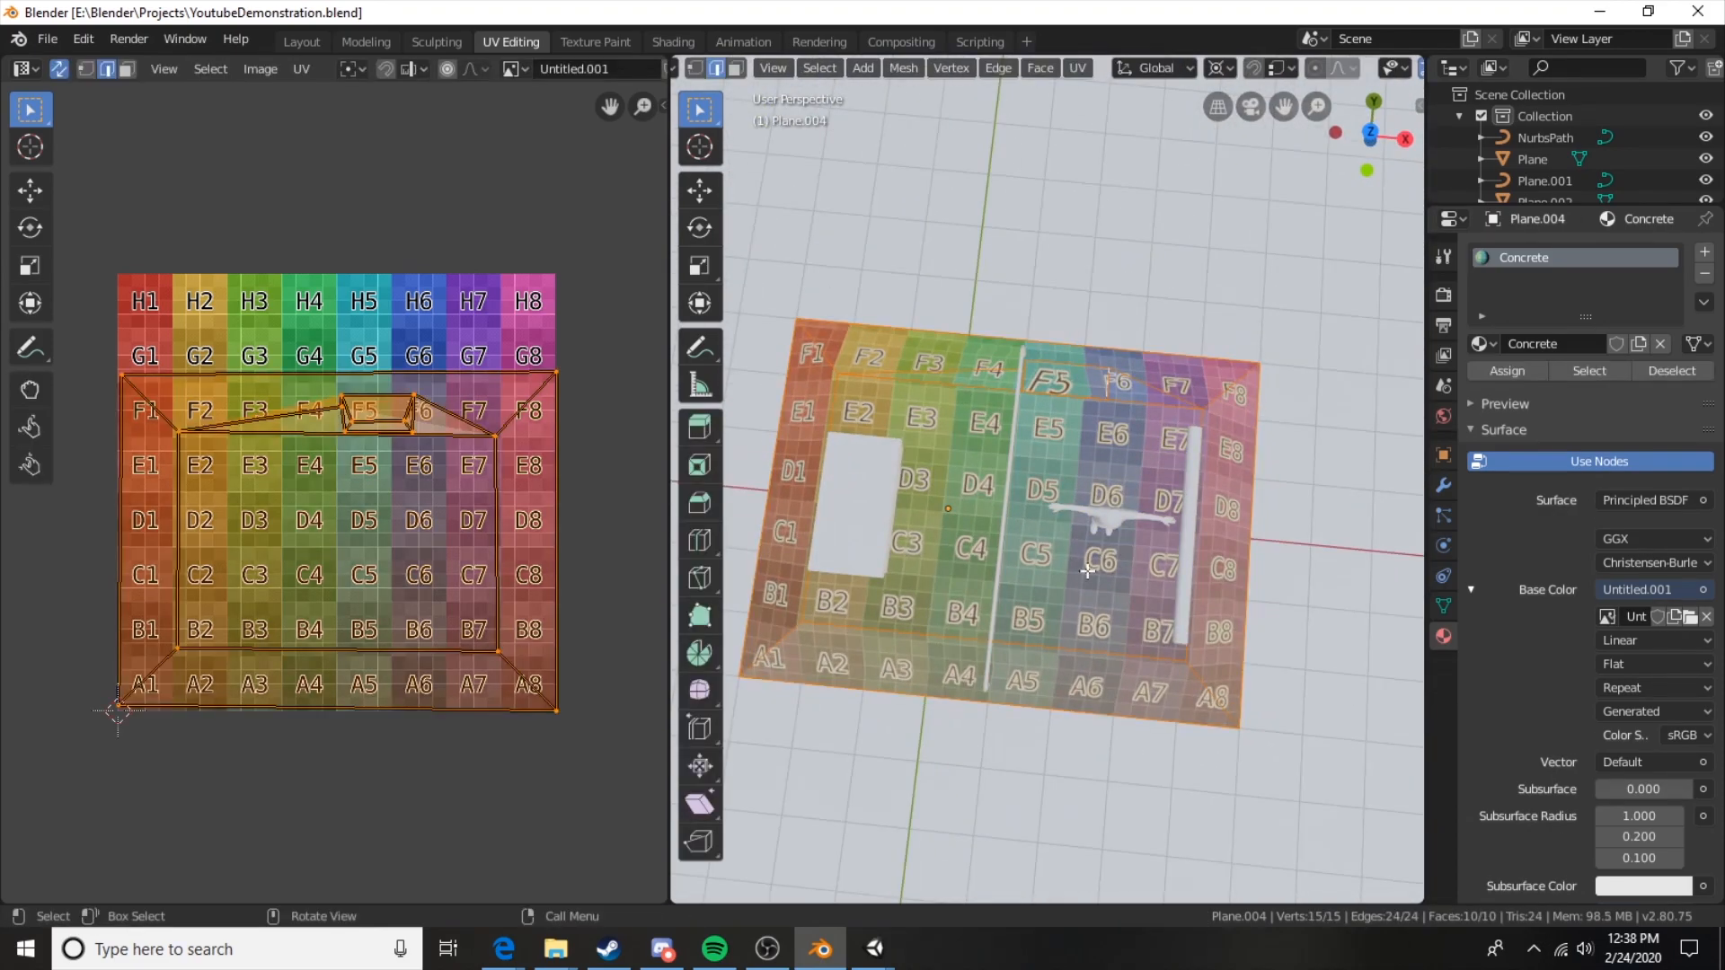
pyautogui.press('3')
pyautogui.click(1088, 461)
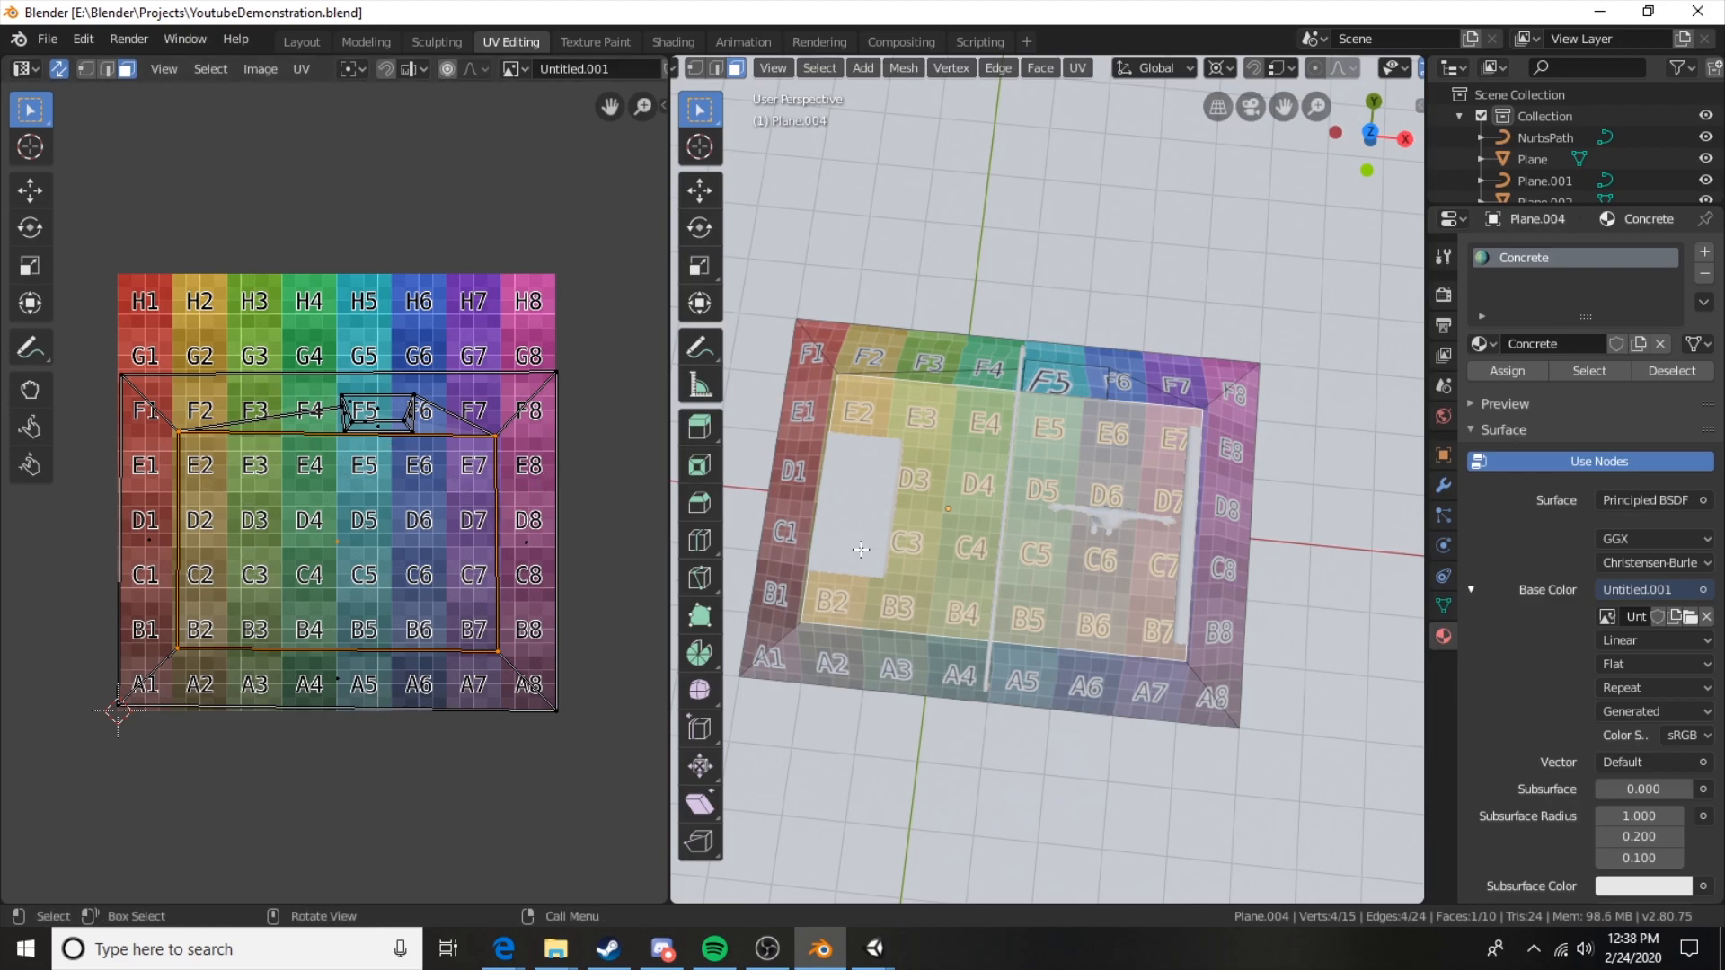
pyautogui.moveTo(1011, 530); pyautogui.dragTo(1127, 436, button='middle')
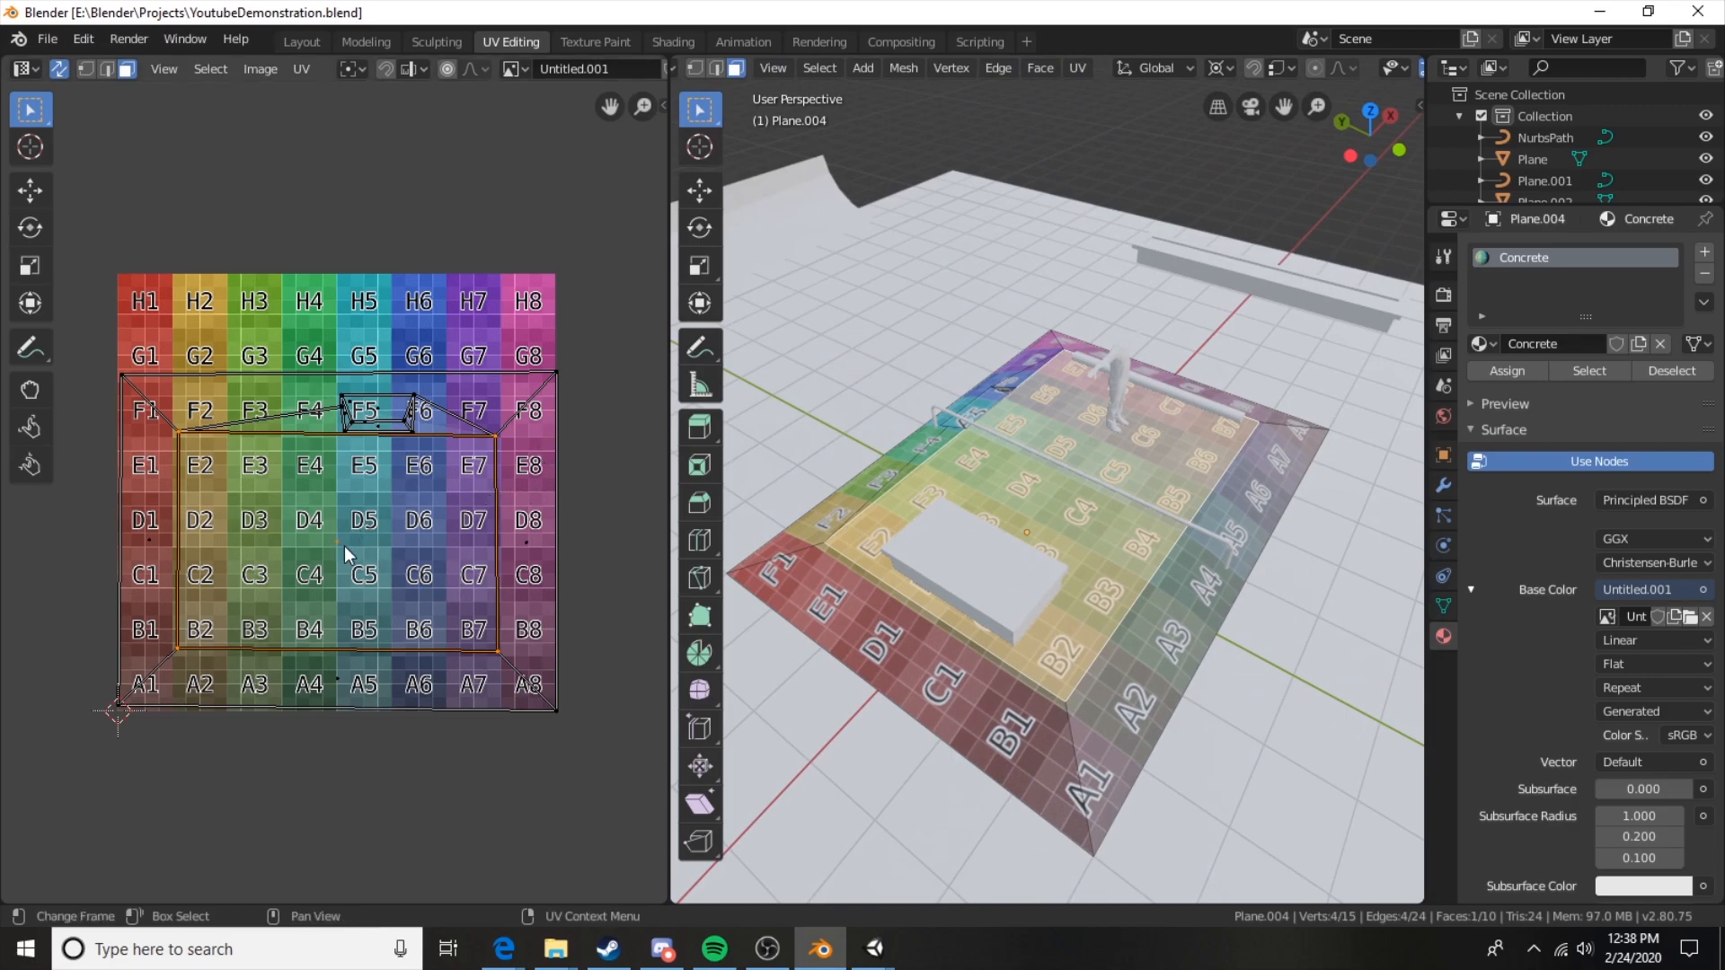
pyautogui.press('g')
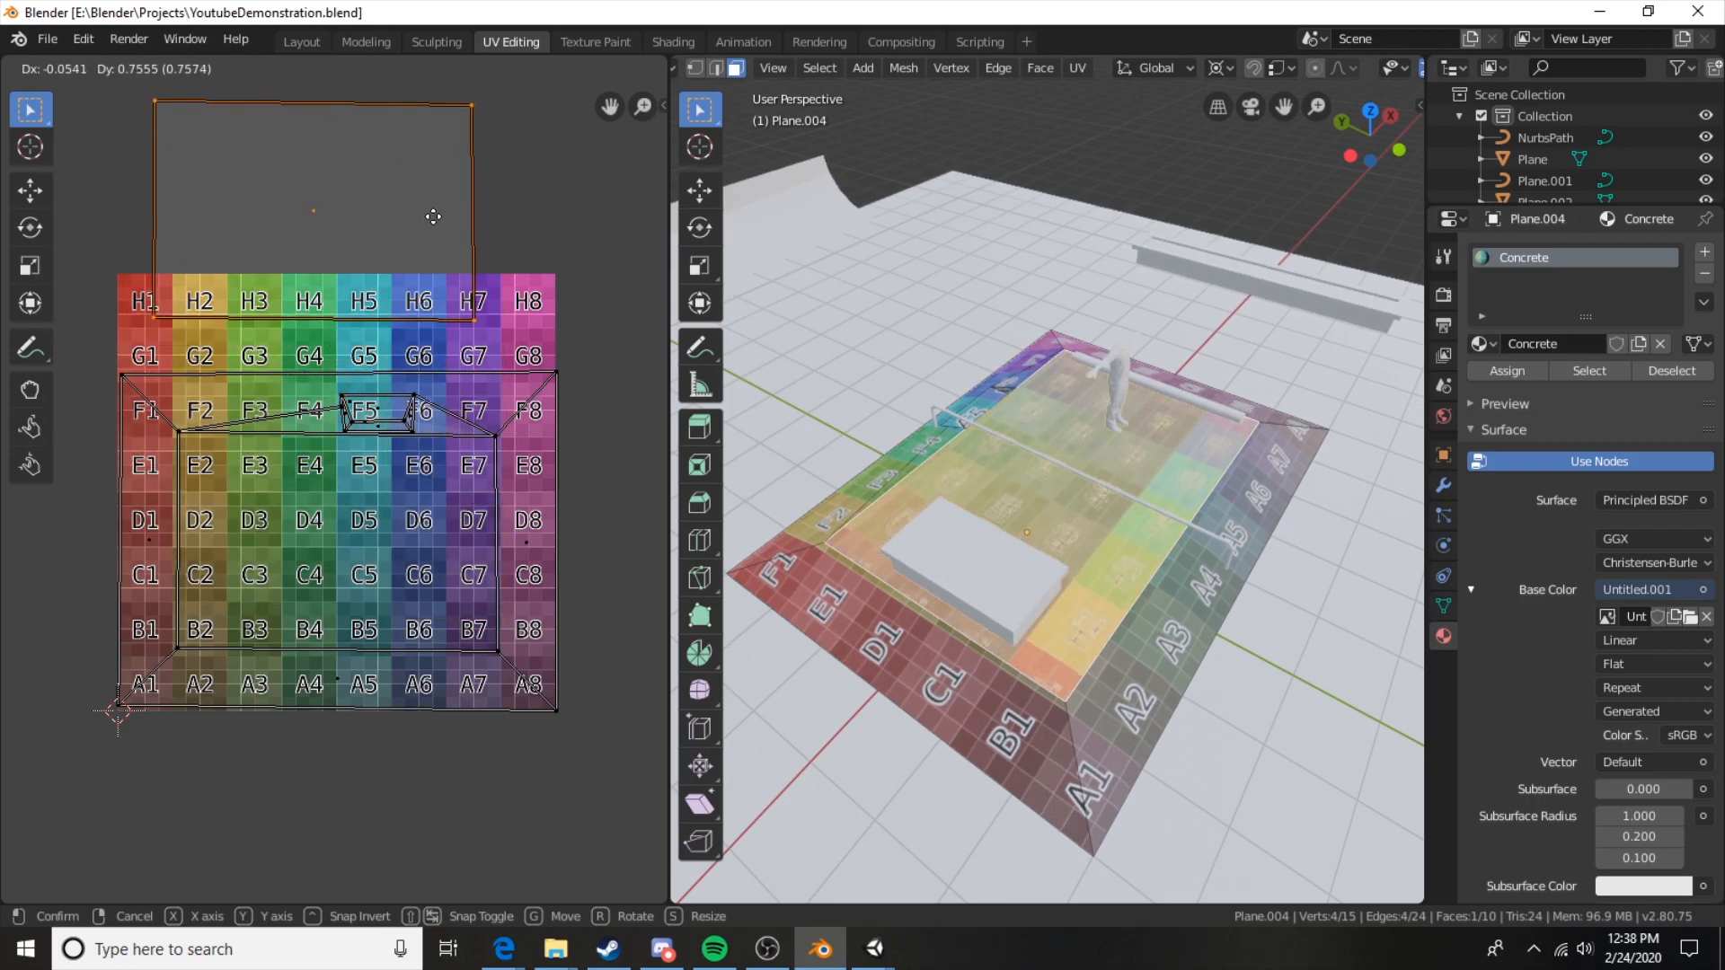
pyautogui.press('Escape')
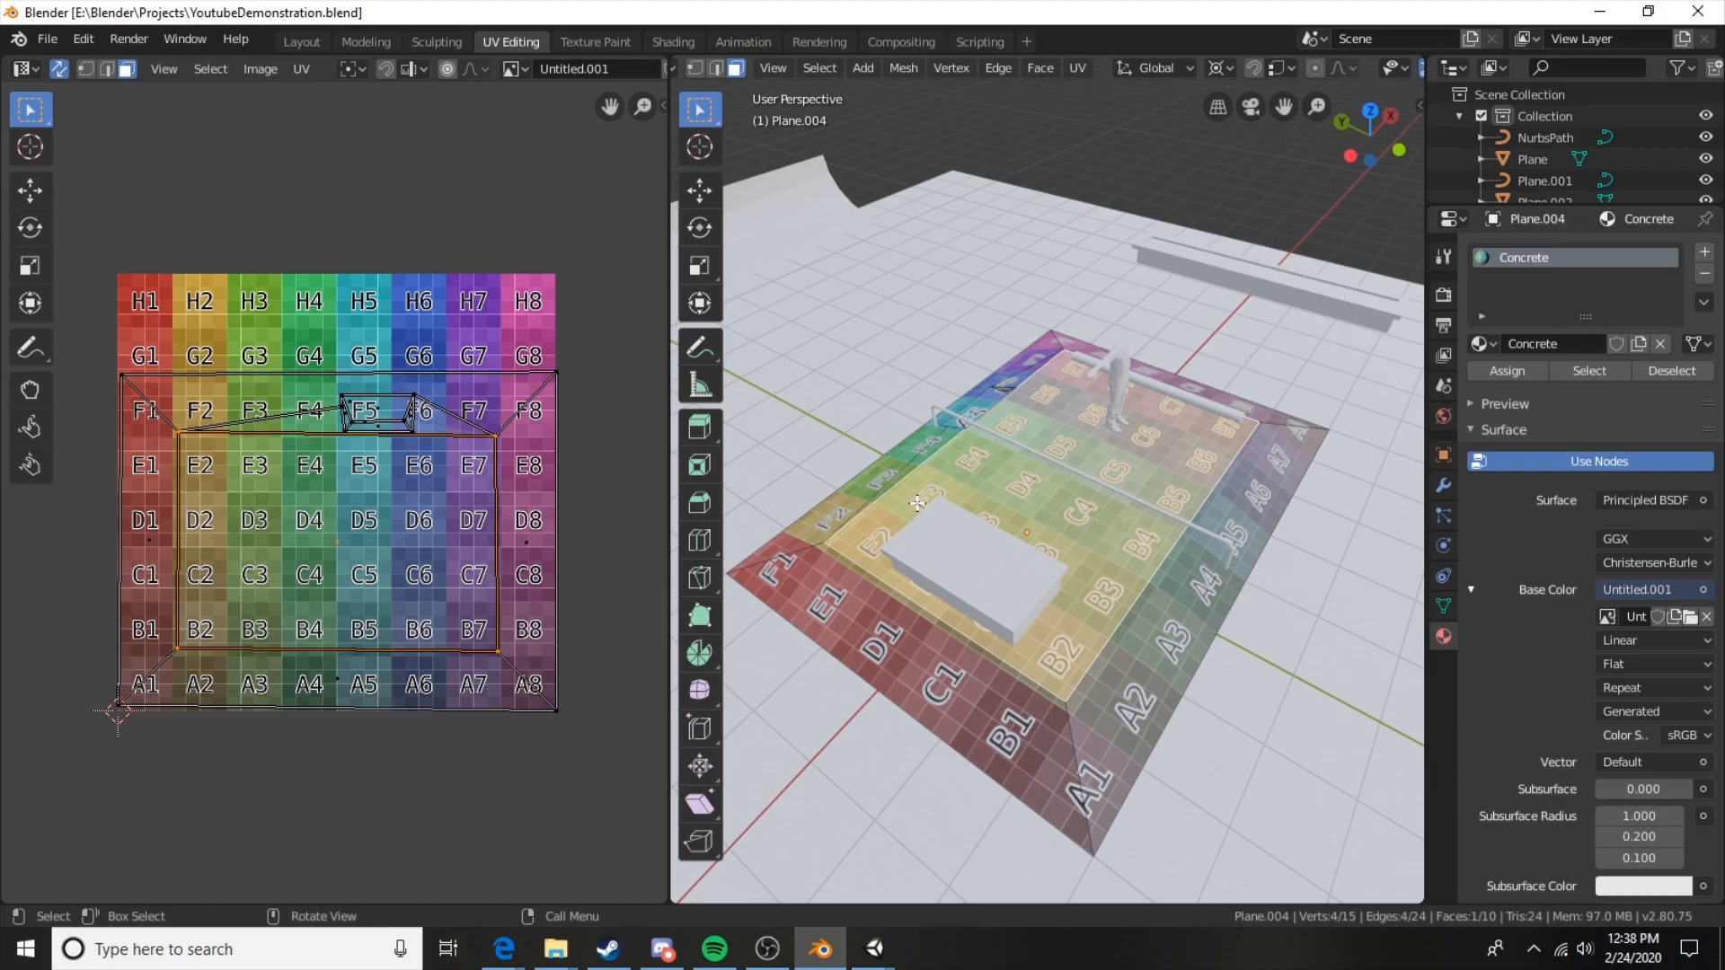
# Select all of the funbox's faces in Edit Mode and unwrap them.
pyautogui.moveTo(906, 592); pyautogui.dragTo(1051, 552, button='middle')
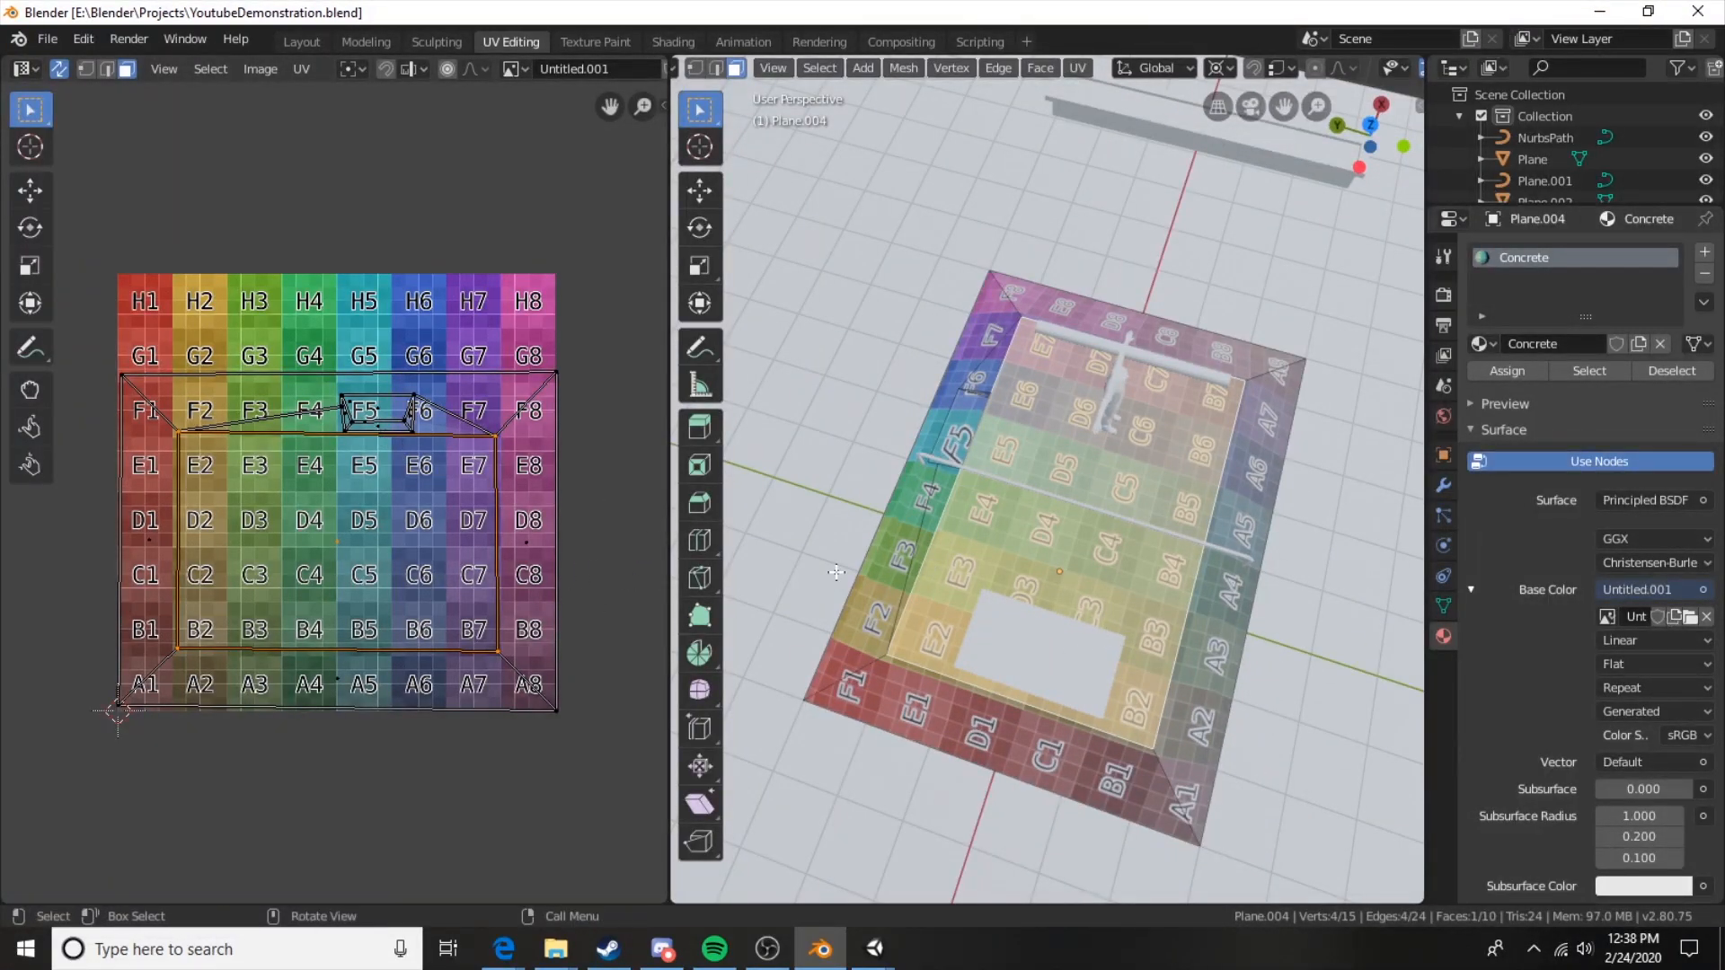
pyautogui.moveTo(912, 589); pyautogui.dragTo(953, 575, button='middle')
pyautogui.press('Tab')
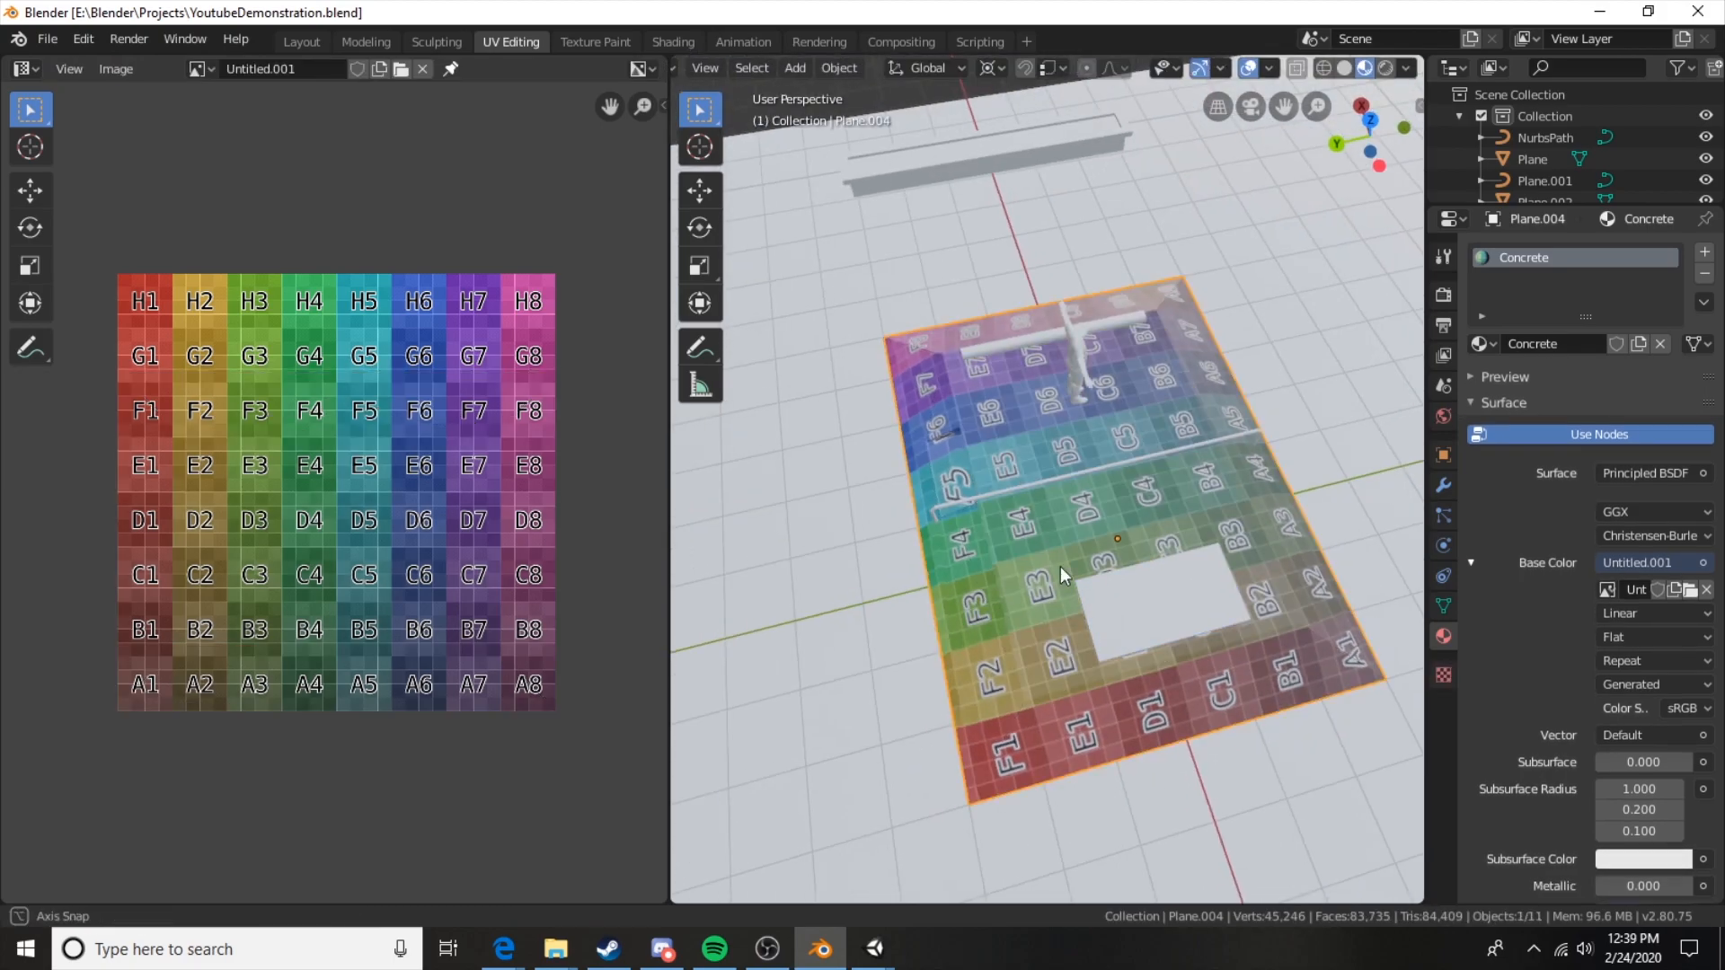
pyautogui.scroll(-5, 1212, 503)
pyautogui.press('Tab')
pyautogui.scroll(5, 1114, 552)
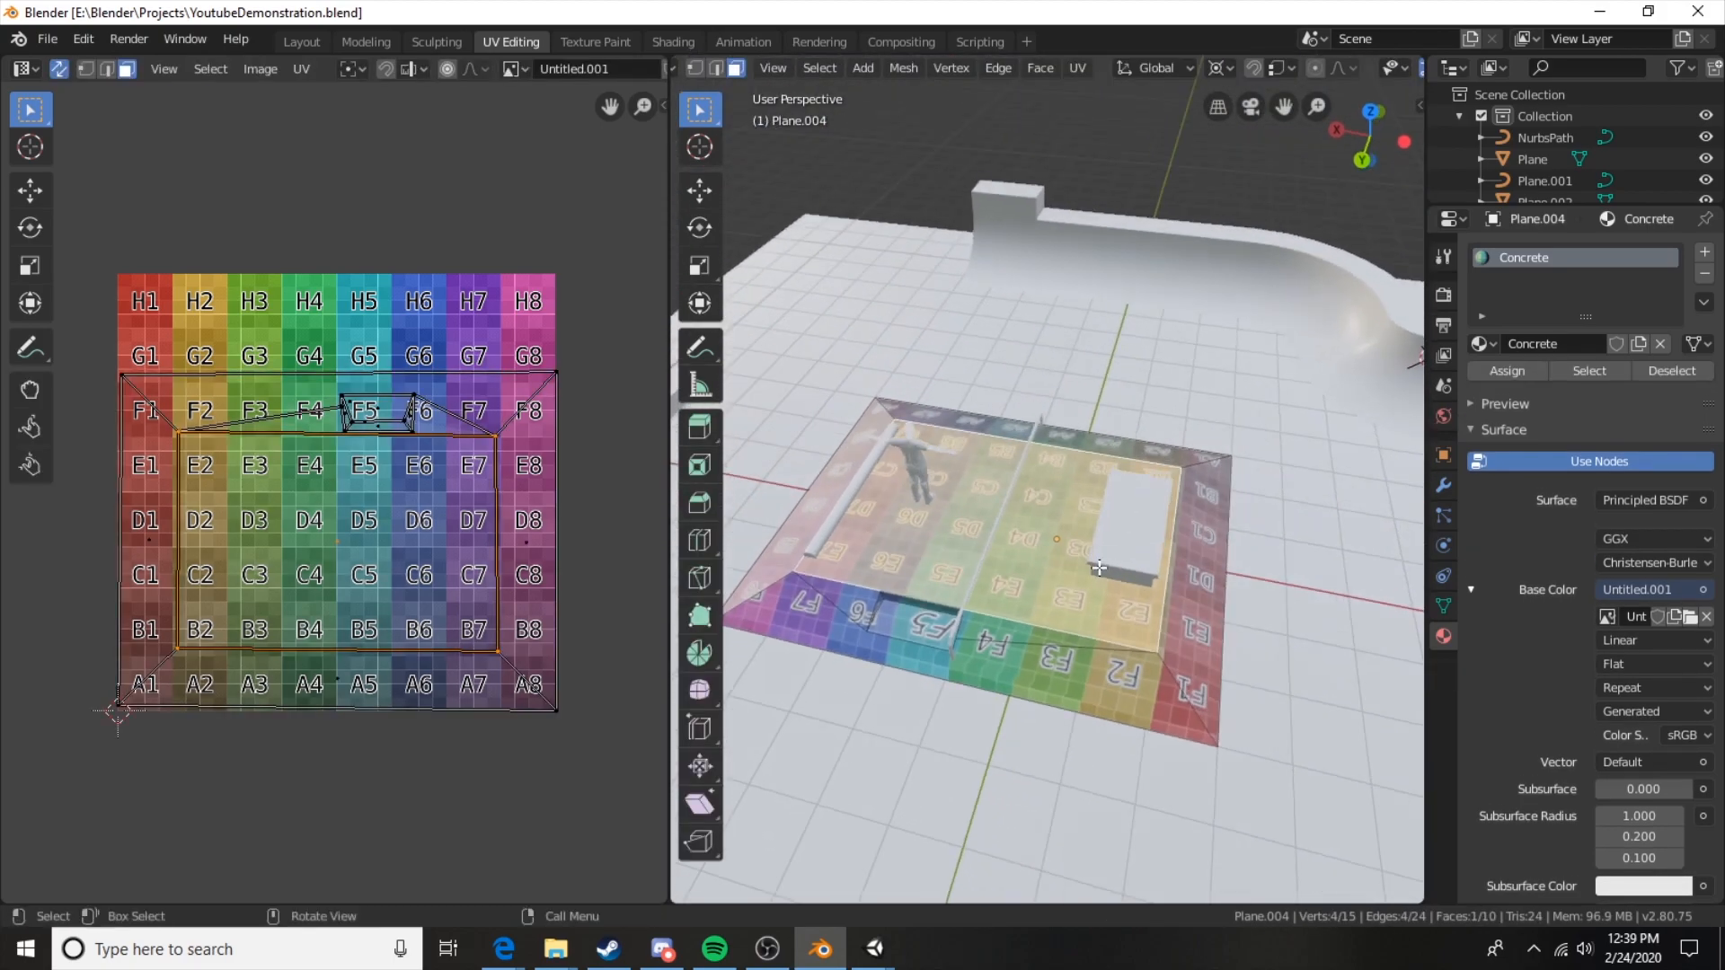
pyautogui.press('u')
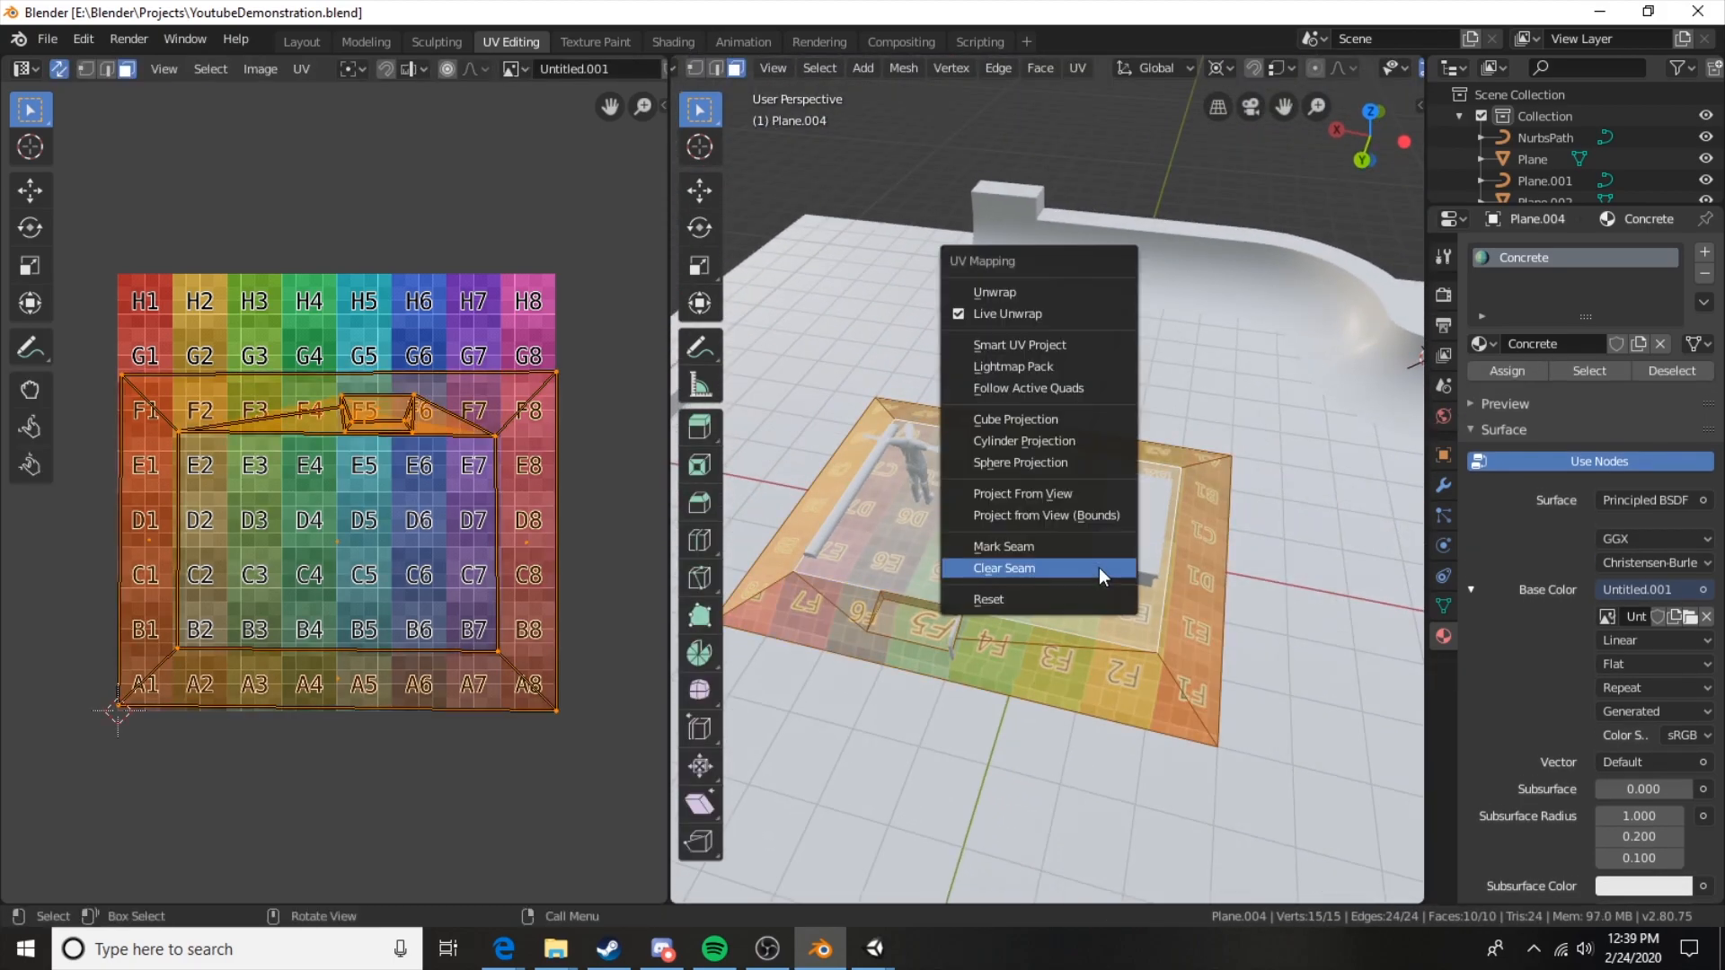
pyautogui.click(996, 282)
# Examine the color grid on the unwrapped funbox from several angles, returning to Object Mode to compare it with the park.
pyautogui.moveTo(1024, 503)
pyautogui.mouseDown(button='middle')
pyautogui.moveTo(1039, 514)
pyautogui.moveTo(853, 543)
pyautogui.moveTo(1034, 517)
pyautogui.mouseUp(button='middle')
pyautogui.scroll(-3, 853, 544)
pyautogui.scroll(5, 982, 567)
pyautogui.moveTo(982, 567); pyautogui.dragTo(1317, 494, button='middle')
pyautogui.moveTo(1074, 569); pyautogui.dragTo(1247, 385, button='middle')
pyautogui.press('2')
pyautogui.press('Tab')
pyautogui.scroll(-5, 1038, 485)
pyautogui.scroll(-4, 1247, 385)
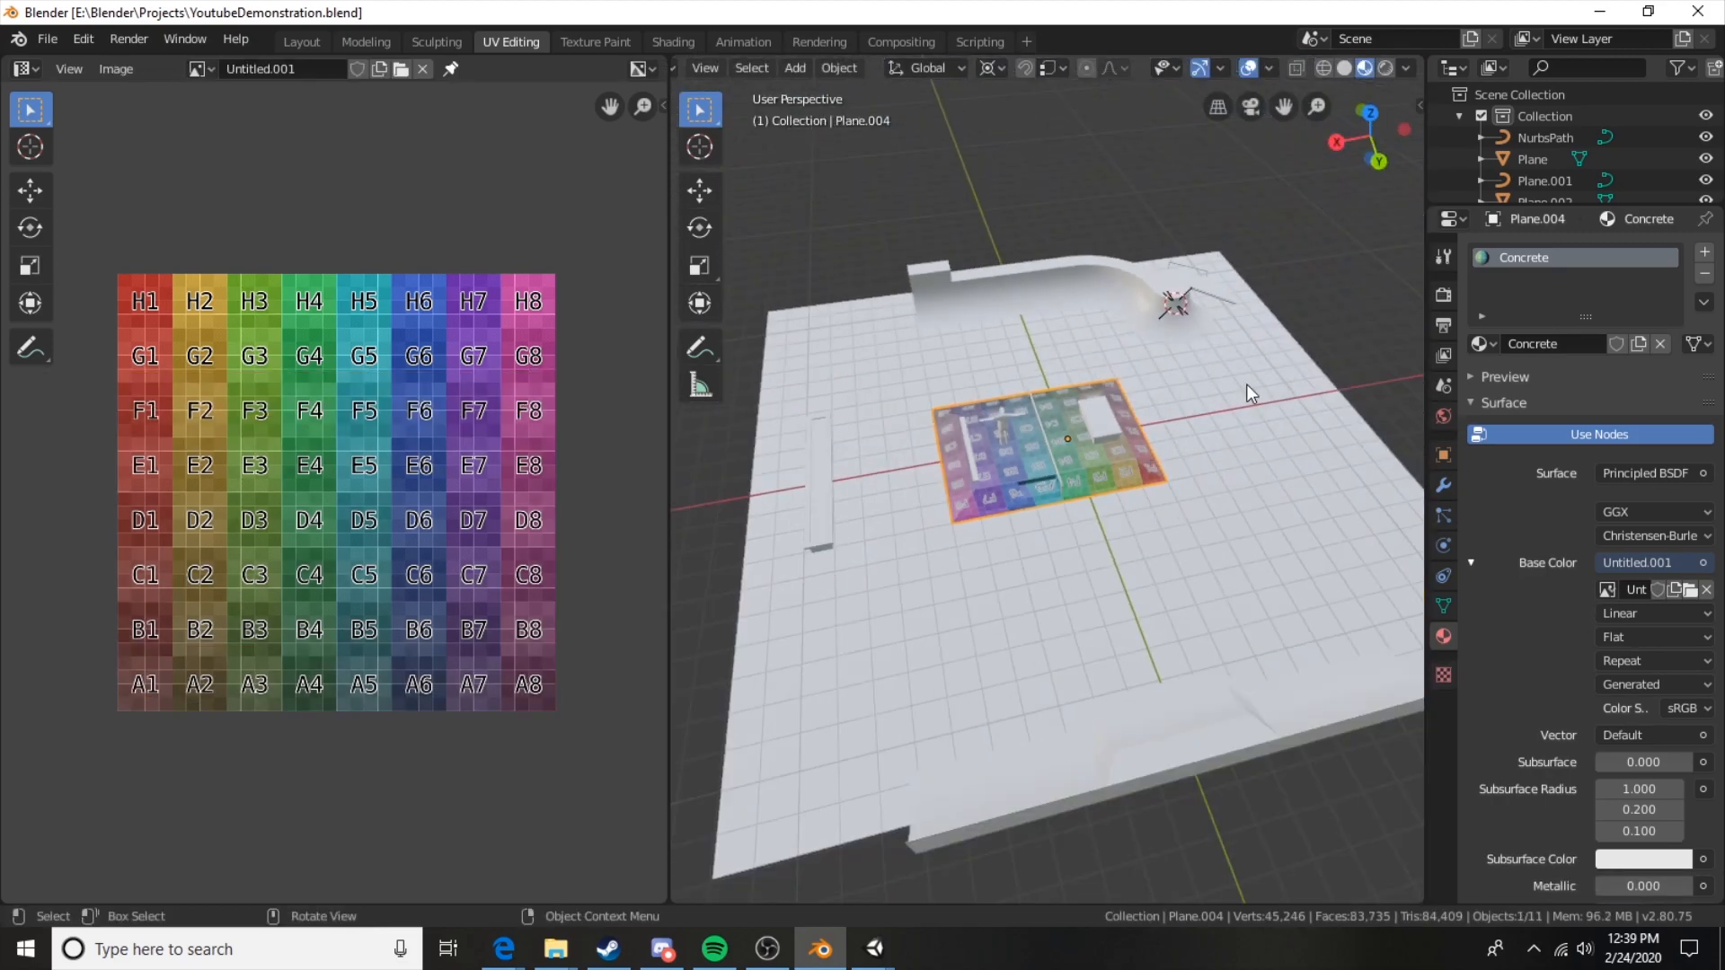
pyautogui.moveTo(1174, 449); pyautogui.dragTo(1039, 407, button='middle')
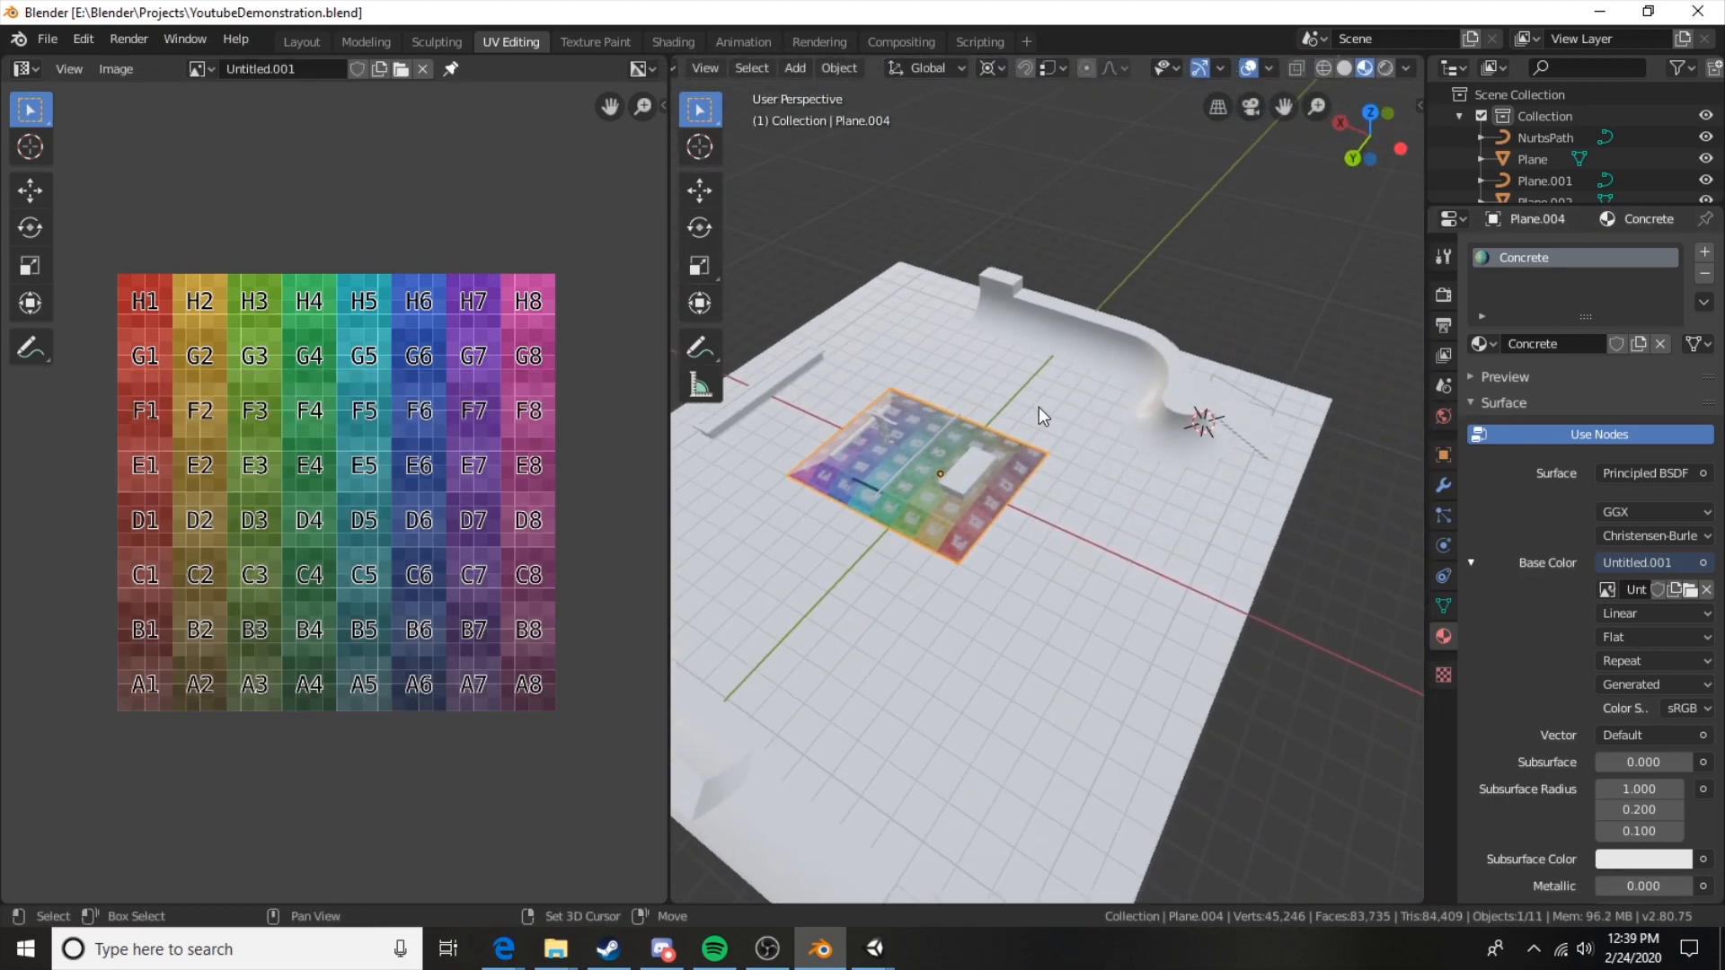
# Create a new material on the curved quarter pipe and name it Brick.
pyautogui.click(1140, 353)
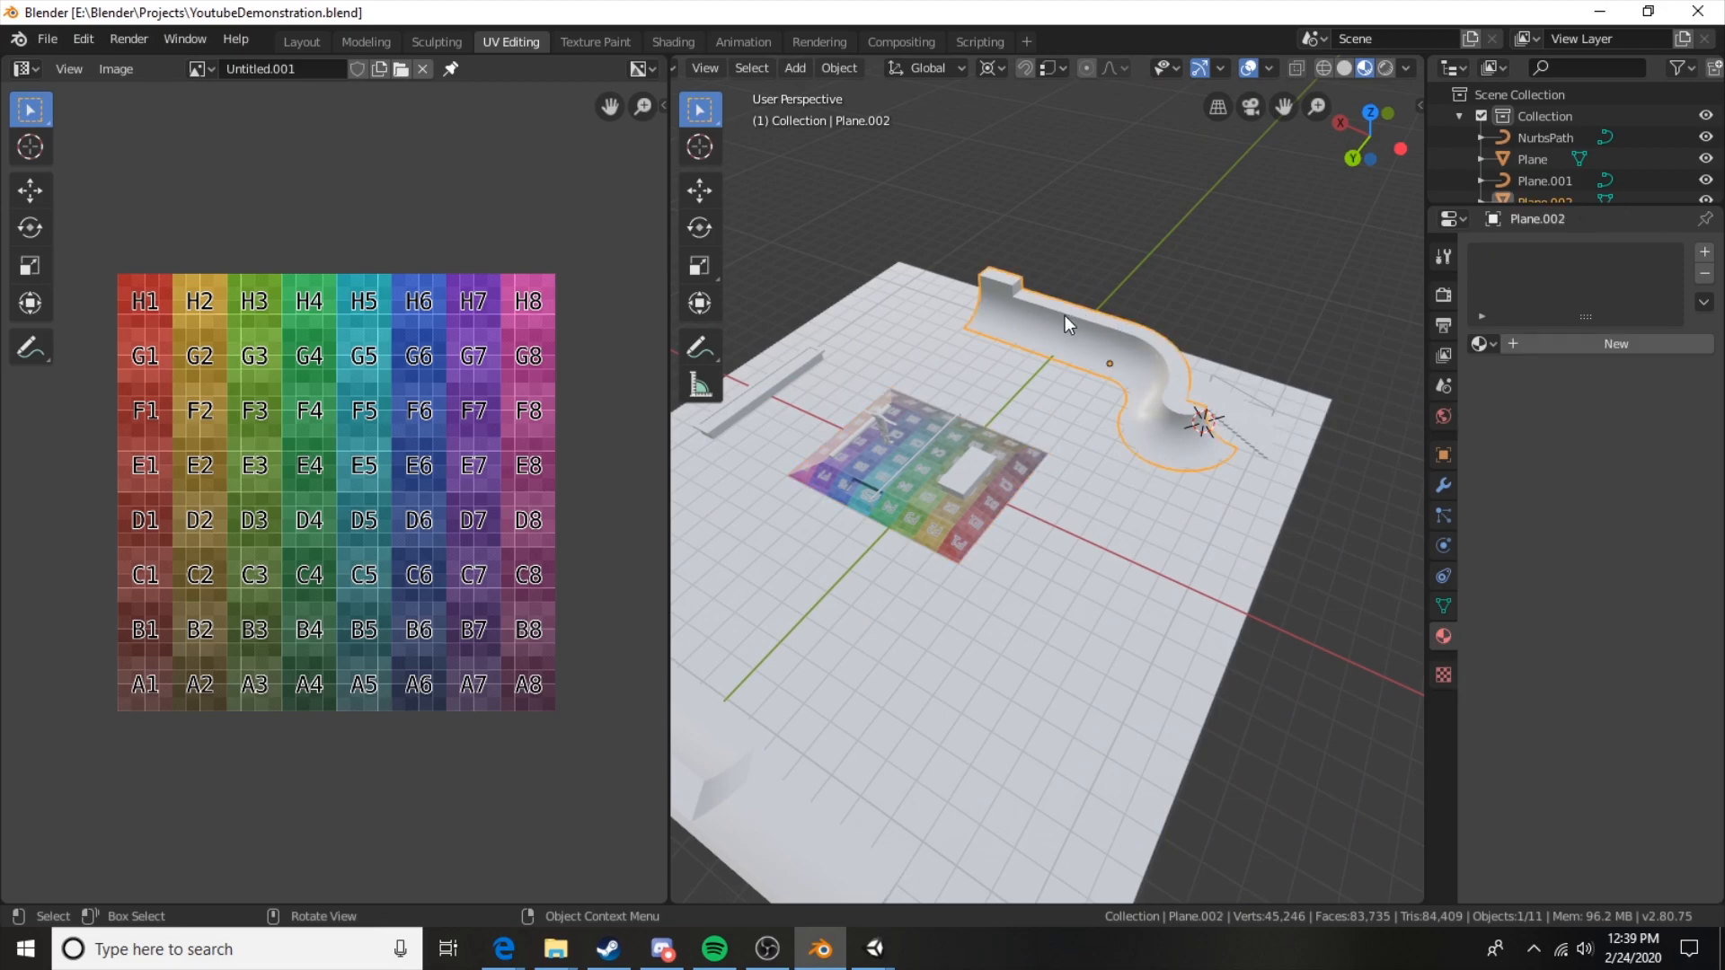
pyautogui.click(1621, 343)
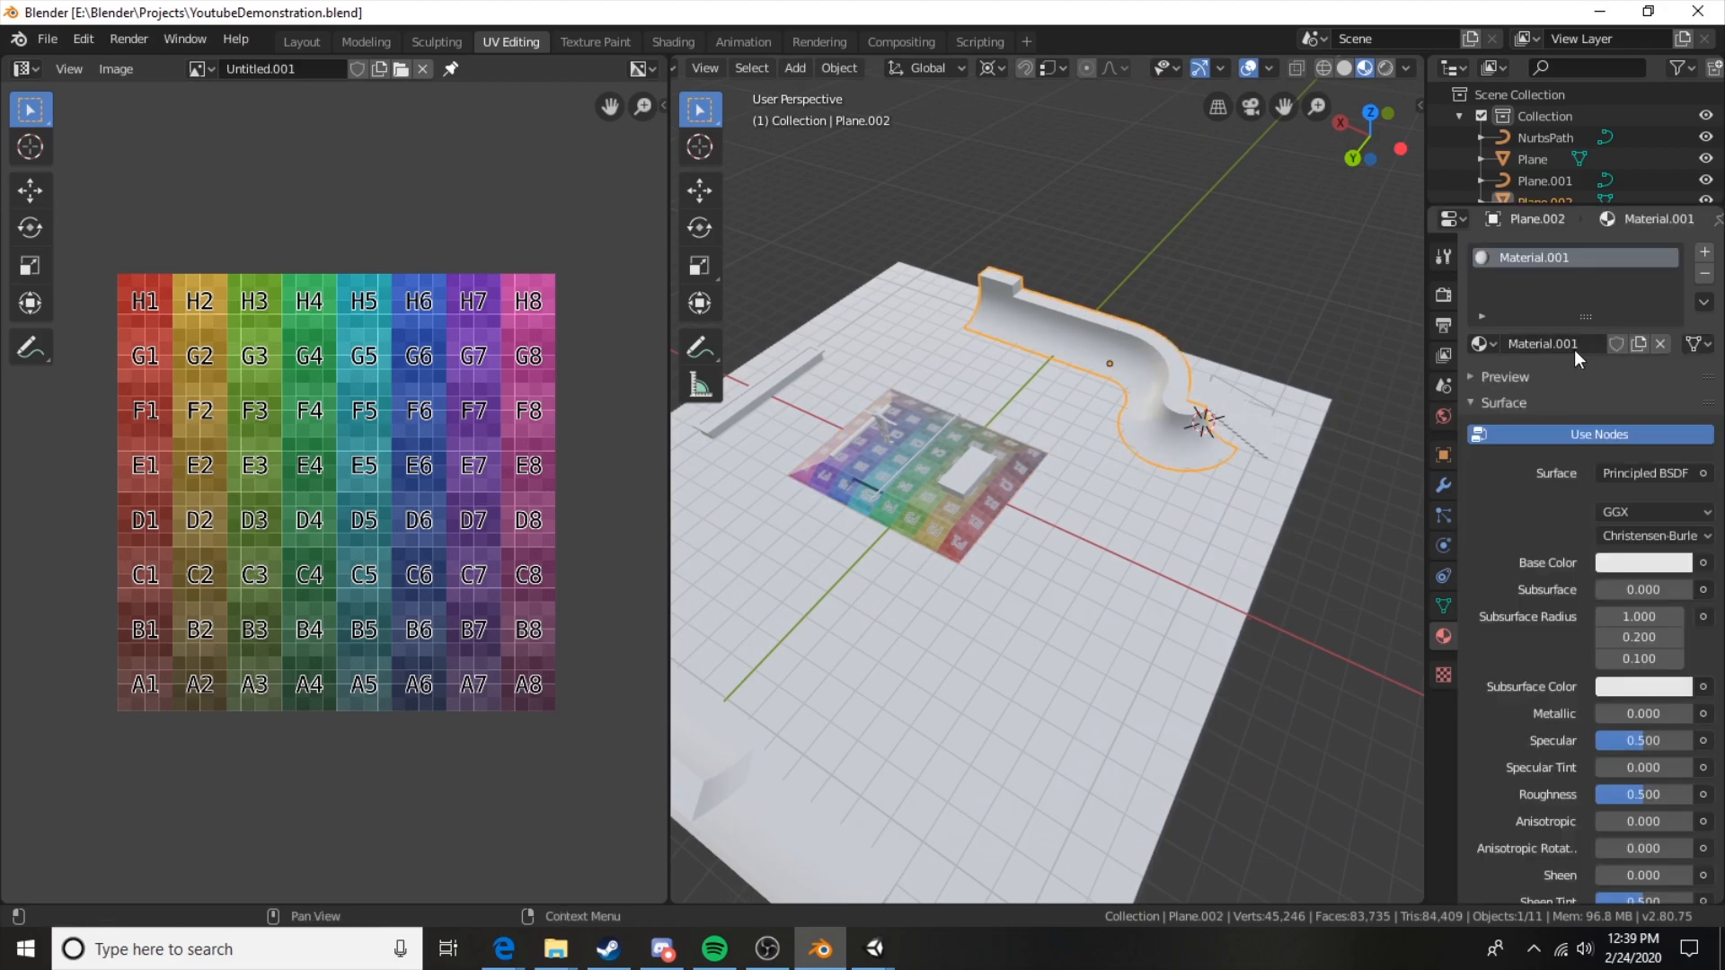
pyautogui.write('Brick')
pyautogui.press('Return')
pyautogui.moveTo(1247, 458); pyautogui.dragTo(1216, 413, button='middle')
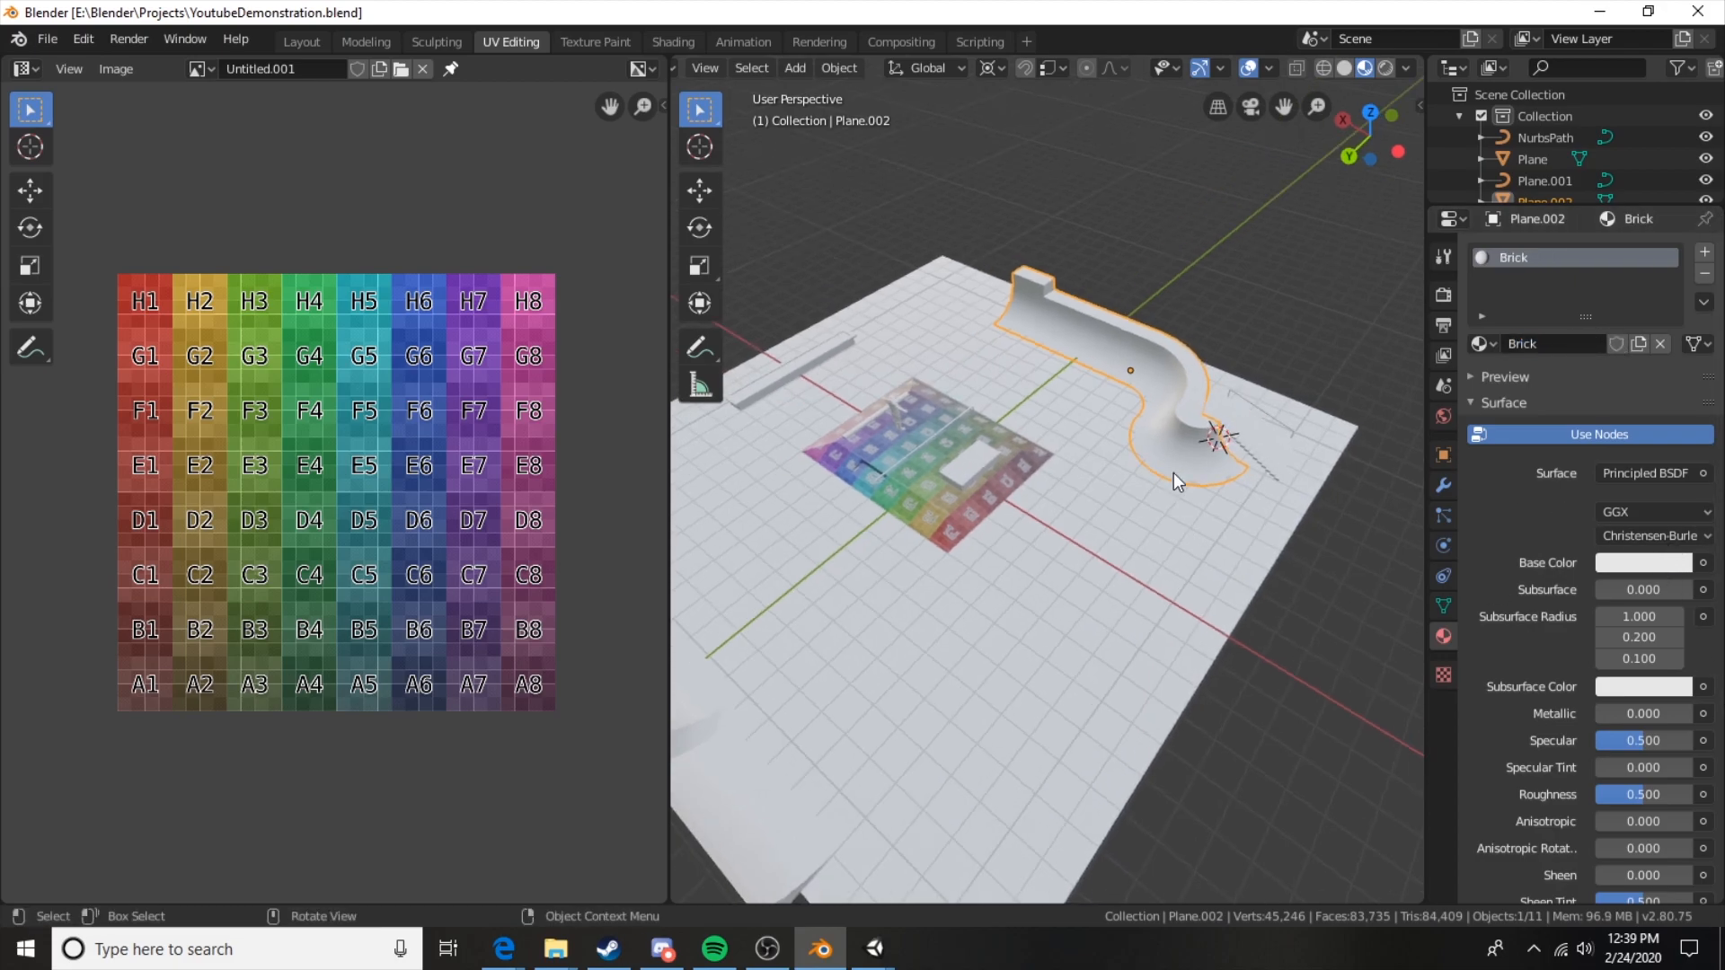
# Select the straight quarter pipe at the park's edge and assign the existing Brick material to it.
pyautogui.moveTo(1238, 504); pyautogui.dragTo(915, 291, button='middle')
pyautogui.click(914, 296)
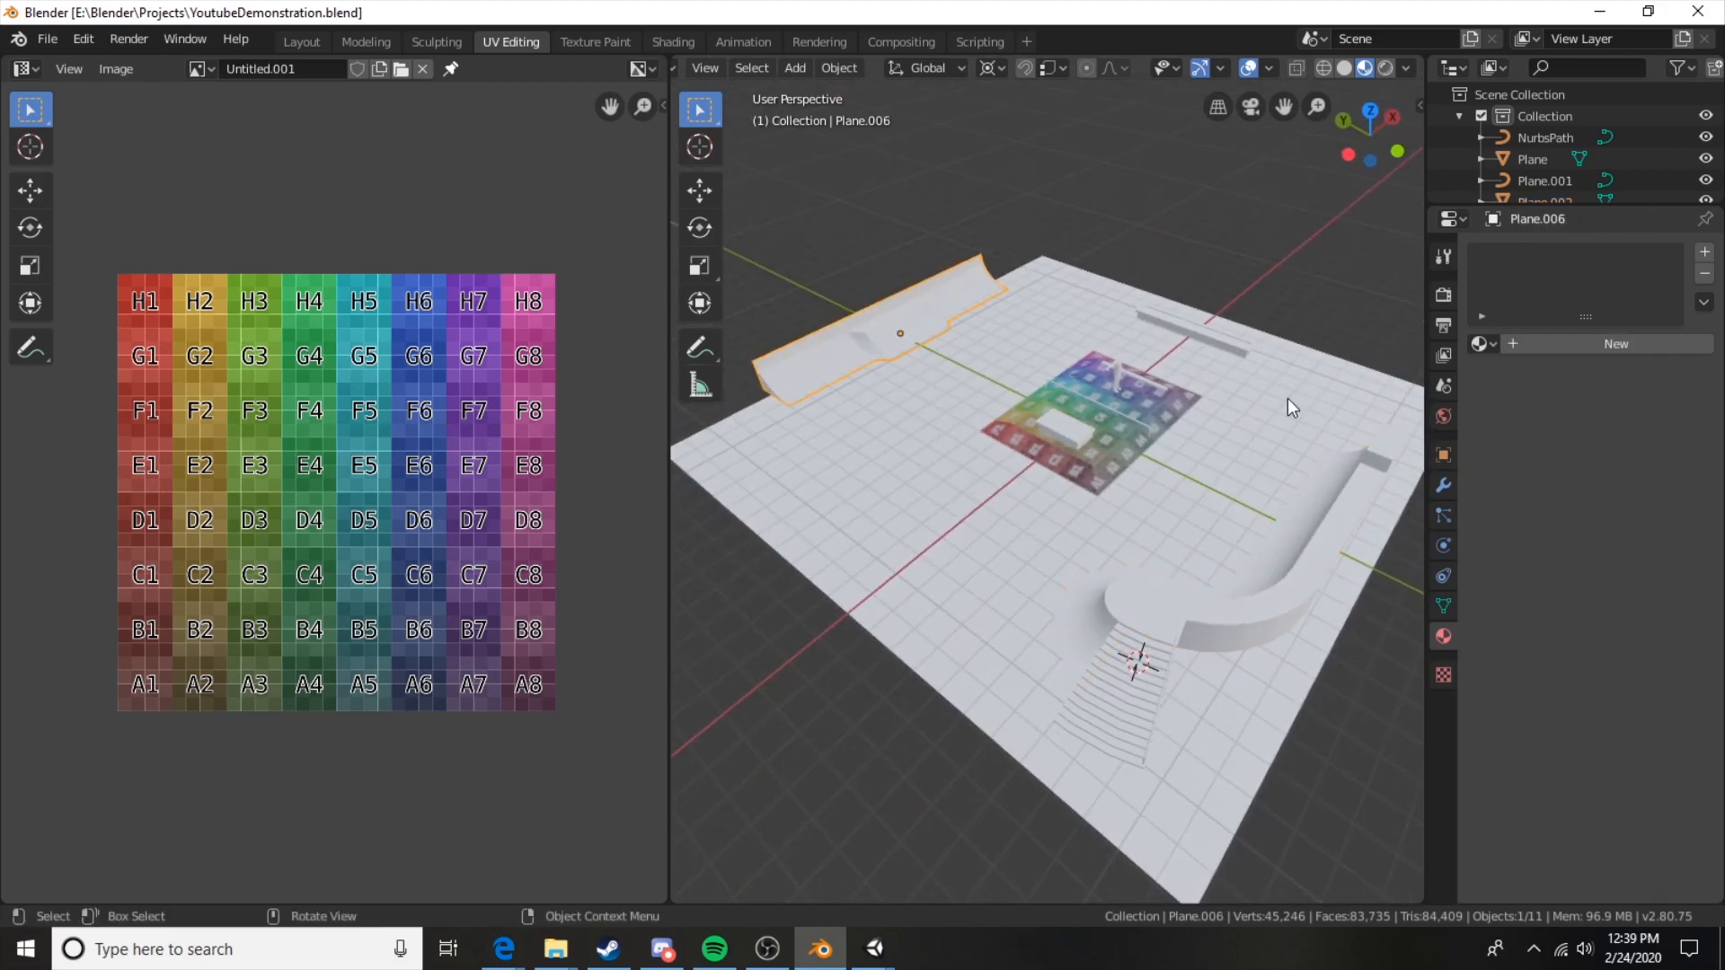
pyautogui.click(1547, 346)
pyautogui.click(1091, 336)
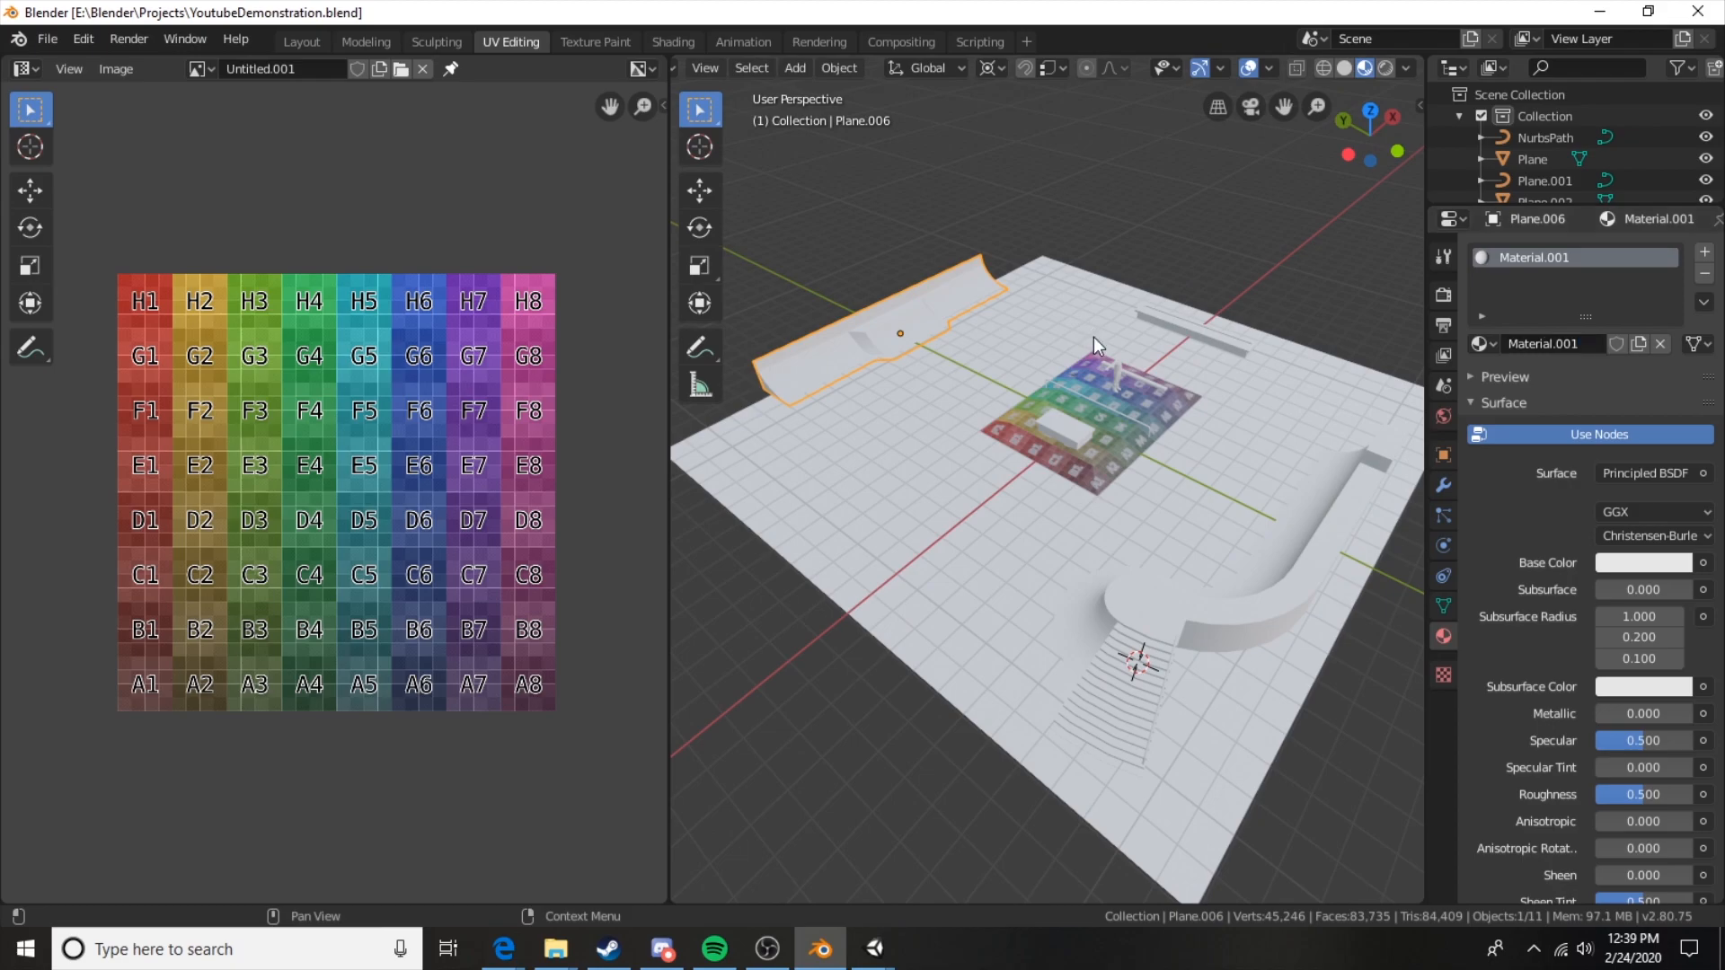
pyautogui.click(1705, 275)
pyautogui.click(1482, 344)
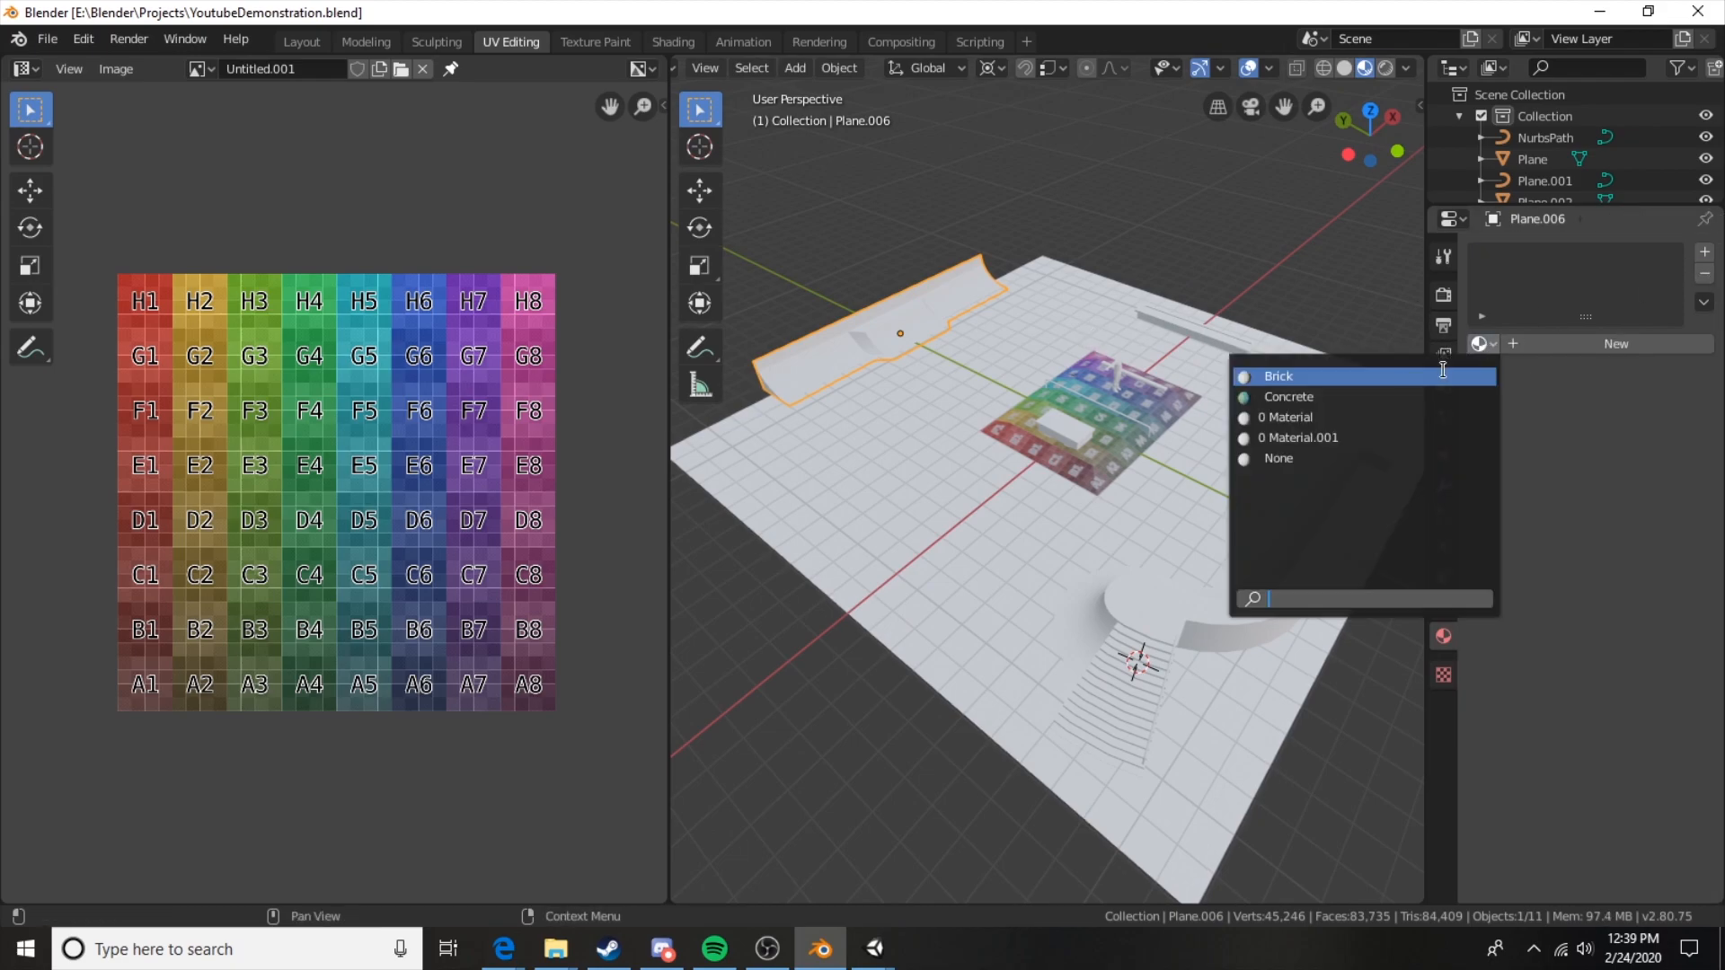
pyautogui.click(1290, 378)
# Create a new material on the long rectangular planter and name it RectanglePlanter.
pyautogui.moveTo(968, 370); pyautogui.dragTo(1221, 461, button='middle')
pyautogui.click(1301, 487)
pyautogui.click(830, 355)
pyautogui.click(1333, 485)
pyautogui.moveTo(1334, 485); pyautogui.dragTo(995, 467, button='middle')
pyautogui.click(996, 469)
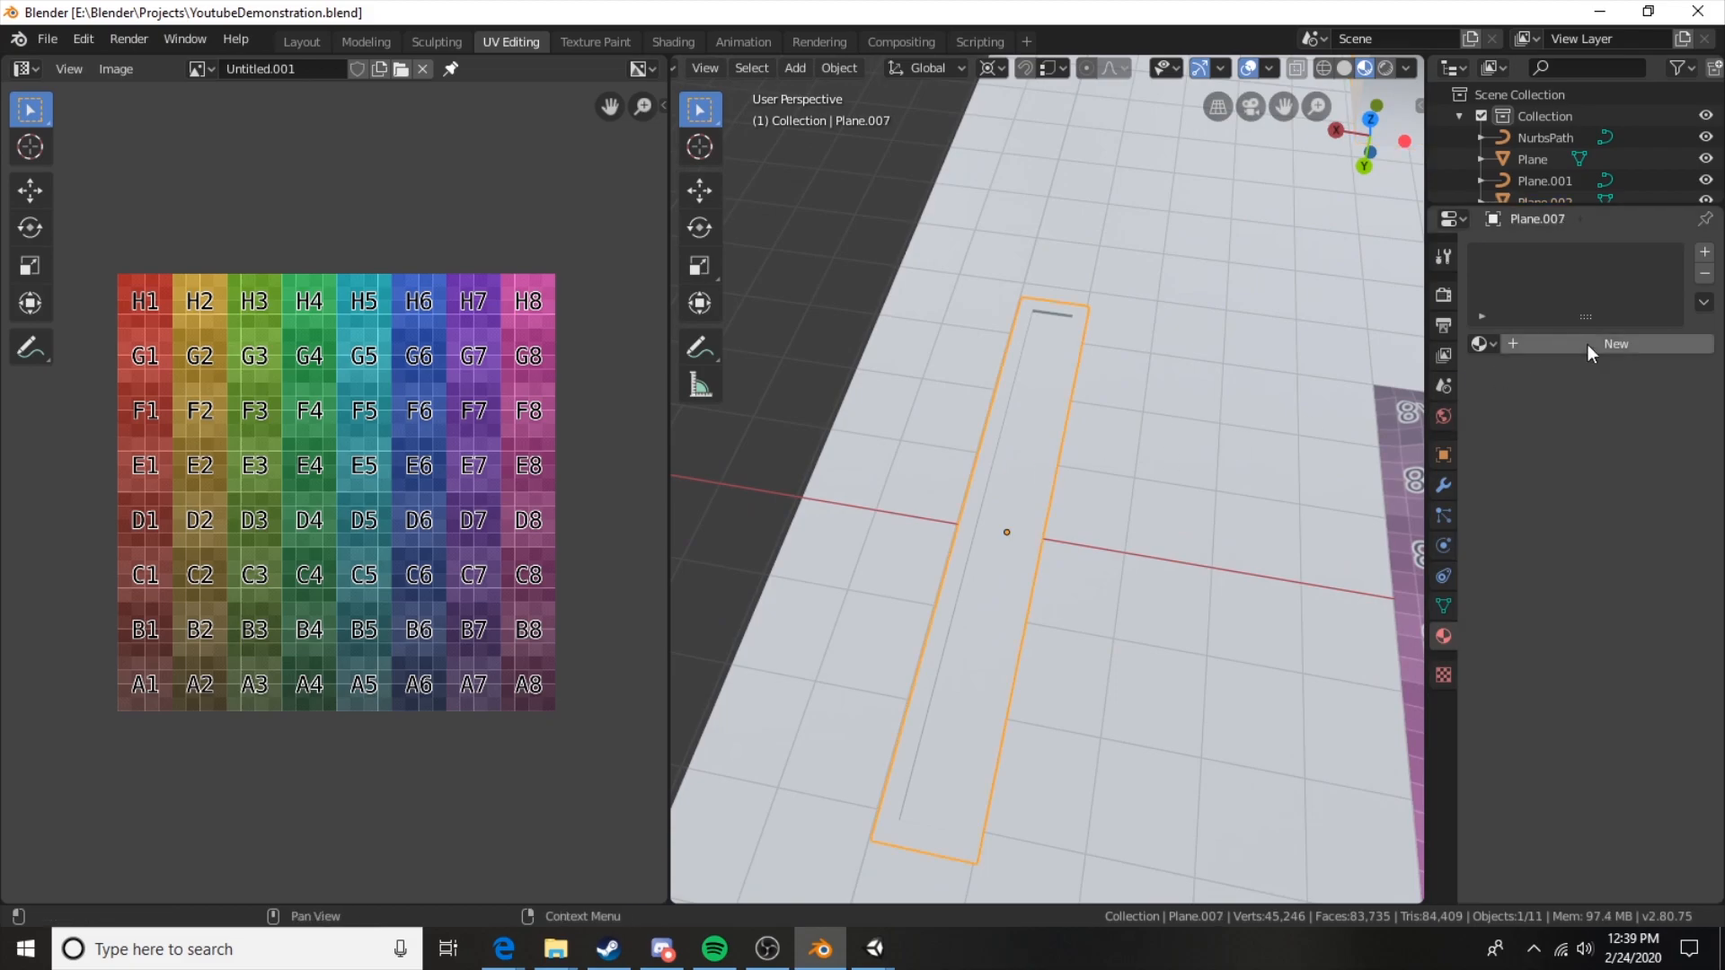
pyautogui.click(1624, 342)
pyautogui.click(1589, 347)
pyautogui.write('RectanglePlanter')
pyautogui.press('Return')
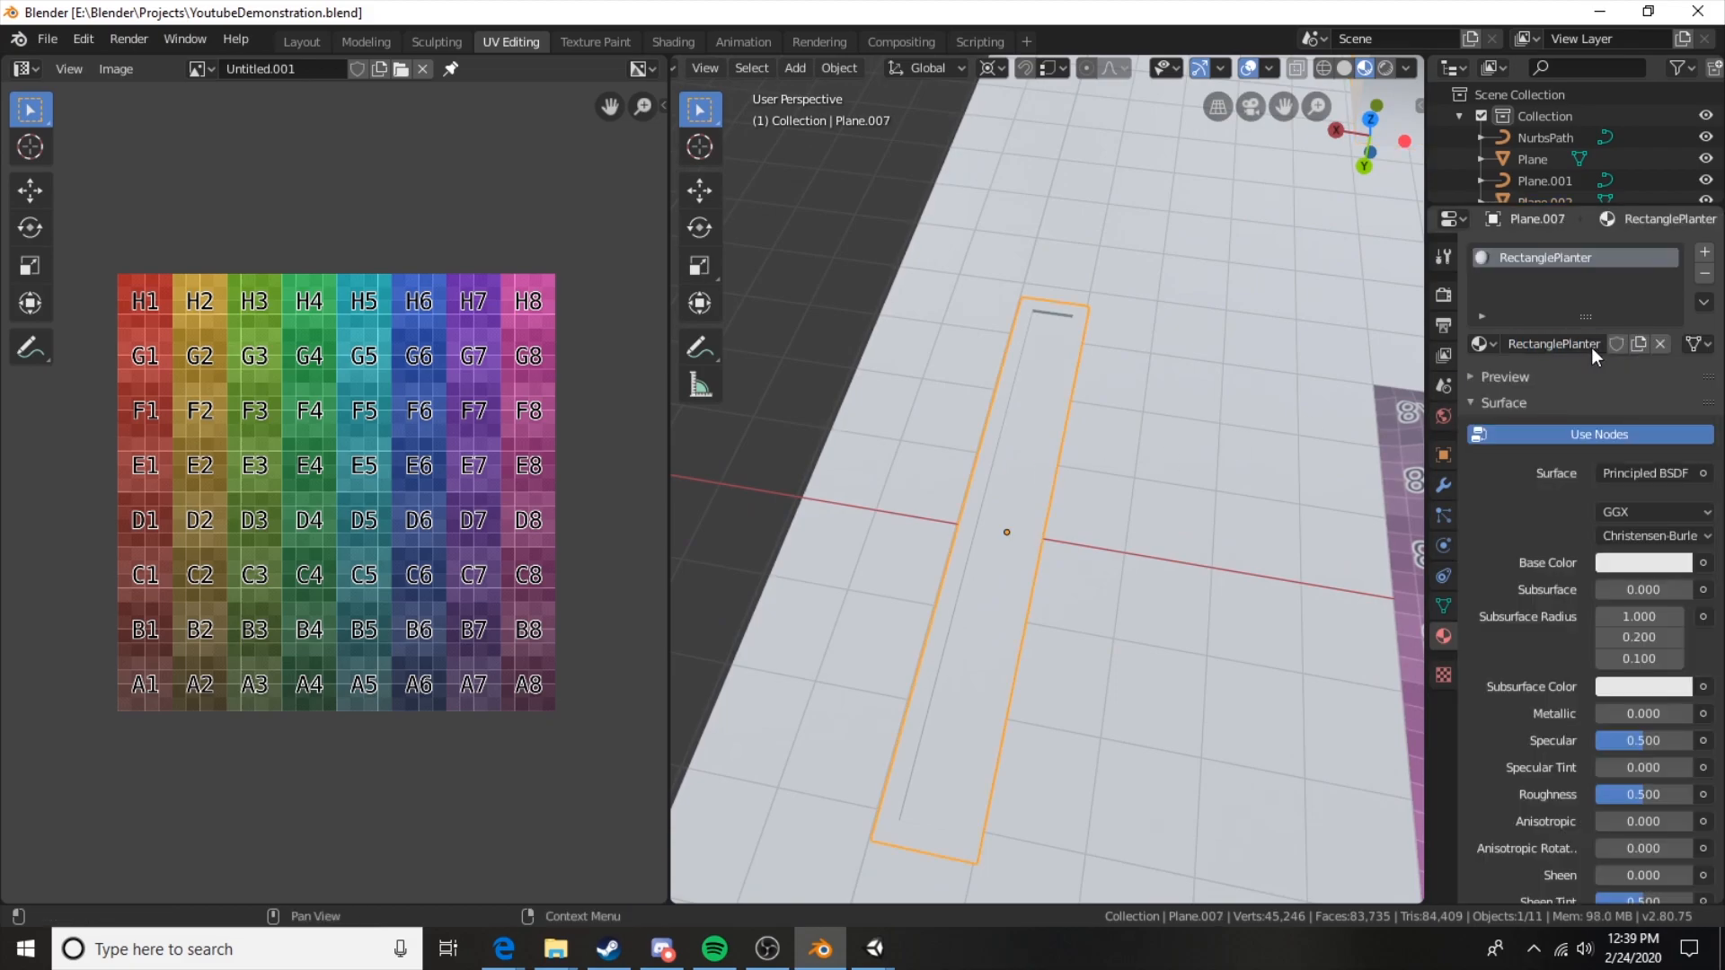
# Select the planter's recessed inner face in Edit Mode using face selection.
pyautogui.press('Tab')
pyautogui.scroll(5, 1065, 523)
pyautogui.press('3')
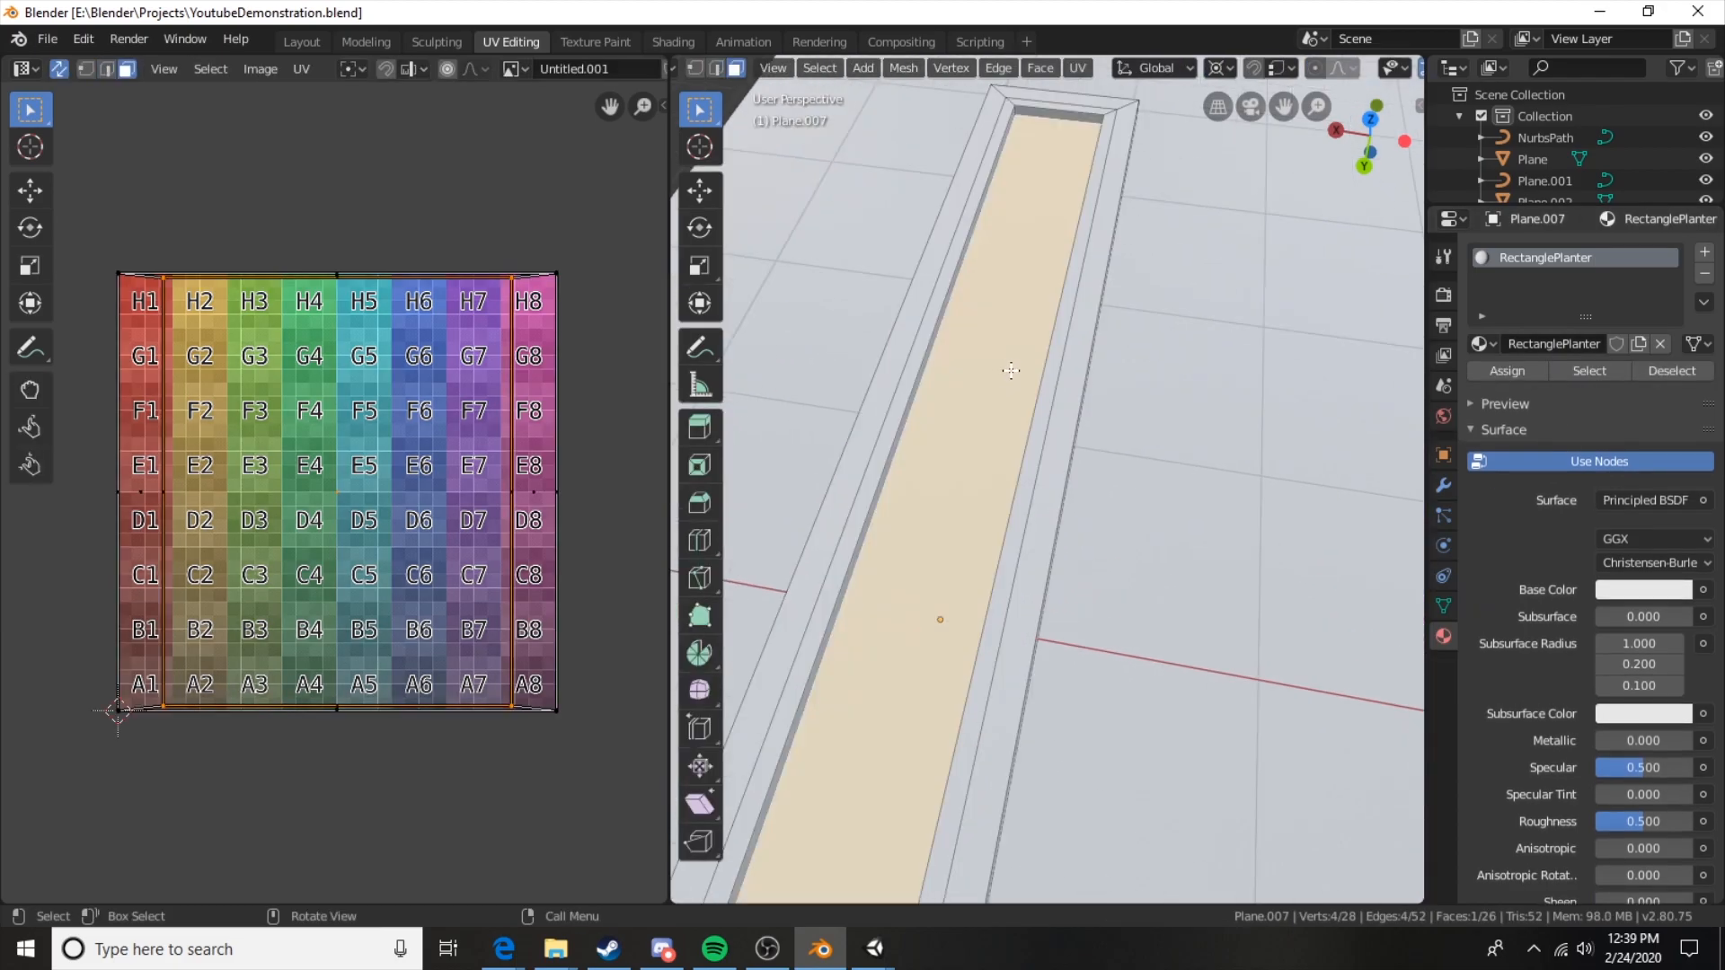
pyautogui.moveTo(935, 548); pyautogui.dragTo(999, 471, button='middle')
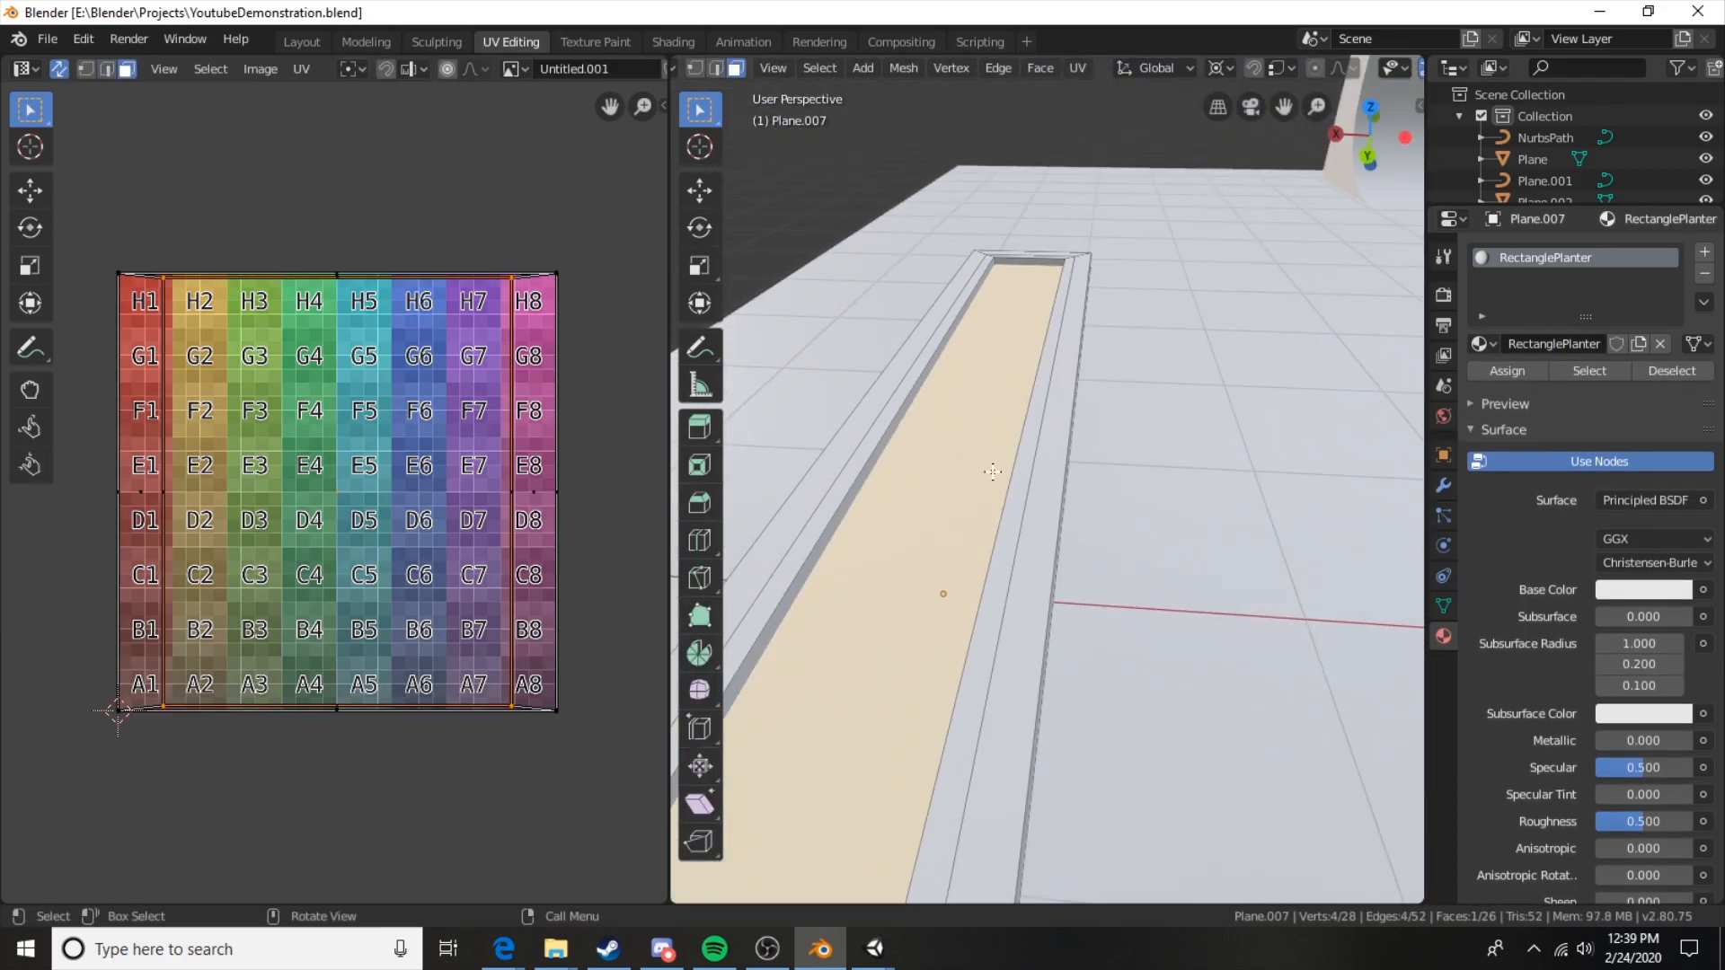
pyautogui.scroll(-1, 1034, 441)
pyautogui.moveTo(1054, 386); pyautogui.dragTo(1124, 486, button='middle')
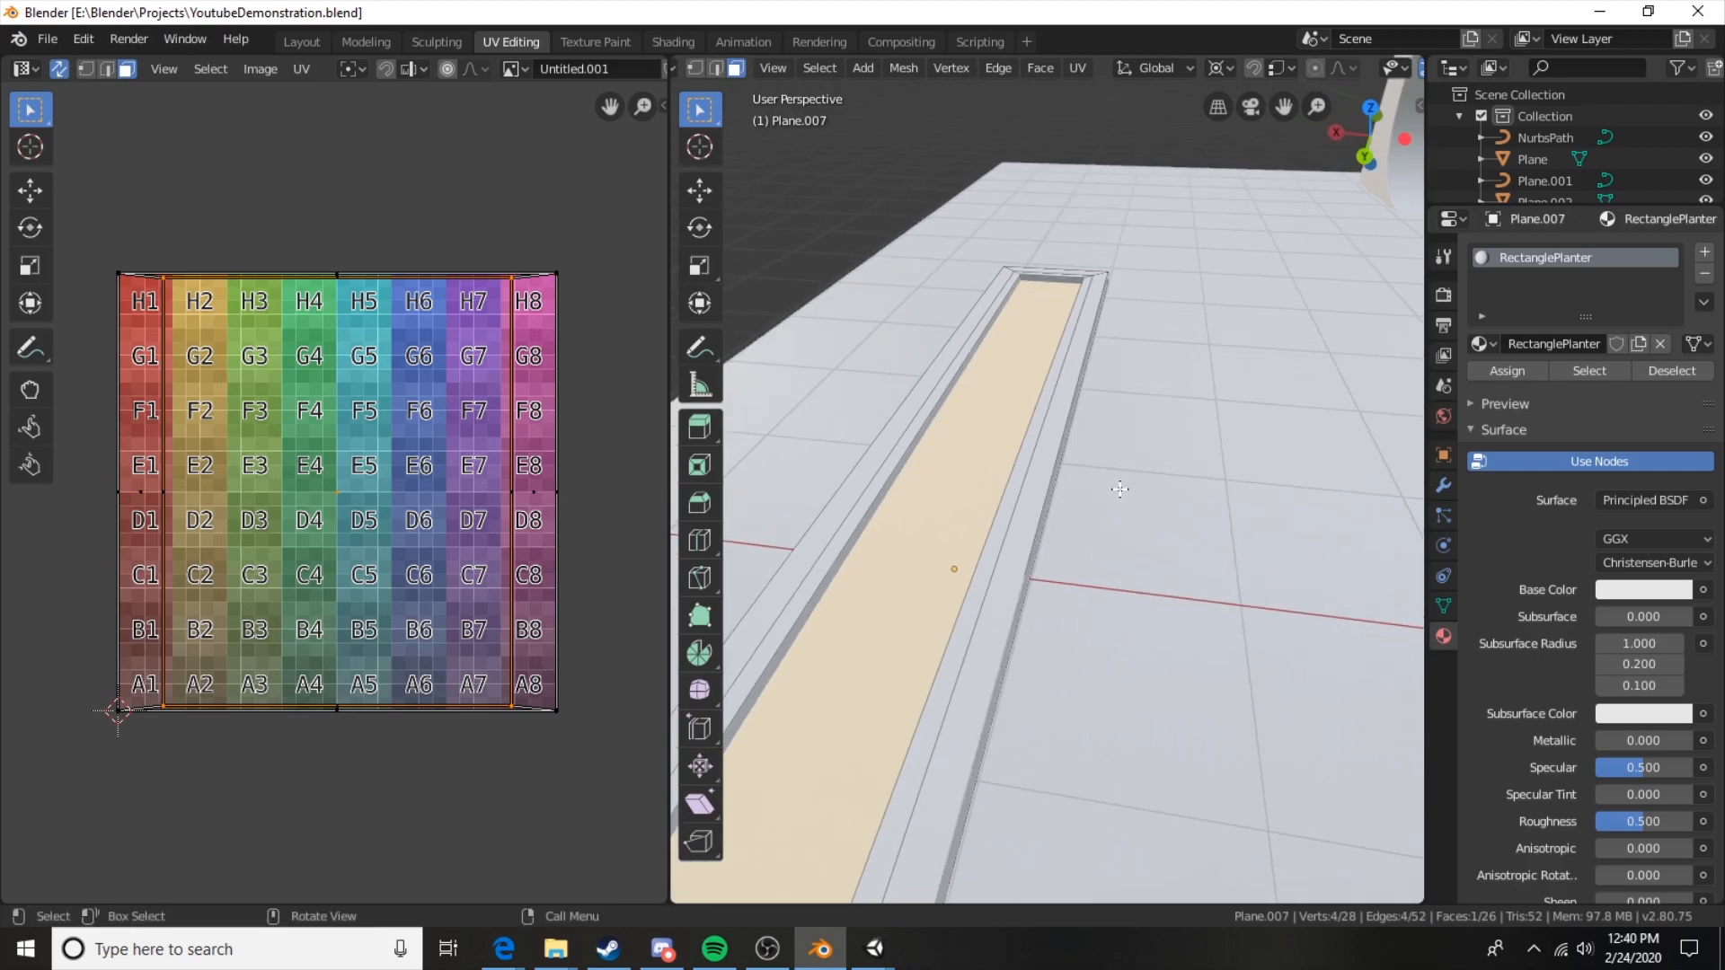
pyautogui.click(1035, 500)
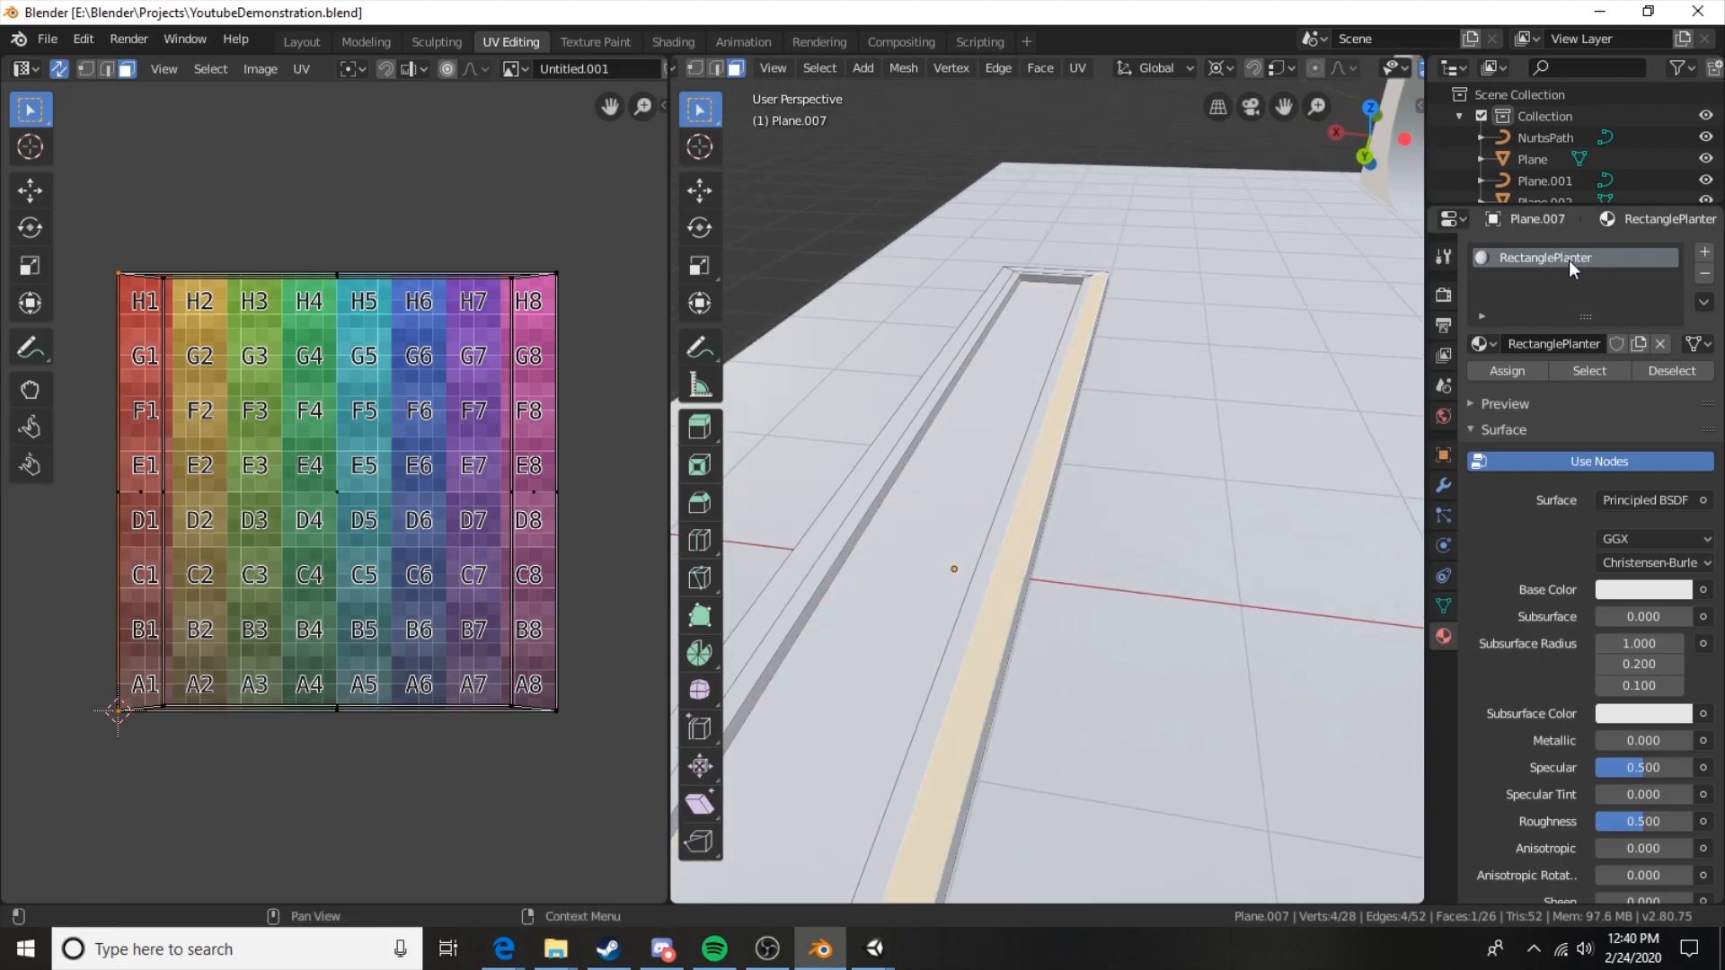
pyautogui.click(989, 387)
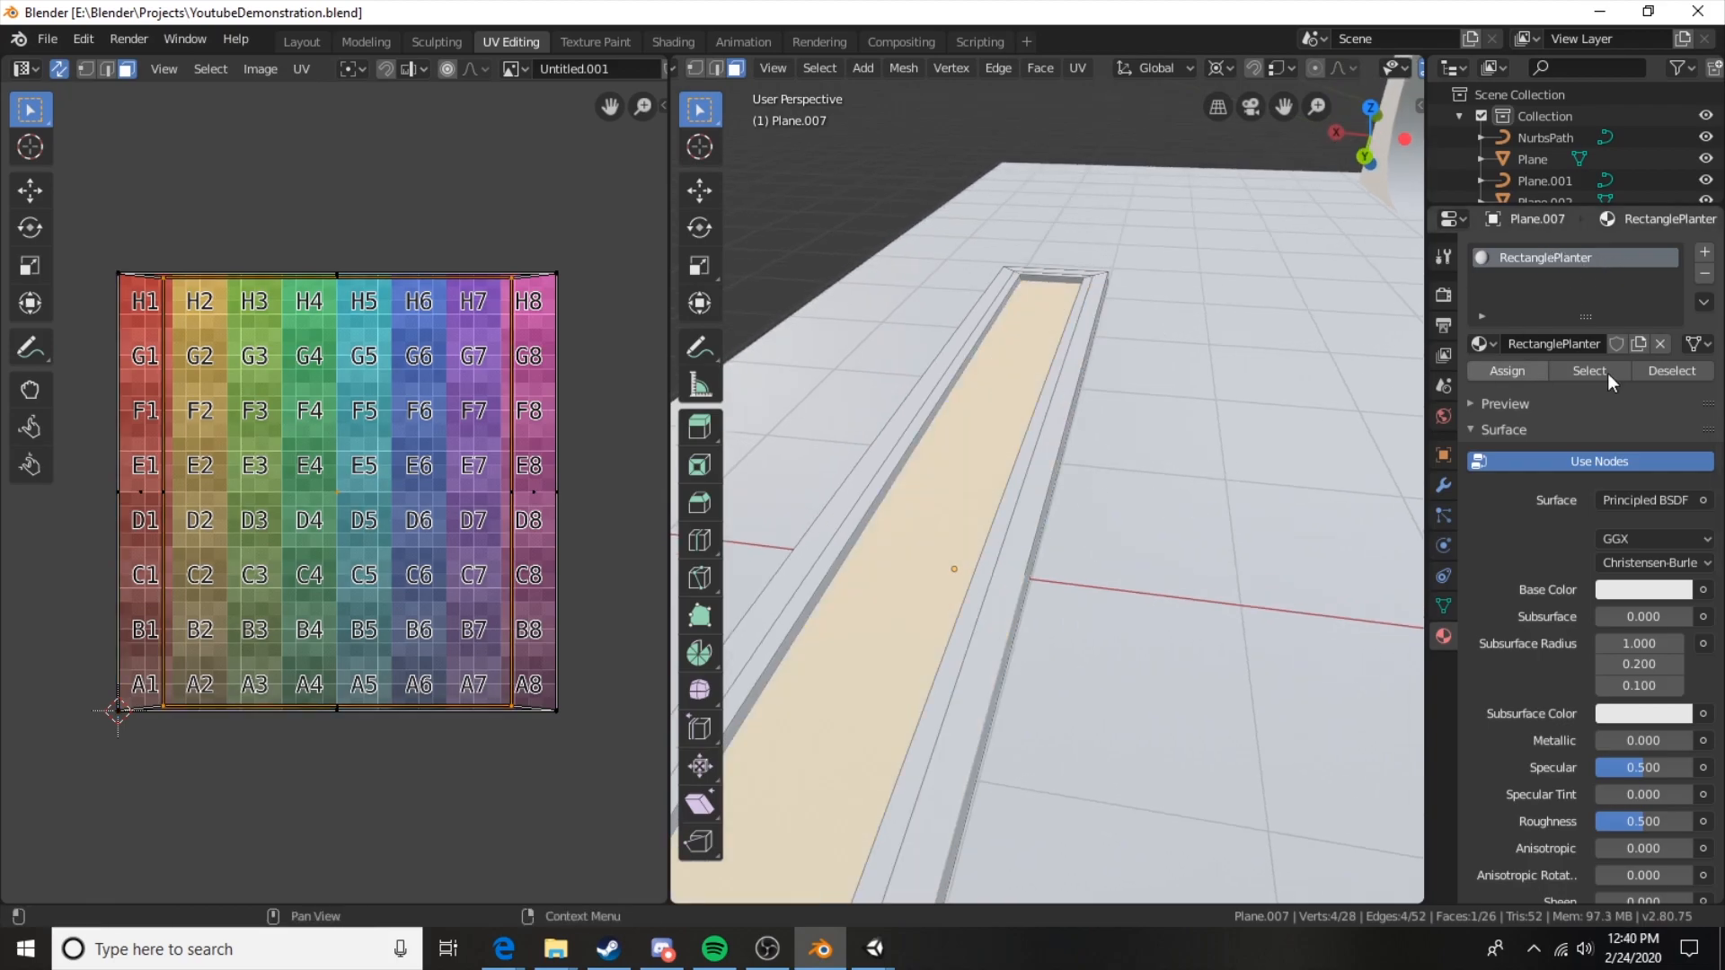
# Add a second material slot to the planter with a new material named Grass.
pyautogui.click(1705, 255)
pyautogui.click(1504, 385)
pyautogui.doubleClick(1563, 387)
pyautogui.write('Grass')
pyautogui.press('Return')
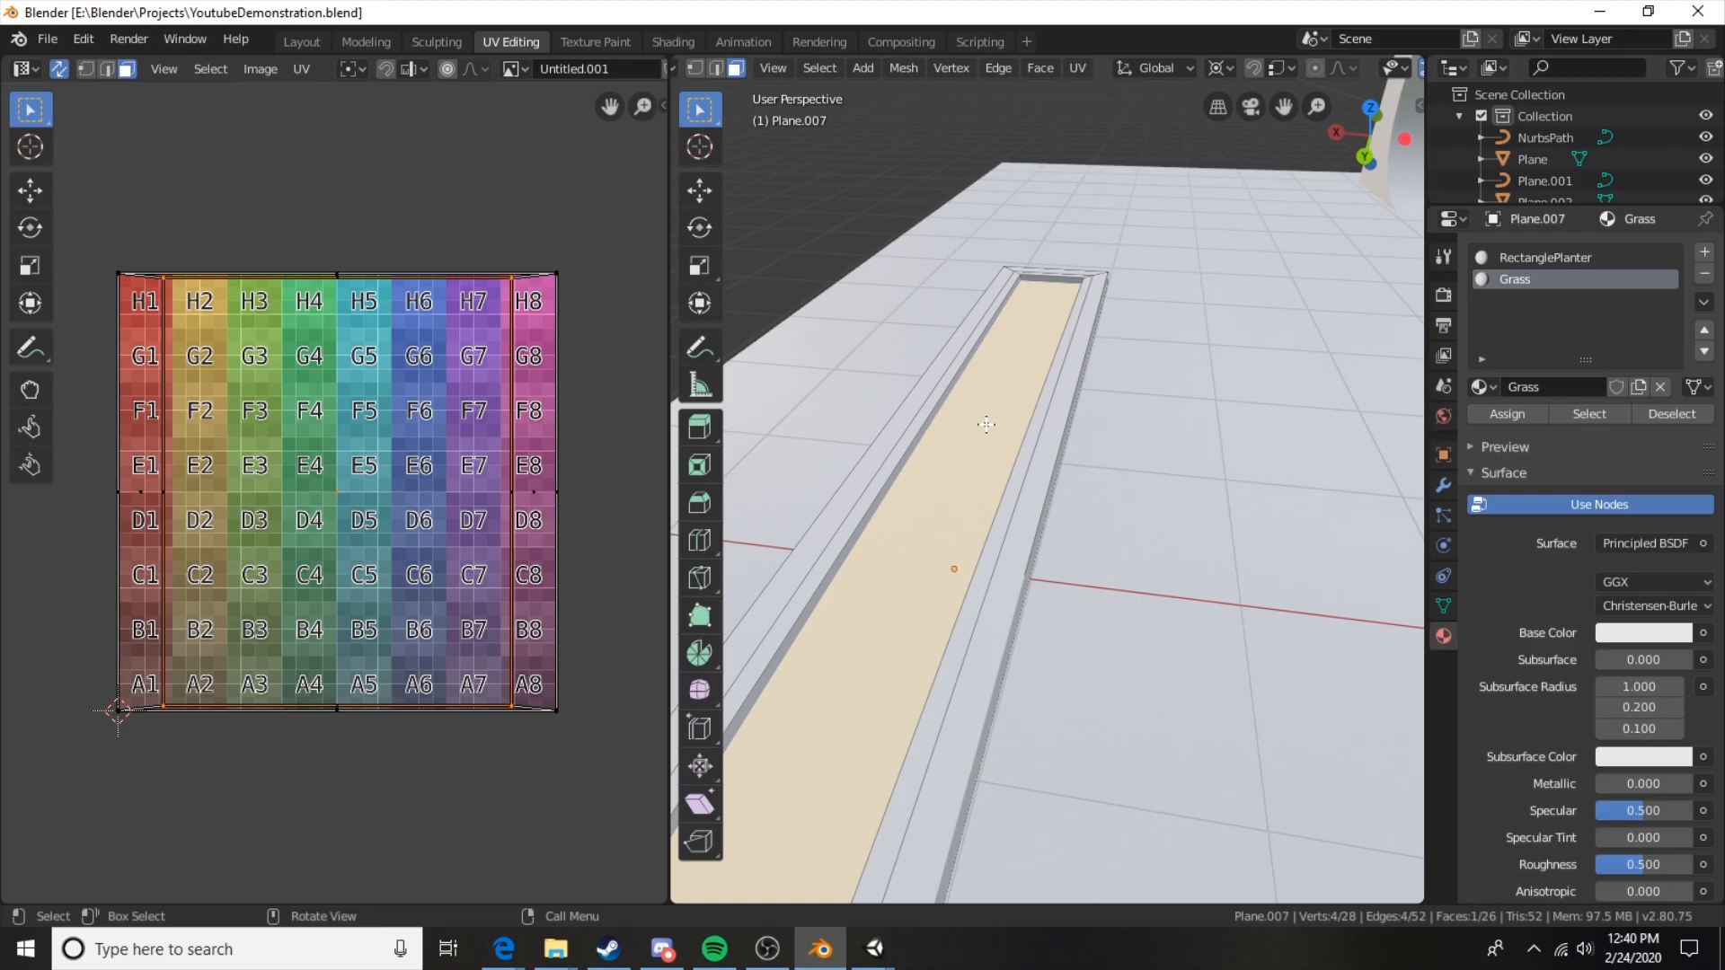
# Check the material on the planter's rim and inner face, selecting the inner face by its Grass material.
pyautogui.click(1027, 542)
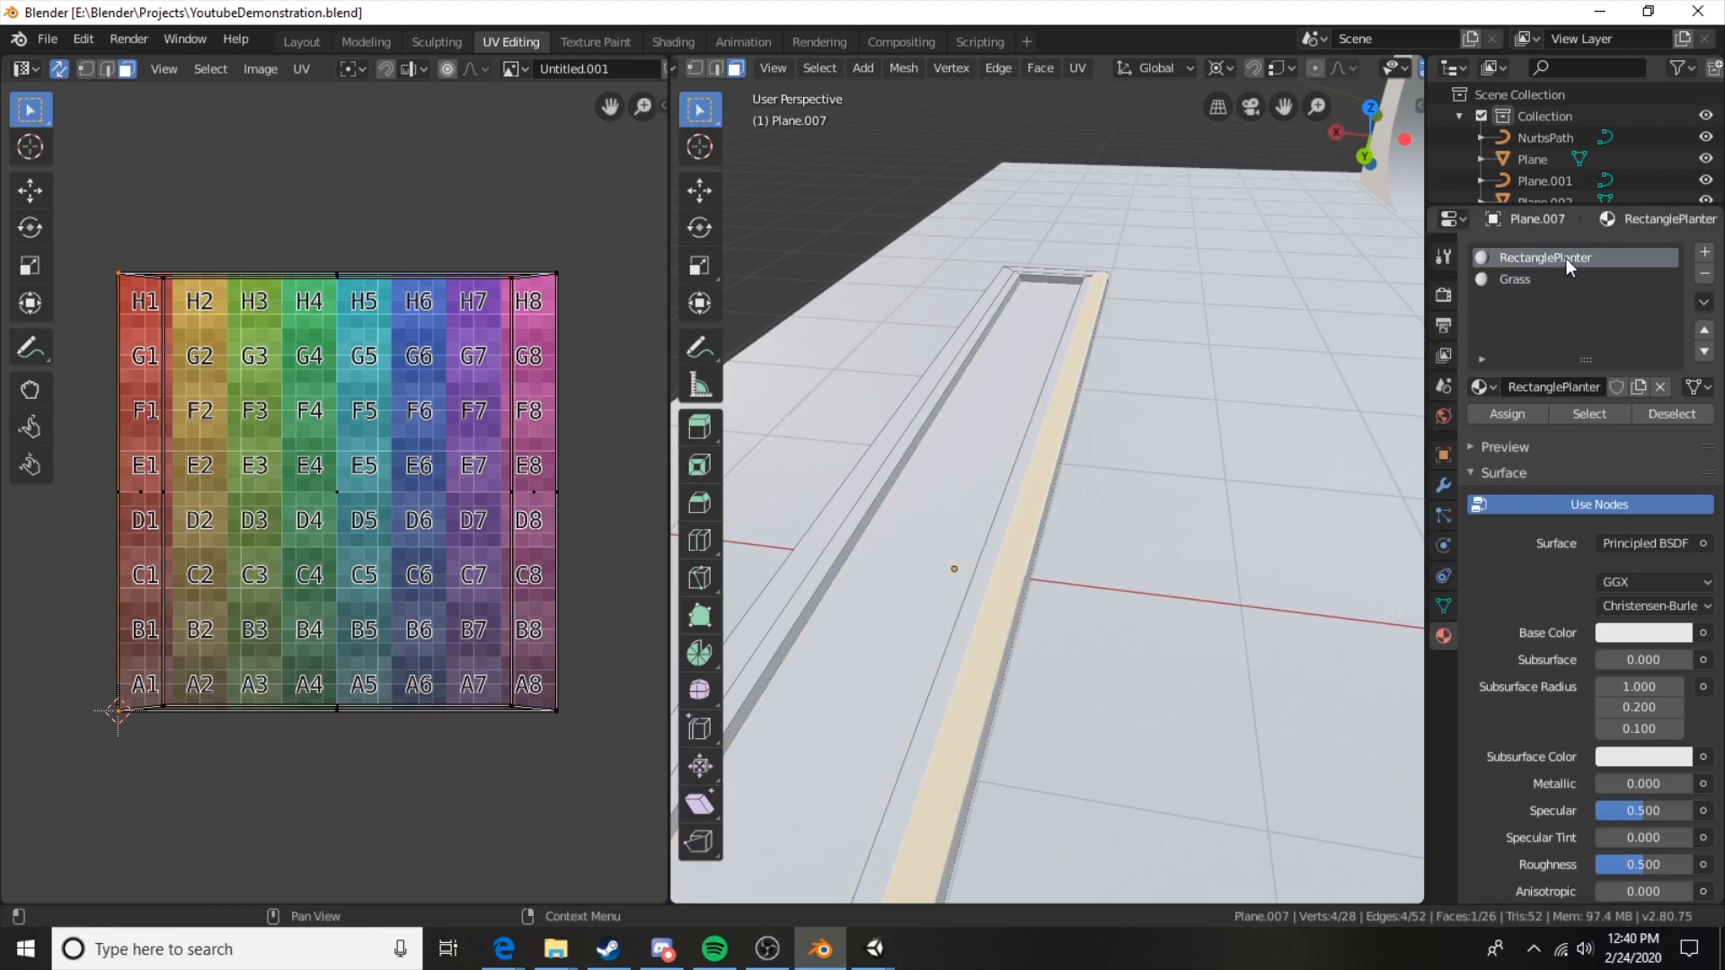
pyautogui.click(944, 732)
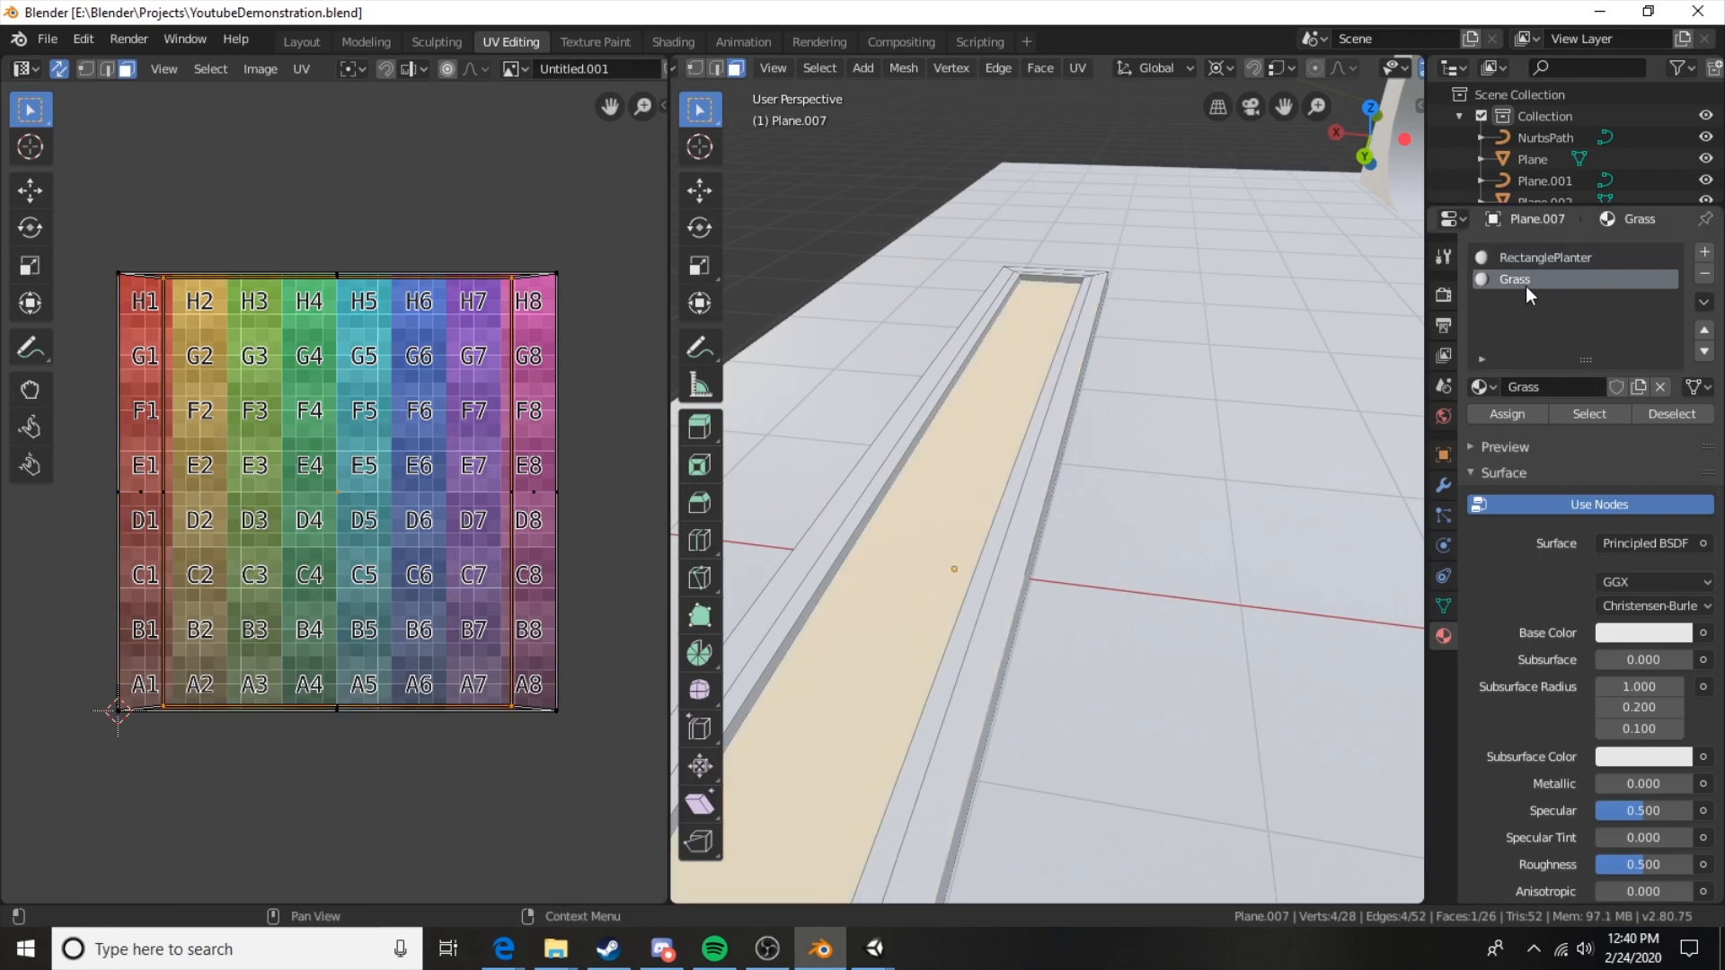
pyautogui.click(1673, 414)
pyautogui.click(1618, 415)
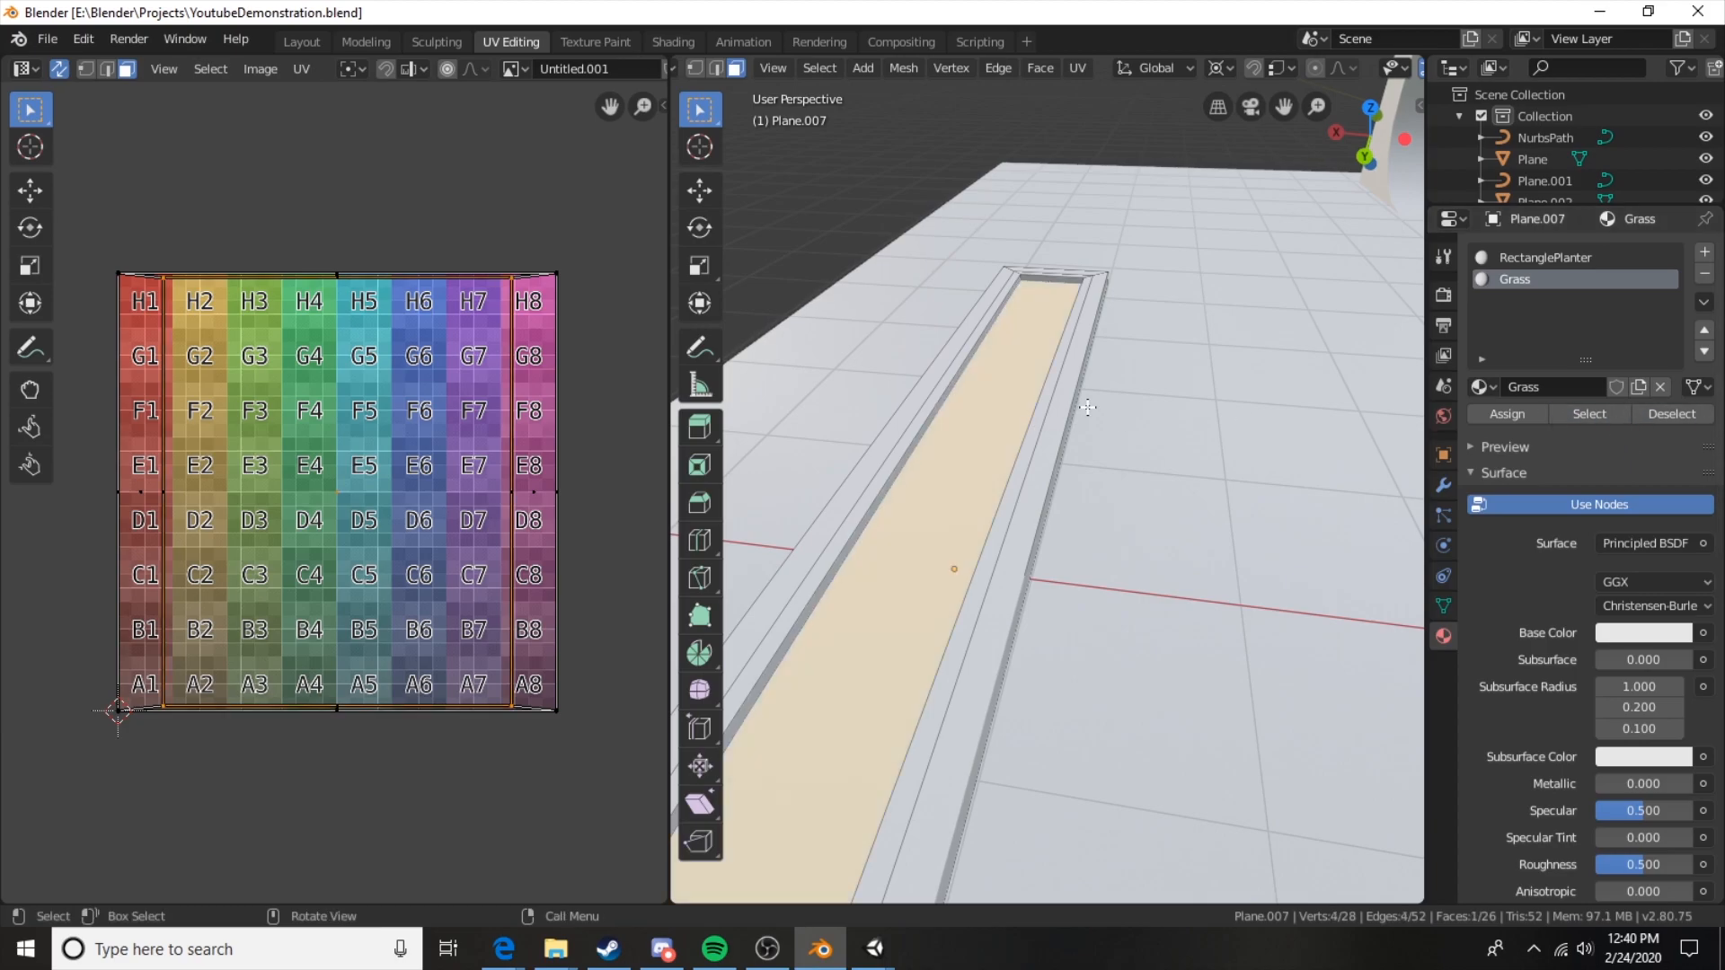
# Return to Object Mode and inspect the long, low rail on the color grid funbox.
pyautogui.press('Tab')
pyautogui.scroll(-2, 1087, 407)
pyautogui.moveTo(1087, 407); pyautogui.dragTo(1084, 560, button='middle')
pyautogui.click(1083, 560)
pyautogui.scroll(6, 1145, 557)
pyautogui.scroll(-1, 1136, 570)
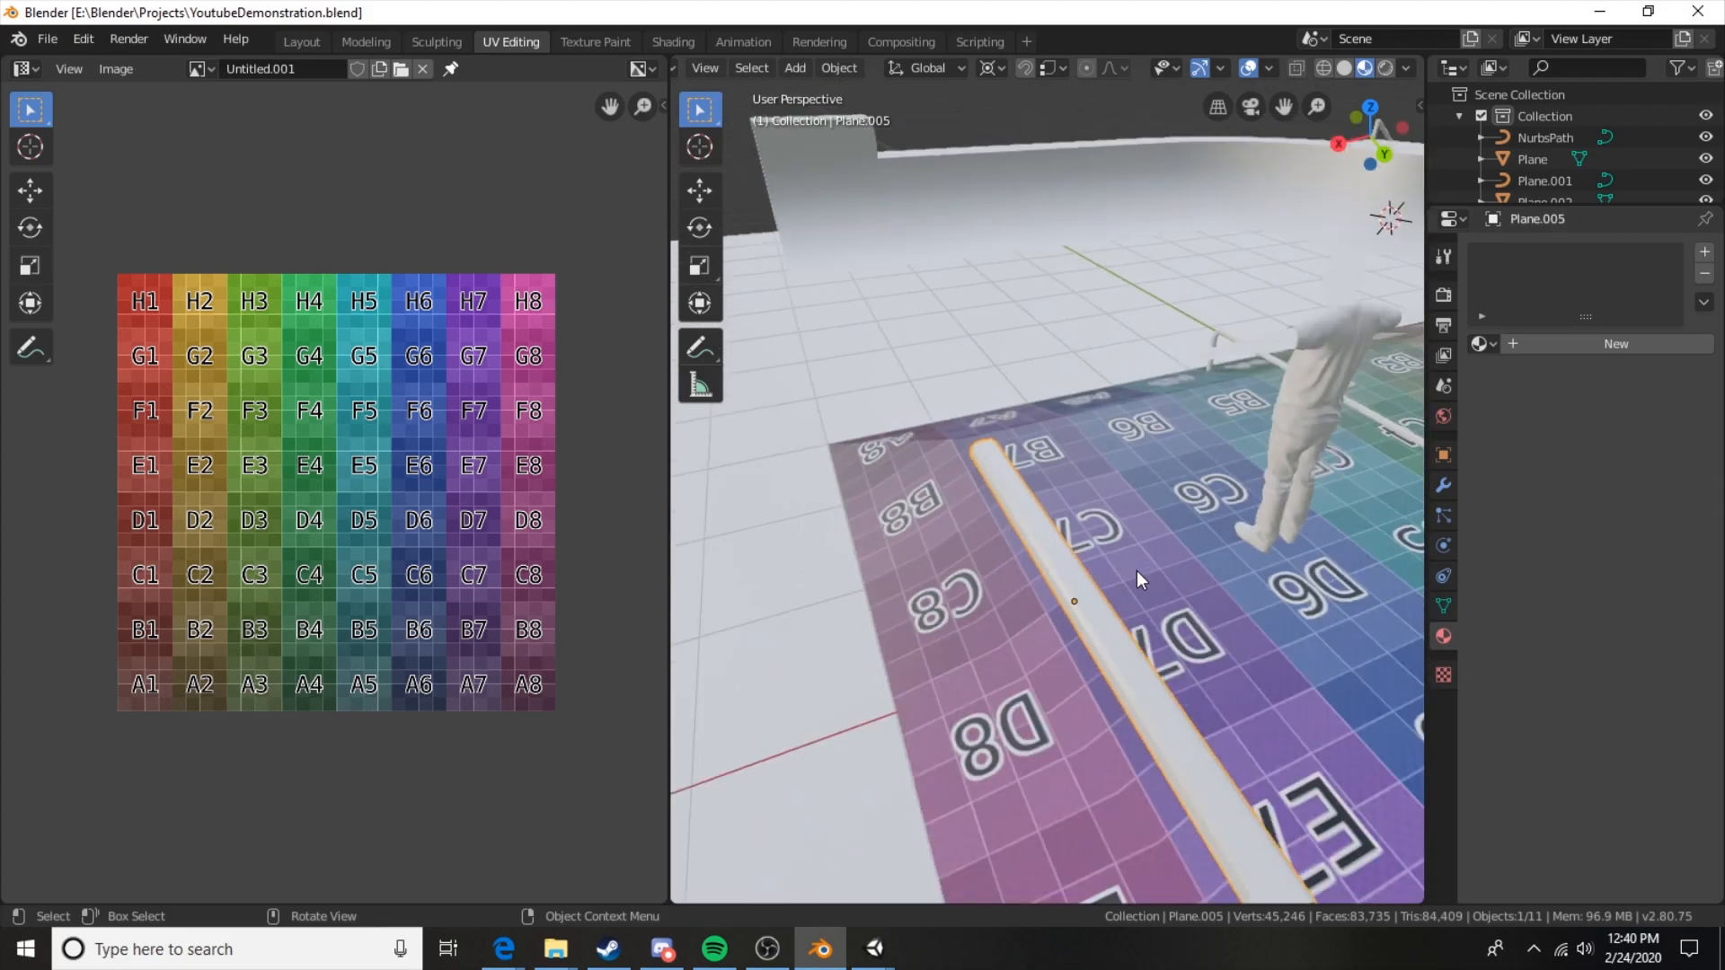
pyautogui.scroll(-5, 1136, 570)
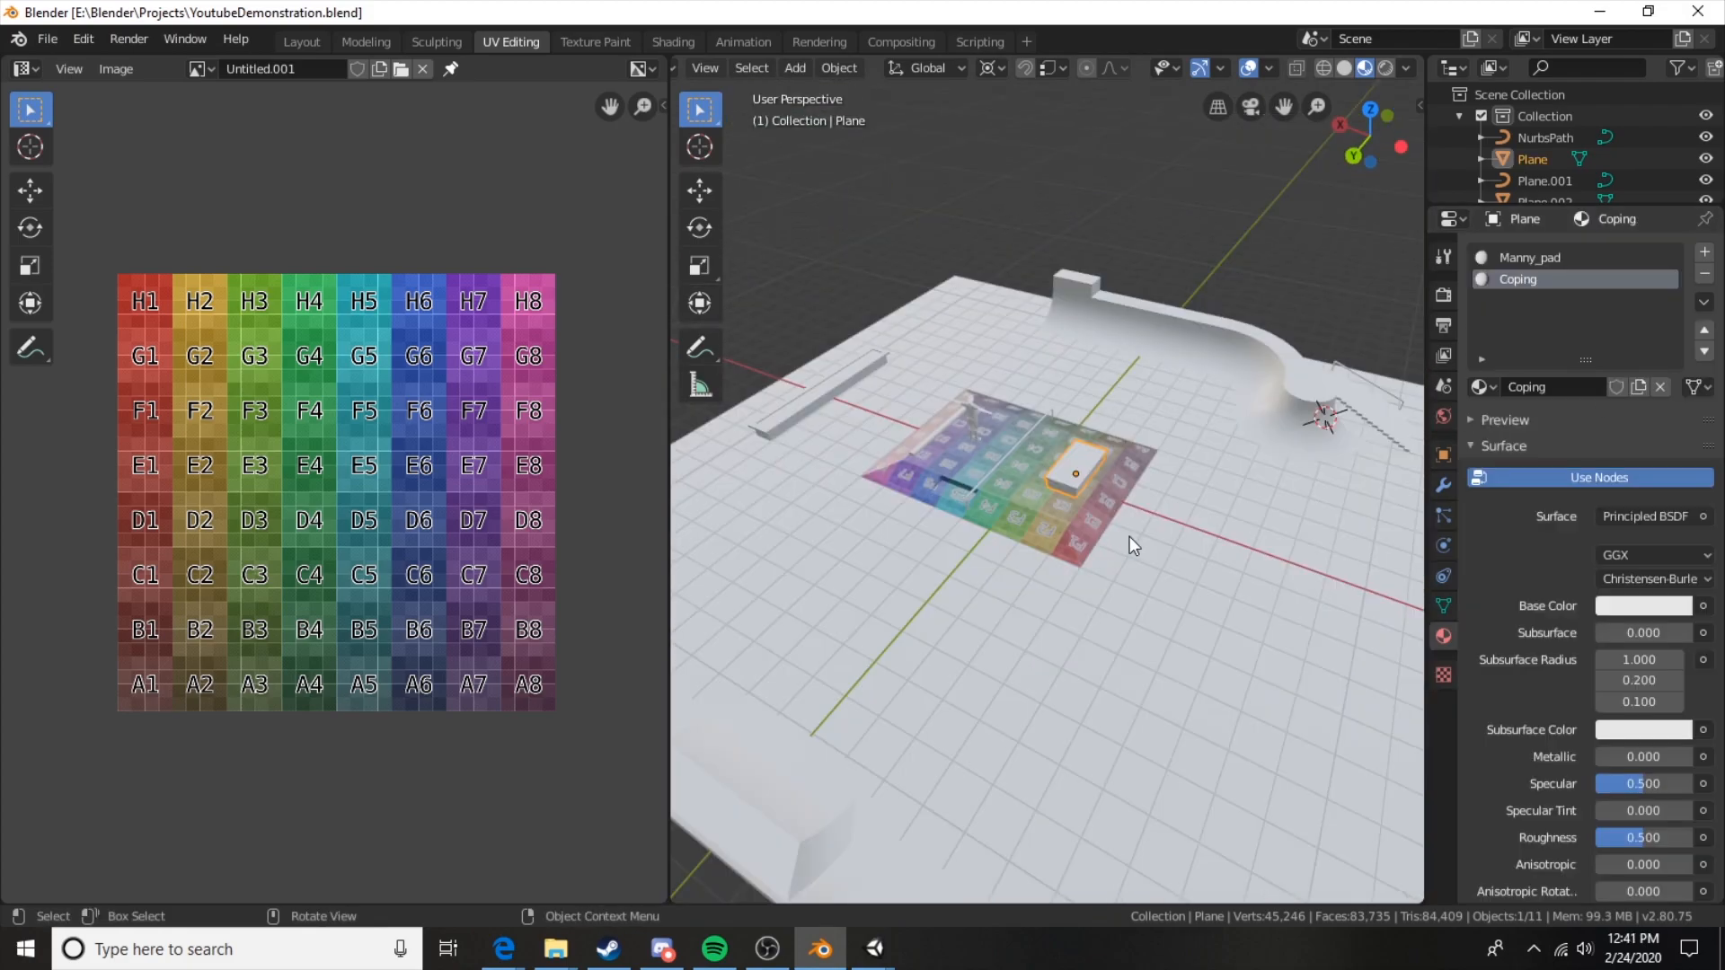
# Check which faces of the manual pad use the Coping and Manny_pad materials by selecting each set in Edit Mode.
pyautogui.click(1226, 557)
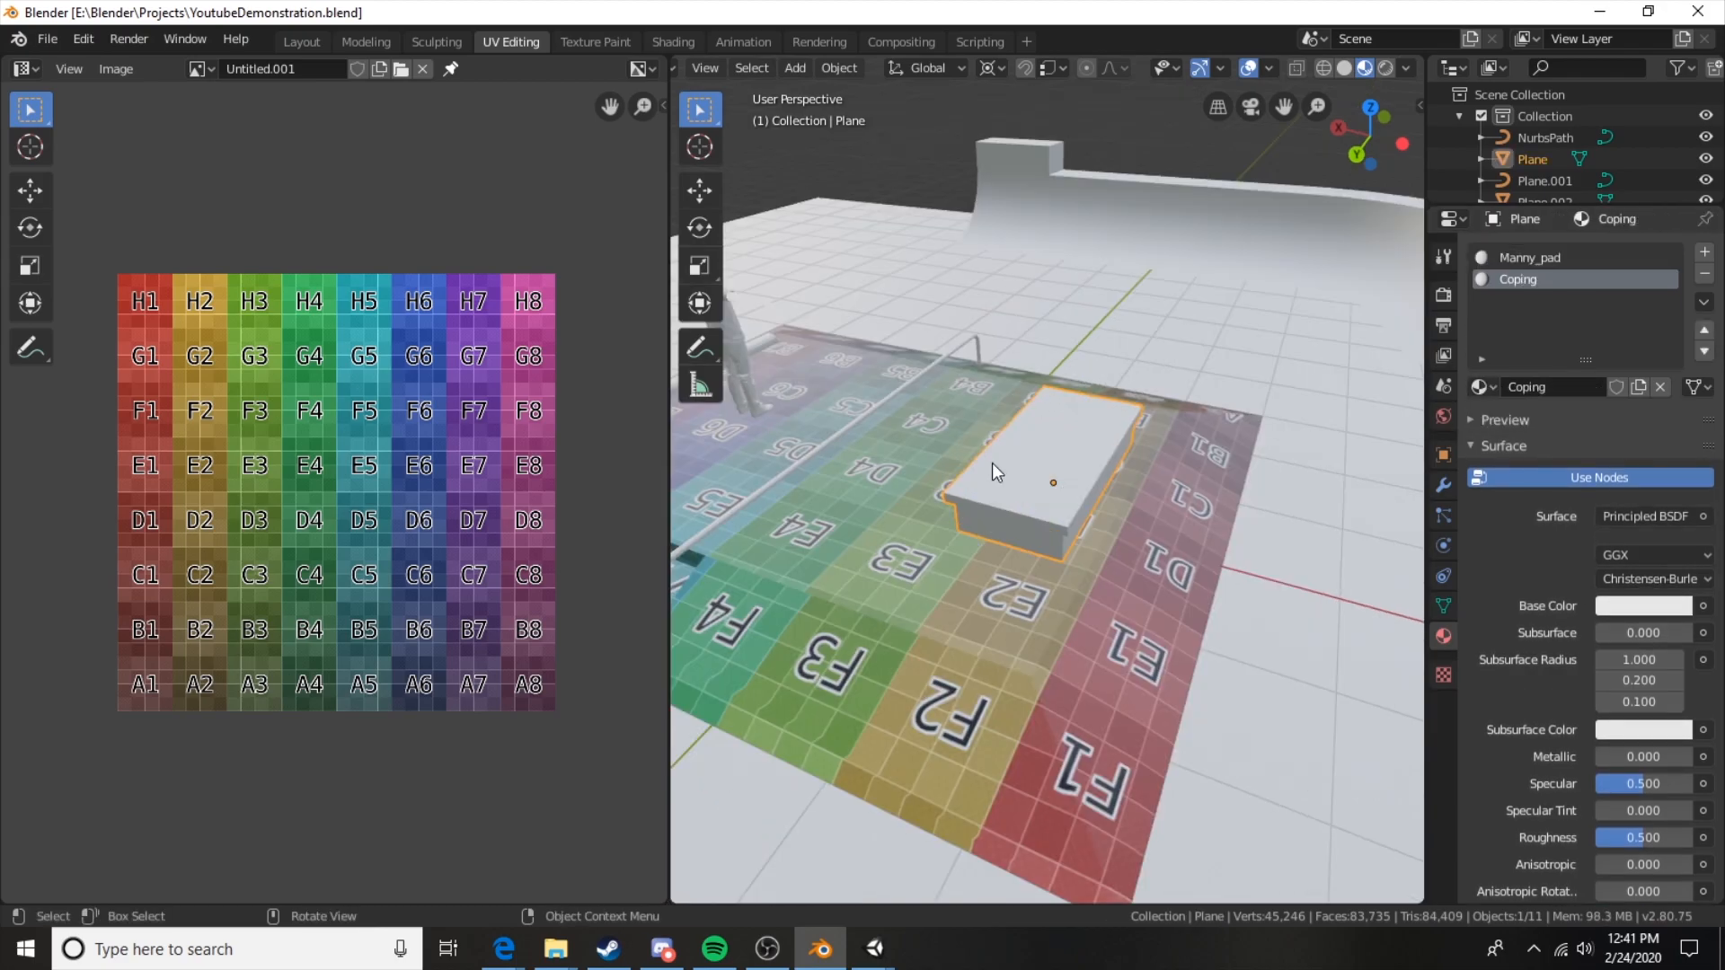
pyautogui.press('Tab')
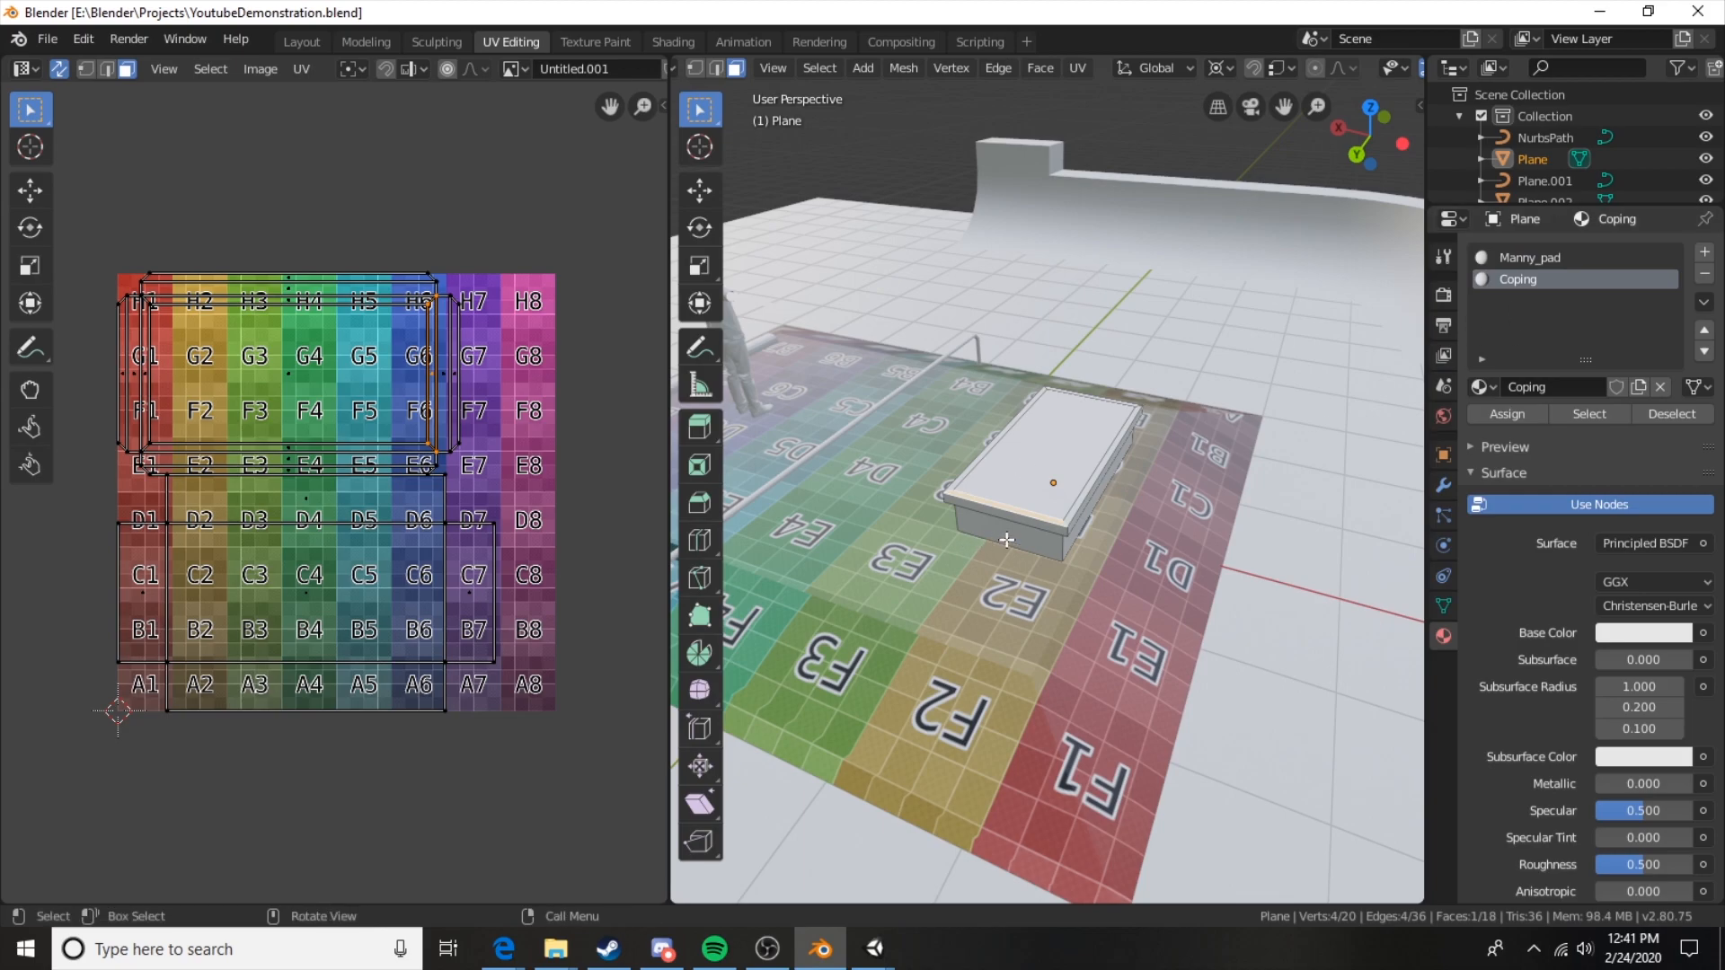
pyautogui.click(1613, 416)
pyautogui.moveTo(1167, 546); pyautogui.dragTo(1240, 504, button='middle')
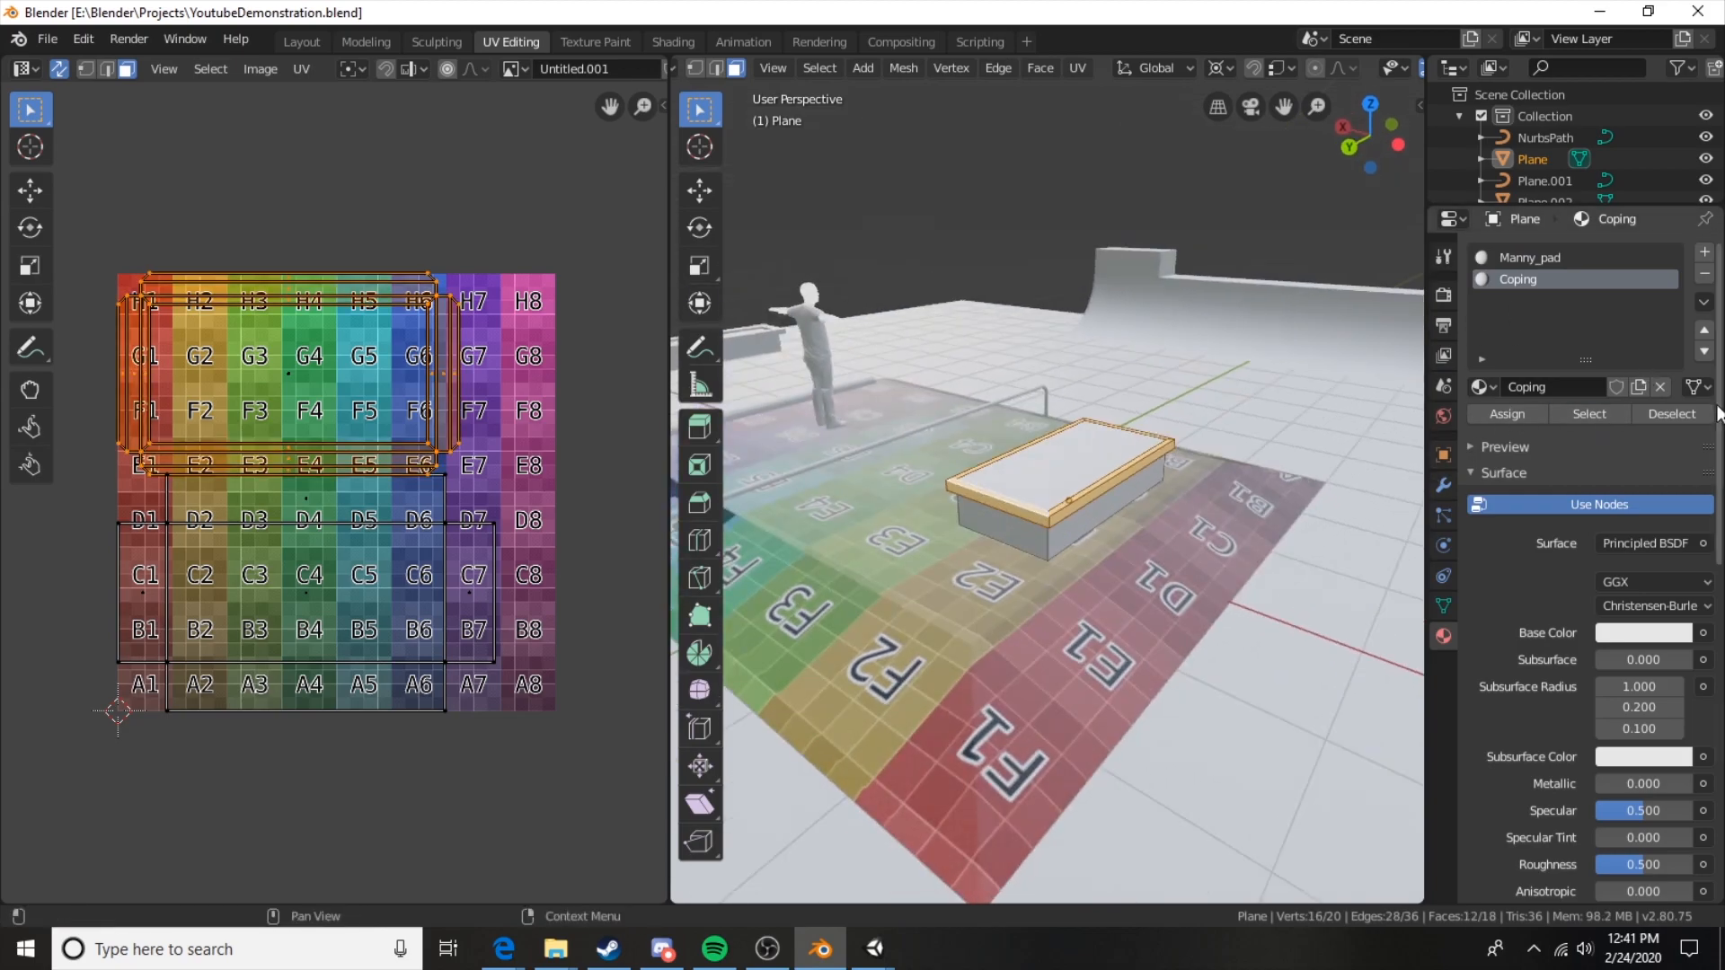
pyautogui.click(1664, 415)
pyautogui.click(1533, 257)
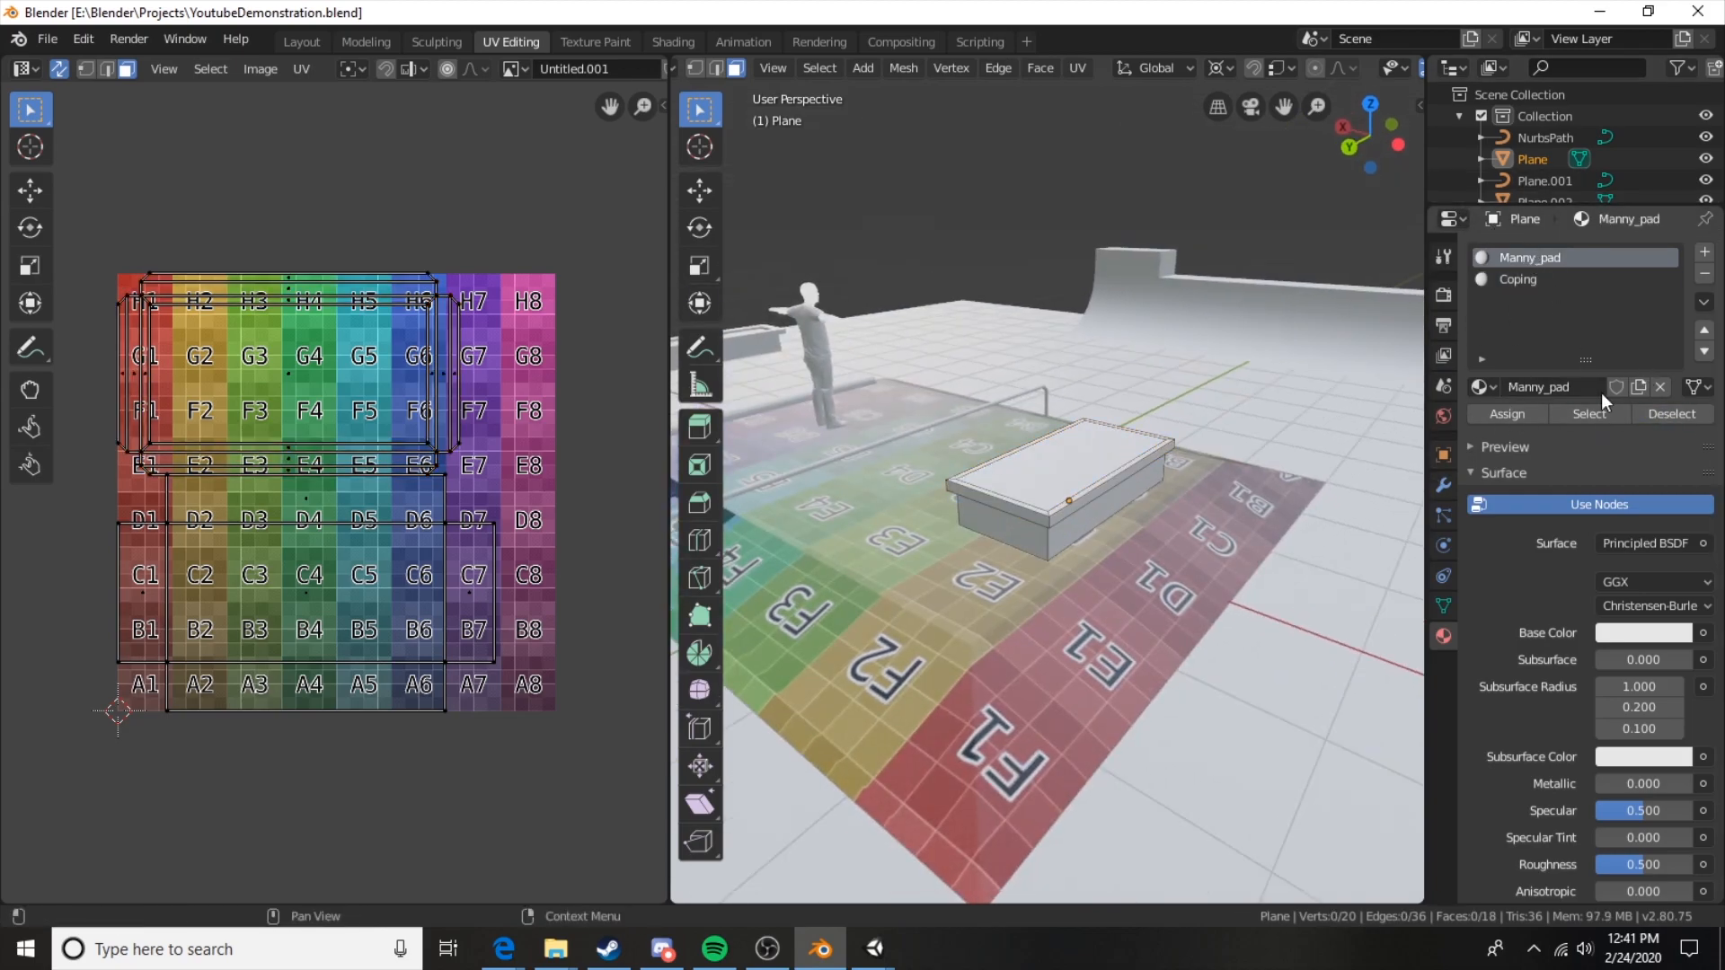
pyautogui.click(1590, 413)
# Return to Object Mode and widen the 3D viewport for a closer view of the manual pad.
pyautogui.moveTo(1123, 584)
pyautogui.mouseDown(button='middle')
pyautogui.moveTo(1070, 568)
pyautogui.moveTo(1134, 564)
pyautogui.moveTo(979, 577)
pyautogui.moveTo(1028, 611)
pyautogui.moveTo(1035, 558)
pyautogui.moveTo(1151, 600)
pyautogui.mouseUp(button='middle')
pyautogui.scroll(-5, 1070, 569)
pyautogui.press('Tab')
pyautogui.scroll(4, 1134, 564)
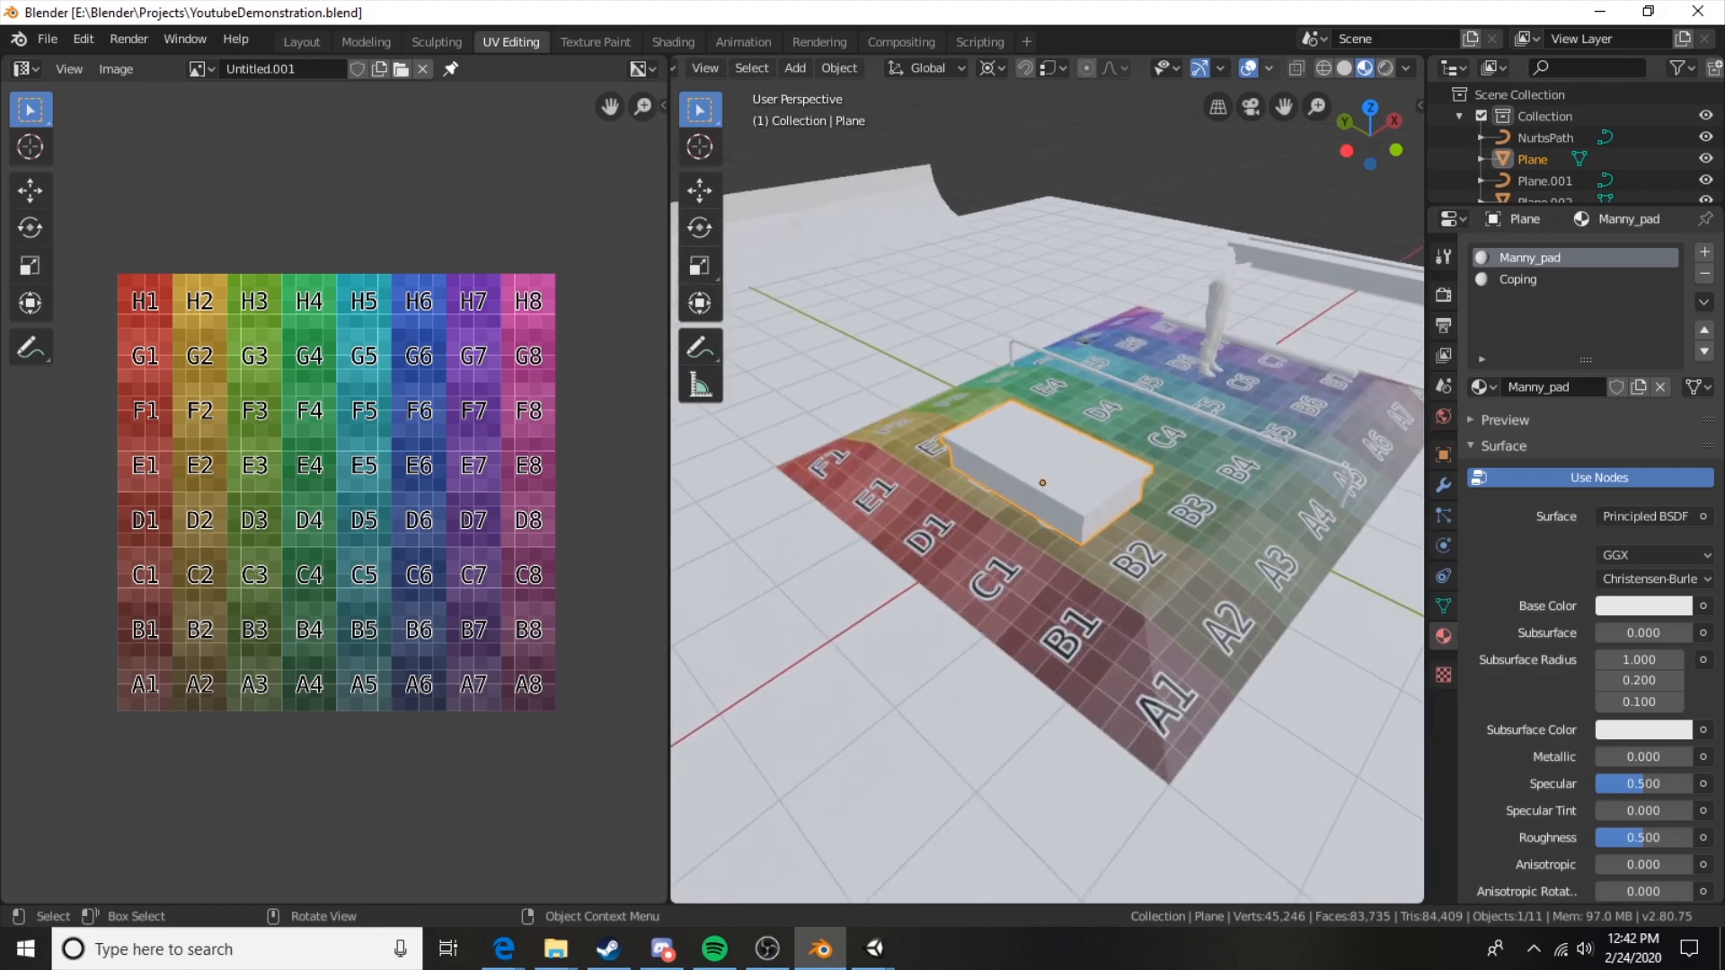
pyautogui.moveTo(1049, 537); pyautogui.dragTo(736, 520, button='middle')
pyautogui.moveTo(669, 510); pyautogui.dragTo(511, 512)
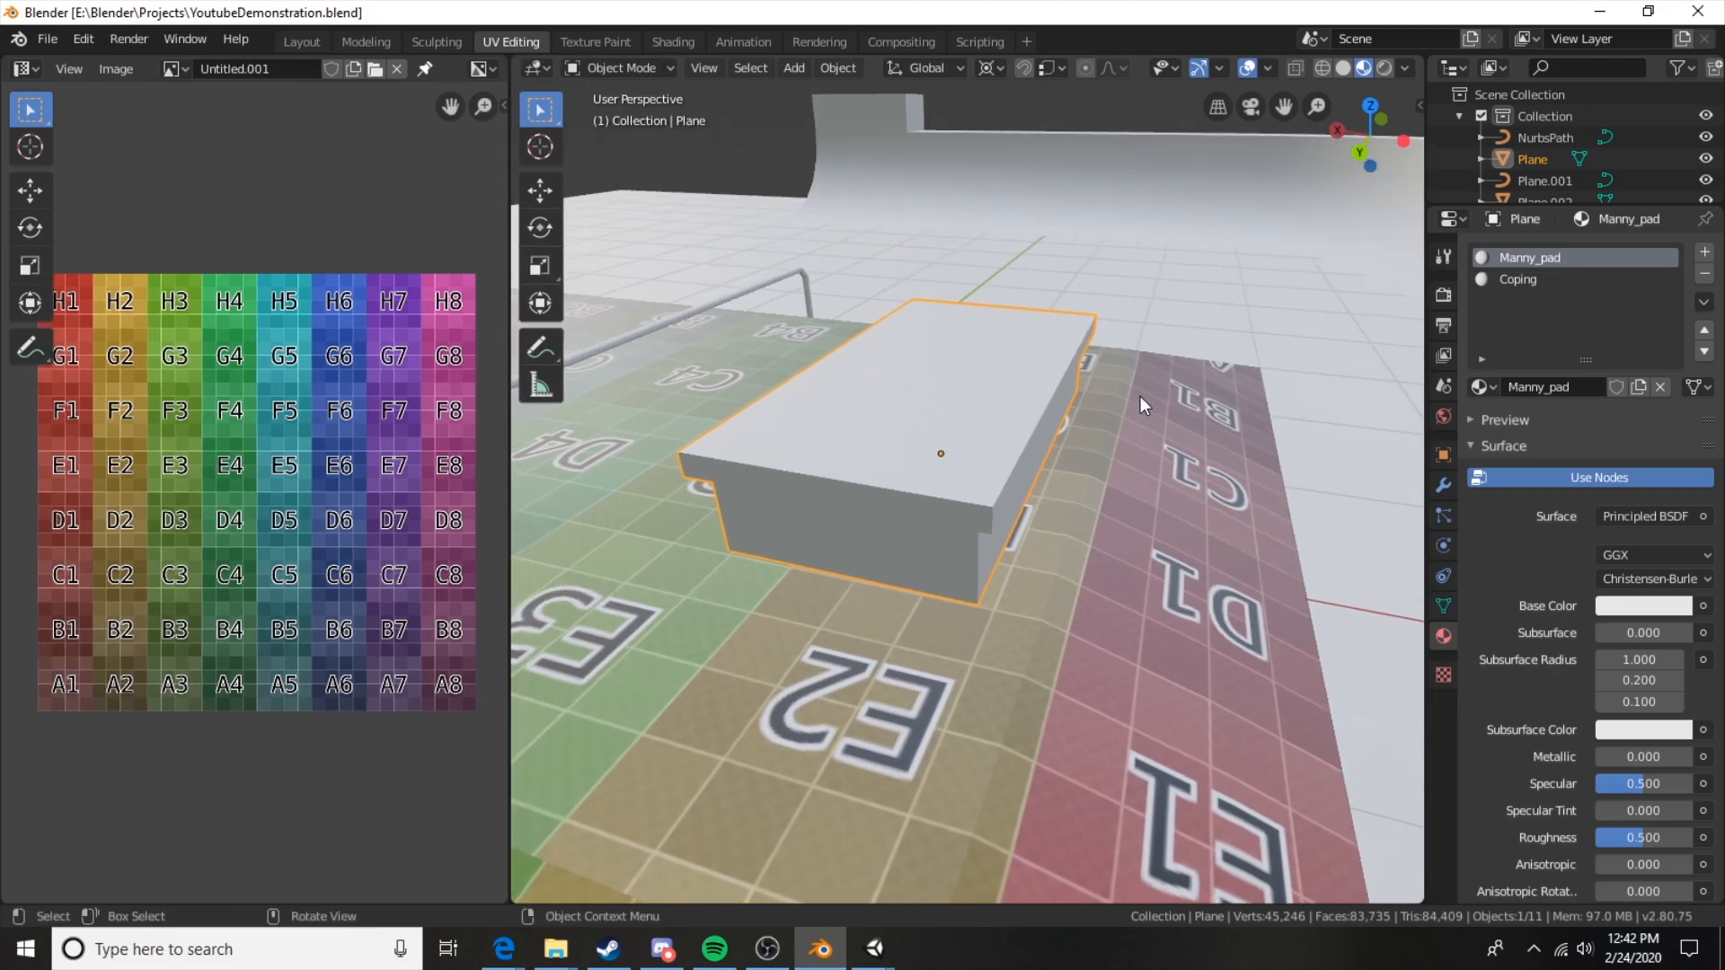
# Select the rectangular planter and compare its shape in Edit Mode and Object Mode.
pyautogui.scroll(-5, 1114, 415)
pyautogui.keyDown('shift'); pyautogui.moveTo(744, 475); pyautogui.dragTo(1146, 590, button='middle'); pyautogui.keyUp('shift')
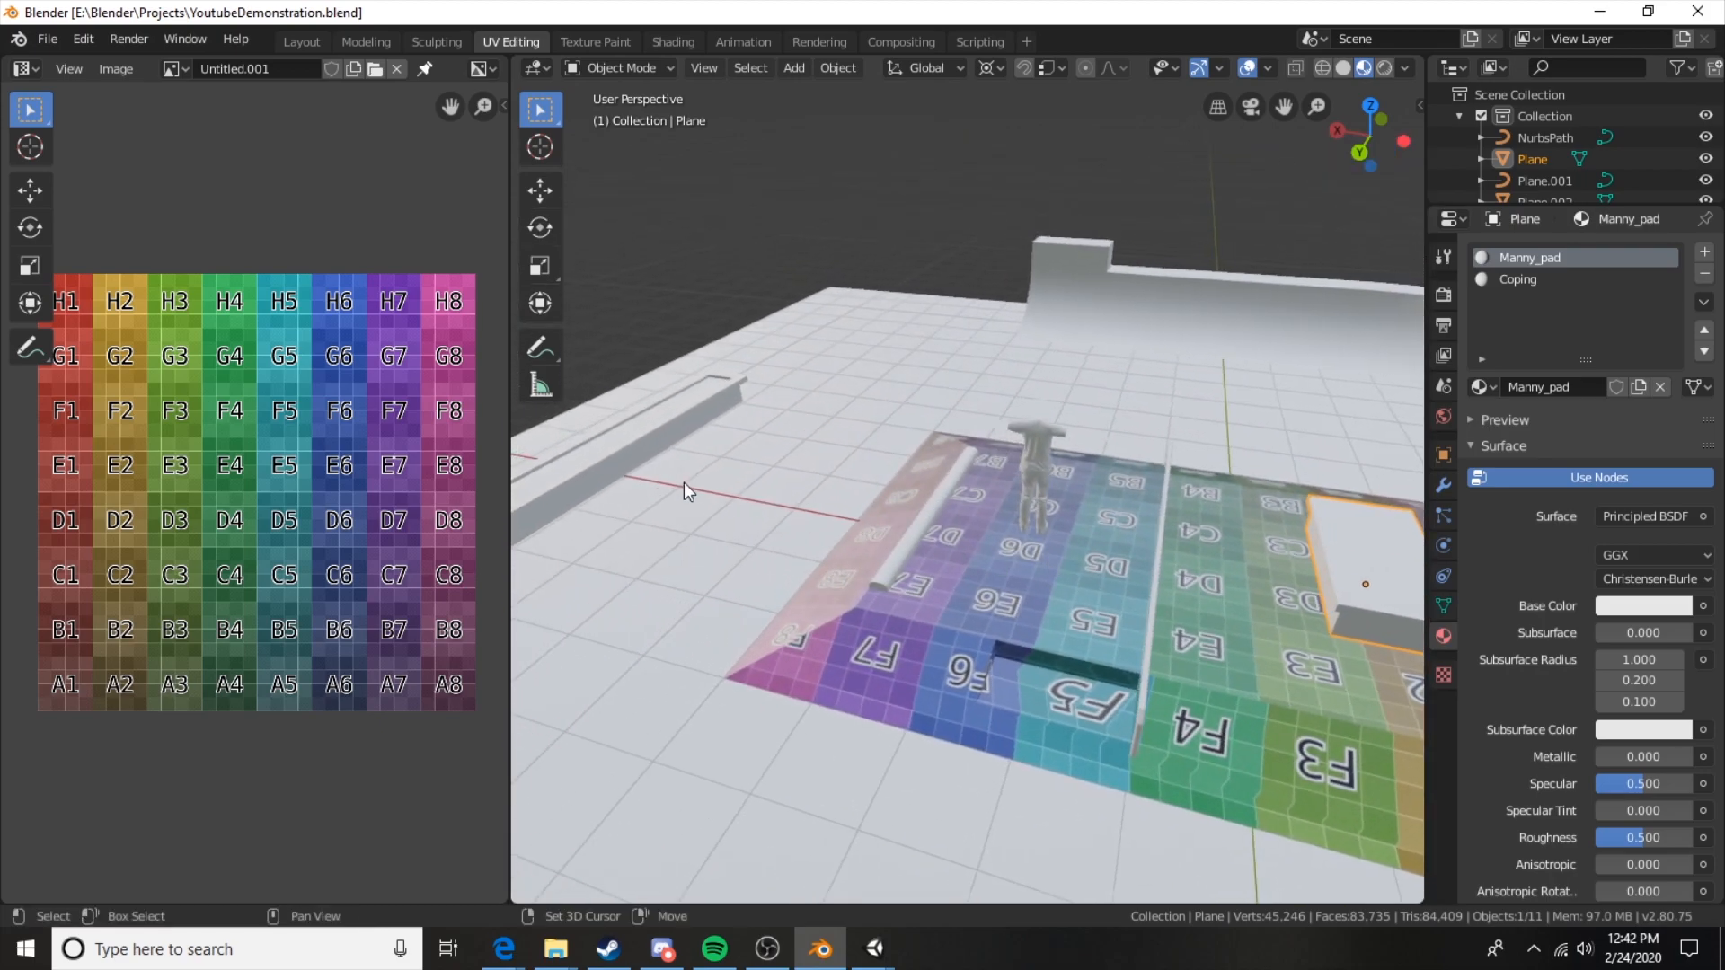
pyautogui.scroll(4, 636, 450)
pyautogui.click(861, 581)
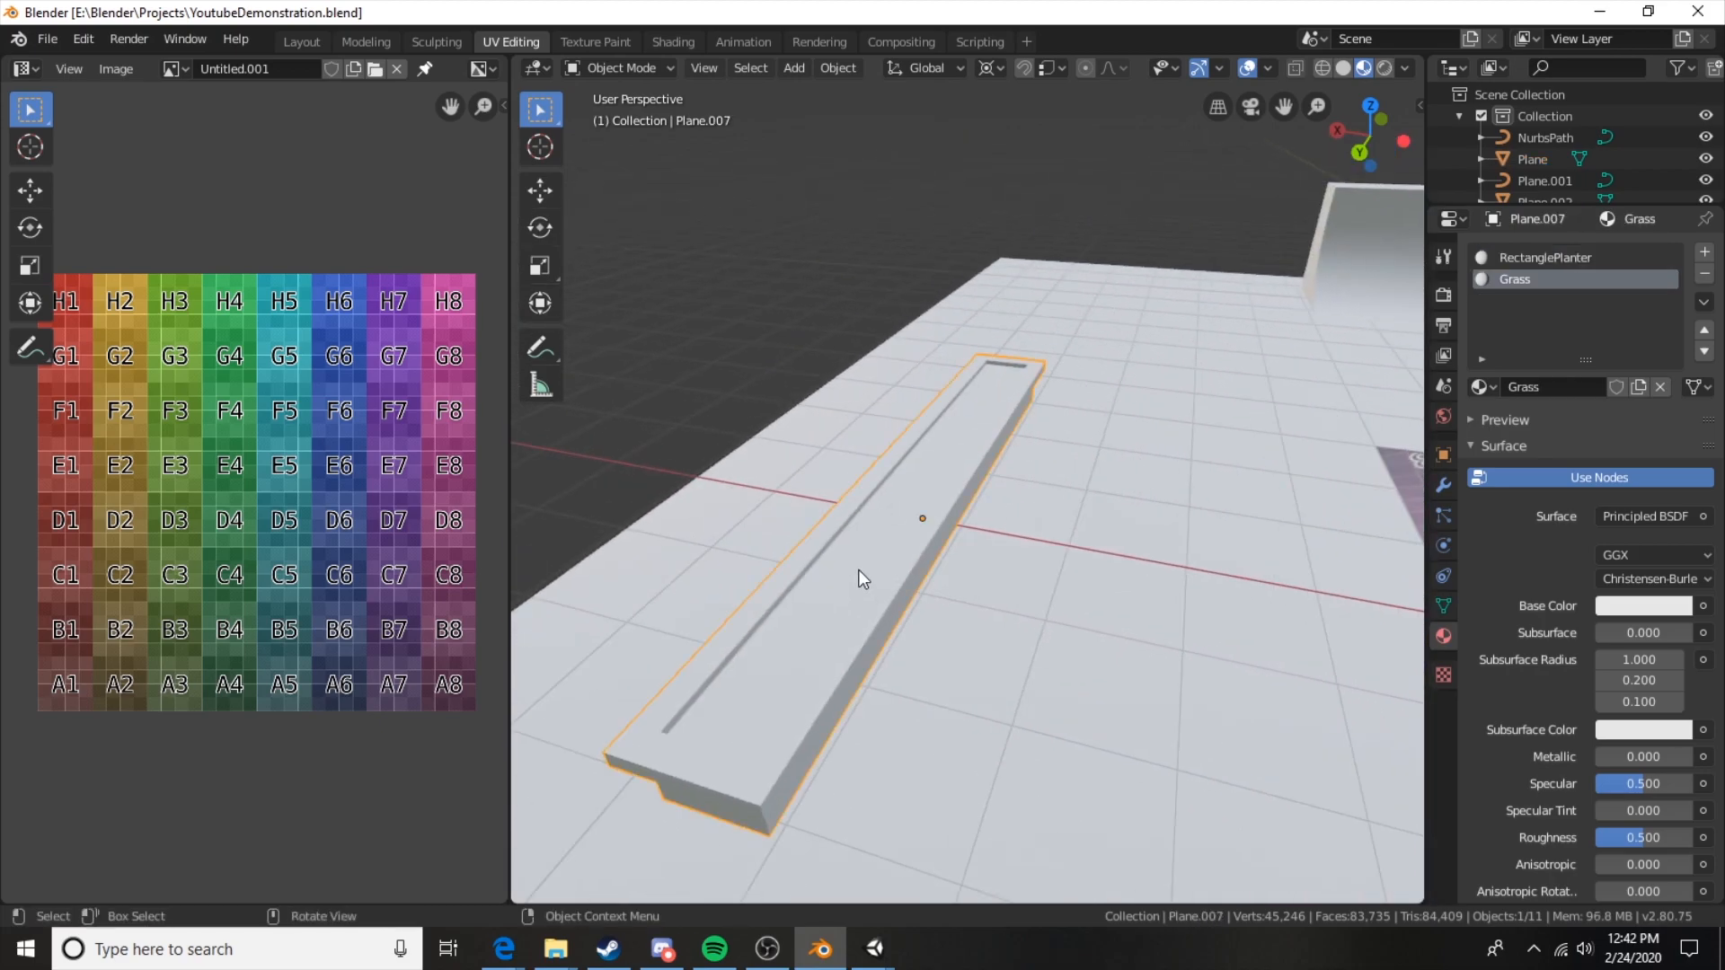
pyautogui.press('Tab')
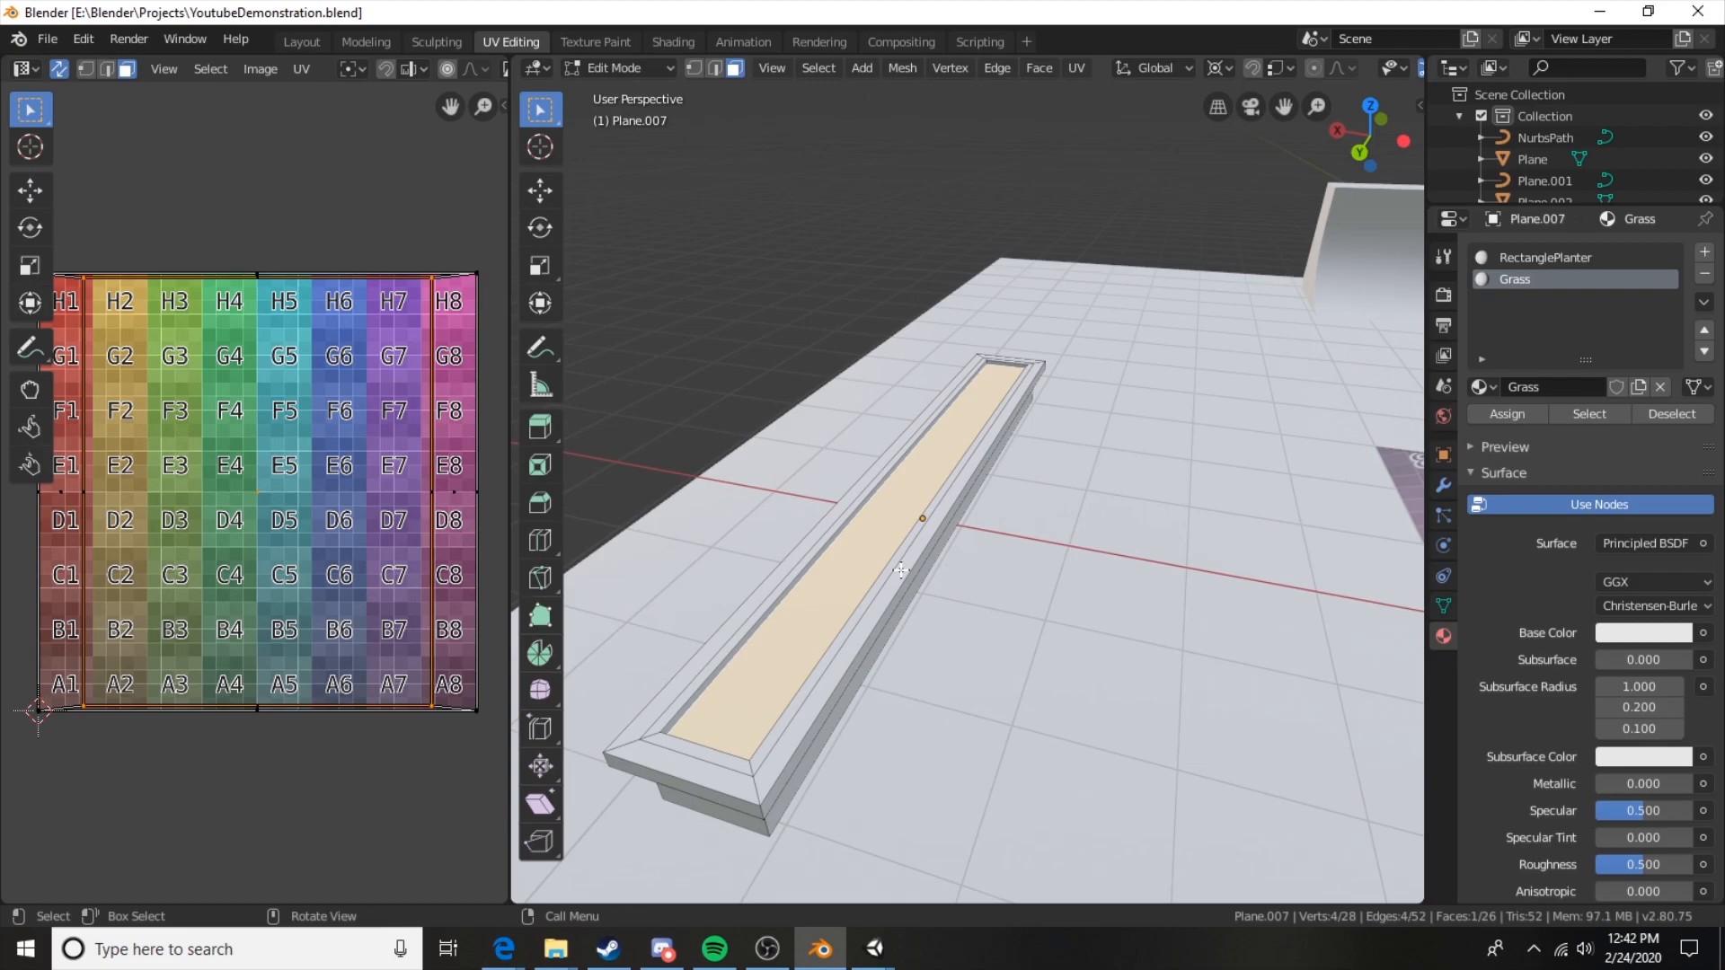
pyautogui.moveTo(963, 558); pyautogui.dragTo(995, 511, button='middle')
pyautogui.press('Tab')
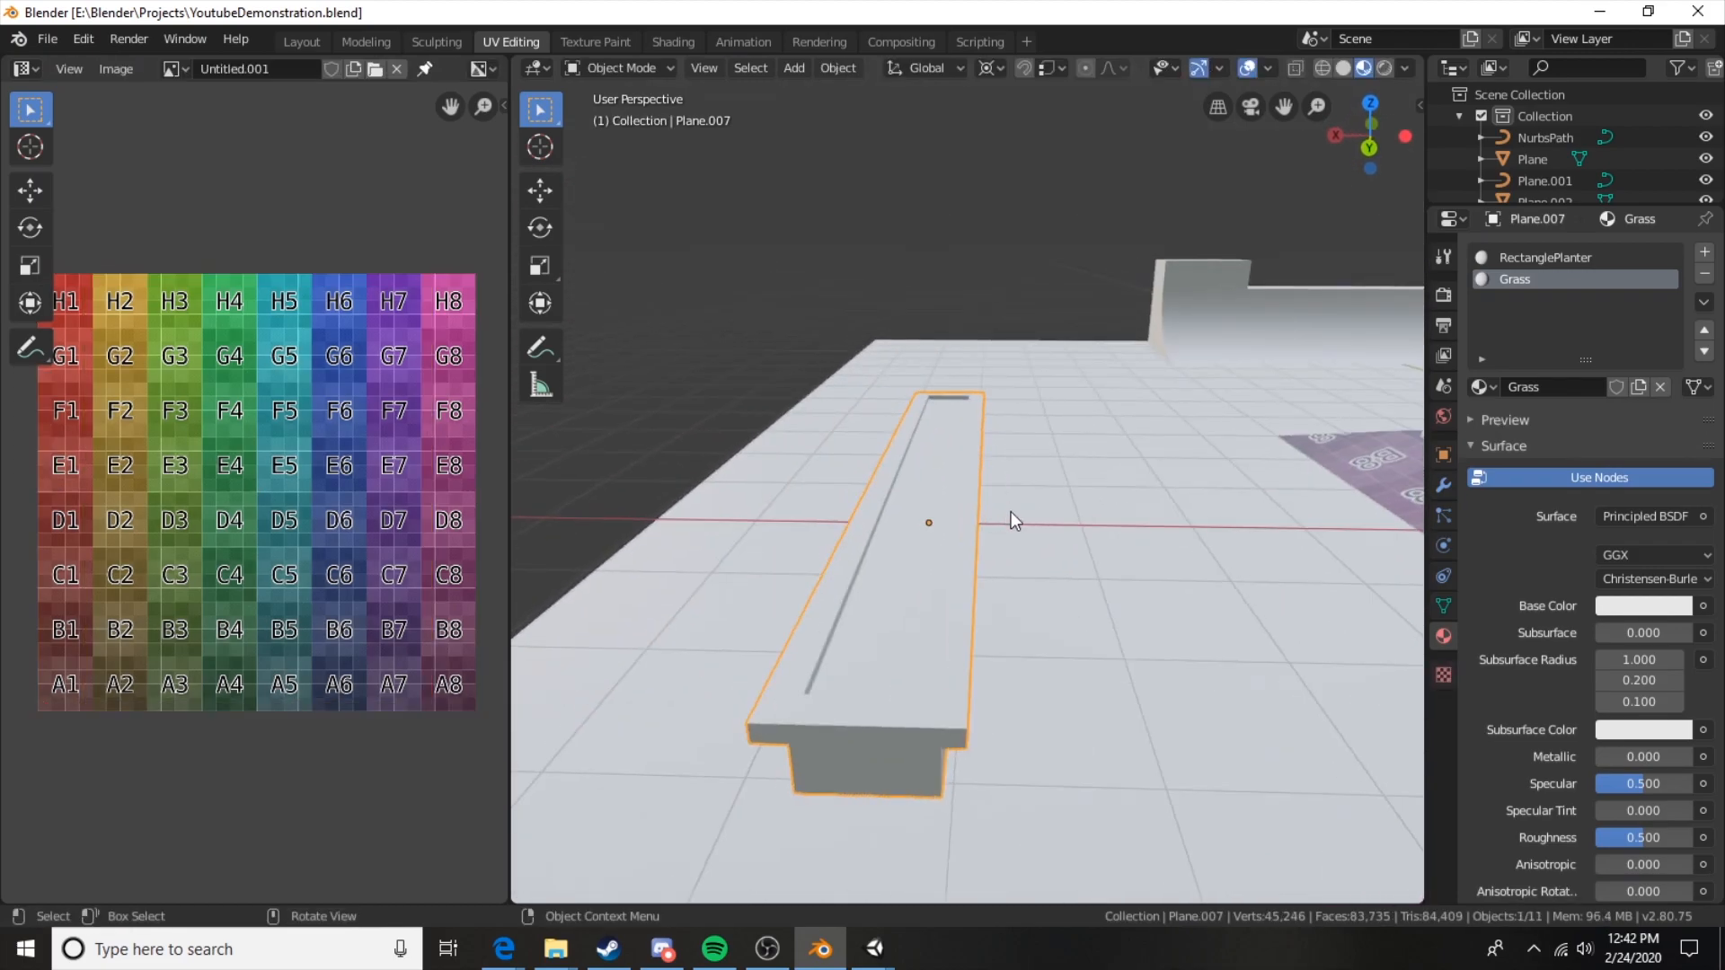
# Select all of the planter's faces in Edit Mode and unwrap them using Smart UV Project with its default settings.
pyautogui.press('Tab')
pyautogui.press('a')
pyautogui.moveTo(1101, 527); pyautogui.dragTo(1048, 560, button='middle')
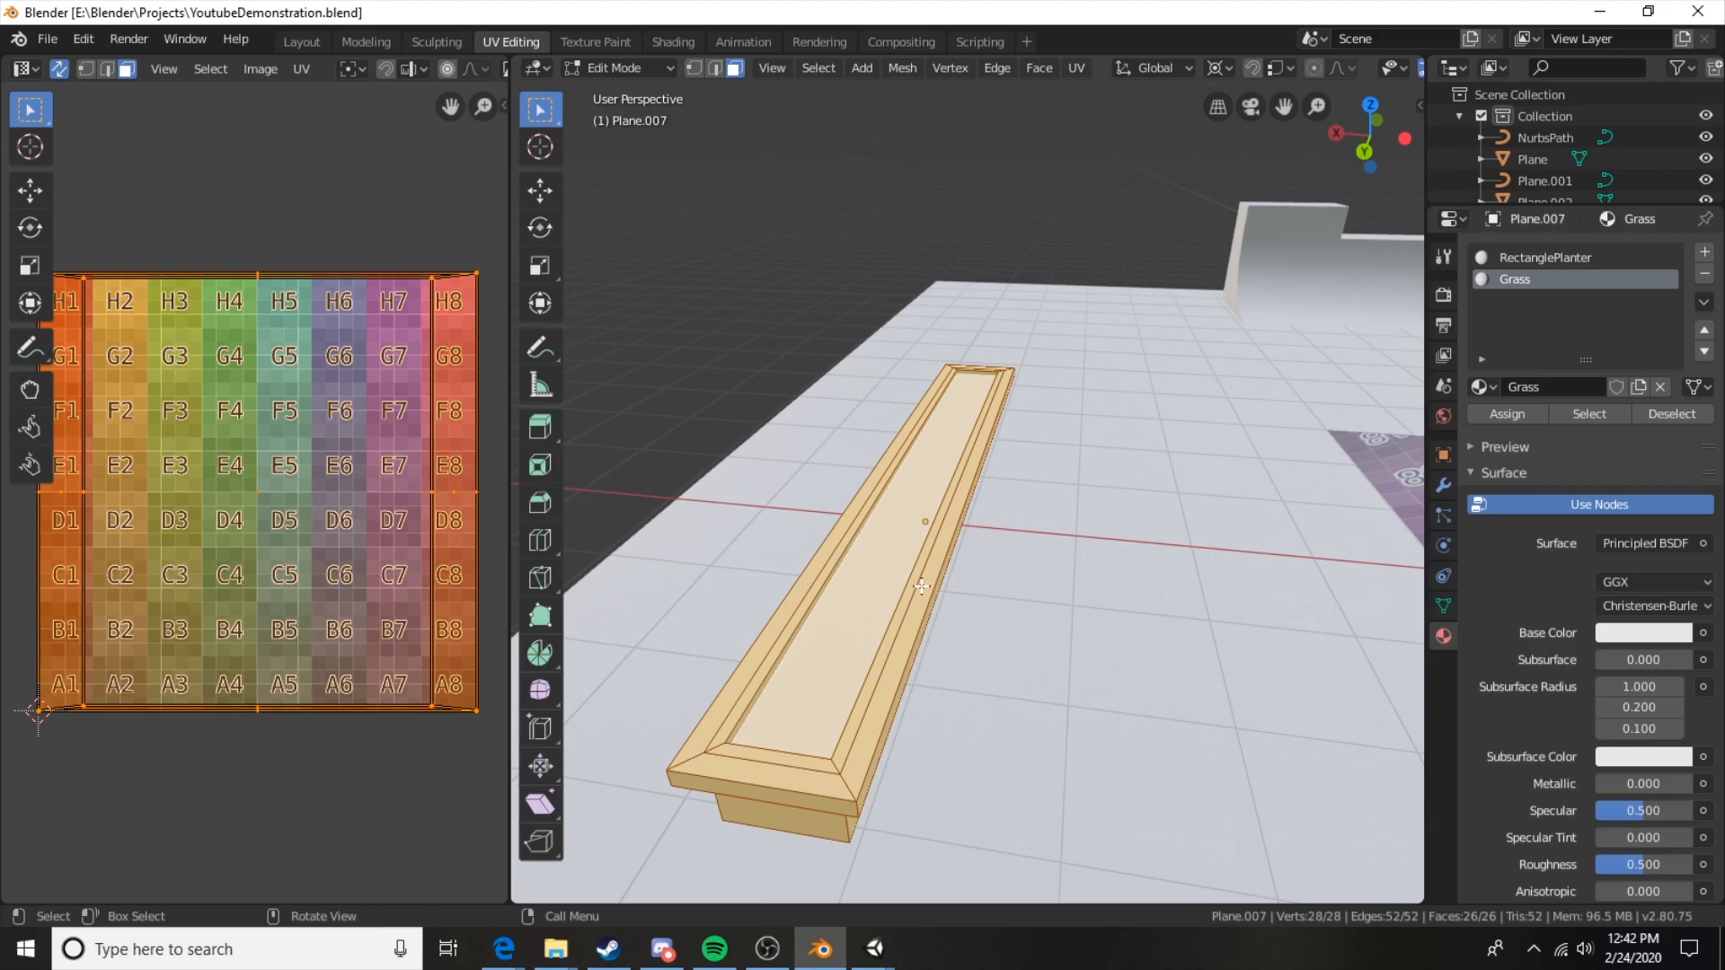
pyautogui.press('u')
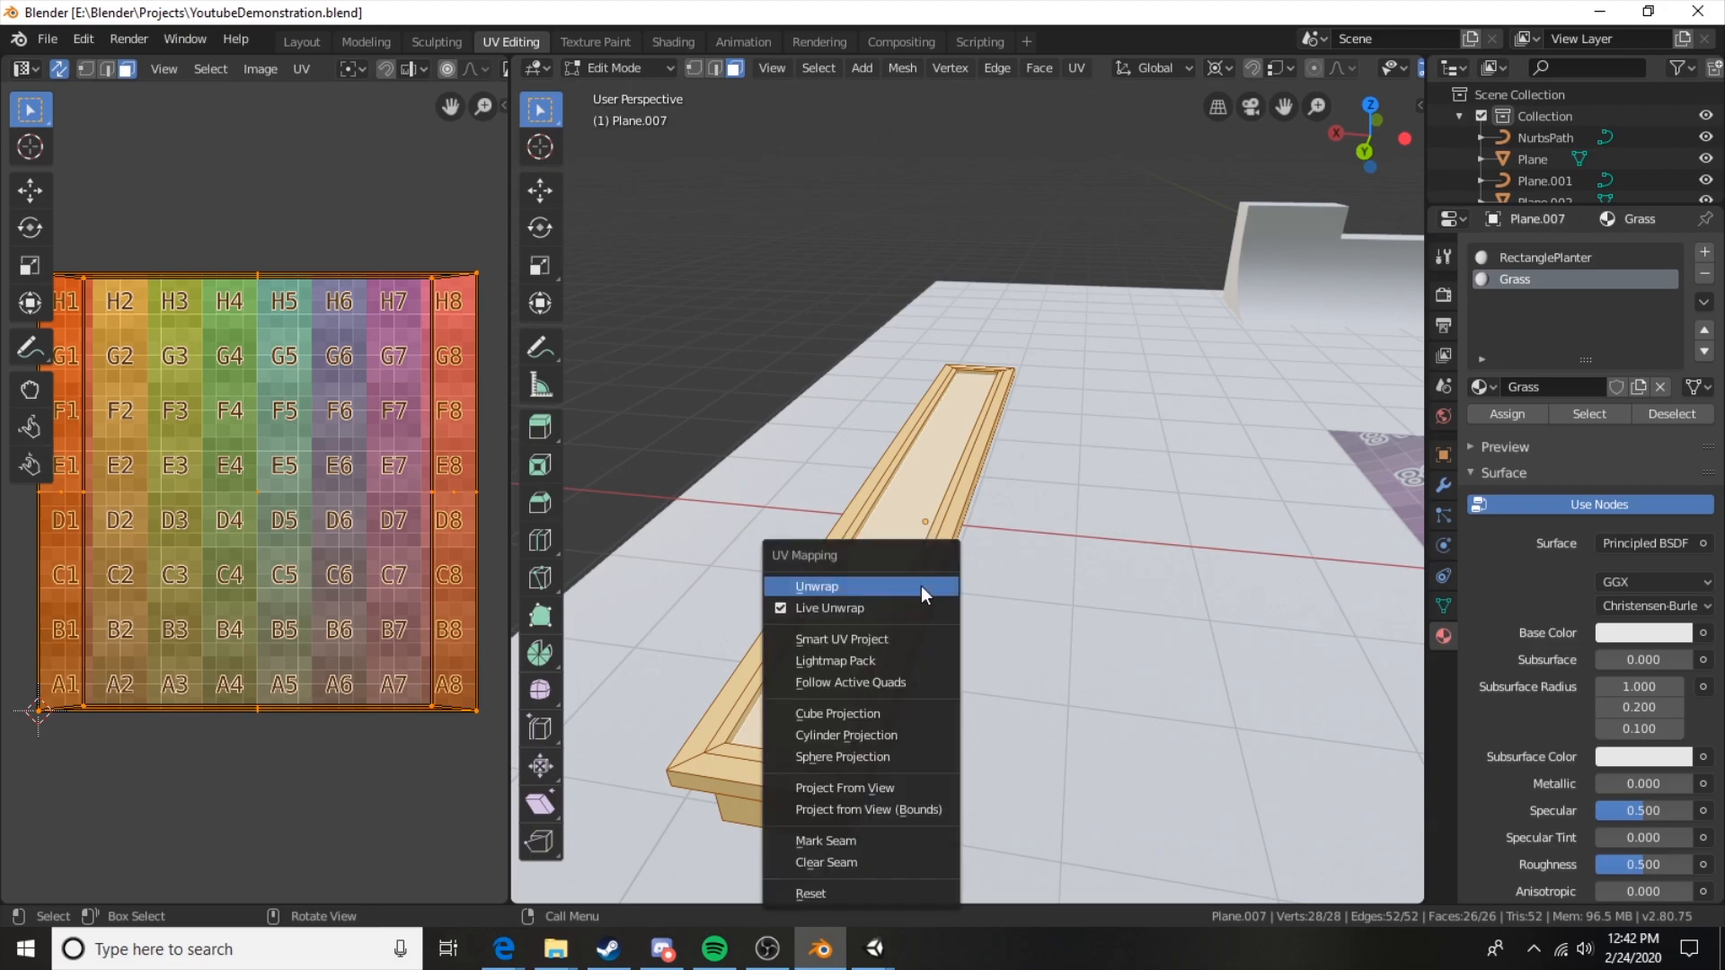
pyautogui.click(854, 640)
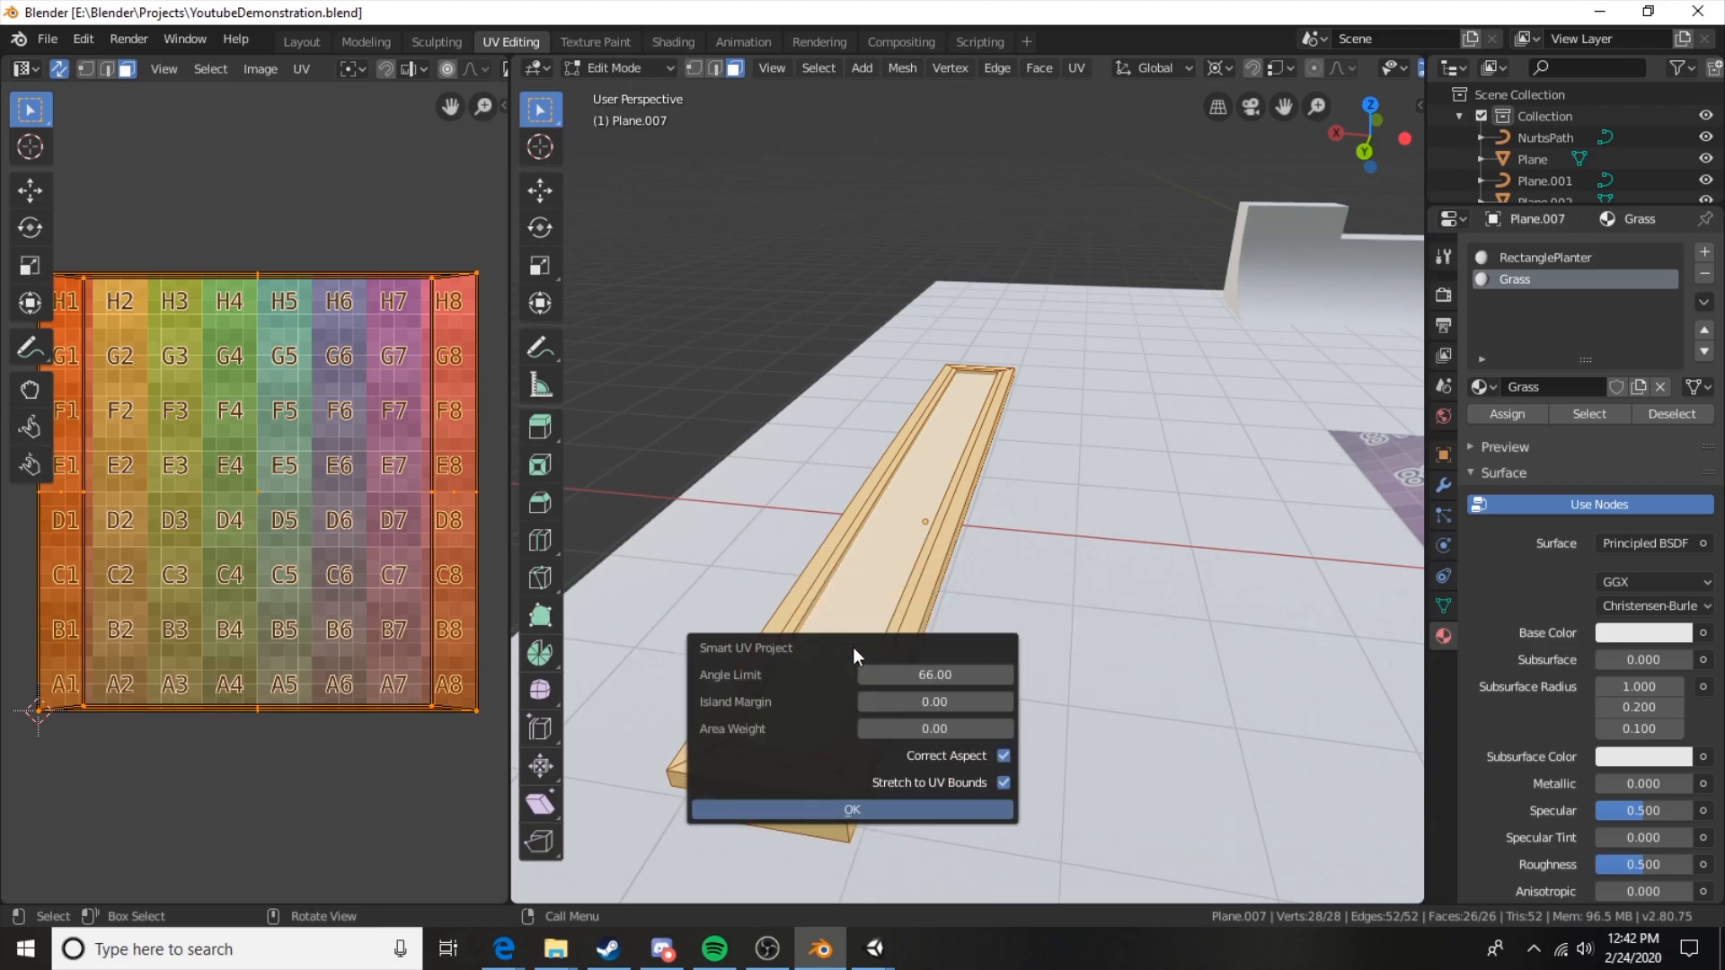
pyautogui.click(834, 809)
# Run Smart UV Project again on all of the planter's faces with an Island Margin of 0.01.
pyautogui.press('u')
pyautogui.click(809, 609)
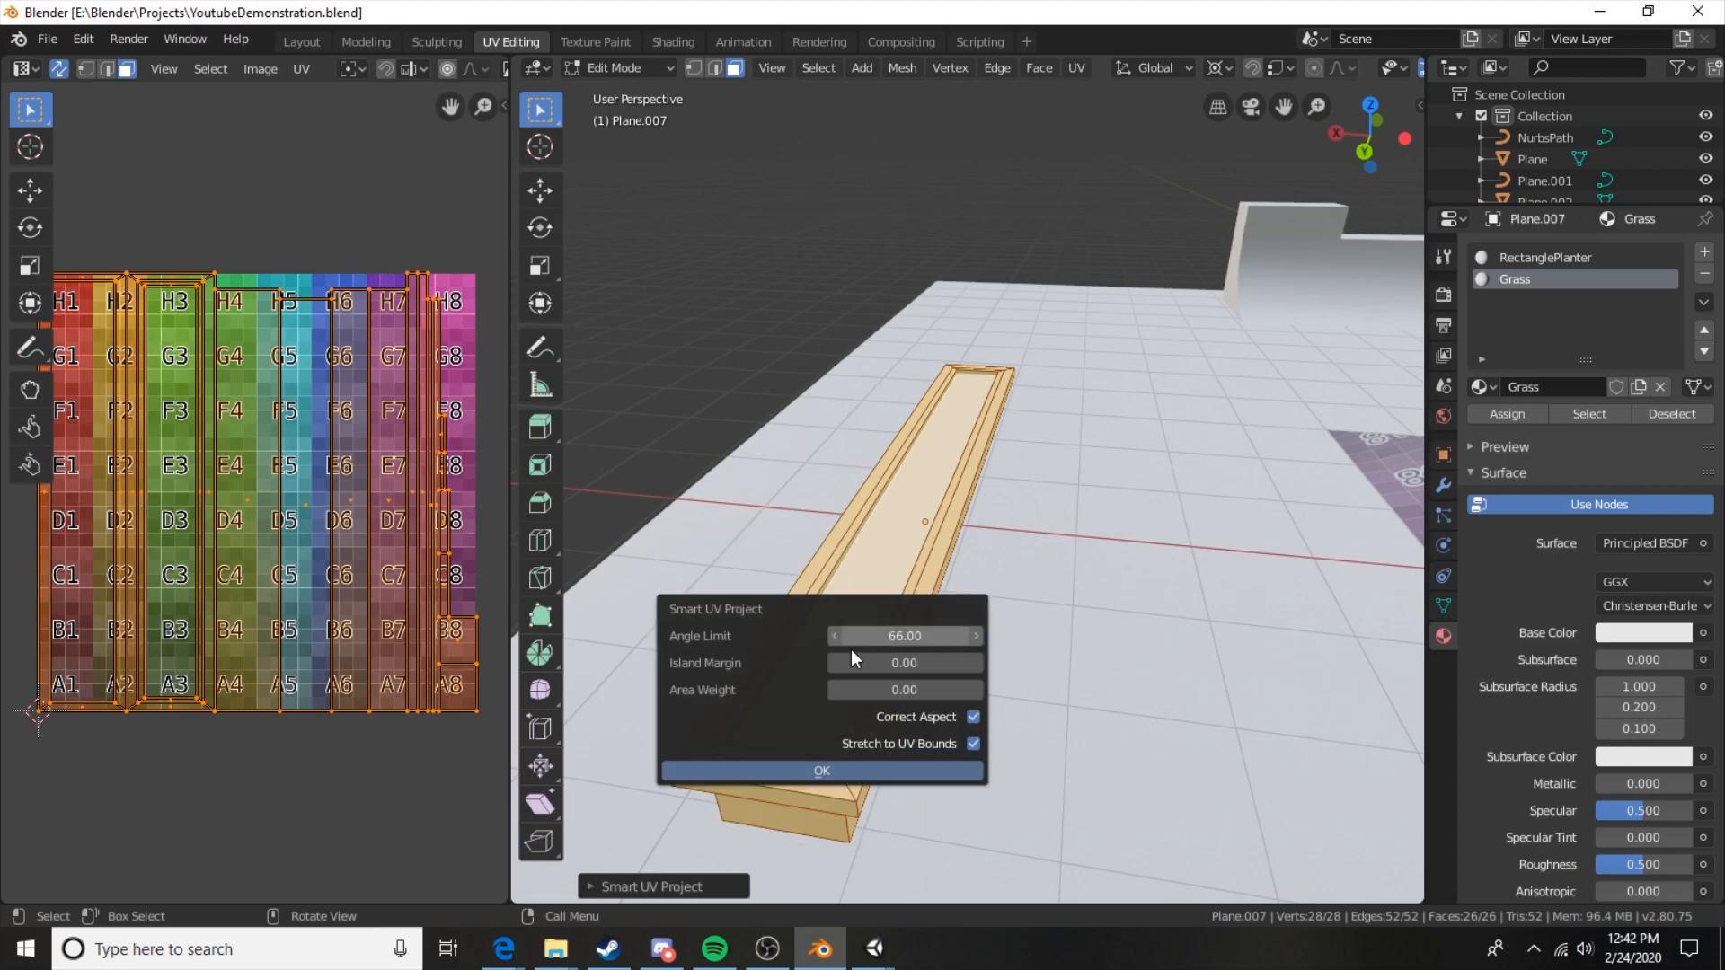
pyautogui.click(906, 665)
pyautogui.write('0')
pyautogui.press('Return')
pyautogui.press('Return')
# Examine the spacing between the planter's UV islands up close over the color grid.
pyautogui.scroll(6, 466, 446)
pyautogui.moveTo(296, 234); pyautogui.dragTo(188, 531, button='middle')
pyautogui.scroll(4, 201, 339)
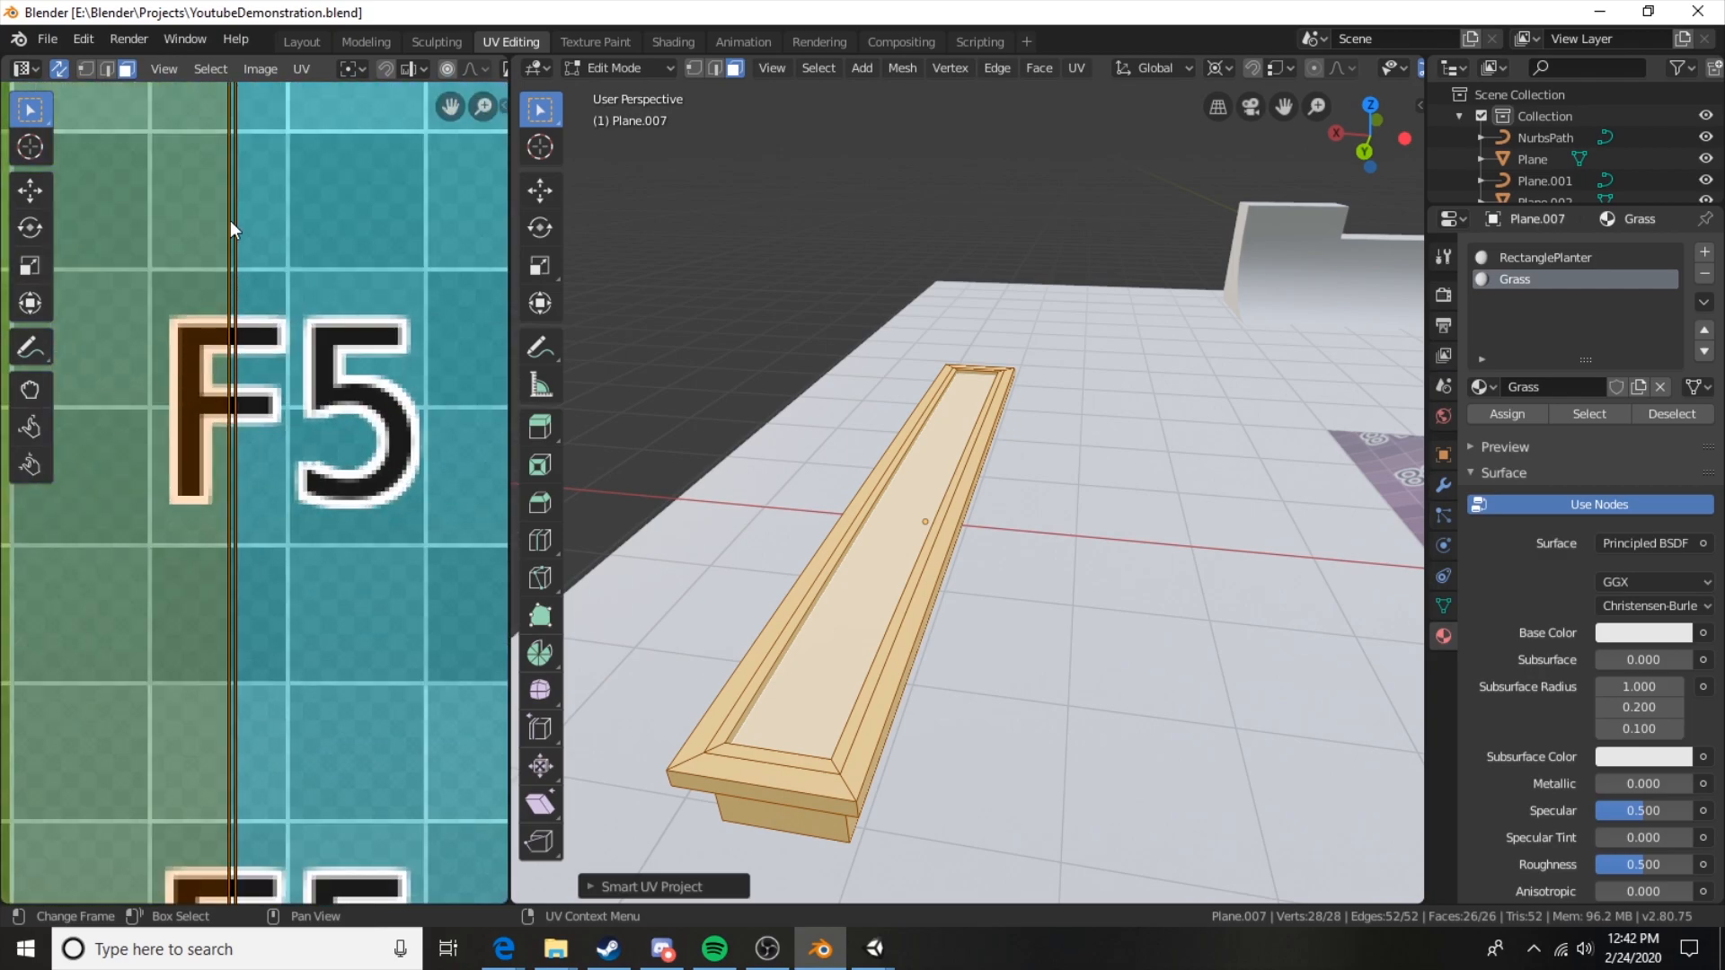
pyautogui.scroll(-6, 293, 475)
pyautogui.moveTo(782, 584); pyautogui.dragTo(896, 585, button='middle')
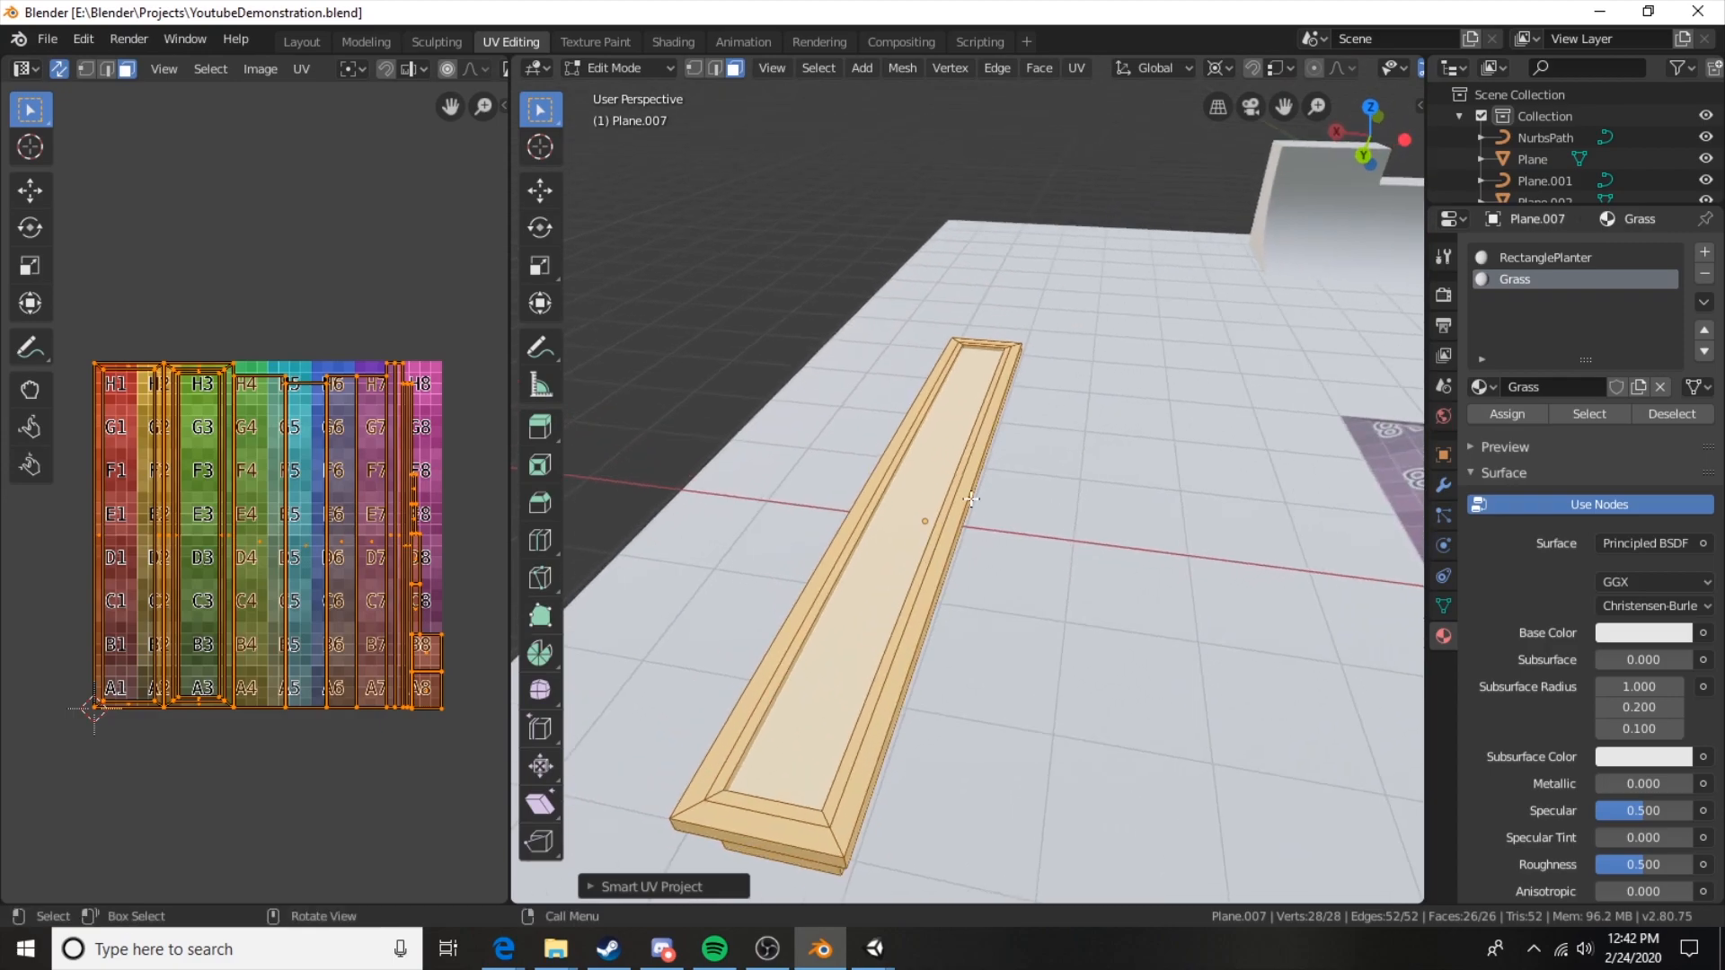
pyautogui.moveTo(1033, 514); pyautogui.dragTo(979, 527, button='middle')
# Select only the planter faces assigned the RectanglePlanter material and unwrap them using Smart UV Project with a 0.01 Island Margin.
pyautogui.click(904, 524)
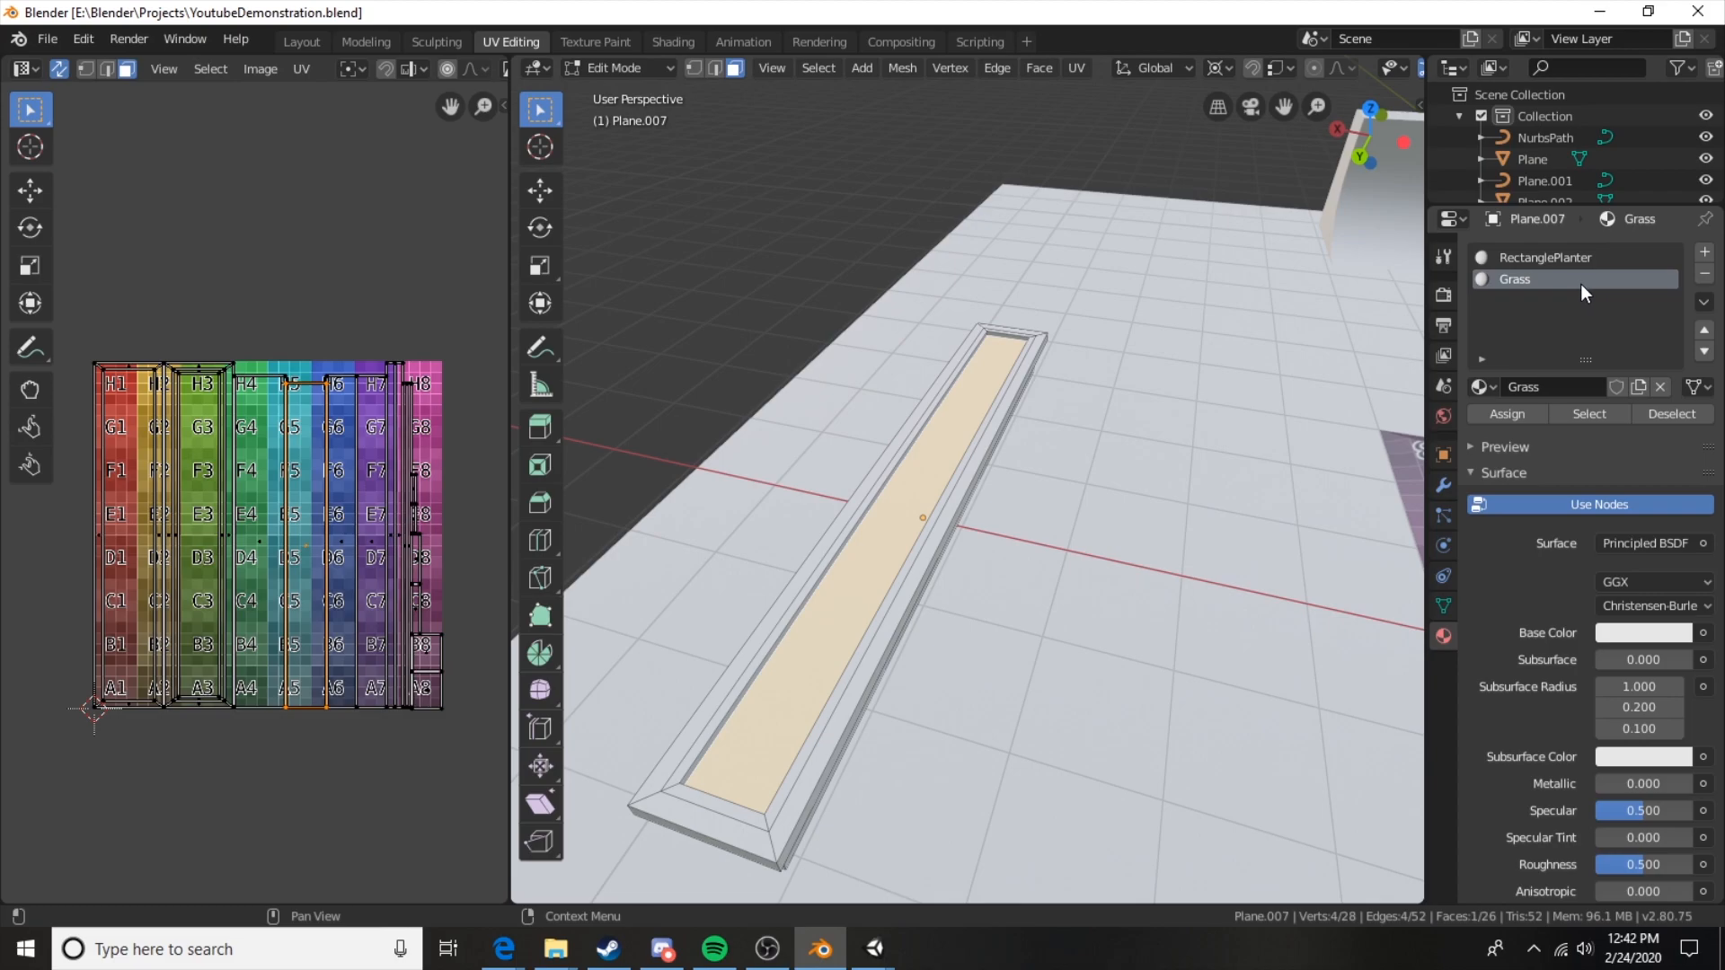
pyautogui.click(1659, 411)
pyautogui.click(1561, 257)
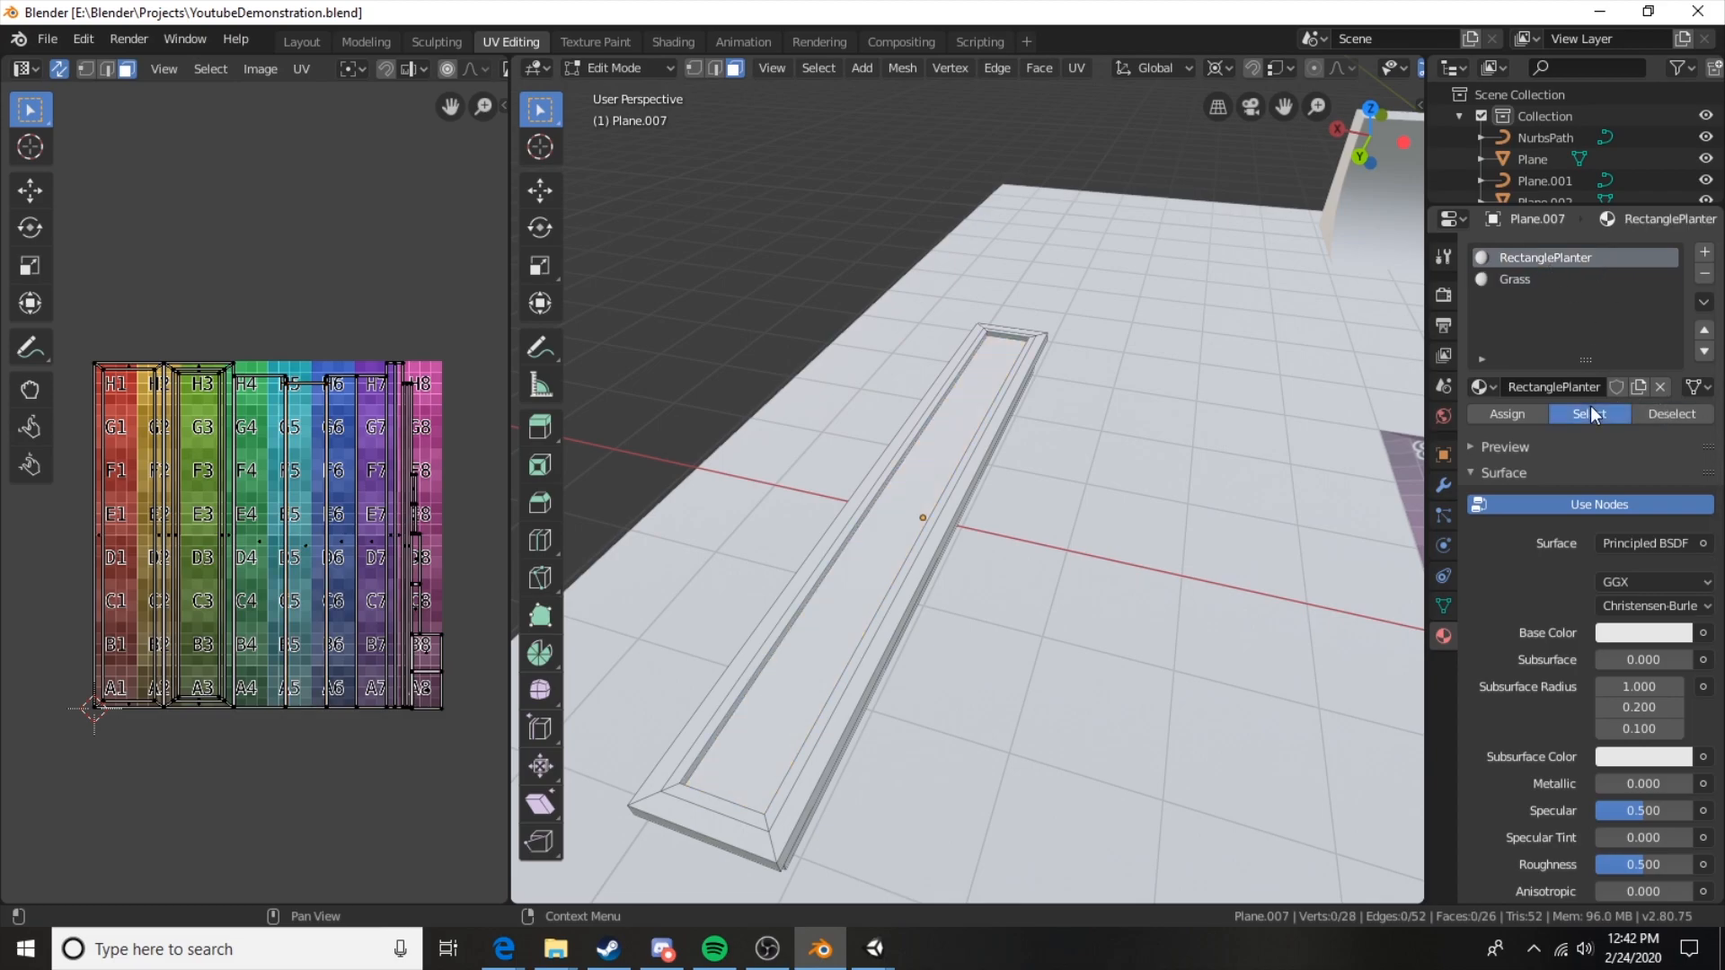
pyautogui.click(1589, 412)
pyautogui.press('u')
pyautogui.click(977, 445)
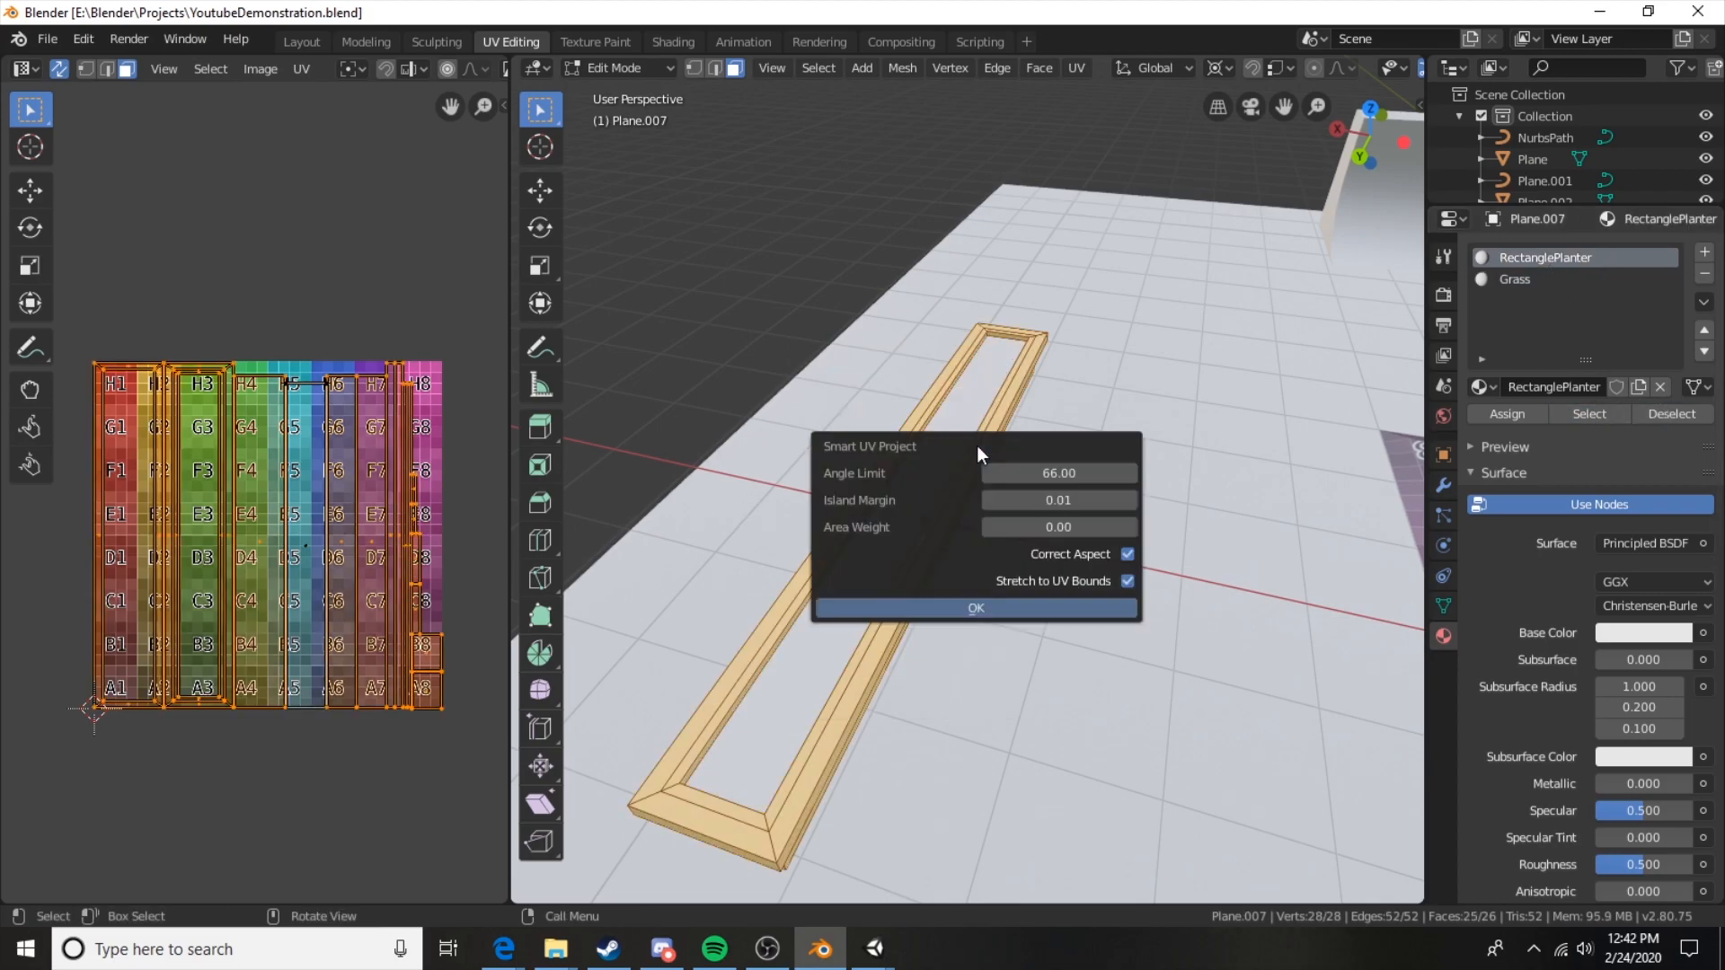
pyautogui.click(978, 606)
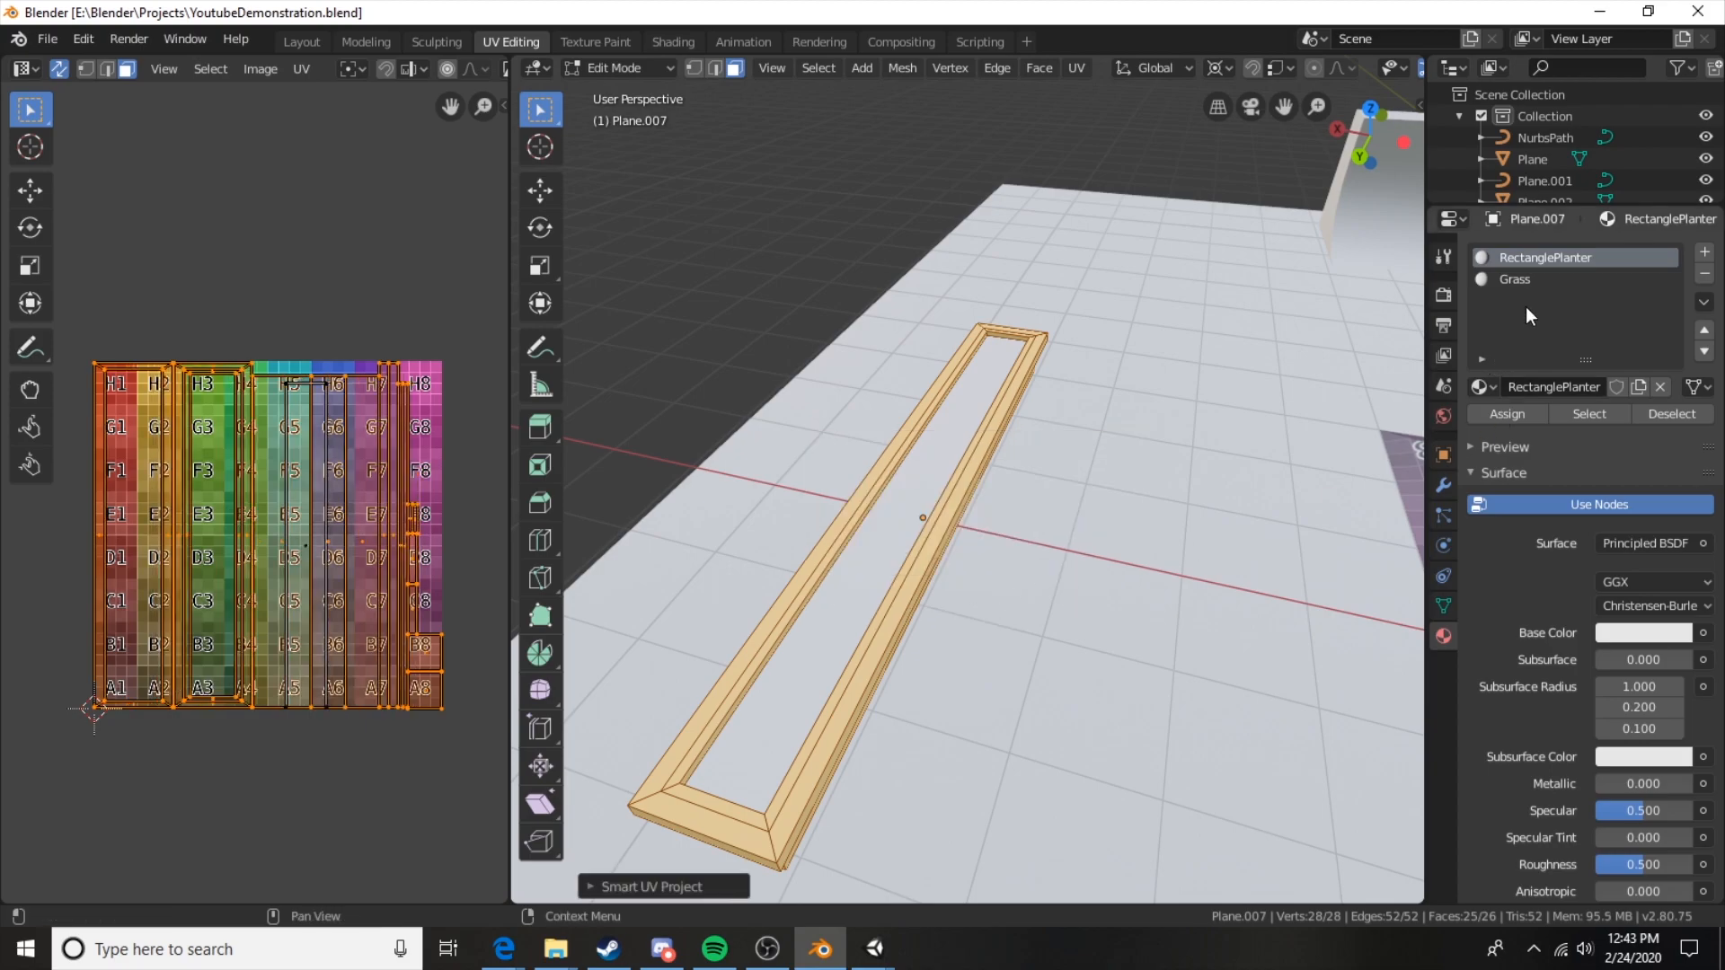
# Select only the planter face assigned the Grass material and unwrap it using Smart UV Project.
pyautogui.click(1667, 412)
pyautogui.click(1538, 280)
pyautogui.click(1590, 416)
pyautogui.press('u')
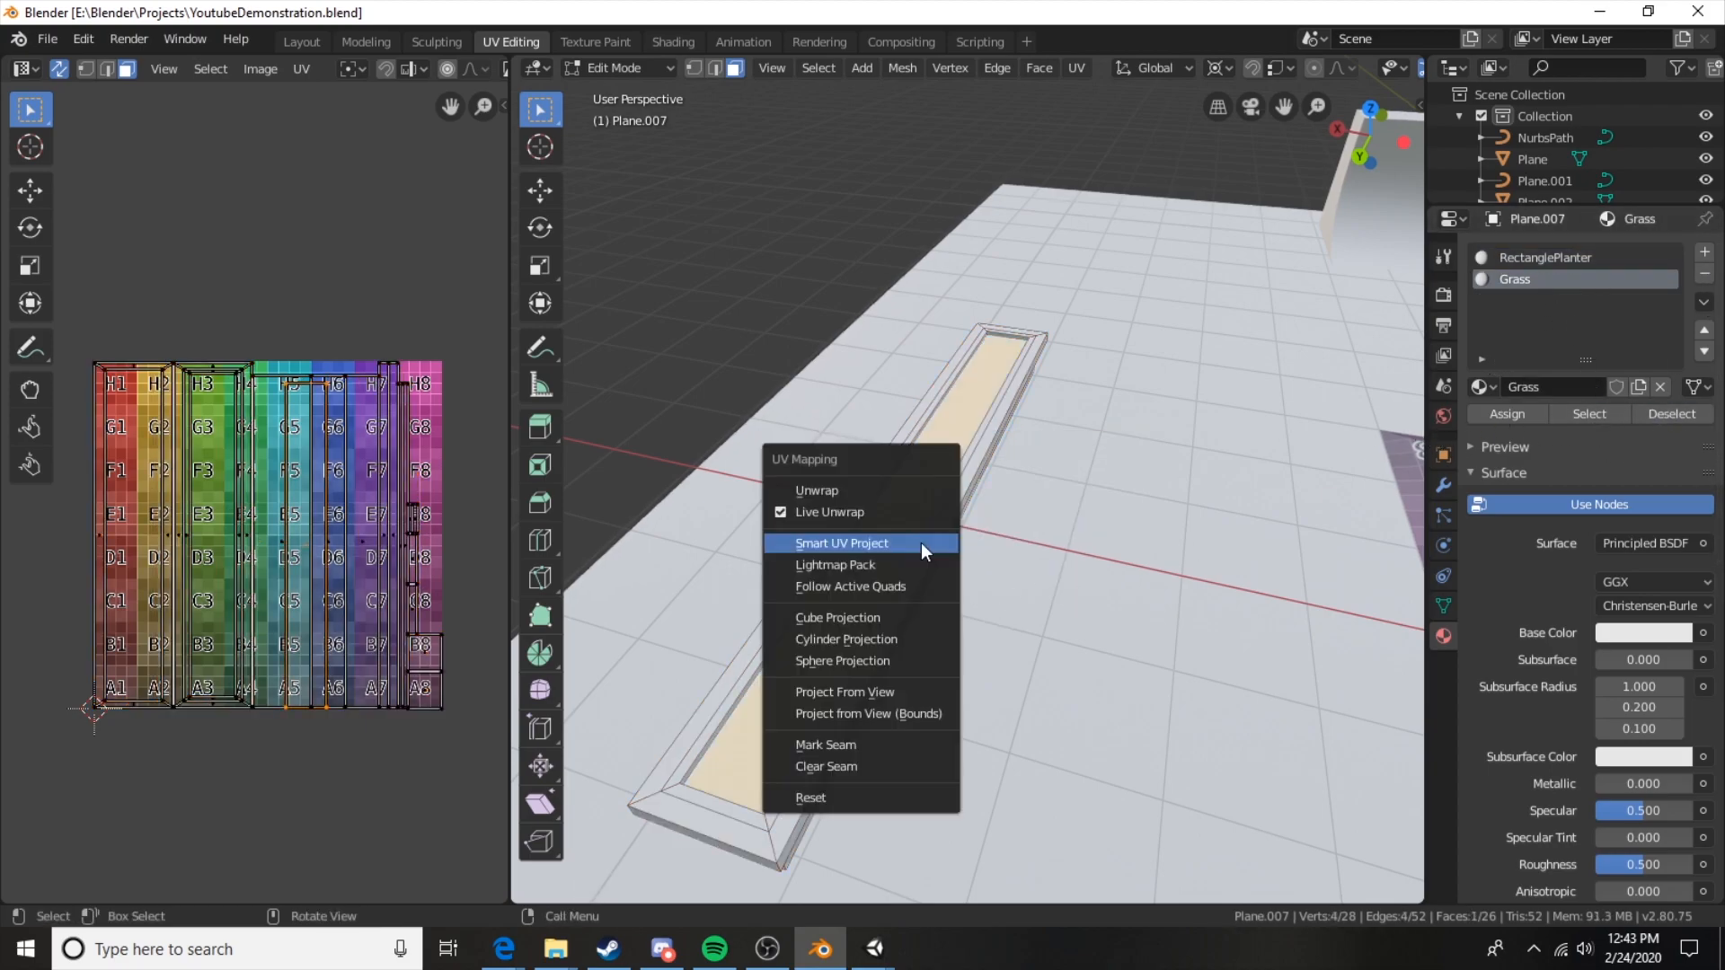
pyautogui.click(920, 545)
pyautogui.click(928, 701)
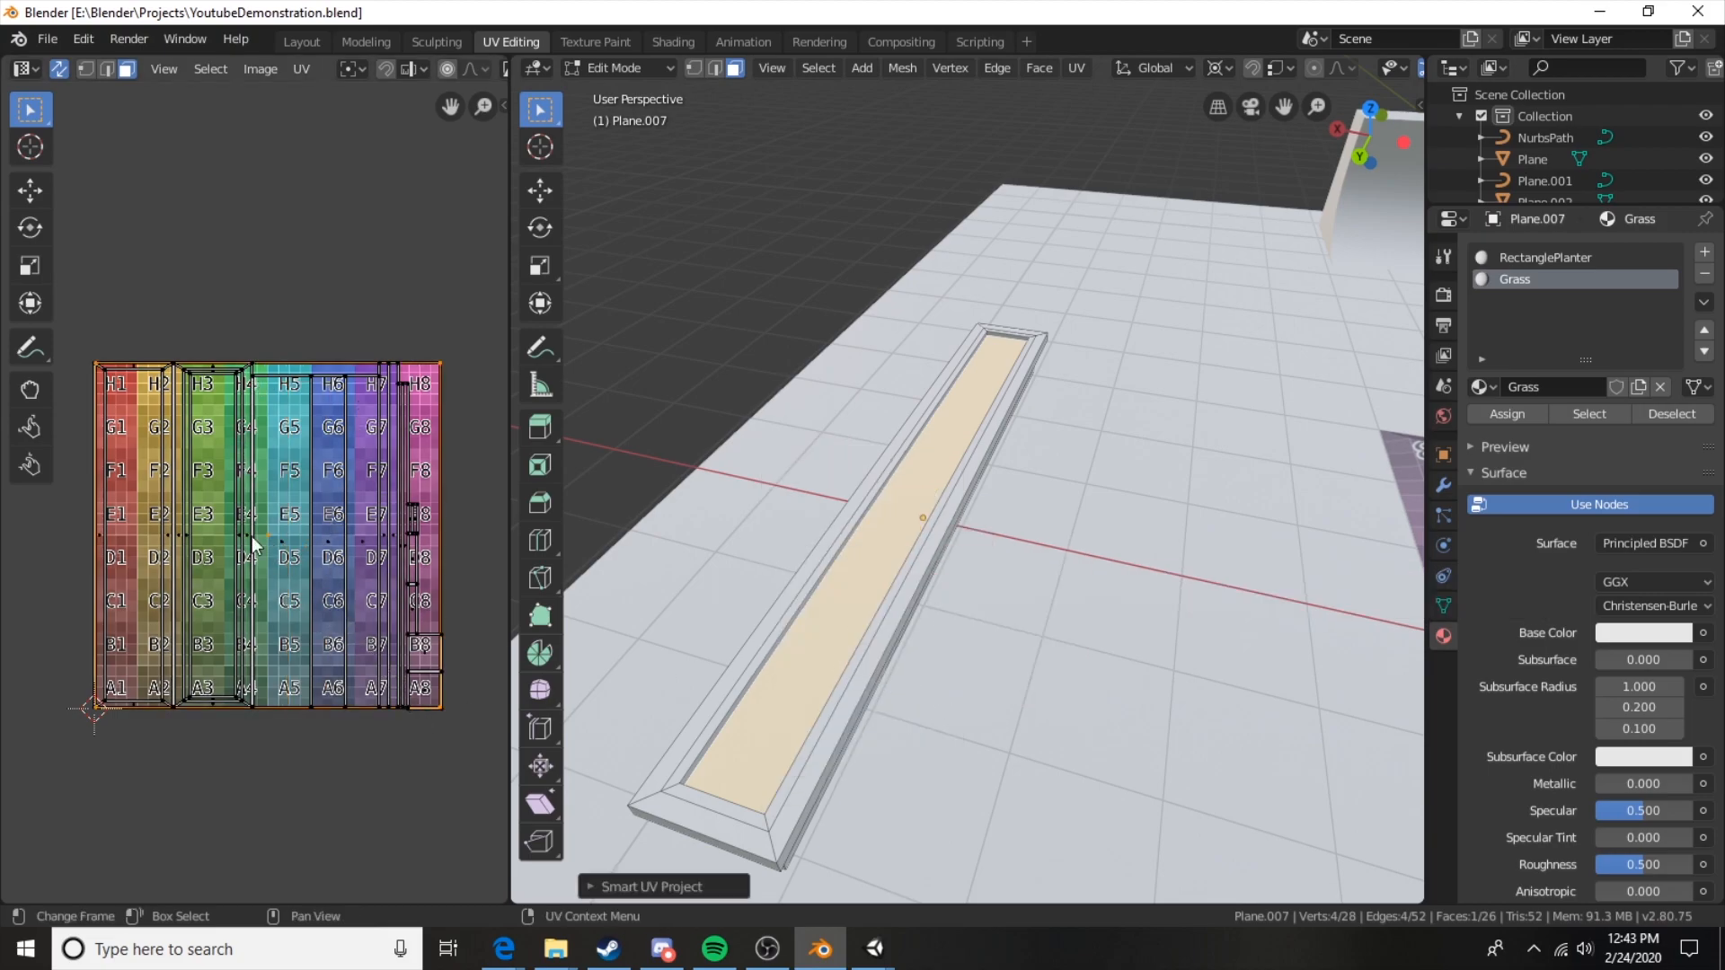
# Rerun Smart UV Project on the Grass face with a 0.01 Island Margin and Stretch to UV Bounds turned off.
pyautogui.press('u')
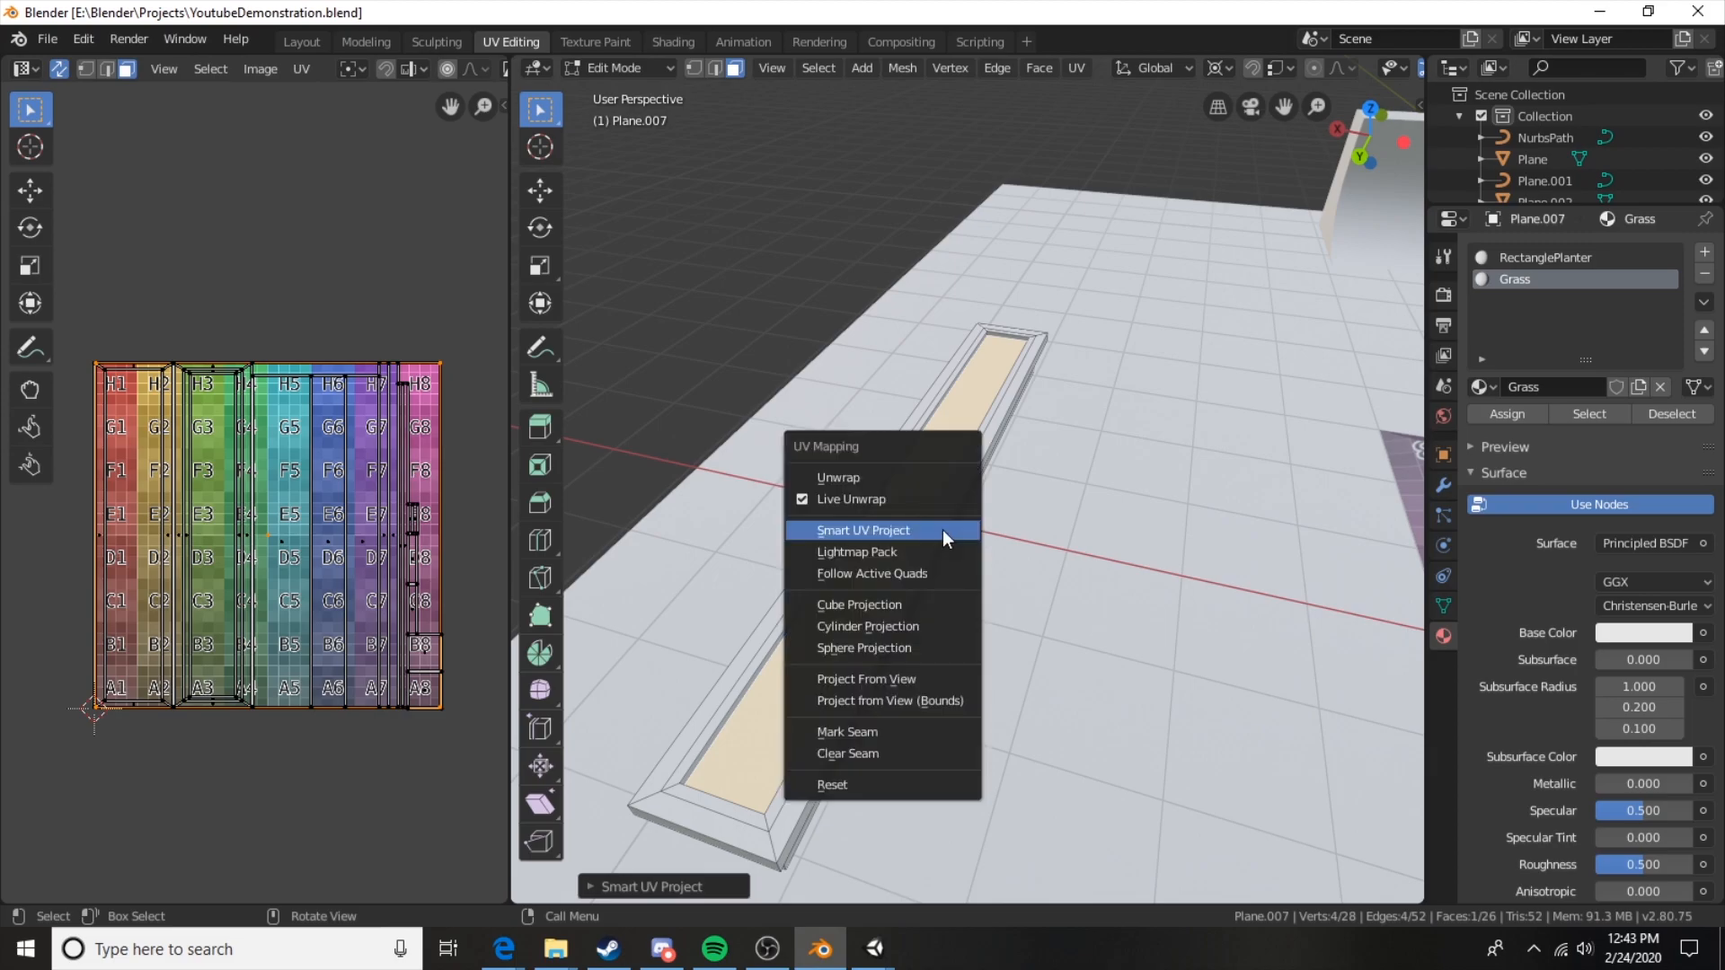
pyautogui.click(916, 532)
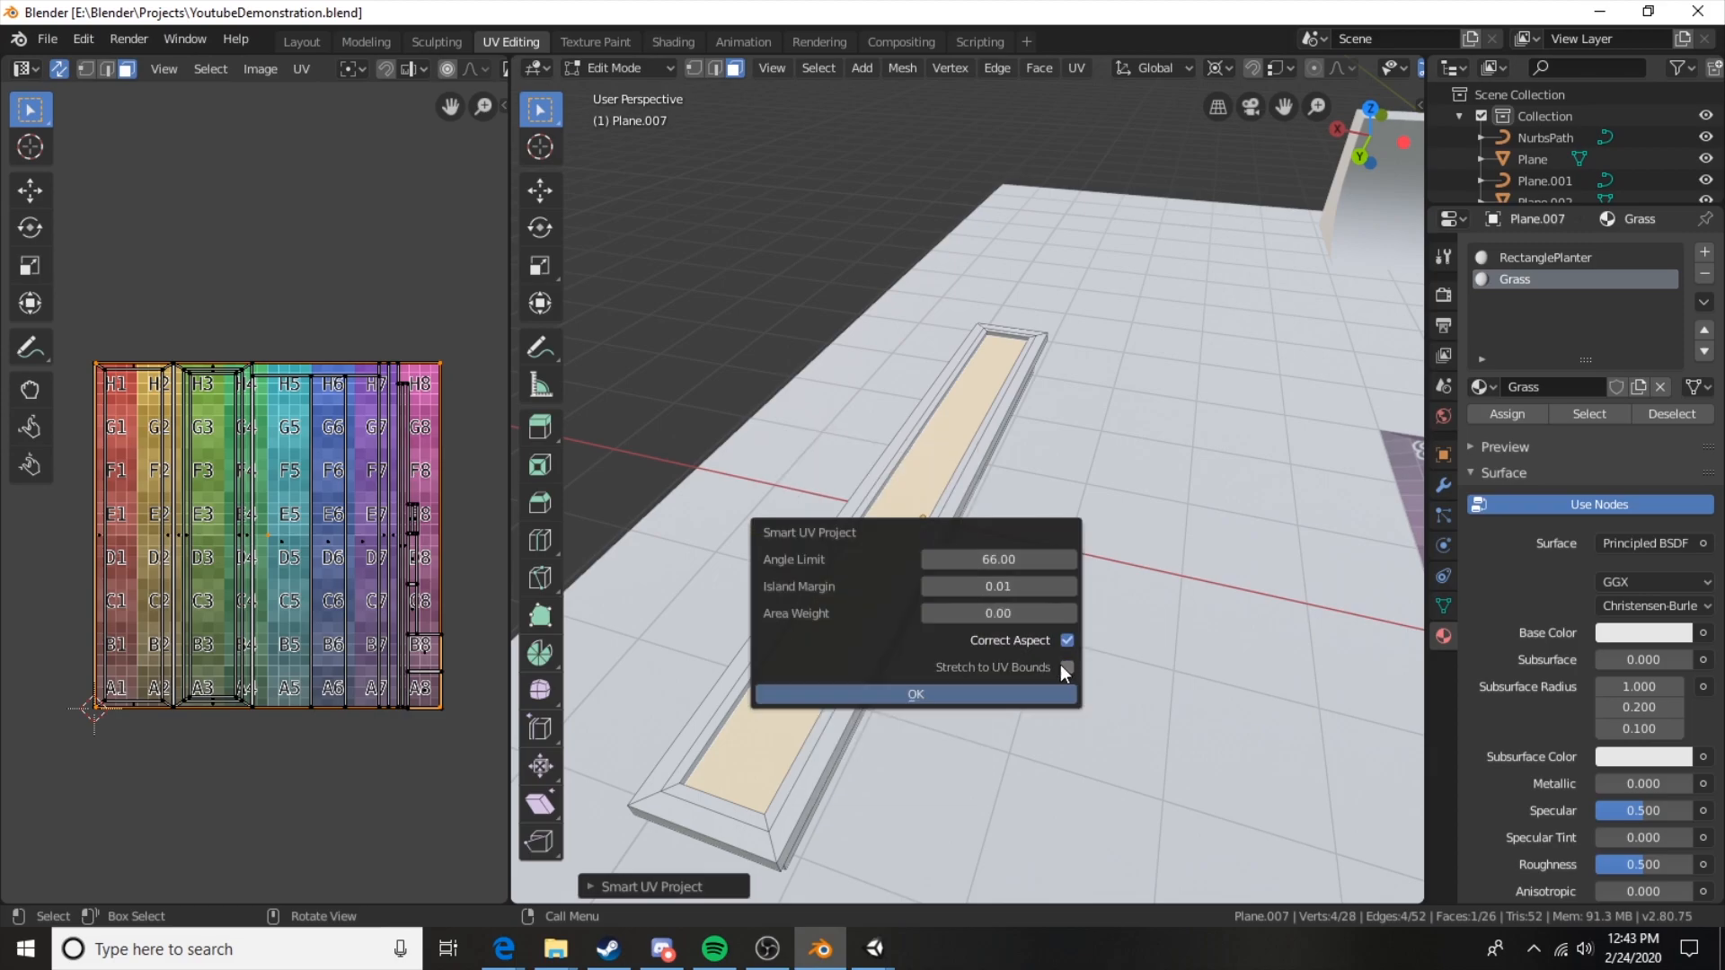
pyautogui.click(1017, 692)
pyautogui.scroll(4, 181, 484)
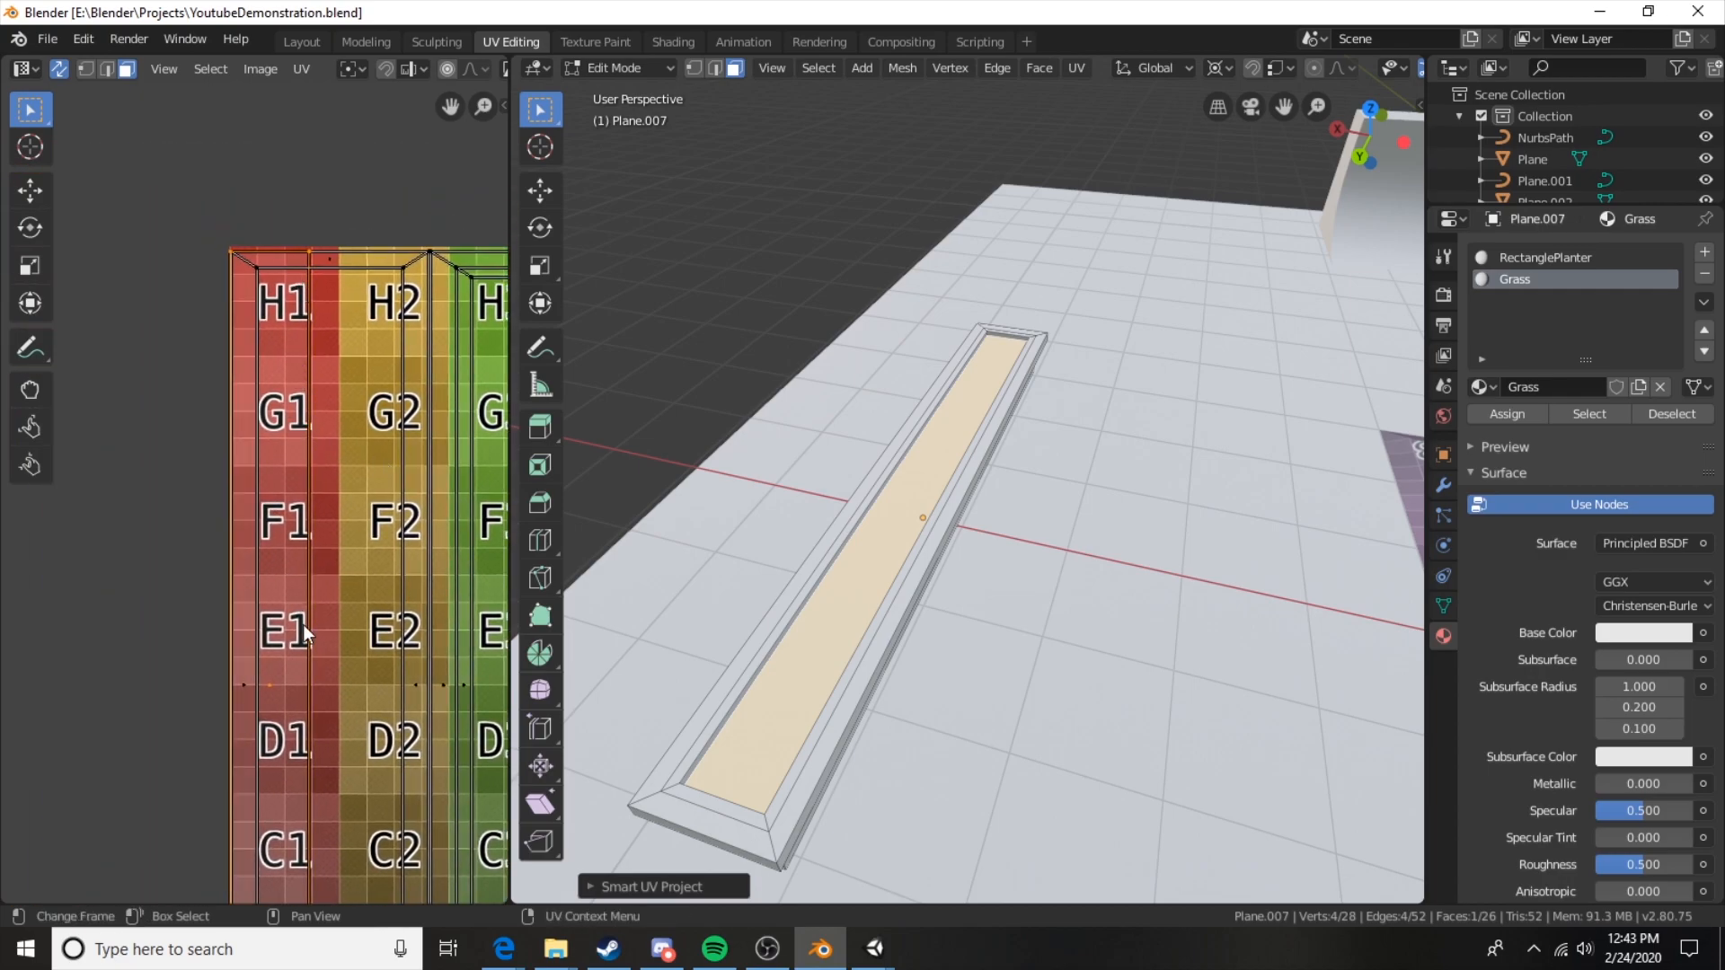
pyautogui.scroll(-6, 304, 623)
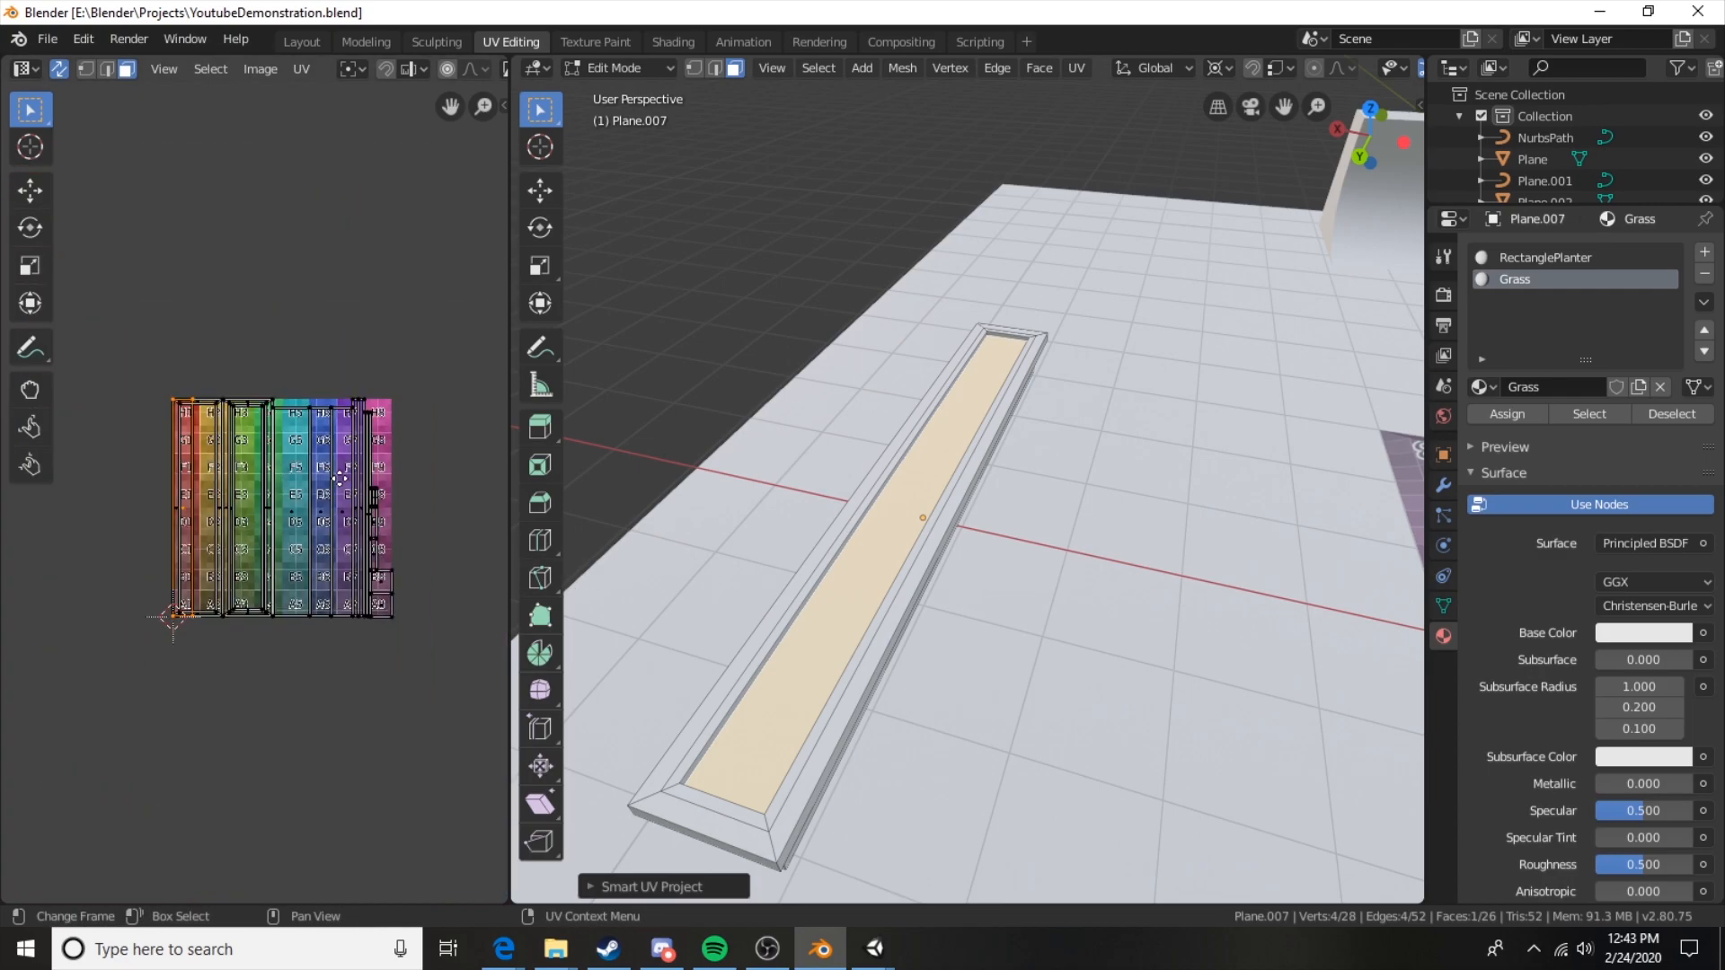
pyautogui.scroll(2, 306, 488)
pyautogui.moveTo(352, 507); pyautogui.dragTo(338, 538, button='middle')
pyautogui.scroll(1, 338, 537)
# Leave the planter's Edit Mode, select the manny pad on the color grid area, and enter its Edit Mode.
pyautogui.press('Tab')
pyautogui.scroll(-3, 1166, 555)
pyautogui.keyDown('shift'); pyautogui.moveTo(1165, 555); pyautogui.dragTo(696, 524, button='middle'); pyautogui.keyUp('shift')
pyautogui.keyDown('shift'); pyautogui.moveTo(1177, 613); pyautogui.dragTo(917, 566, button='middle'); pyautogui.keyUp('shift')
pyautogui.keyDown('shift'); pyautogui.moveTo(1052, 613); pyautogui.dragTo(1022, 568, button='middle'); pyautogui.keyUp('shift')
pyautogui.scroll(-1, 1022, 568)
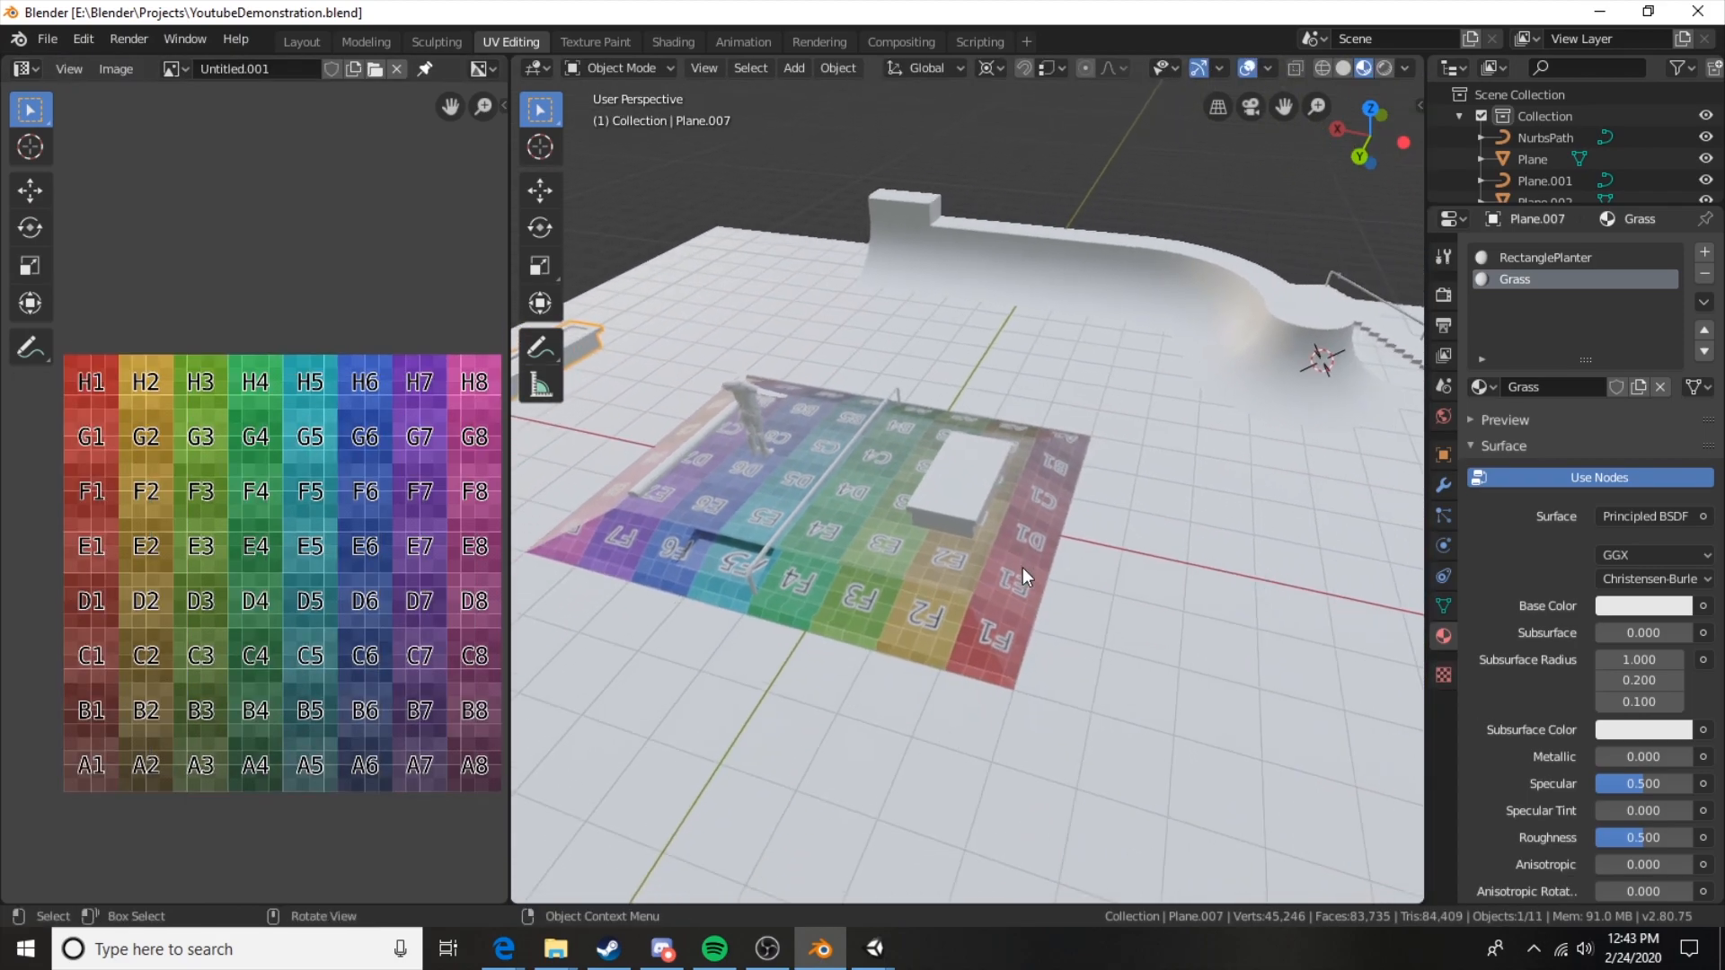
pyautogui.scroll(3, 1023, 568)
pyautogui.click(979, 548)
pyautogui.press('Tab')
pyautogui.scroll(2, 962, 542)
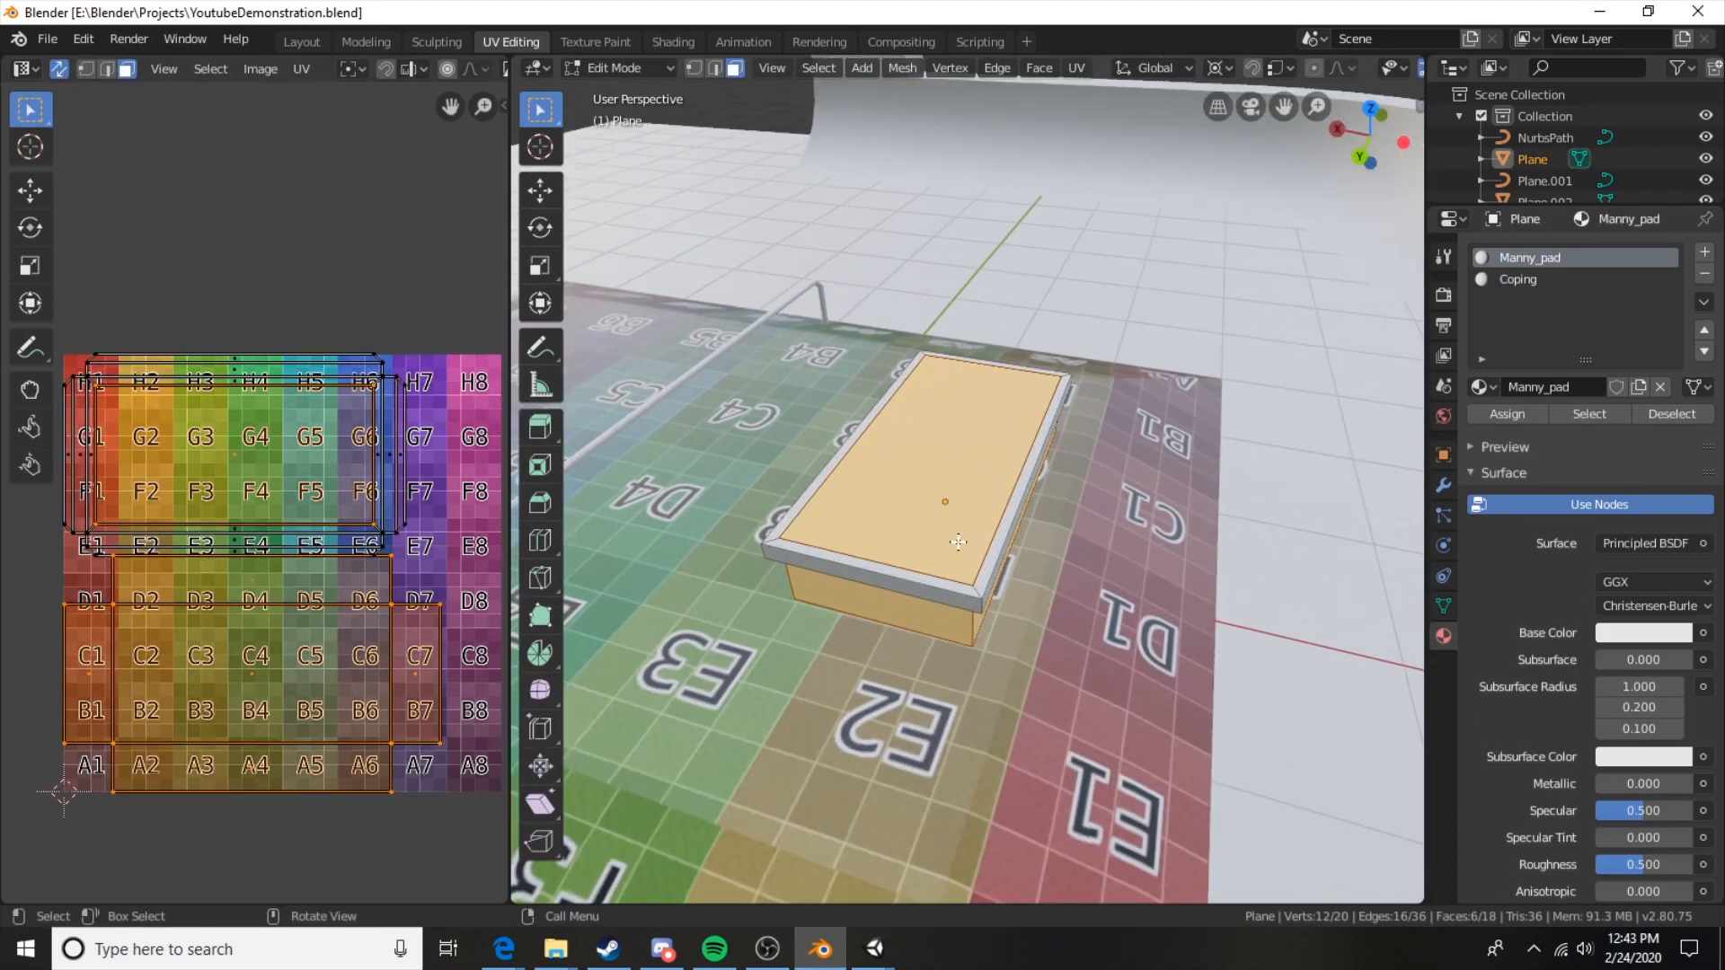
pyautogui.scroll(-4, 962, 543)
pyautogui.scroll(4, 962, 543)
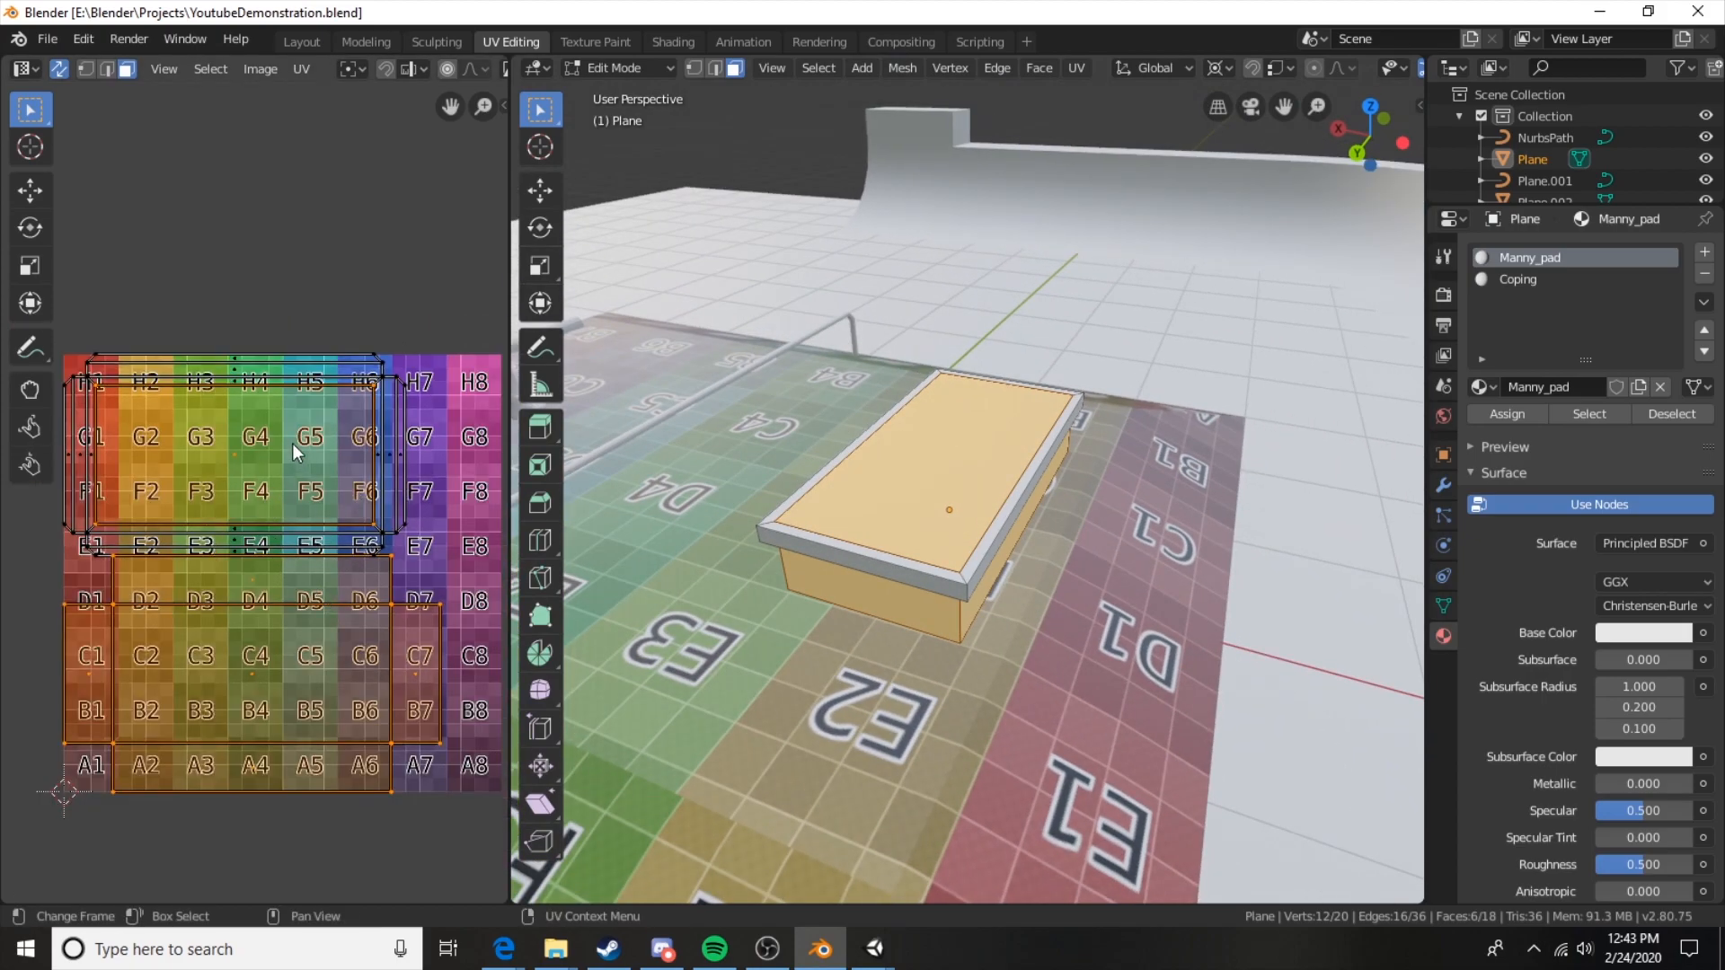
# Select all of the manny pad's faces and unwrap them, first using Unwrap and again using Smart UV Project.
pyautogui.moveTo(327, 483); pyautogui.dragTo(308, 485, button='middle')
pyautogui.moveTo(982, 604); pyautogui.dragTo(909, 584, button='middle')
pyautogui.moveTo(902, 514); pyautogui.dragTo(934, 548, button='middle')
pyautogui.press('a')
pyautogui.press('u')
pyautogui.click(846, 533)
pyautogui.press('u')
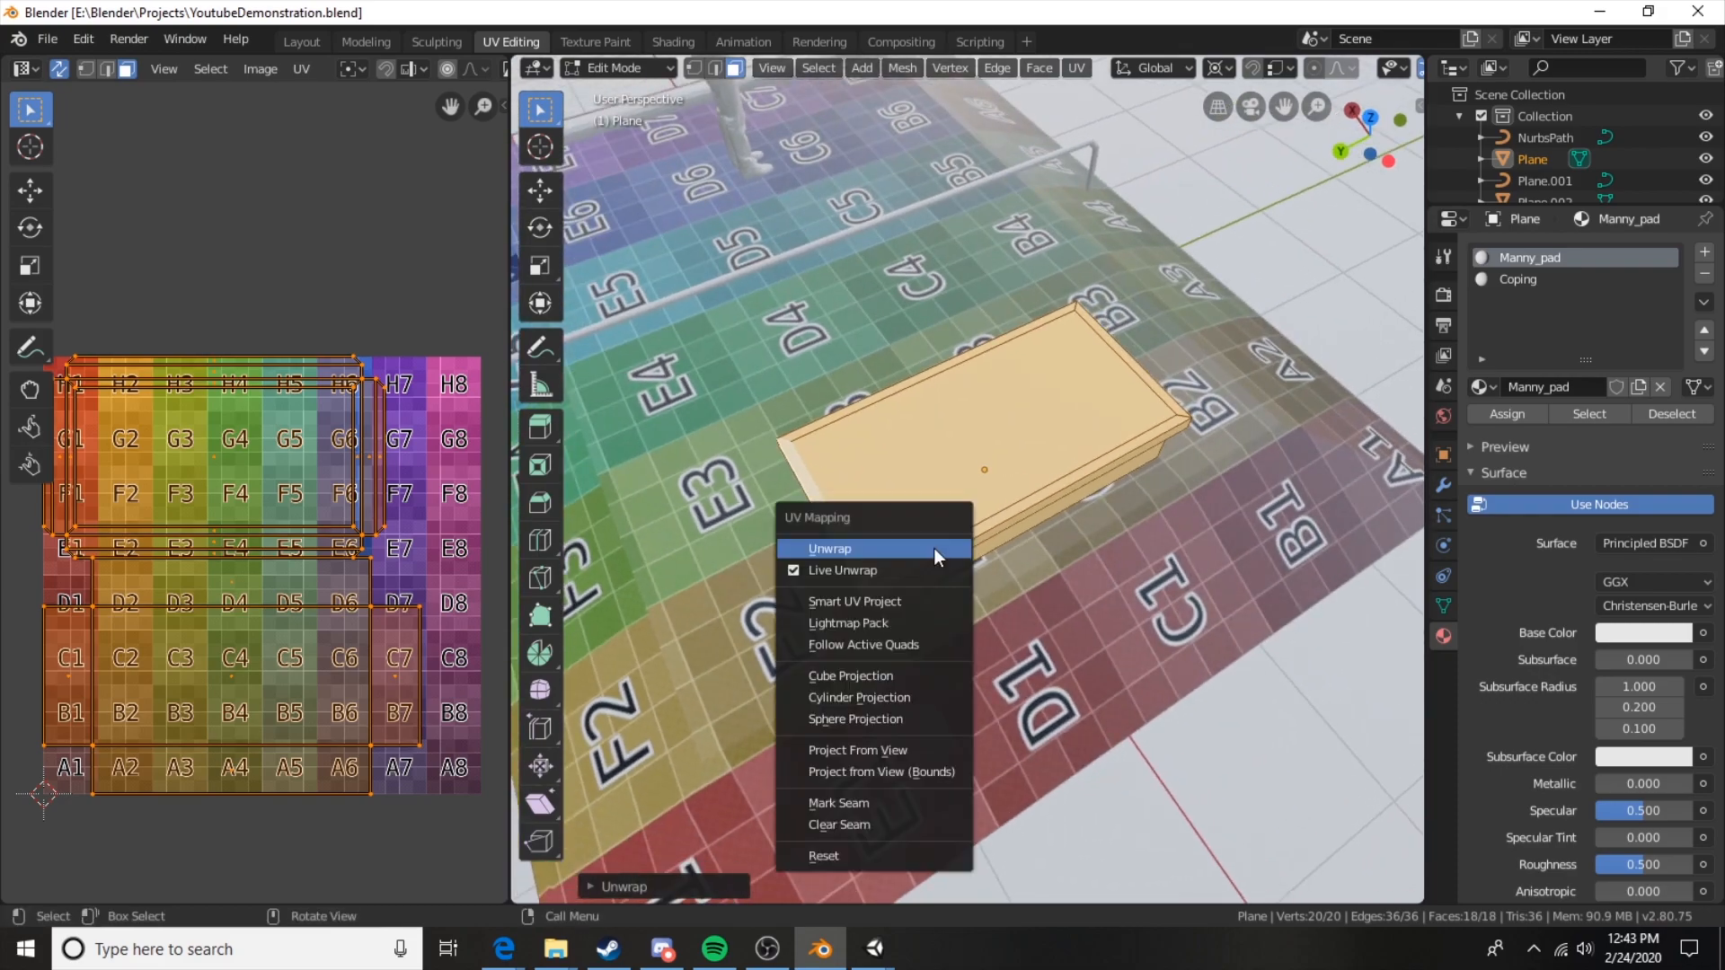
pyautogui.click(898, 600)
pyautogui.click(899, 752)
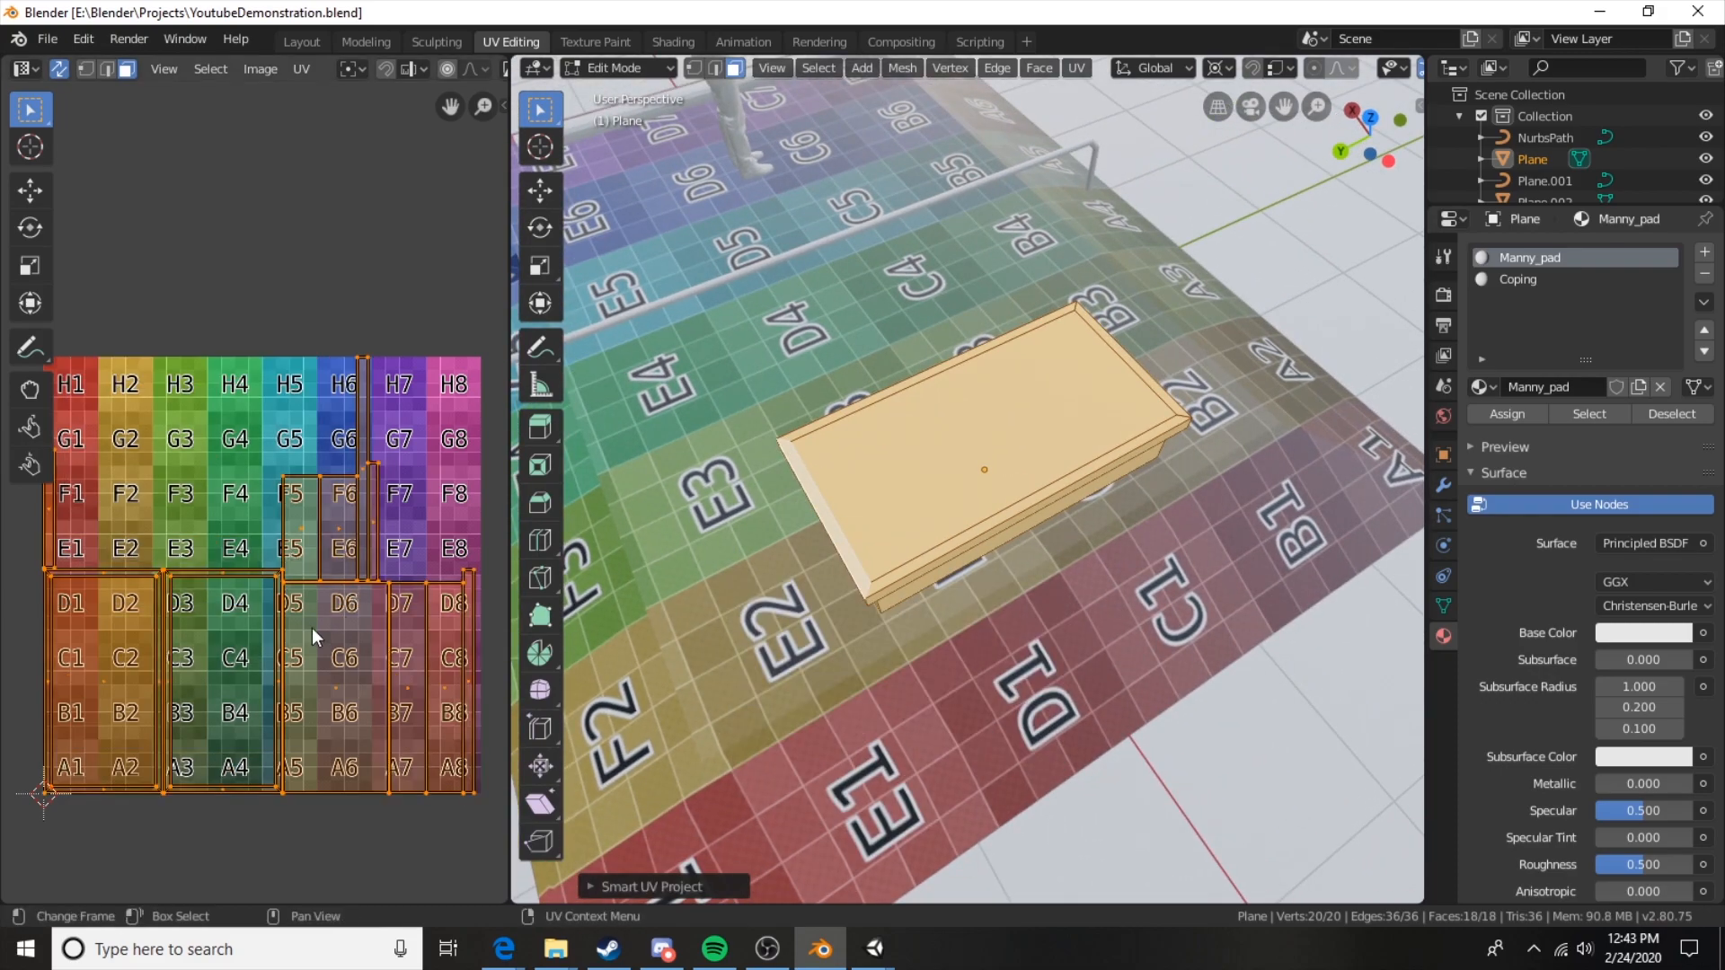
# Delete the hidden face on the underside of the manny pad's base.
pyautogui.press('u')
pyautogui.click(864, 446)
pyautogui.moveTo(869, 459); pyautogui.dragTo(569, 582, button='middle')
pyautogui.press('2')
pyautogui.keyDown('alt'); pyautogui.click(840, 583); pyautogui.keyUp('alt')
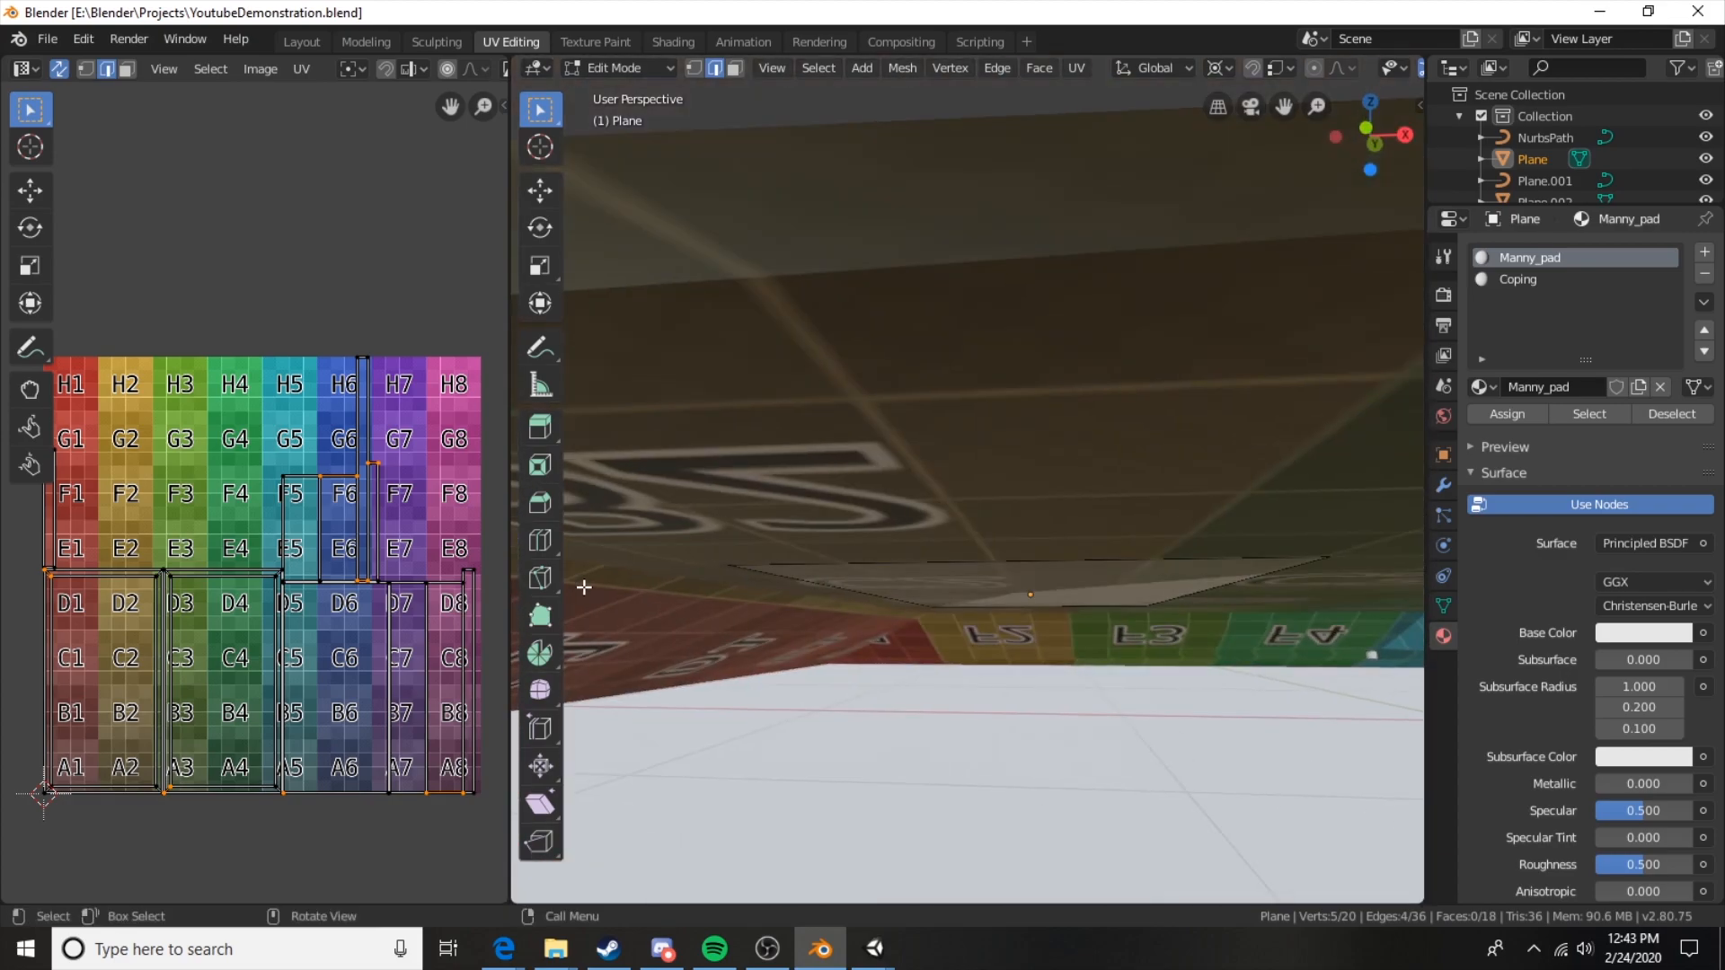
pyautogui.press('3')
pyautogui.click(1063, 585)
pyautogui.moveTo(1063, 584); pyautogui.dragTo(1032, 601, button='middle')
pyautogui.press('x')
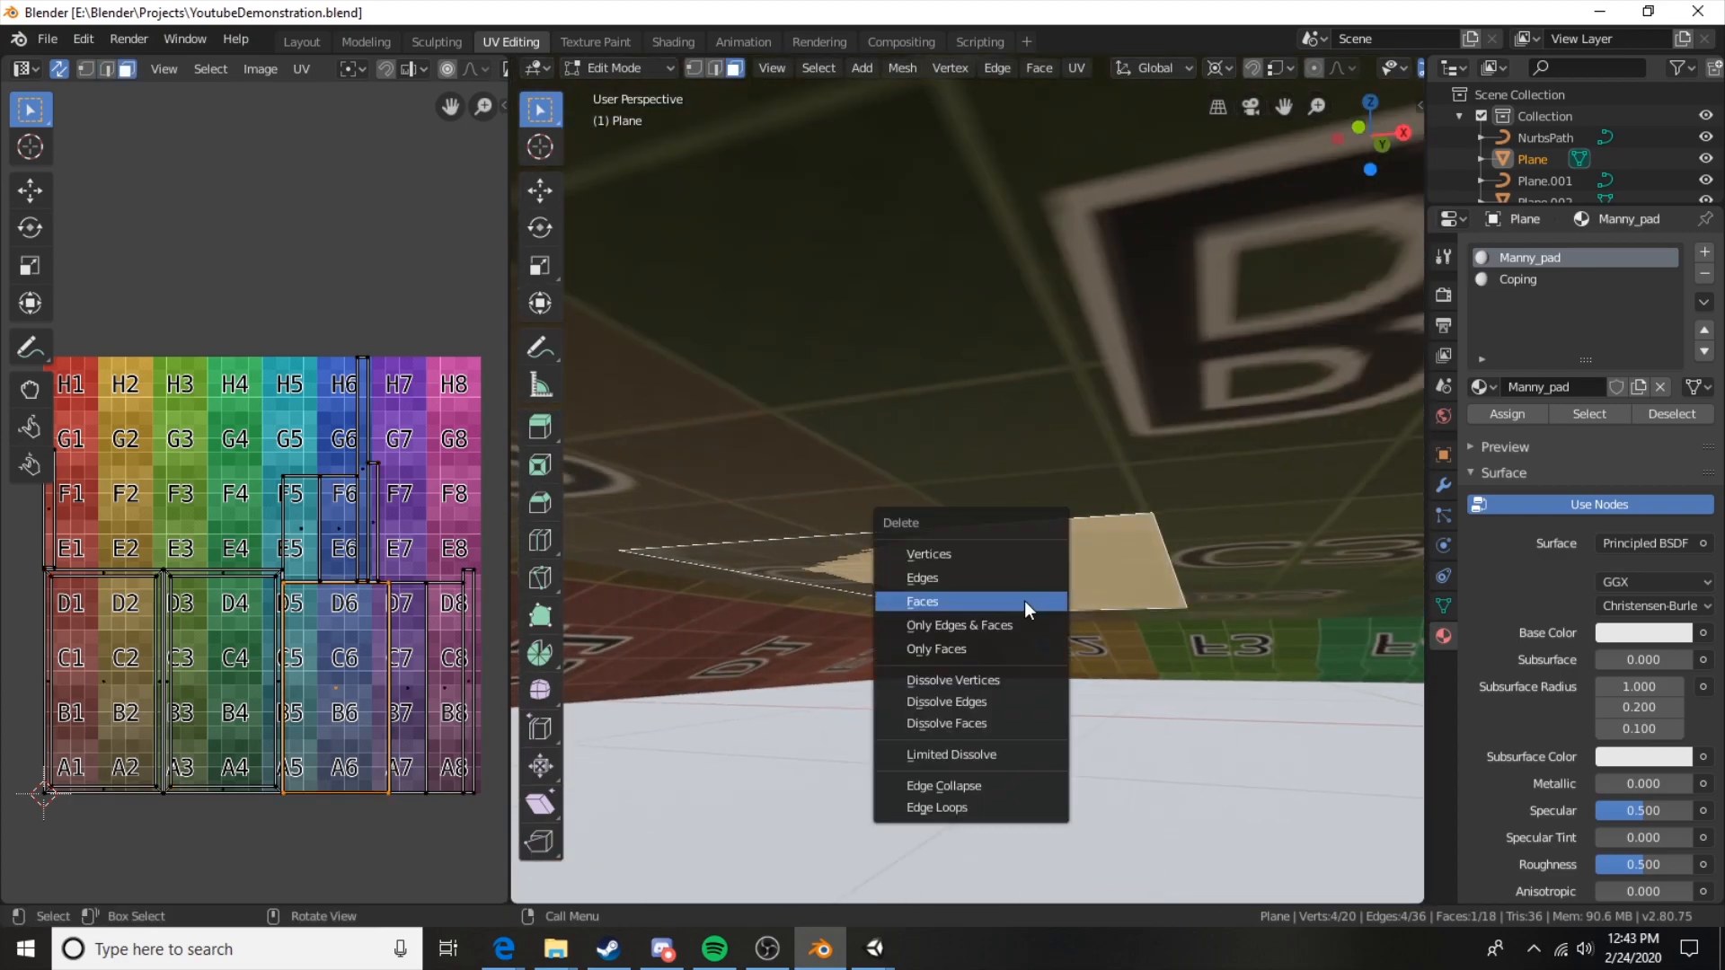
pyautogui.click(1024, 601)
pyautogui.moveTo(1141, 586); pyautogui.dragTo(1151, 572, button='middle')
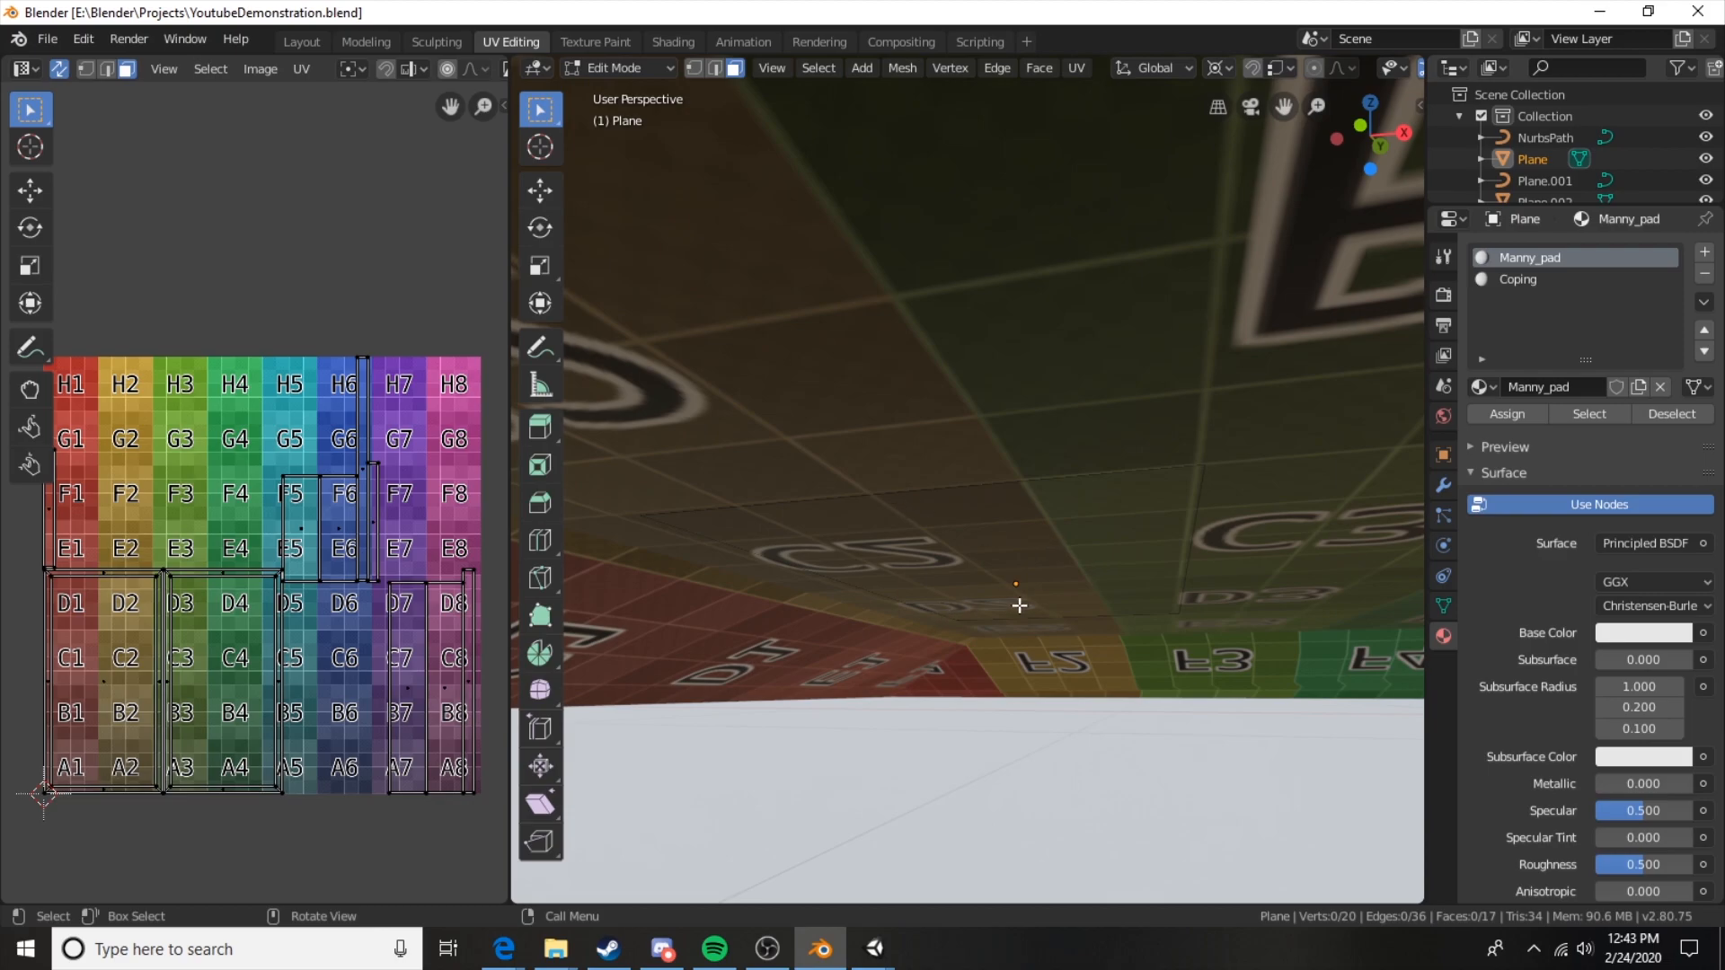
# Mark seams along the edges running down all four corners of the manny pad, covering both the lip and the base.
pyautogui.moveTo(908, 535); pyautogui.dragTo(1062, 643, button='middle')
pyautogui.moveTo(893, 571); pyautogui.dragTo(888, 616, button='middle')
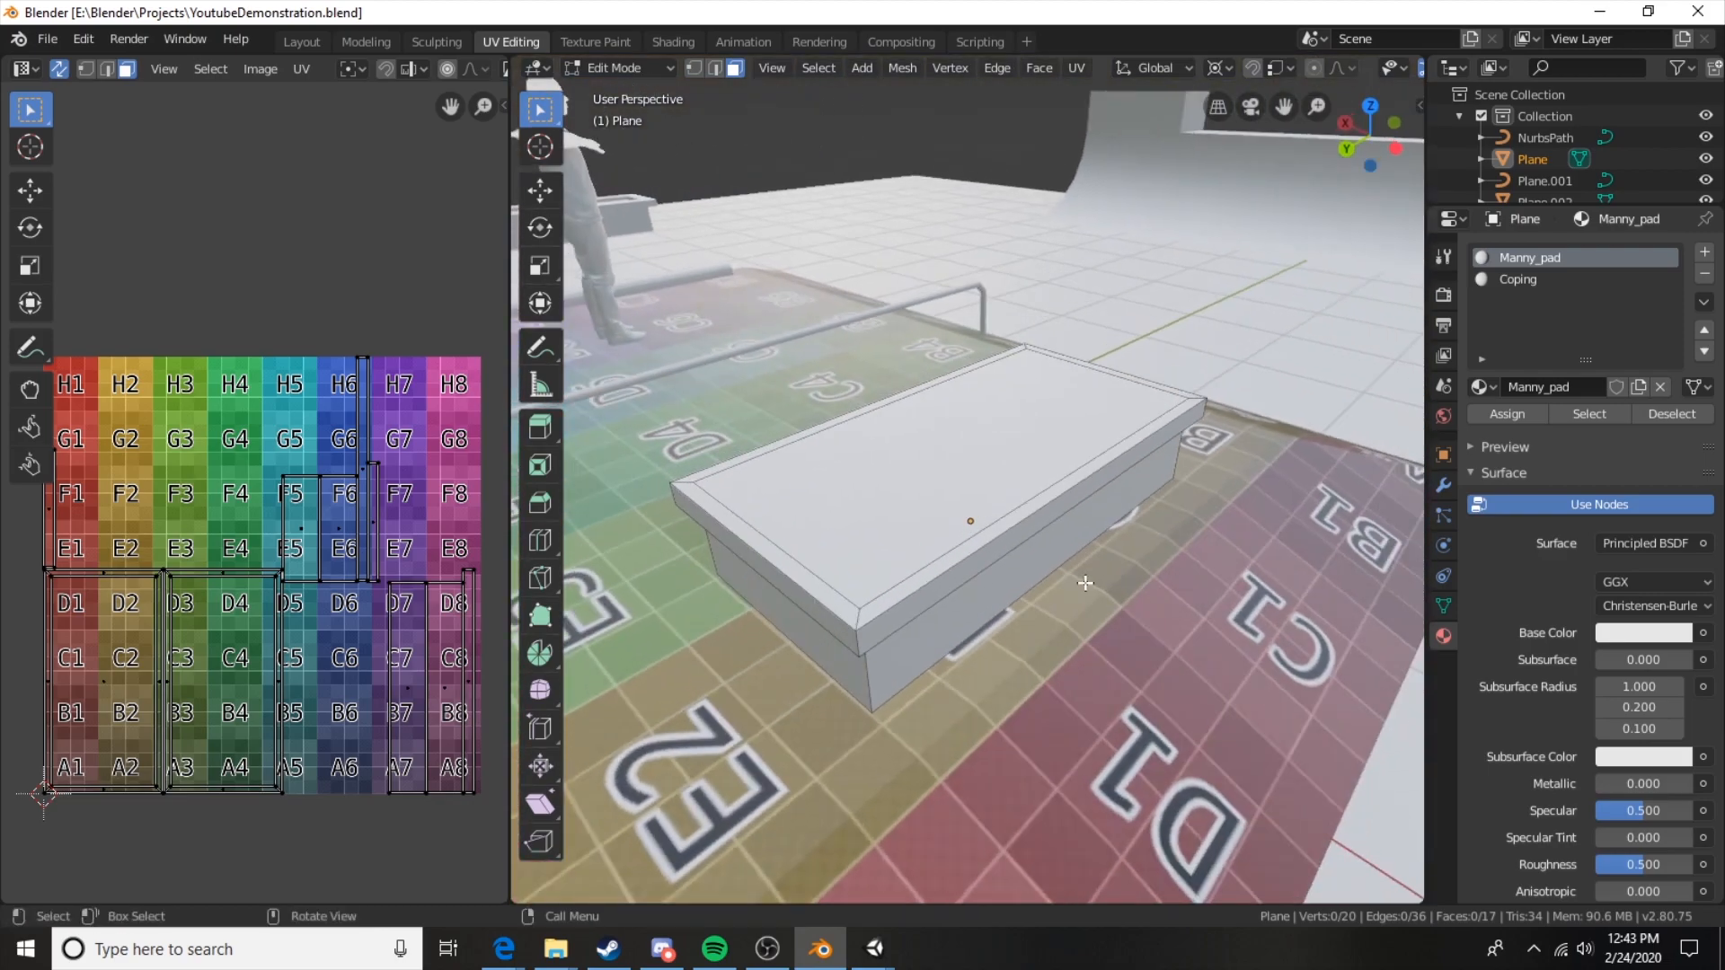
pyautogui.press('2')
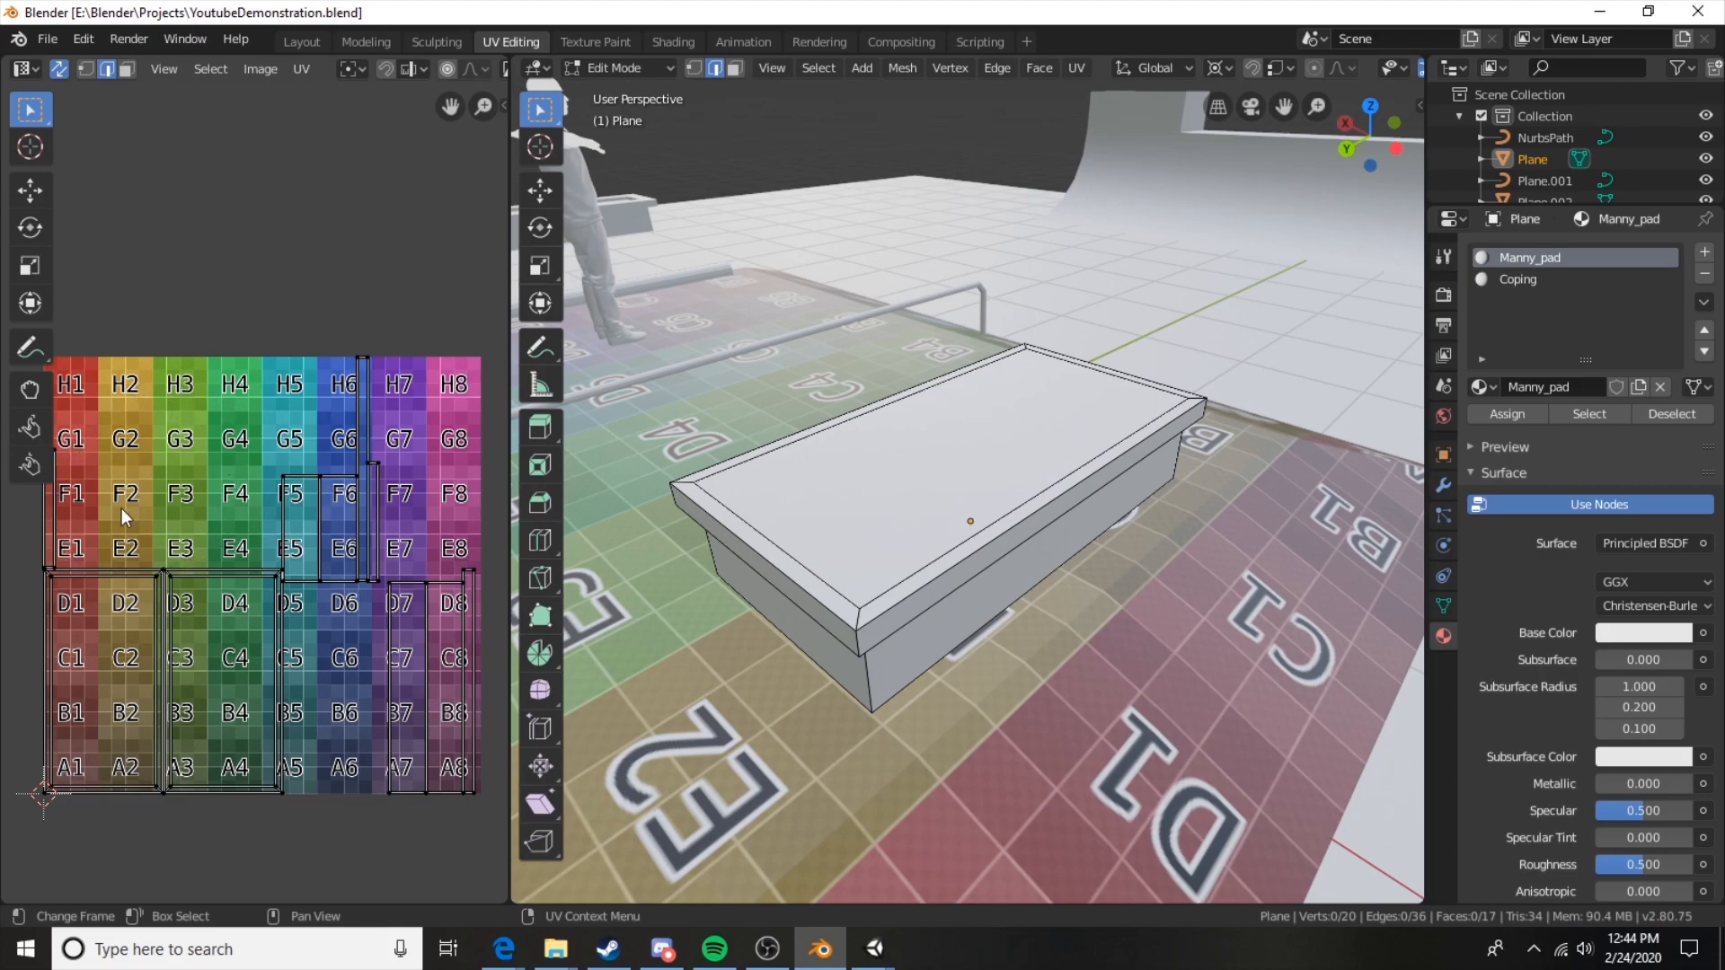
pyautogui.moveTo(781, 585); pyautogui.dragTo(797, 562, button='middle')
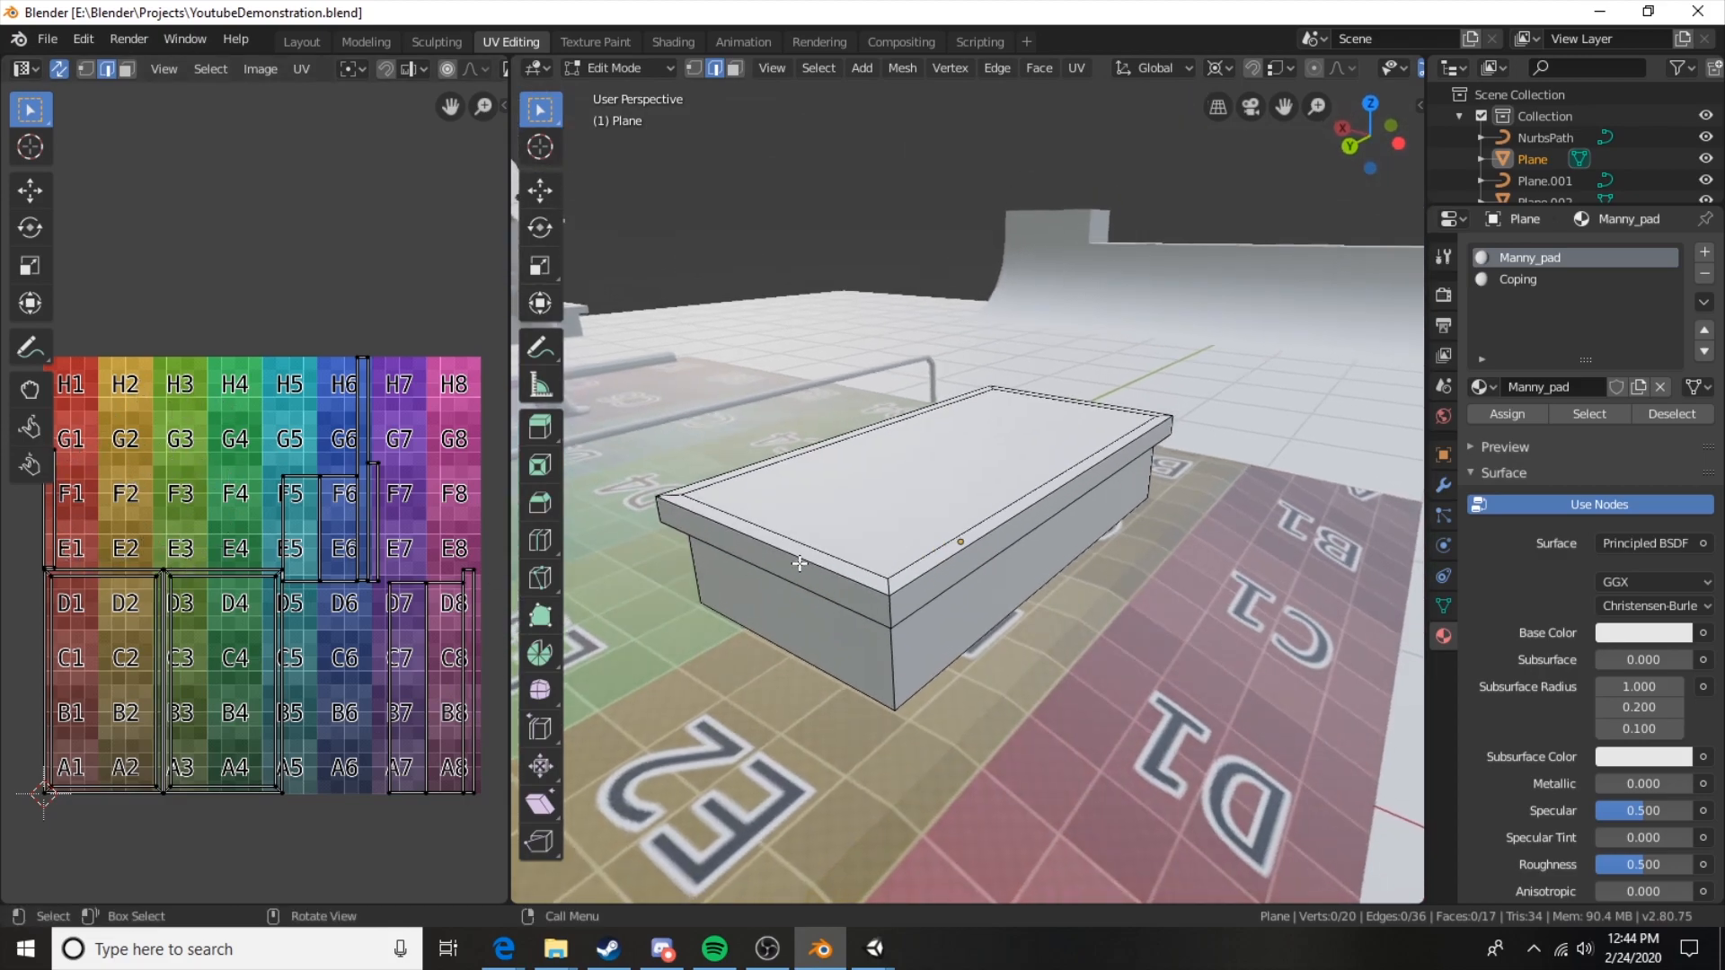
pyautogui.keyDown('alt'); pyautogui.click(887, 606); pyautogui.keyUp('alt')
pyautogui.moveTo(886, 606); pyautogui.dragTo(1103, 630, button='middle')
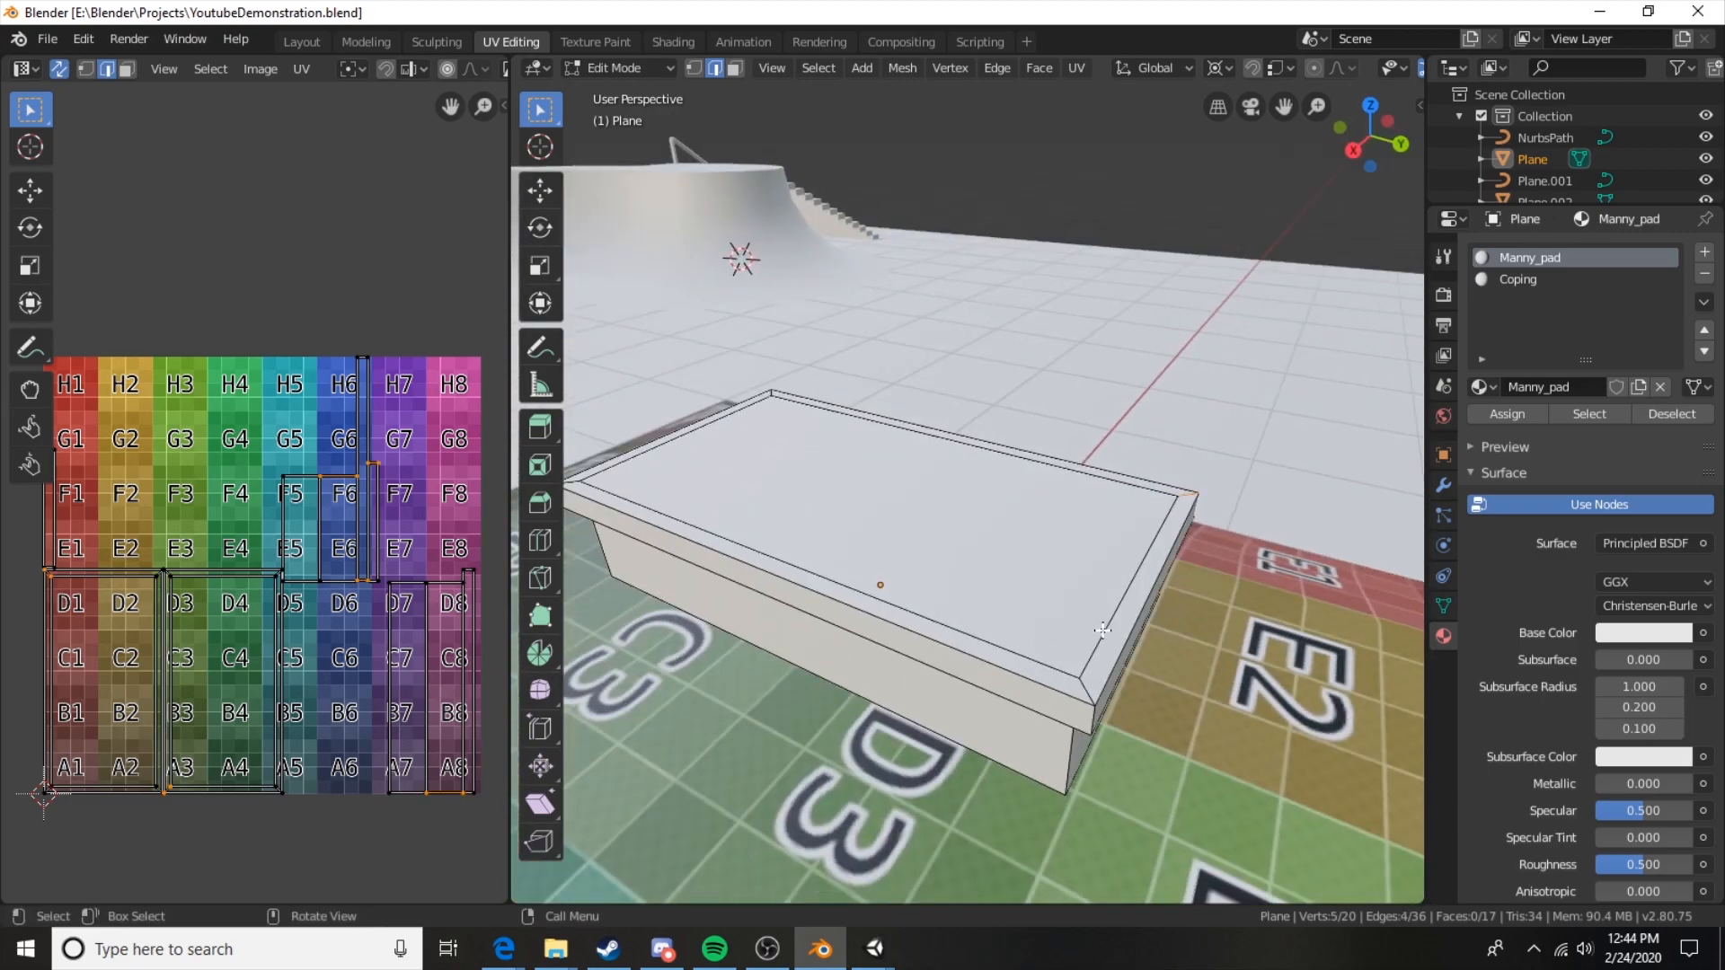
pyautogui.keyDown('alt'); pyautogui.keyDown('shift'); pyautogui.click(1087, 720); pyautogui.keyUp('shift'); pyautogui.keyUp('alt')
pyautogui.keyDown('alt'); pyautogui.keyDown('shift'); pyautogui.click(604, 552); pyautogui.keyUp('shift'); pyautogui.keyUp('alt')
pyautogui.moveTo(763, 628); pyautogui.dragTo(1128, 629, button='middle')
pyautogui.keyDown('alt'); pyautogui.keyDown('shift'); pyautogui.click(1146, 602); pyautogui.keyUp('shift'); pyautogui.keyUp('alt')
pyautogui.rightClick(1138, 580)
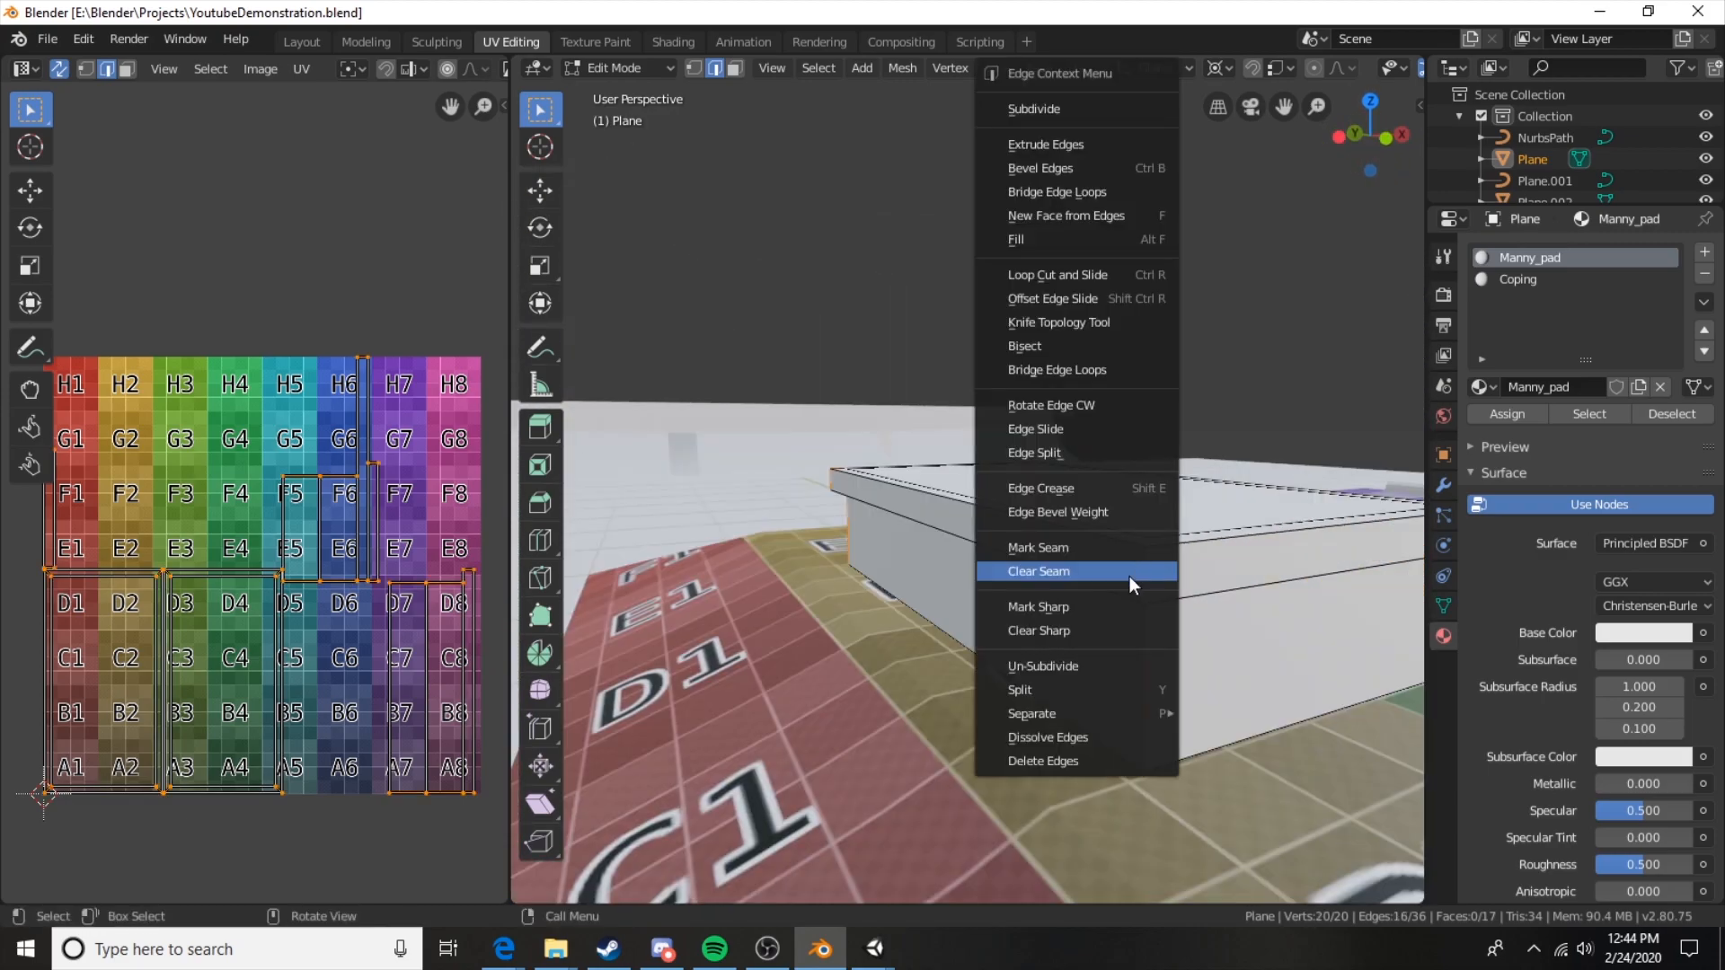
pyautogui.click(1071, 552)
# Select all of the manny pad's faces and toggle Live Unwrap off and back on.
pyautogui.press('a')
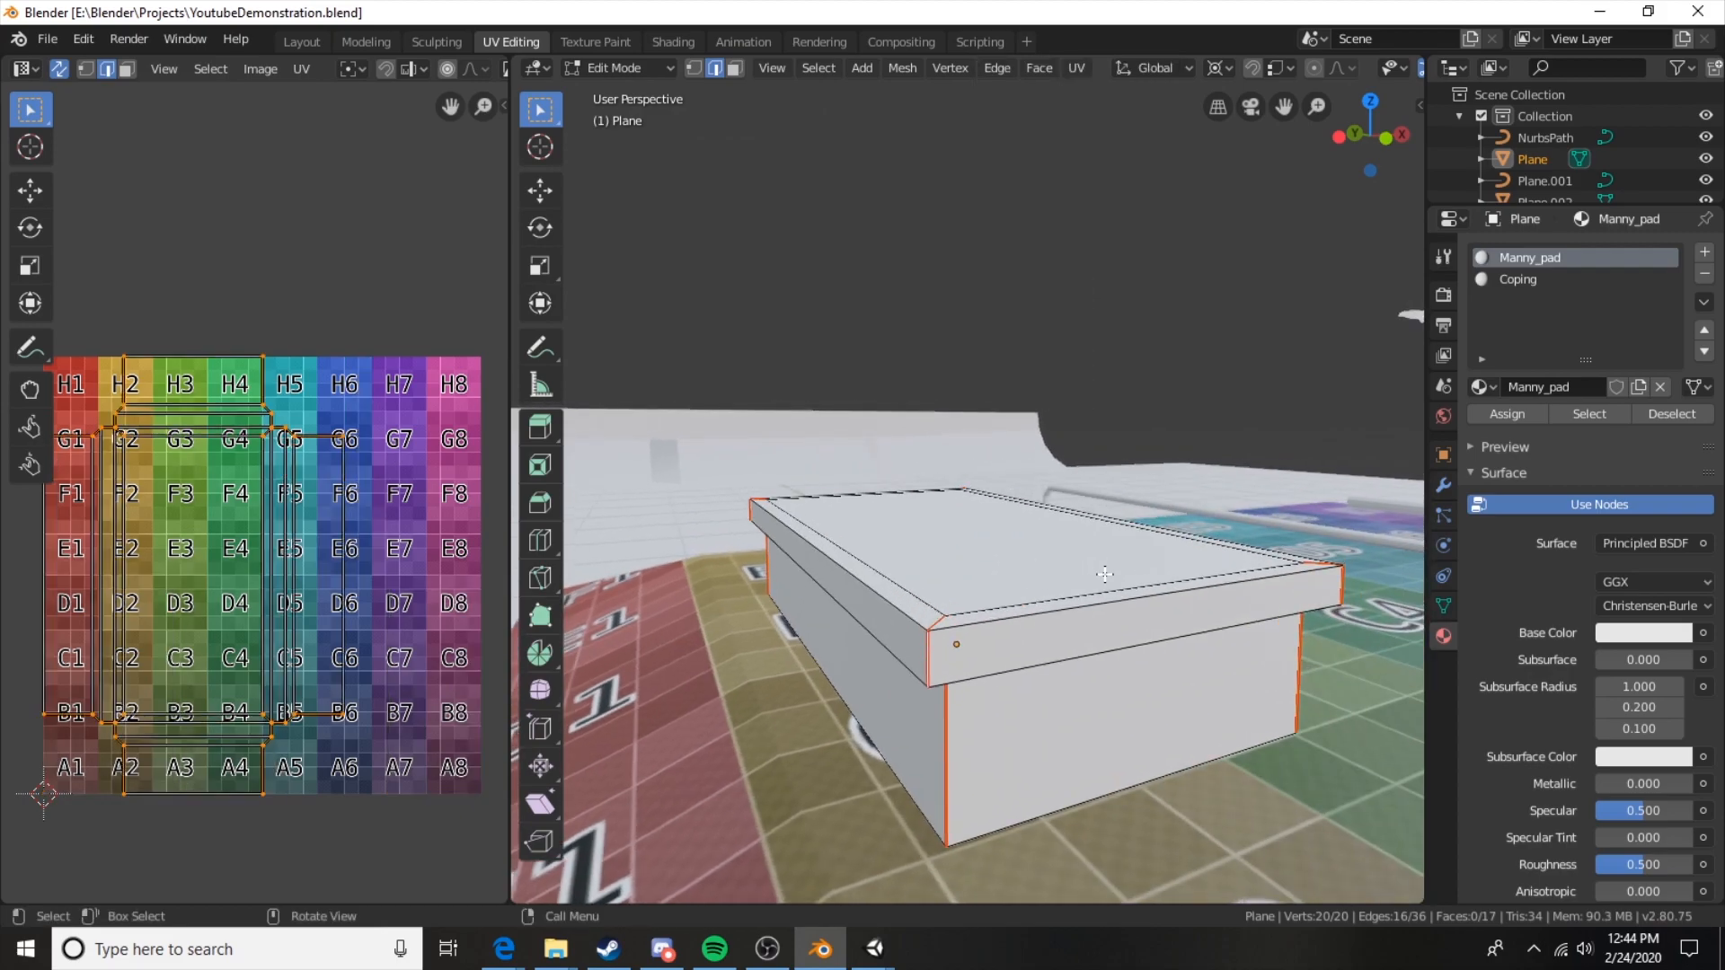
pyautogui.press('u')
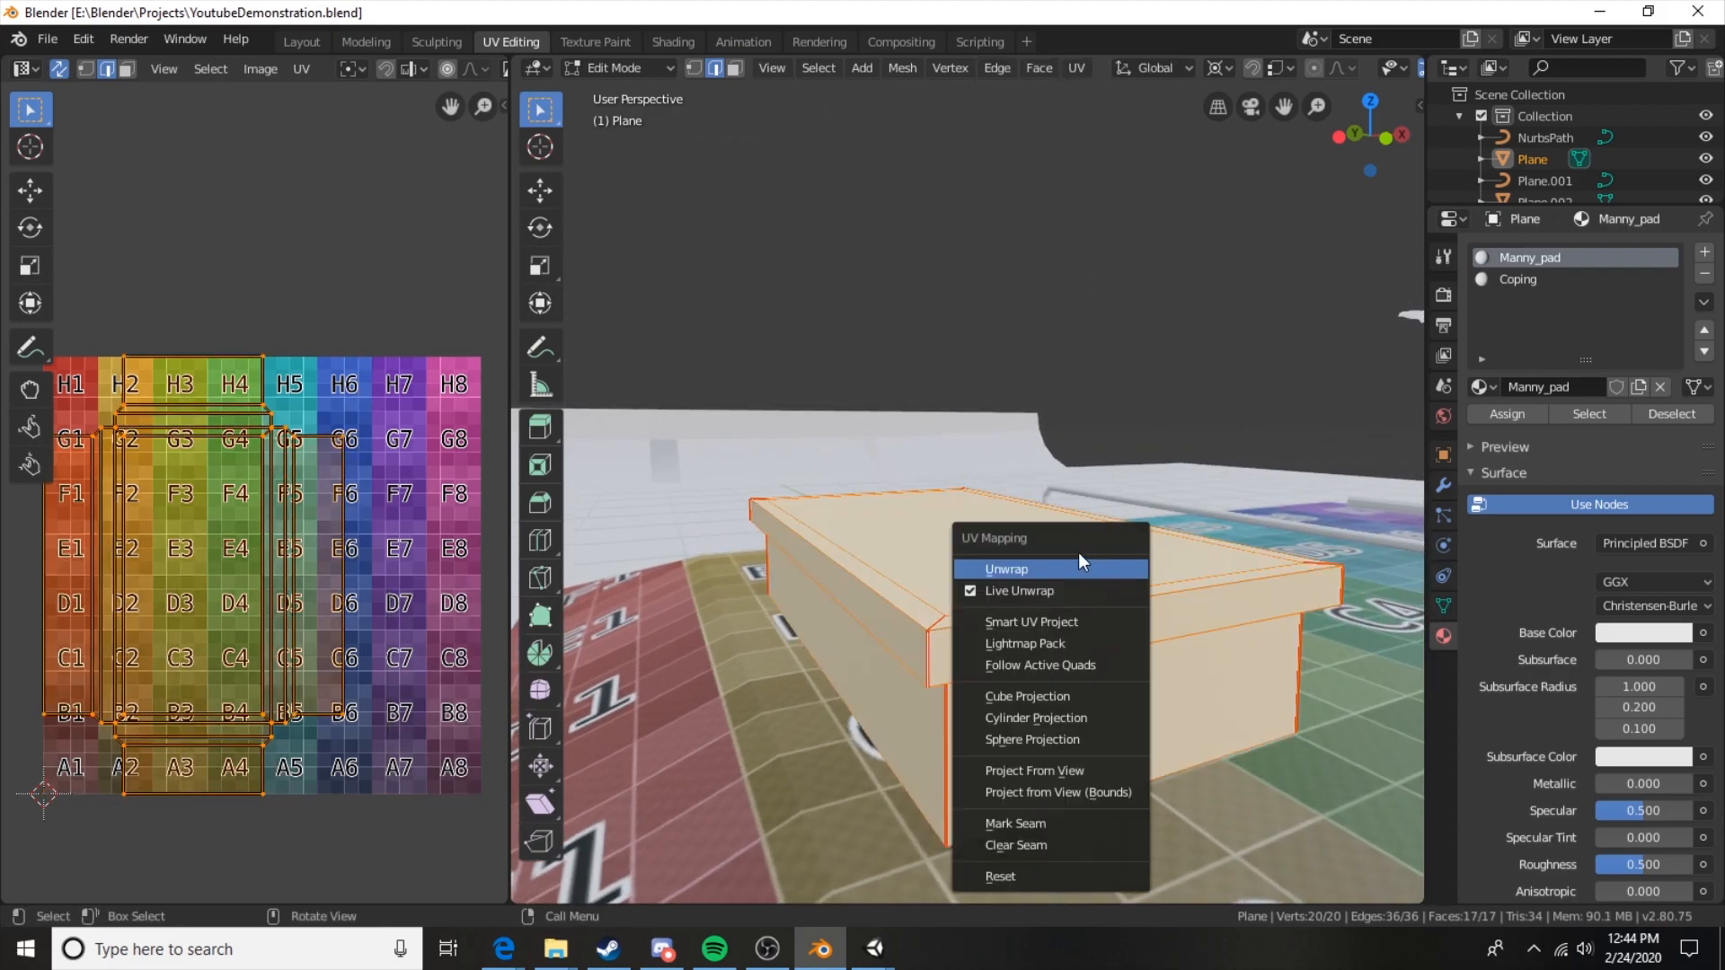
pyautogui.click(1039, 592)
pyautogui.press('u')
pyautogui.click(998, 587)
# Examine the manny pad's corner seams and compare them with the corner vertices of its UV layout.
pyautogui.moveTo(998, 587); pyautogui.dragTo(1013, 680, button='middle')
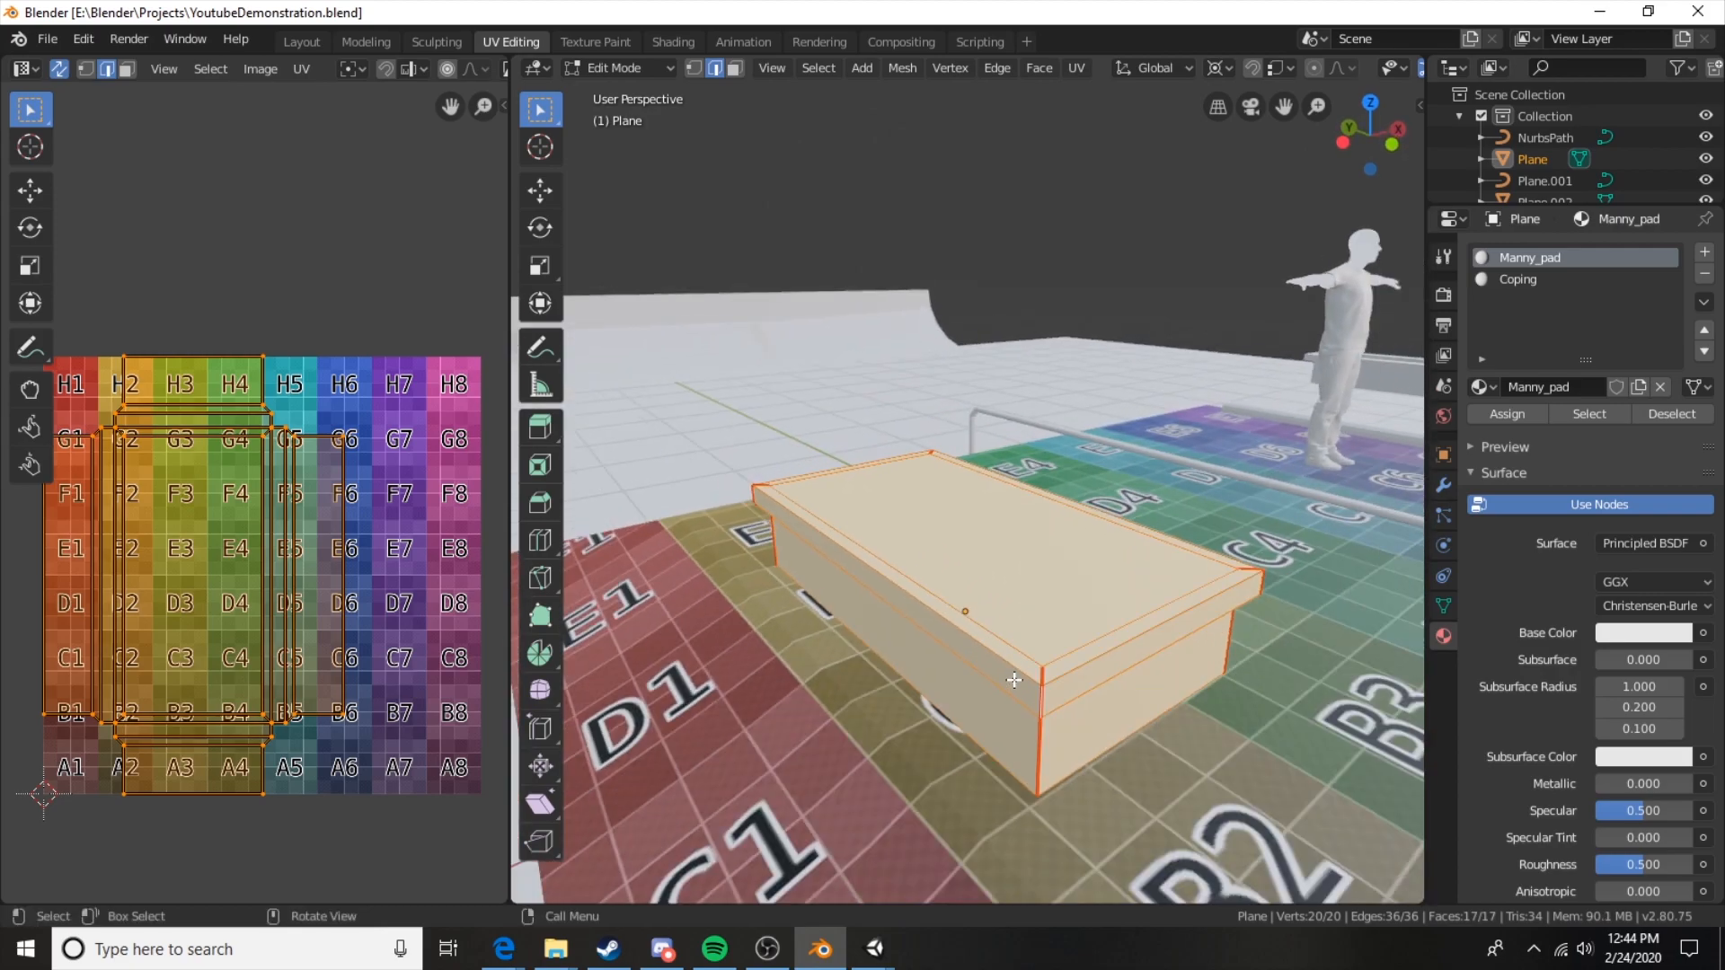
pyautogui.moveTo(915, 622); pyautogui.dragTo(997, 629, button='middle')
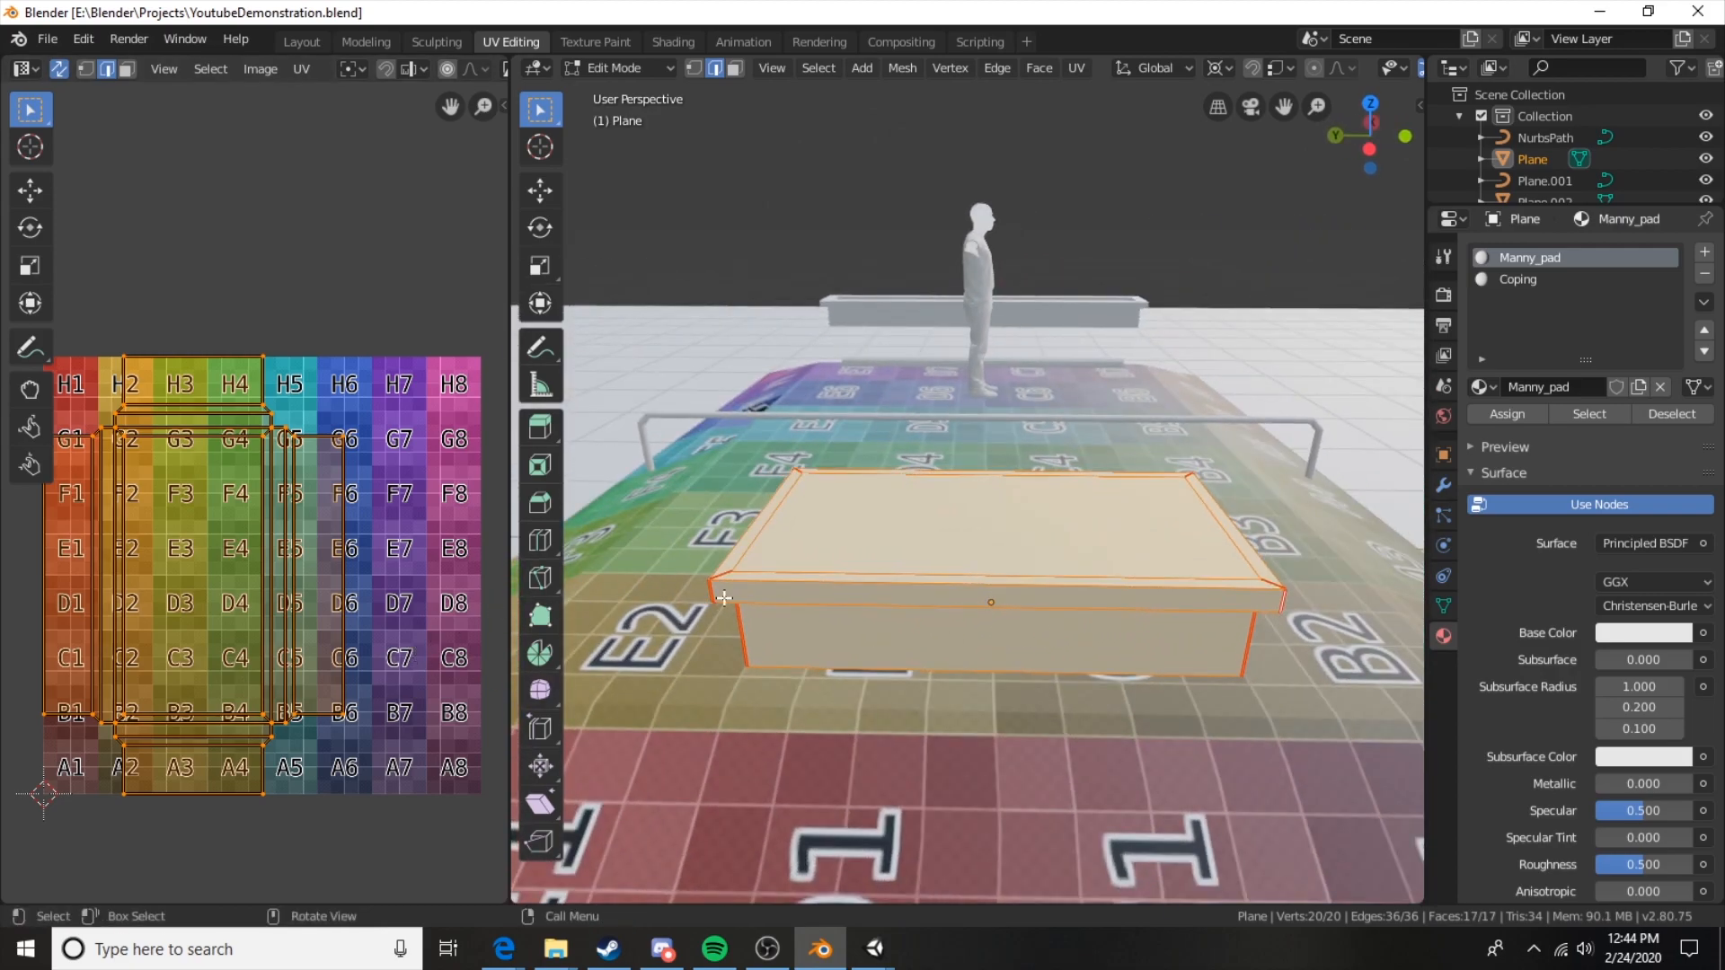
pyautogui.moveTo(797, 629); pyautogui.dragTo(898, 625, button='middle')
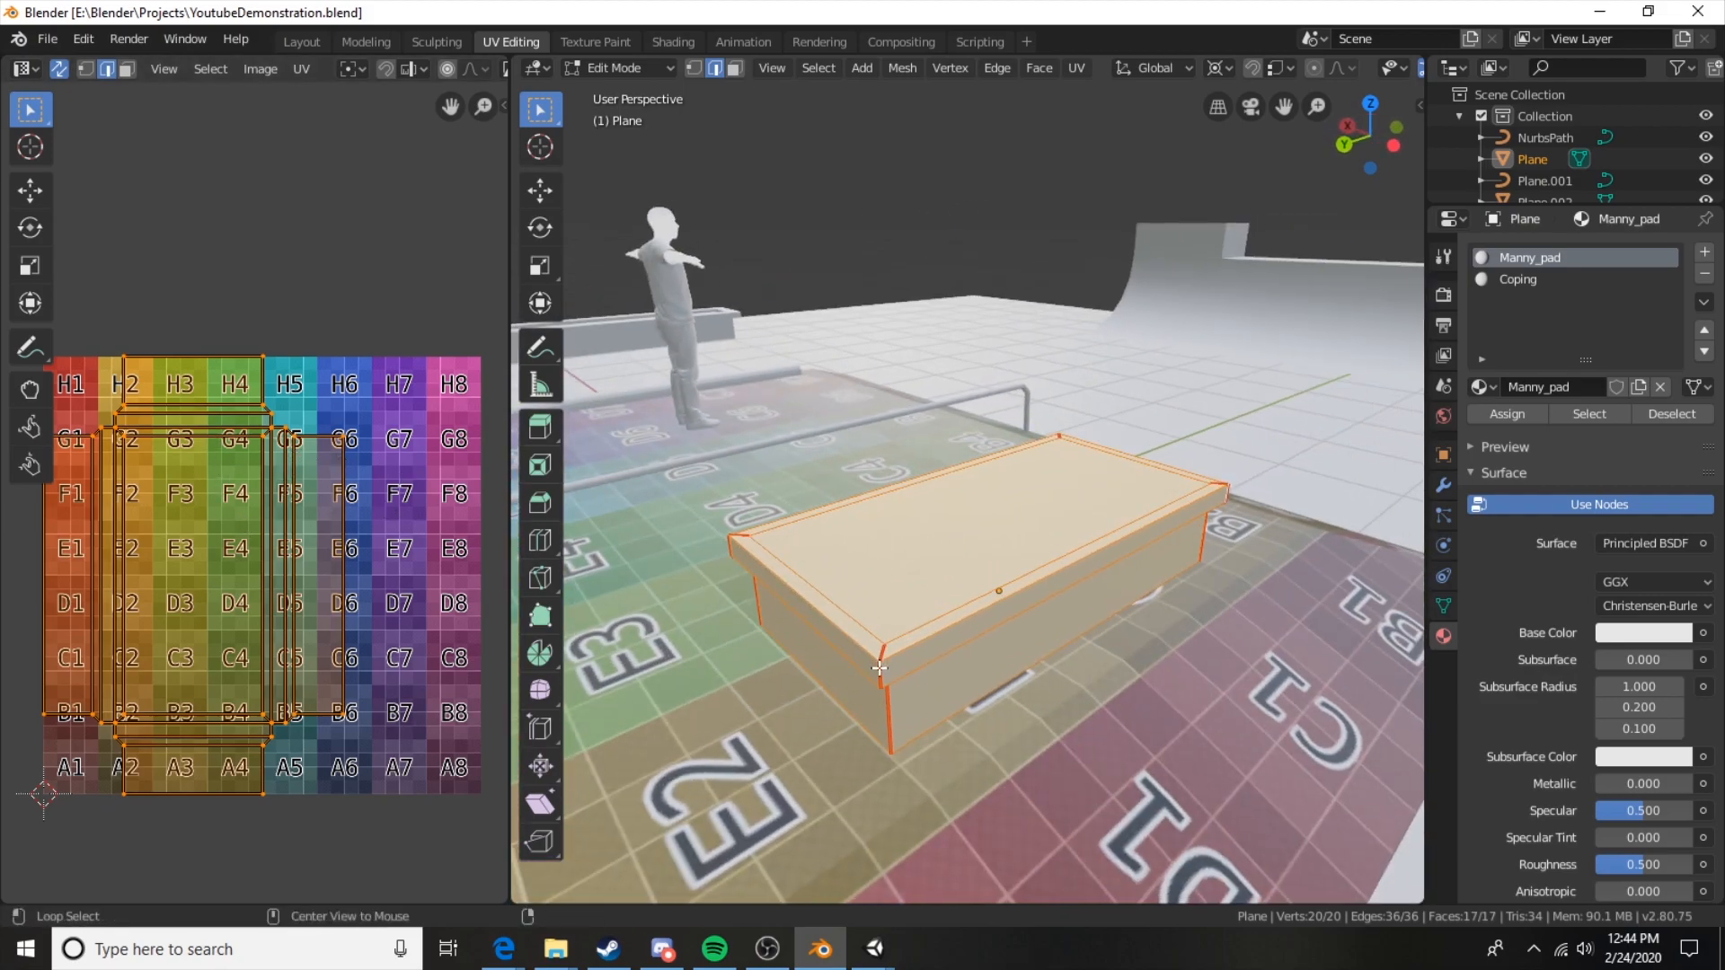
pyautogui.press('1')
pyautogui.click(342, 438)
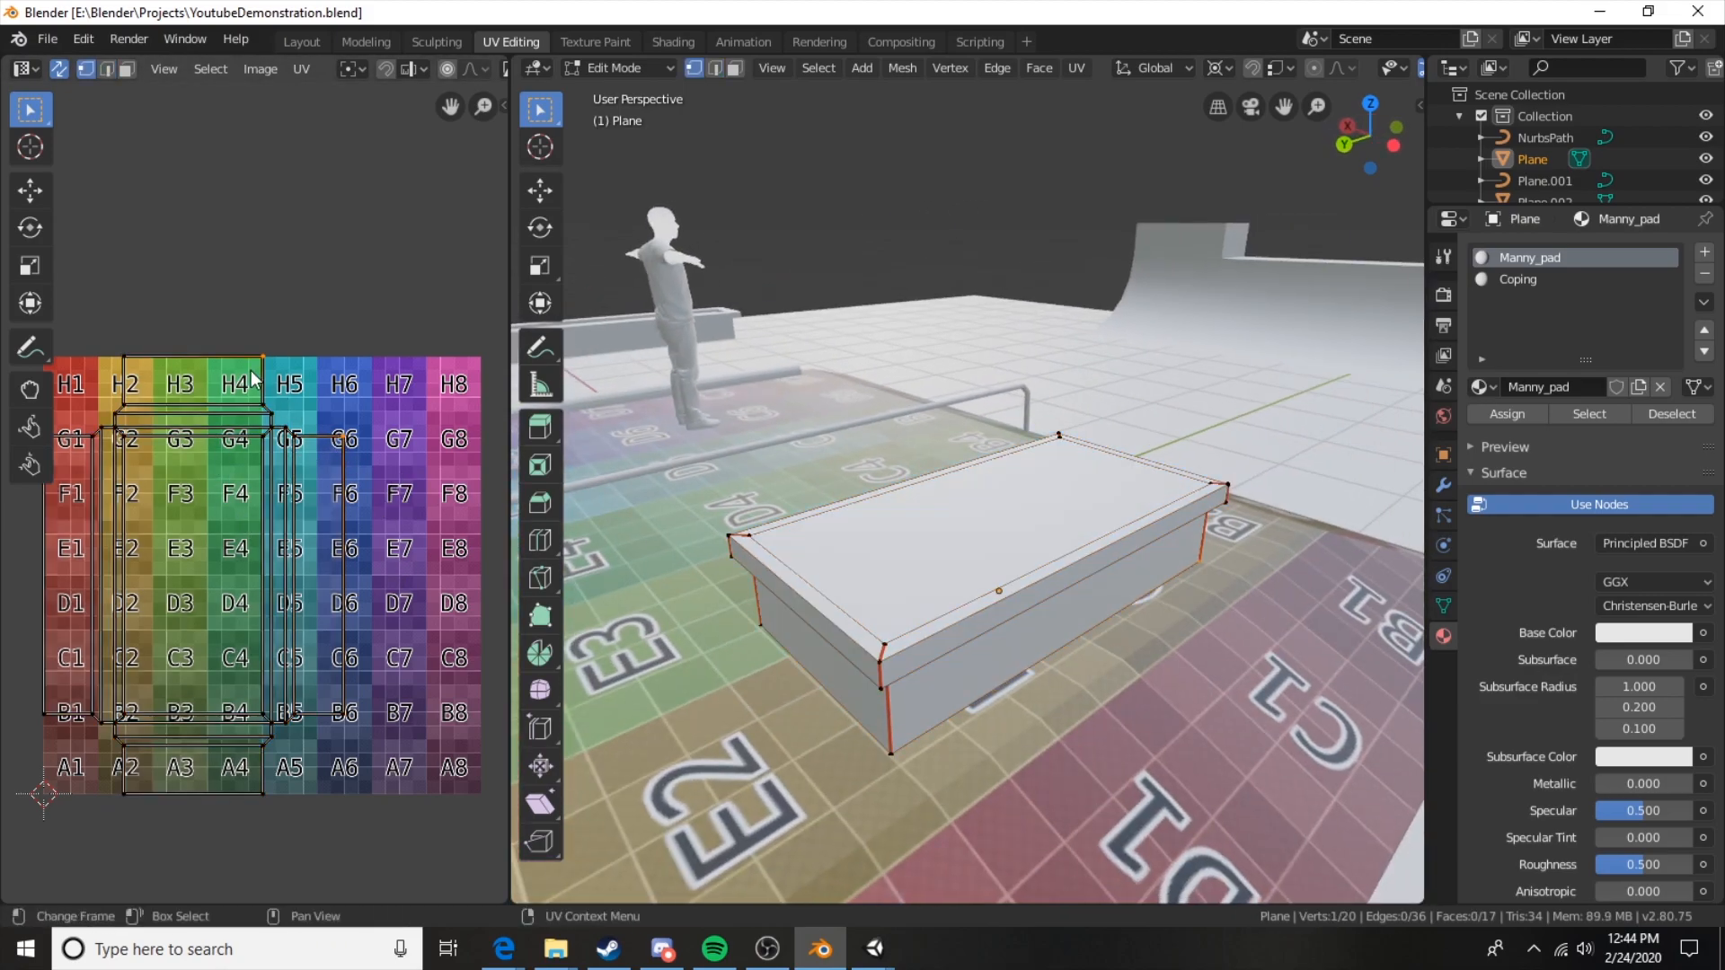
pyautogui.moveTo(717, 480); pyautogui.dragTo(1242, 756, button='middle')
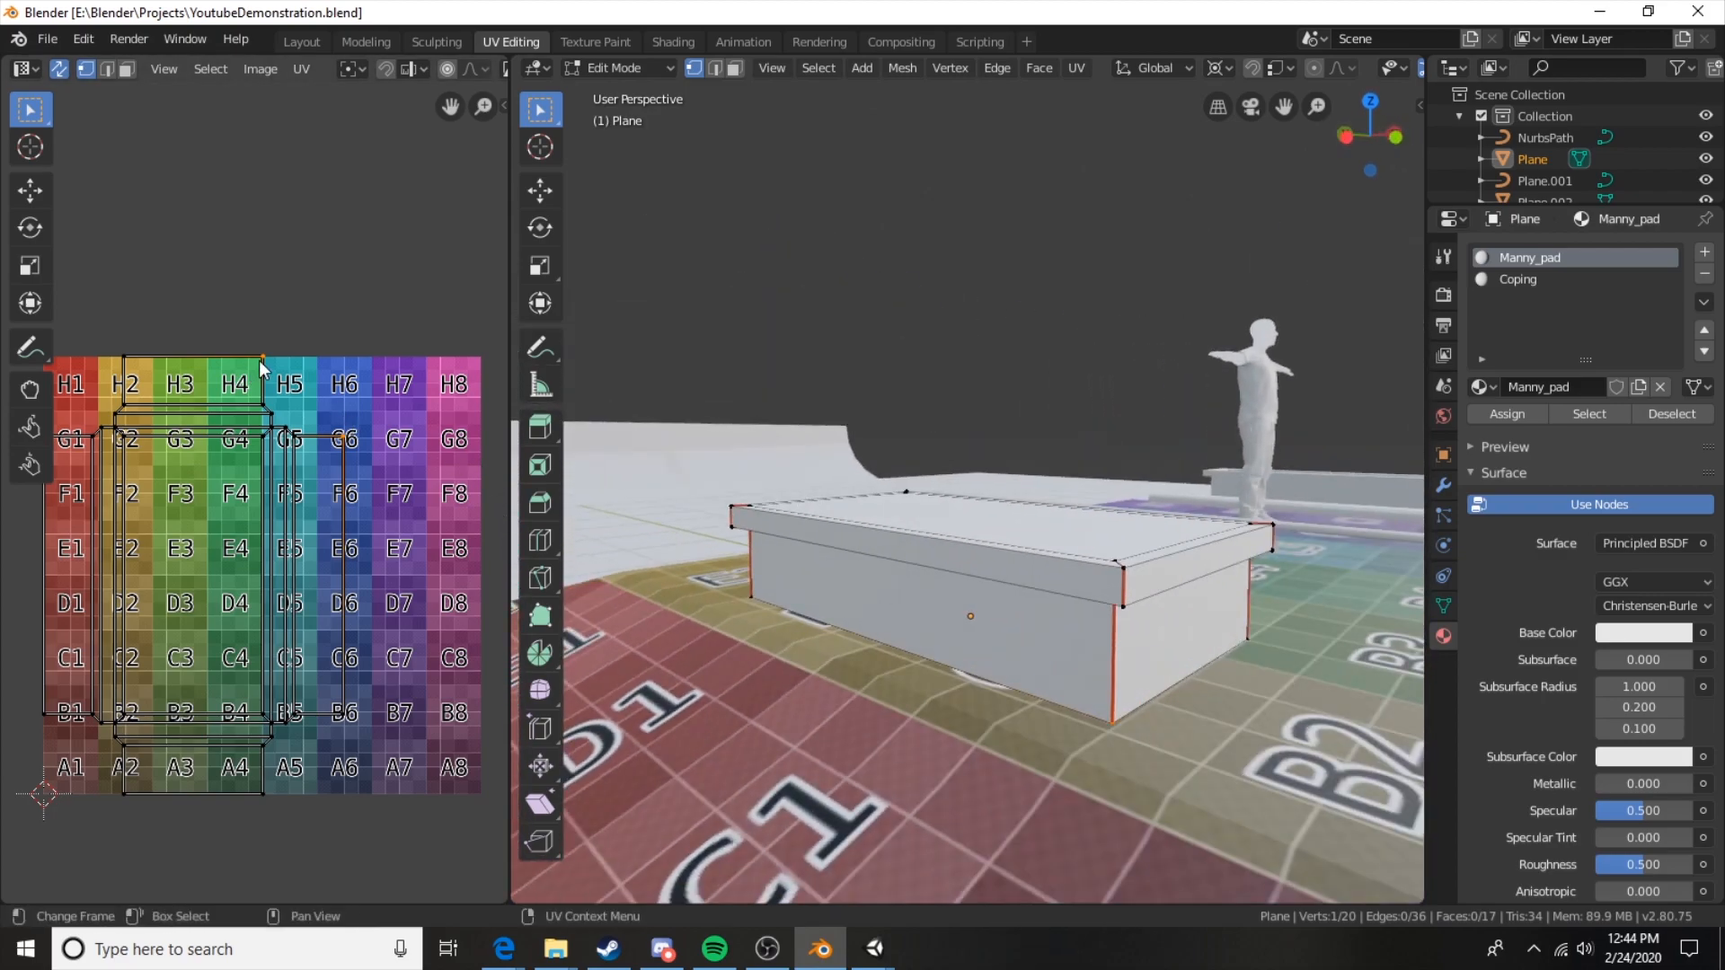
pyautogui.moveTo(1111, 584); pyautogui.dragTo(1100, 606, button='middle')
pyautogui.keyDown('alt'); pyautogui.middleClick(1100, 605); pyautogui.keyUp('alt')
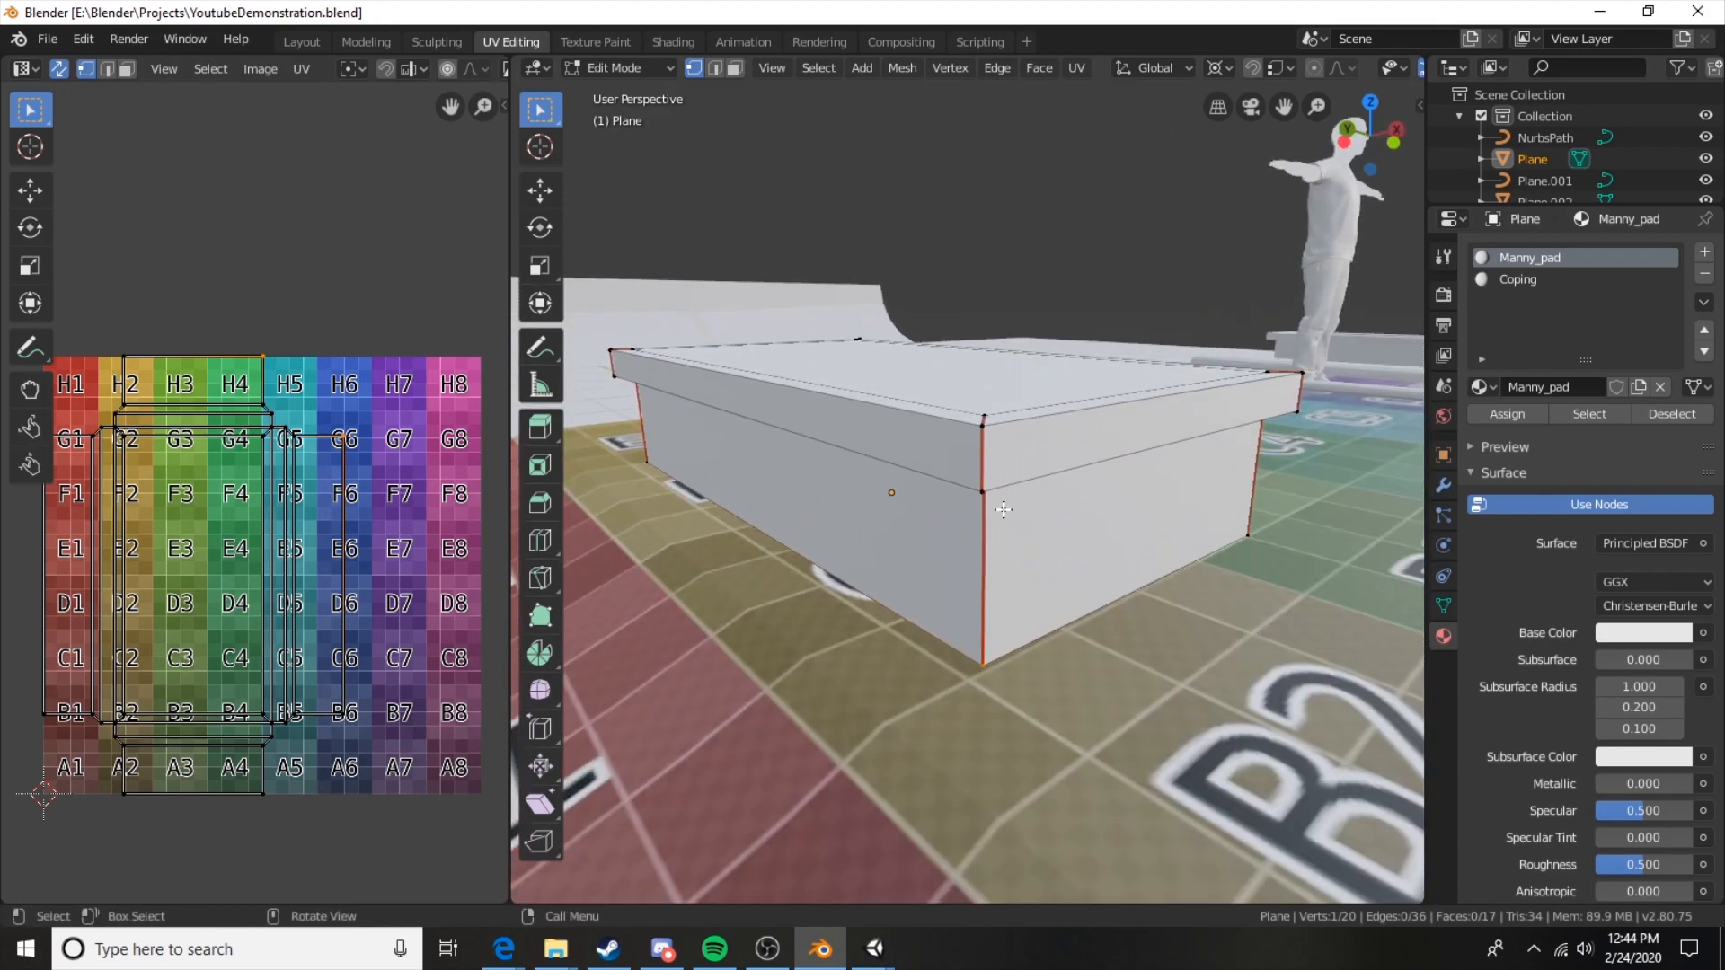
pyautogui.moveTo(951, 511); pyautogui.dragTo(1154, 620, button='middle')
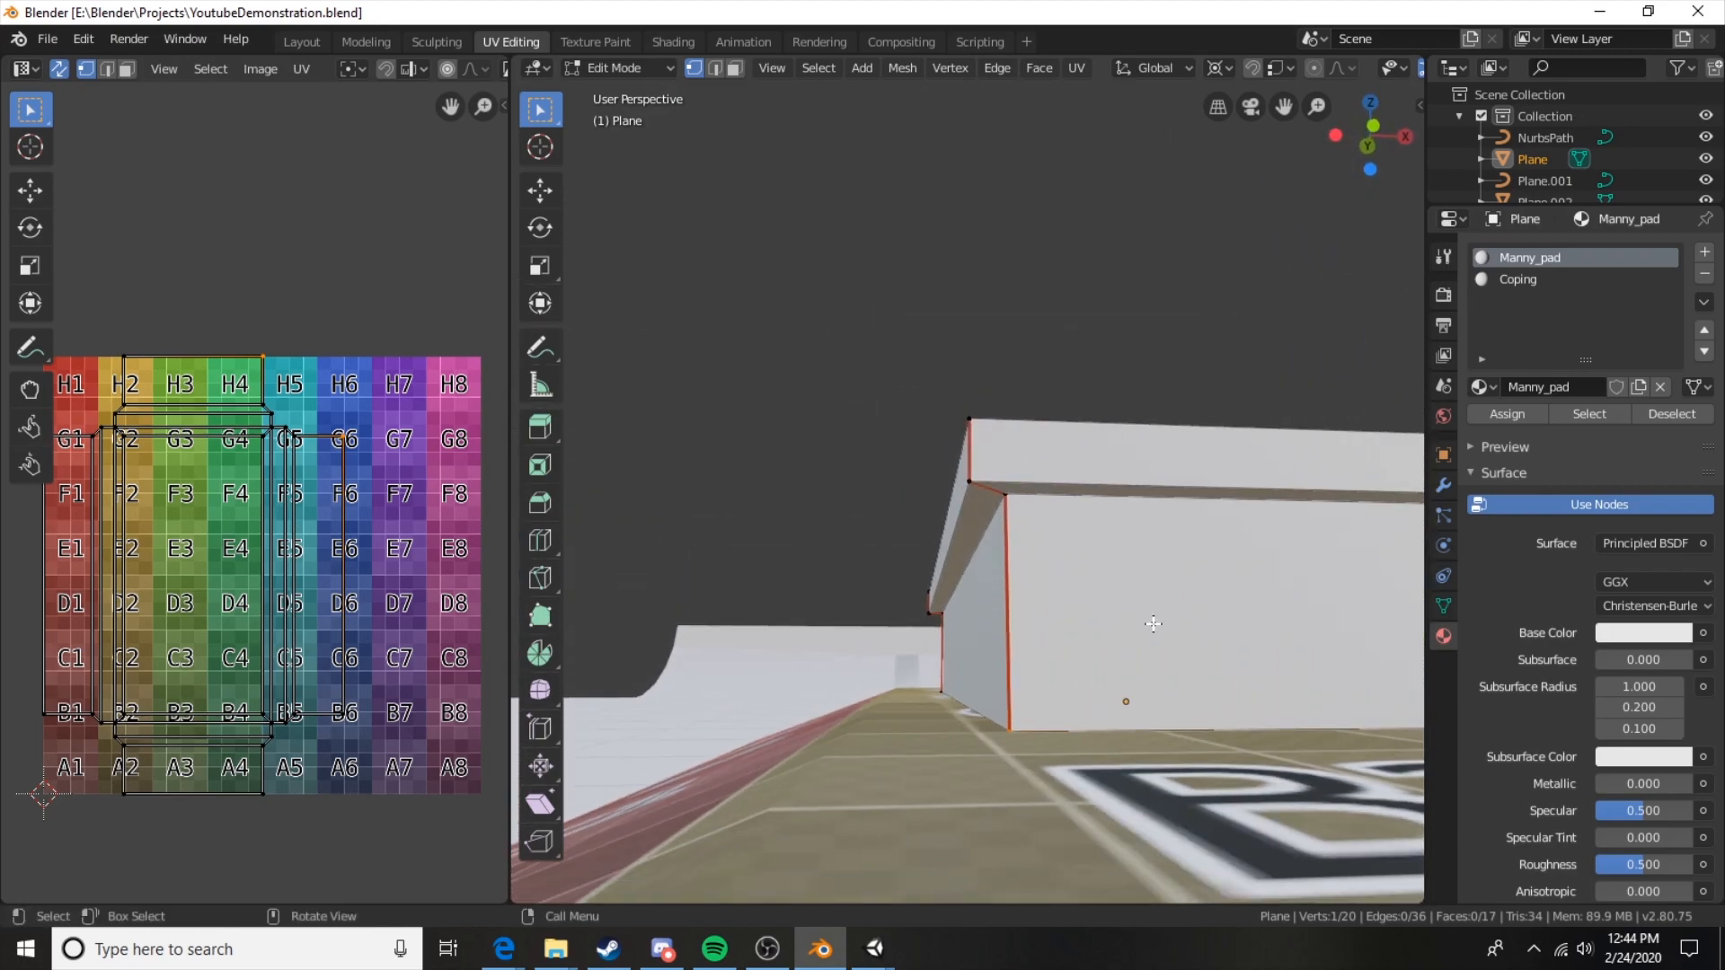
# Mark a seam along the lower outer edge loop around the manny pad's overhanging lip.
pyautogui.press('2')
pyautogui.keyDown('alt'); pyautogui.click(1028, 507); pyautogui.keyUp('alt')
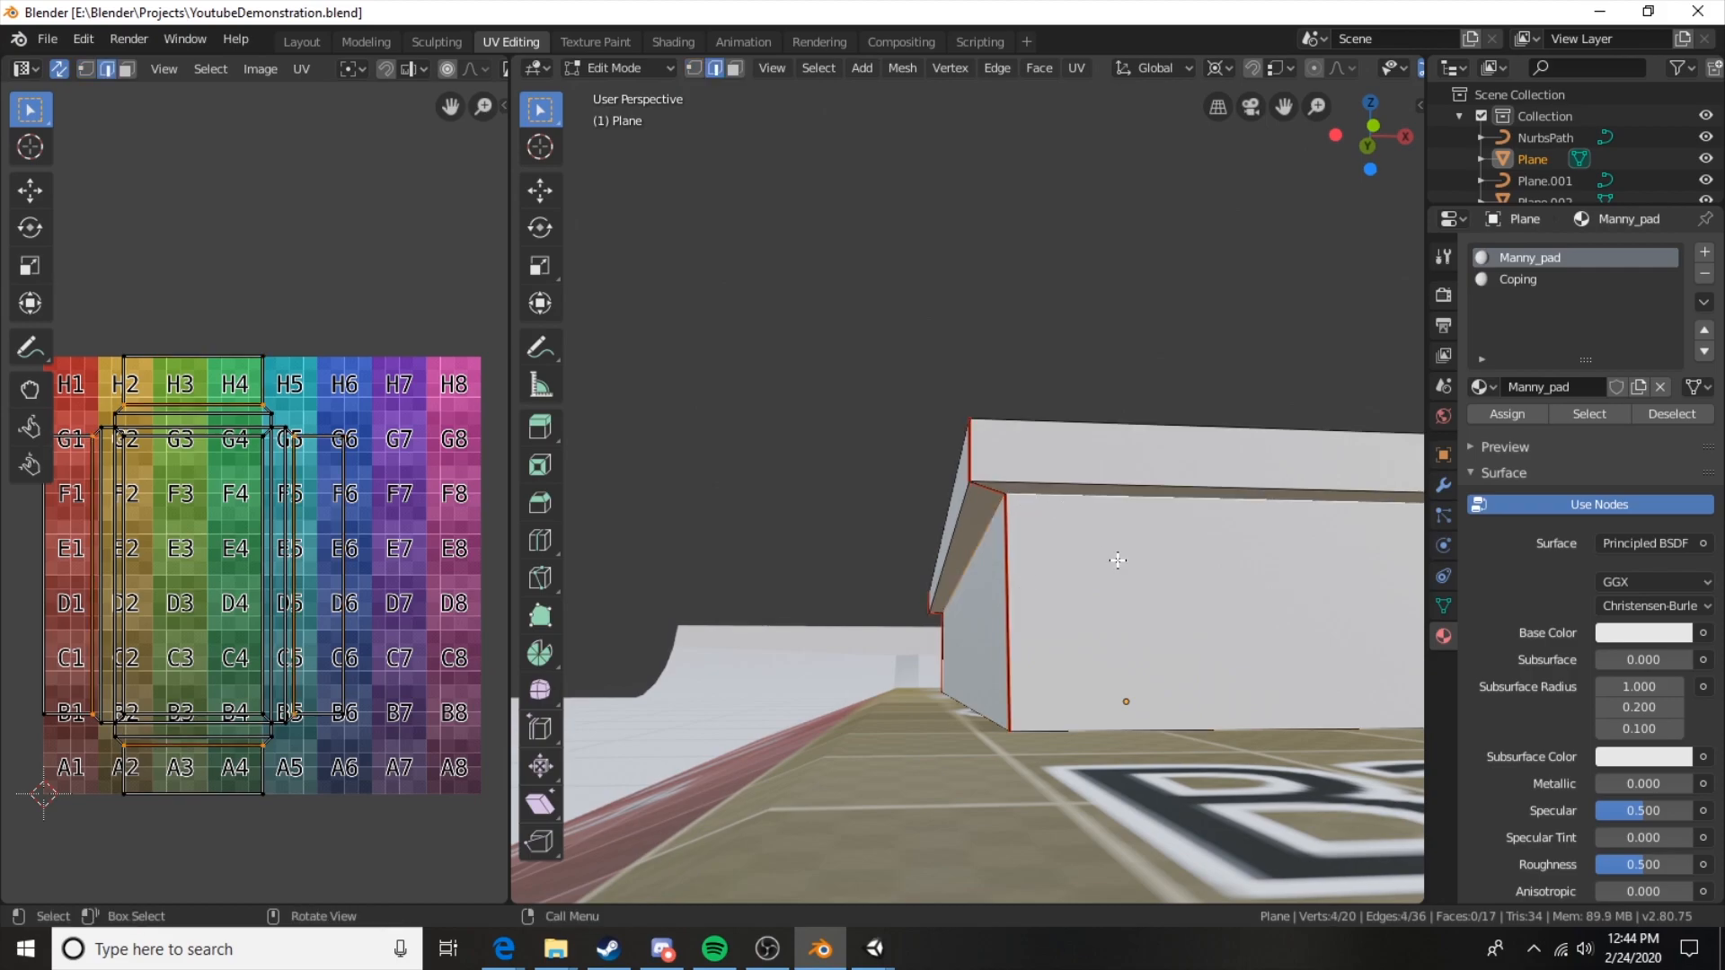
pyautogui.moveTo(1043, 510); pyautogui.dragTo(1090, 481, button='middle')
pyautogui.keyDown('alt'); pyautogui.click(1053, 495); pyautogui.keyUp('alt')
pyautogui.hotkey('ctrl', 'e')
pyautogui.click(1023, 521)
# Compare the faces under the manny pad's lip and around its base with their islands in the UV layout.
pyautogui.press('3')
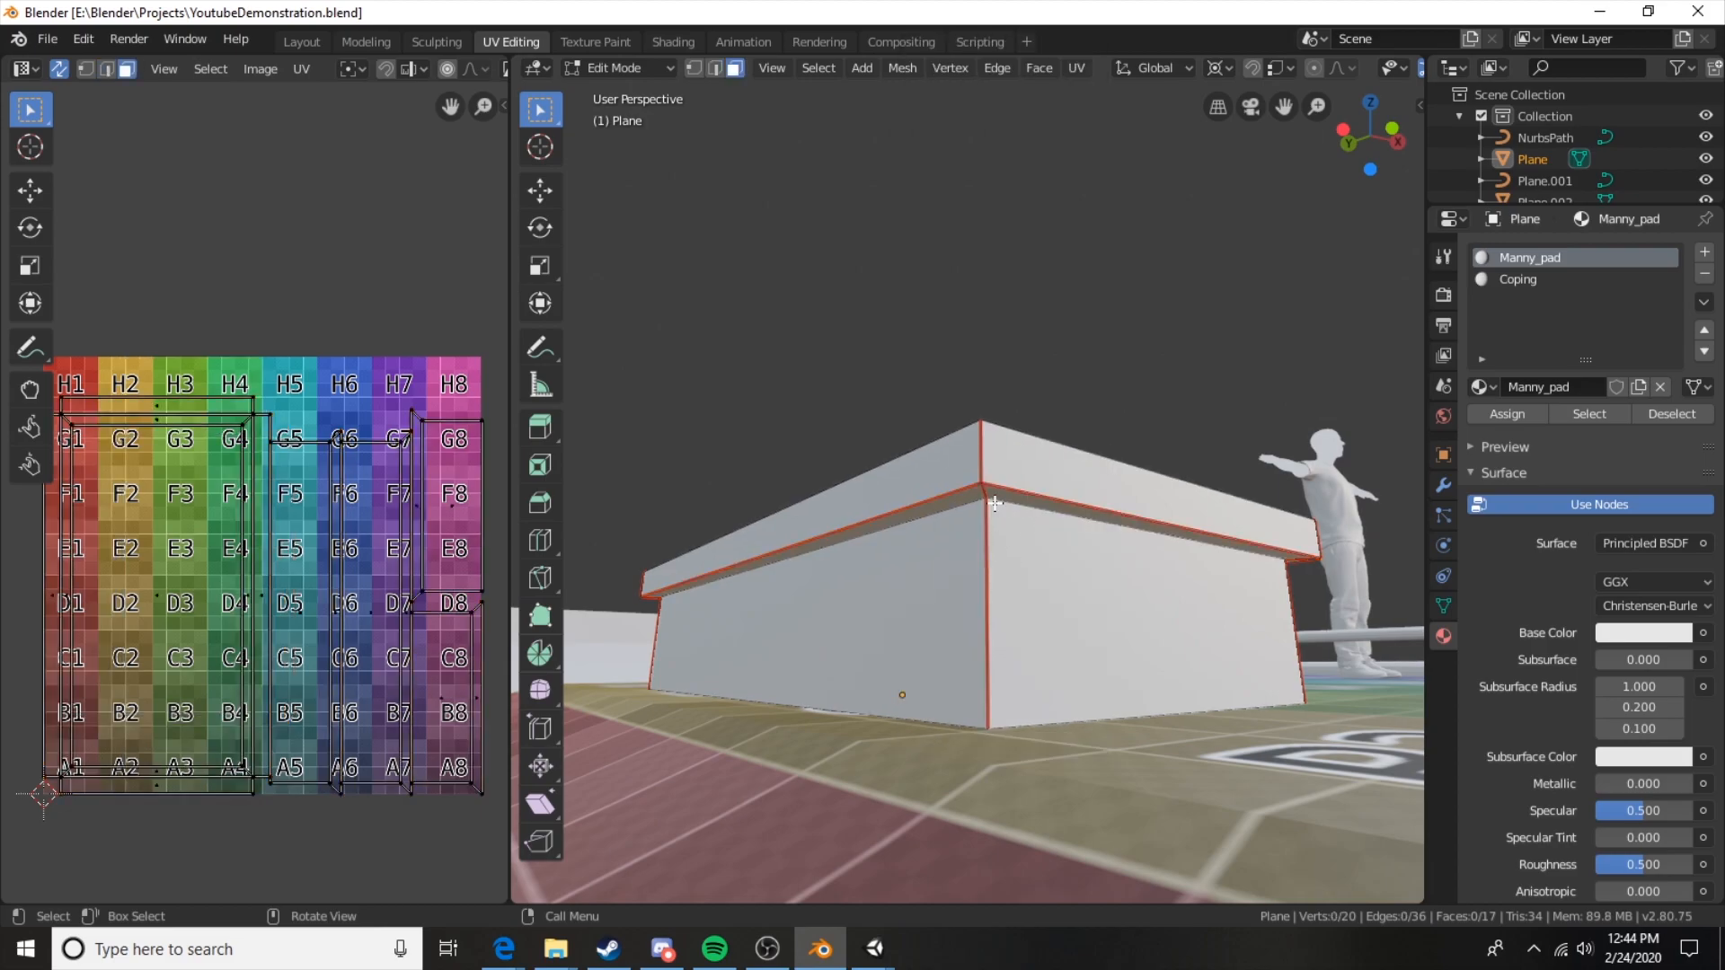
pyautogui.click(1080, 509)
pyautogui.click(944, 497)
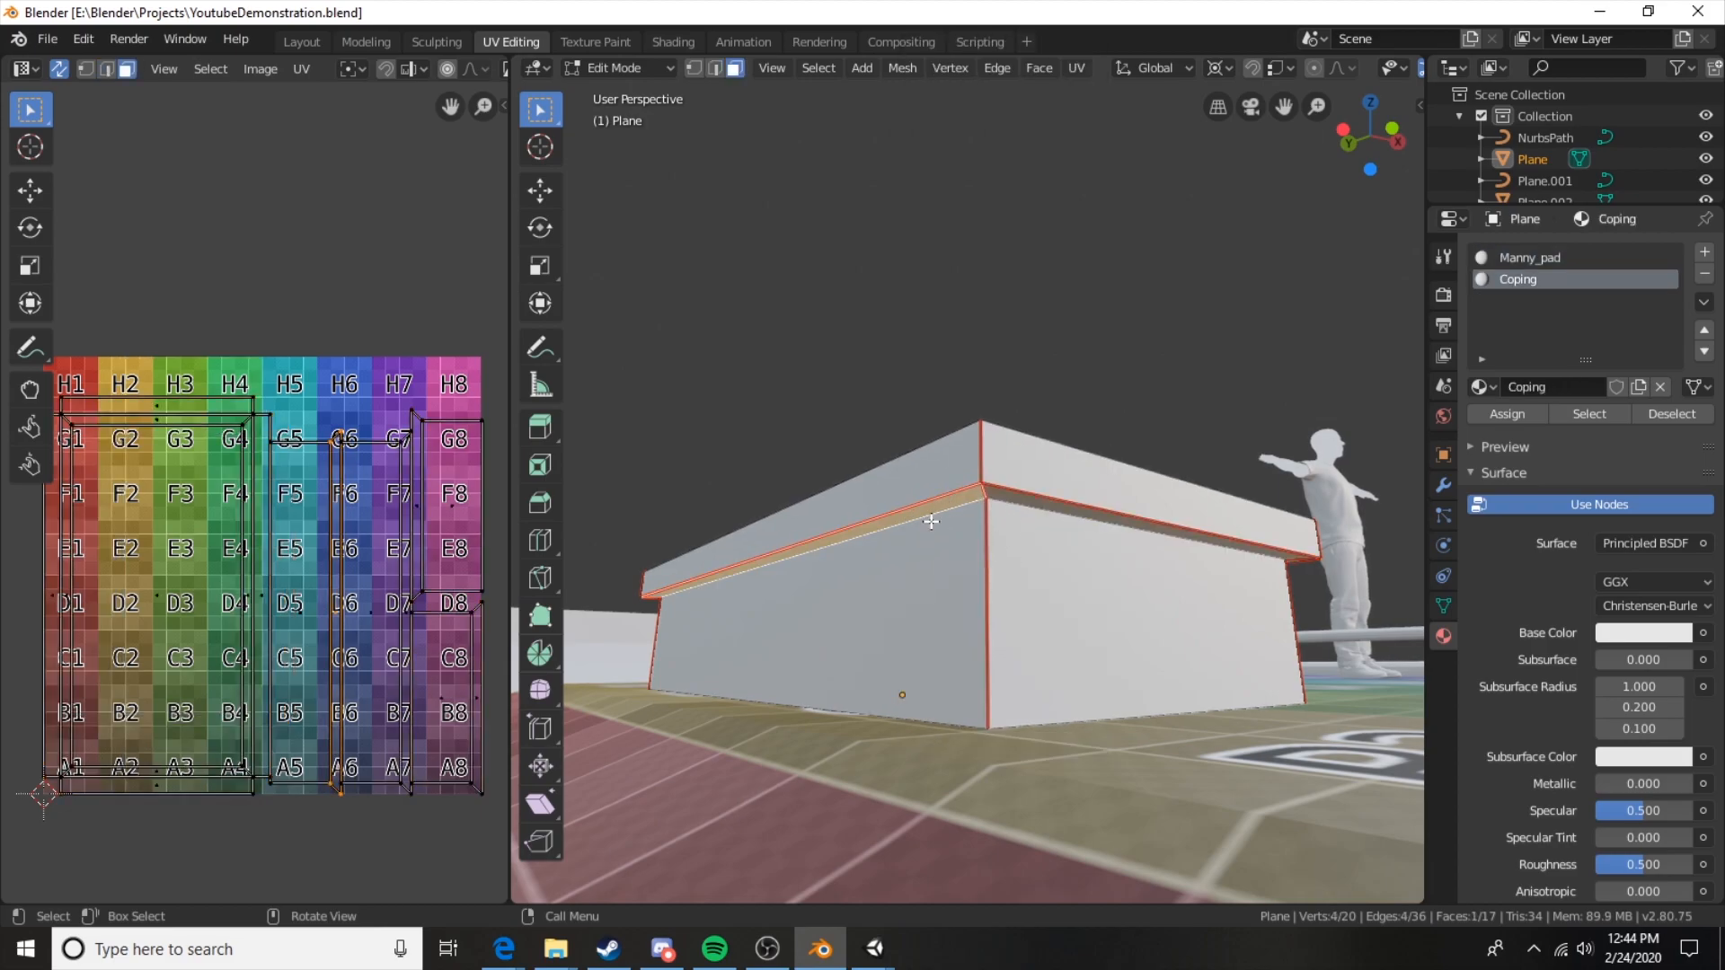
pyautogui.moveTo(997, 521); pyautogui.dragTo(678, 555, button='middle')
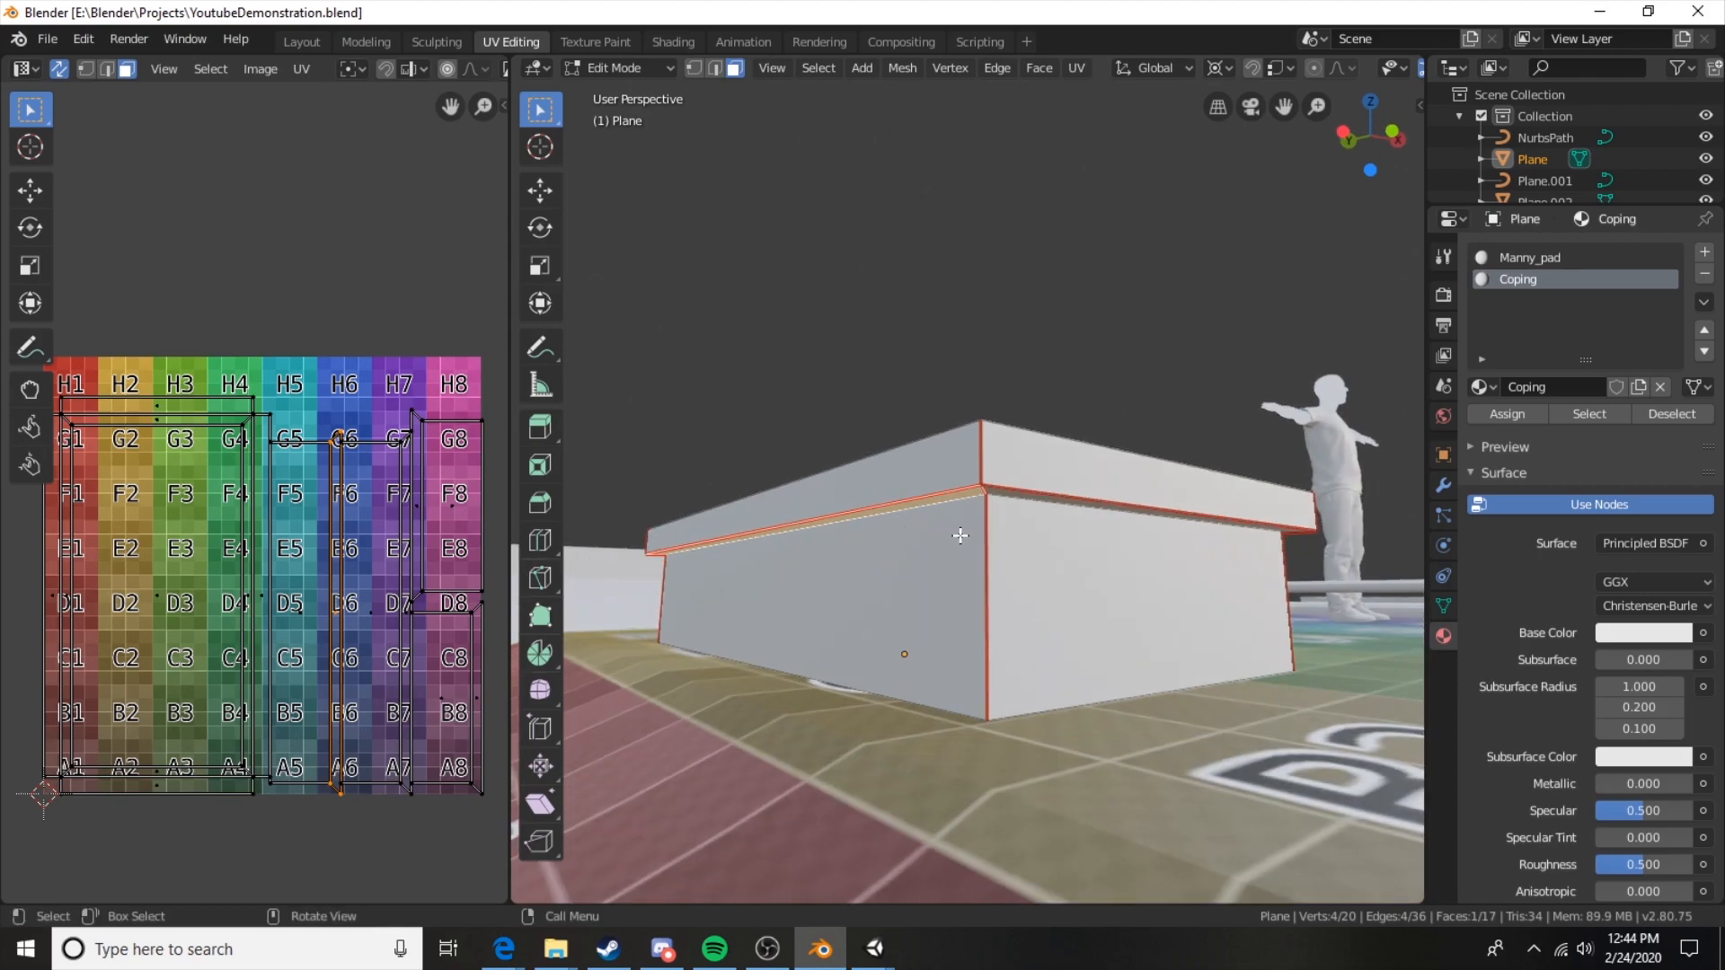
pyautogui.keyDown('alt'); pyautogui.click(983, 491); pyautogui.keyUp('alt')
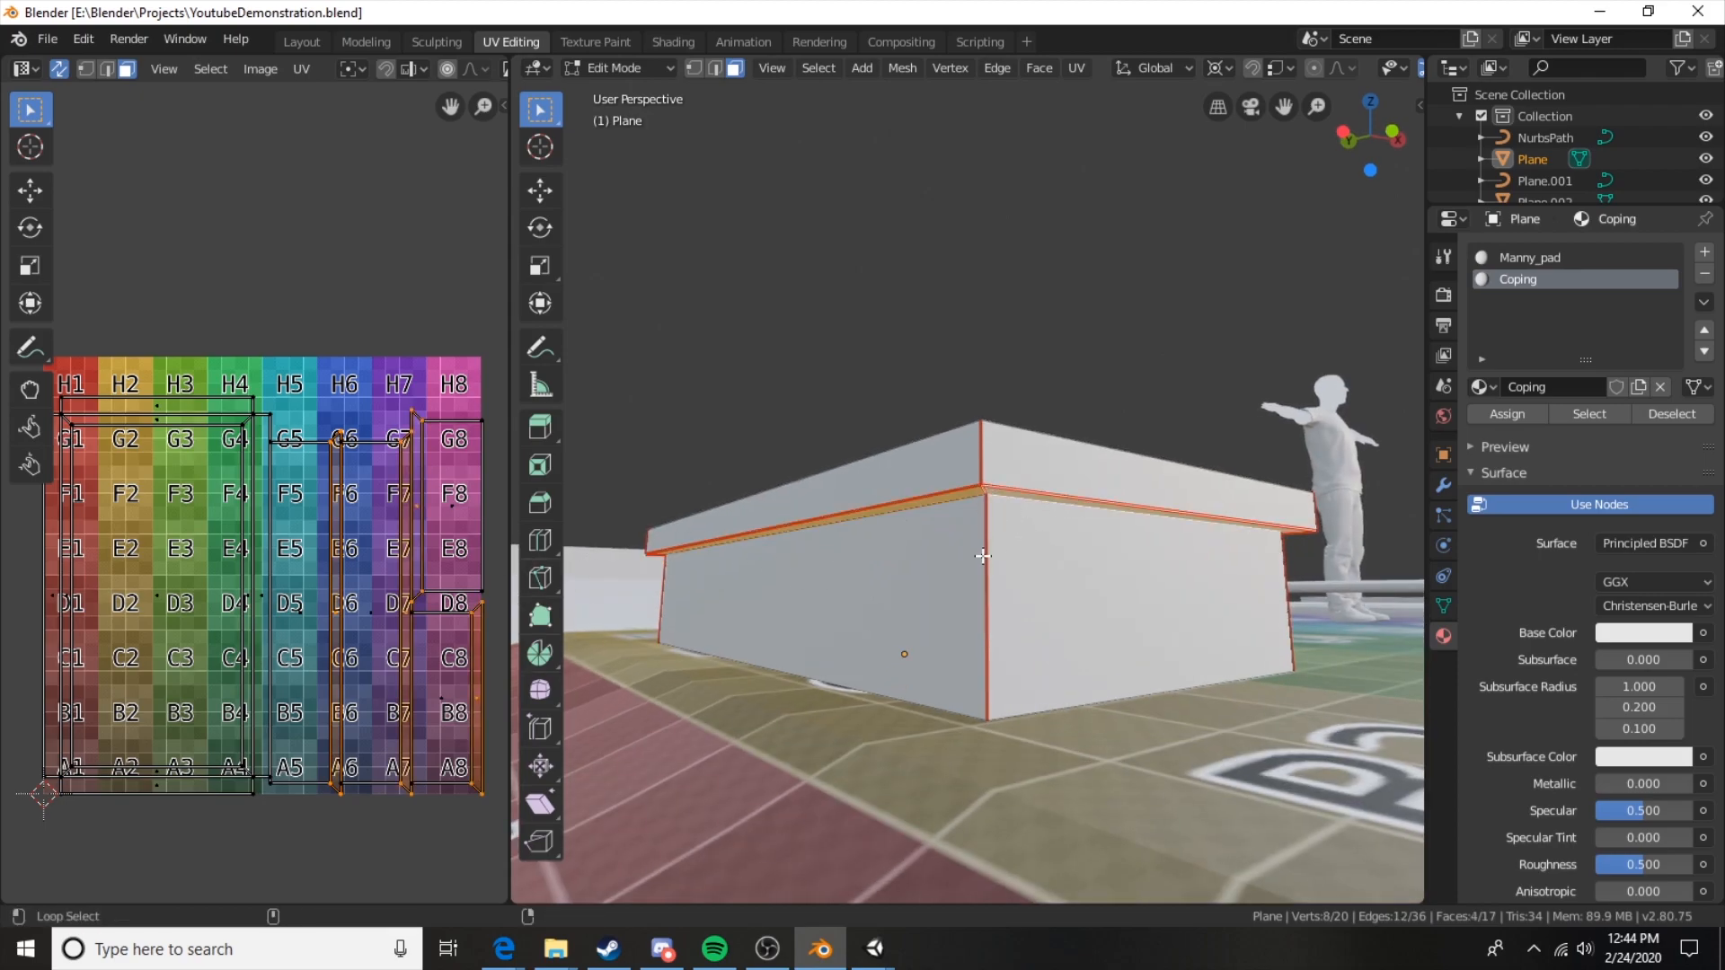
pyautogui.keyDown('alt'); pyautogui.keyDown('shift'); pyautogui.click(984, 556); pyautogui.keyUp('shift'); pyautogui.keyUp('alt')
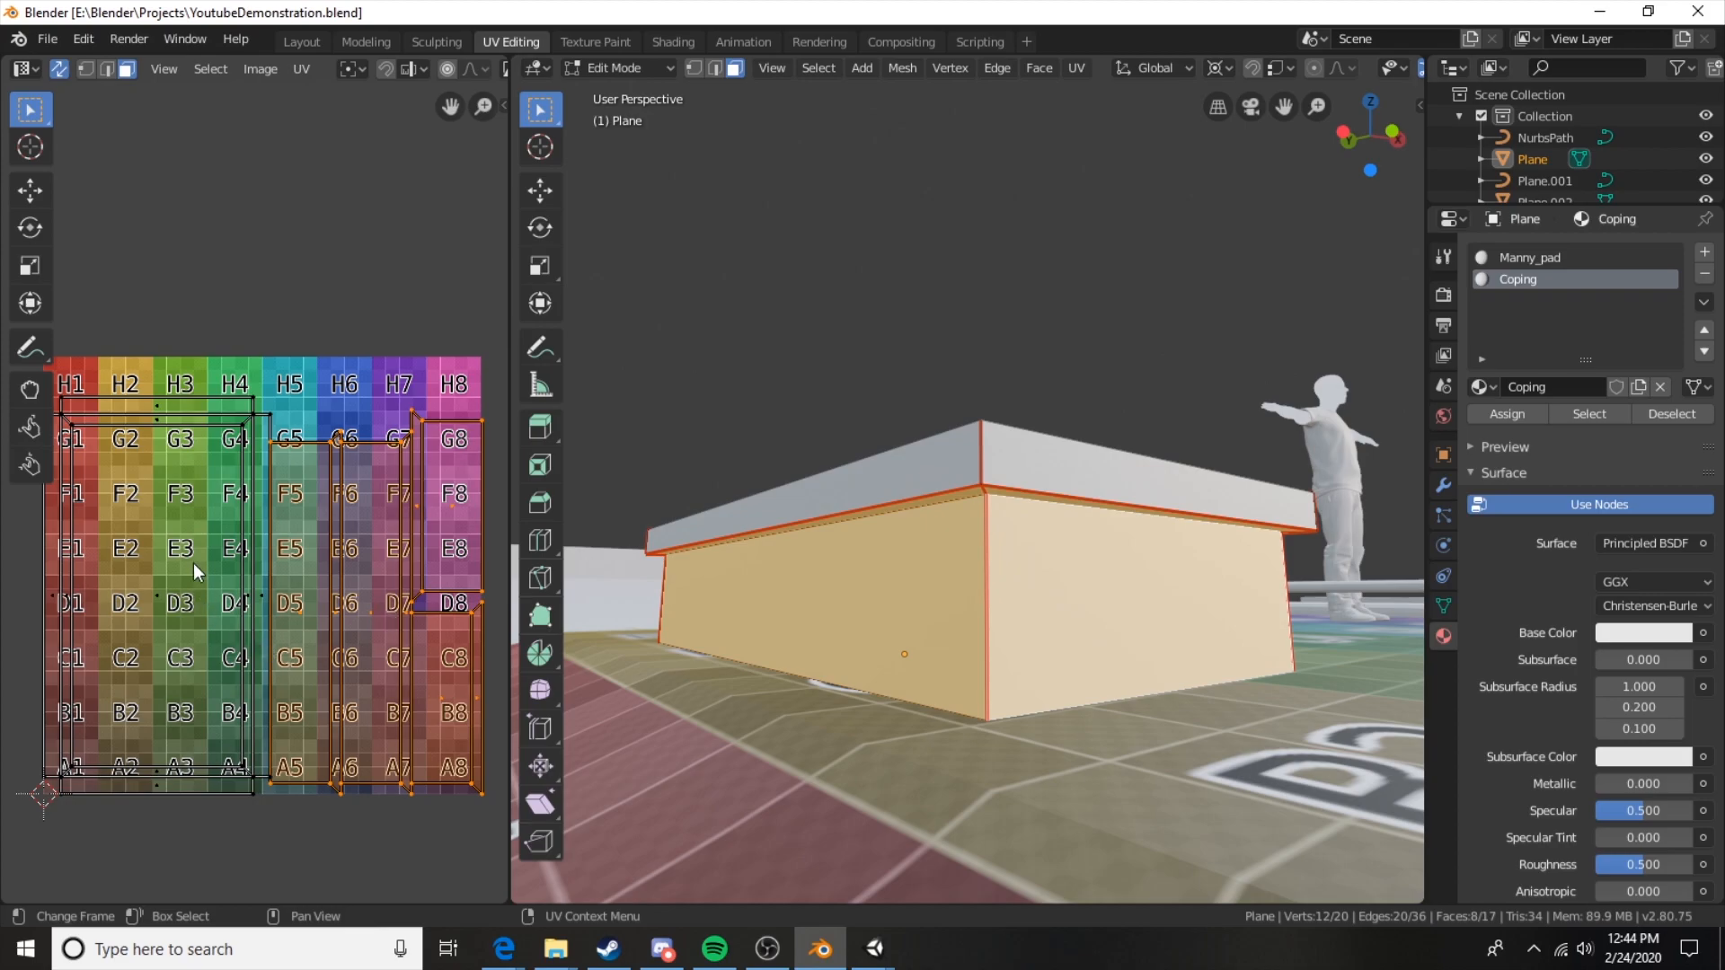
# Clear the seam along the lower outer edge loop of the manny pad's lip and select the whole mesh.
pyautogui.press('a')
pyautogui.press('2')
pyautogui.keyDown('alt'); pyautogui.click(1003, 496); pyautogui.keyUp('alt')
pyautogui.rightClick(1005, 498)
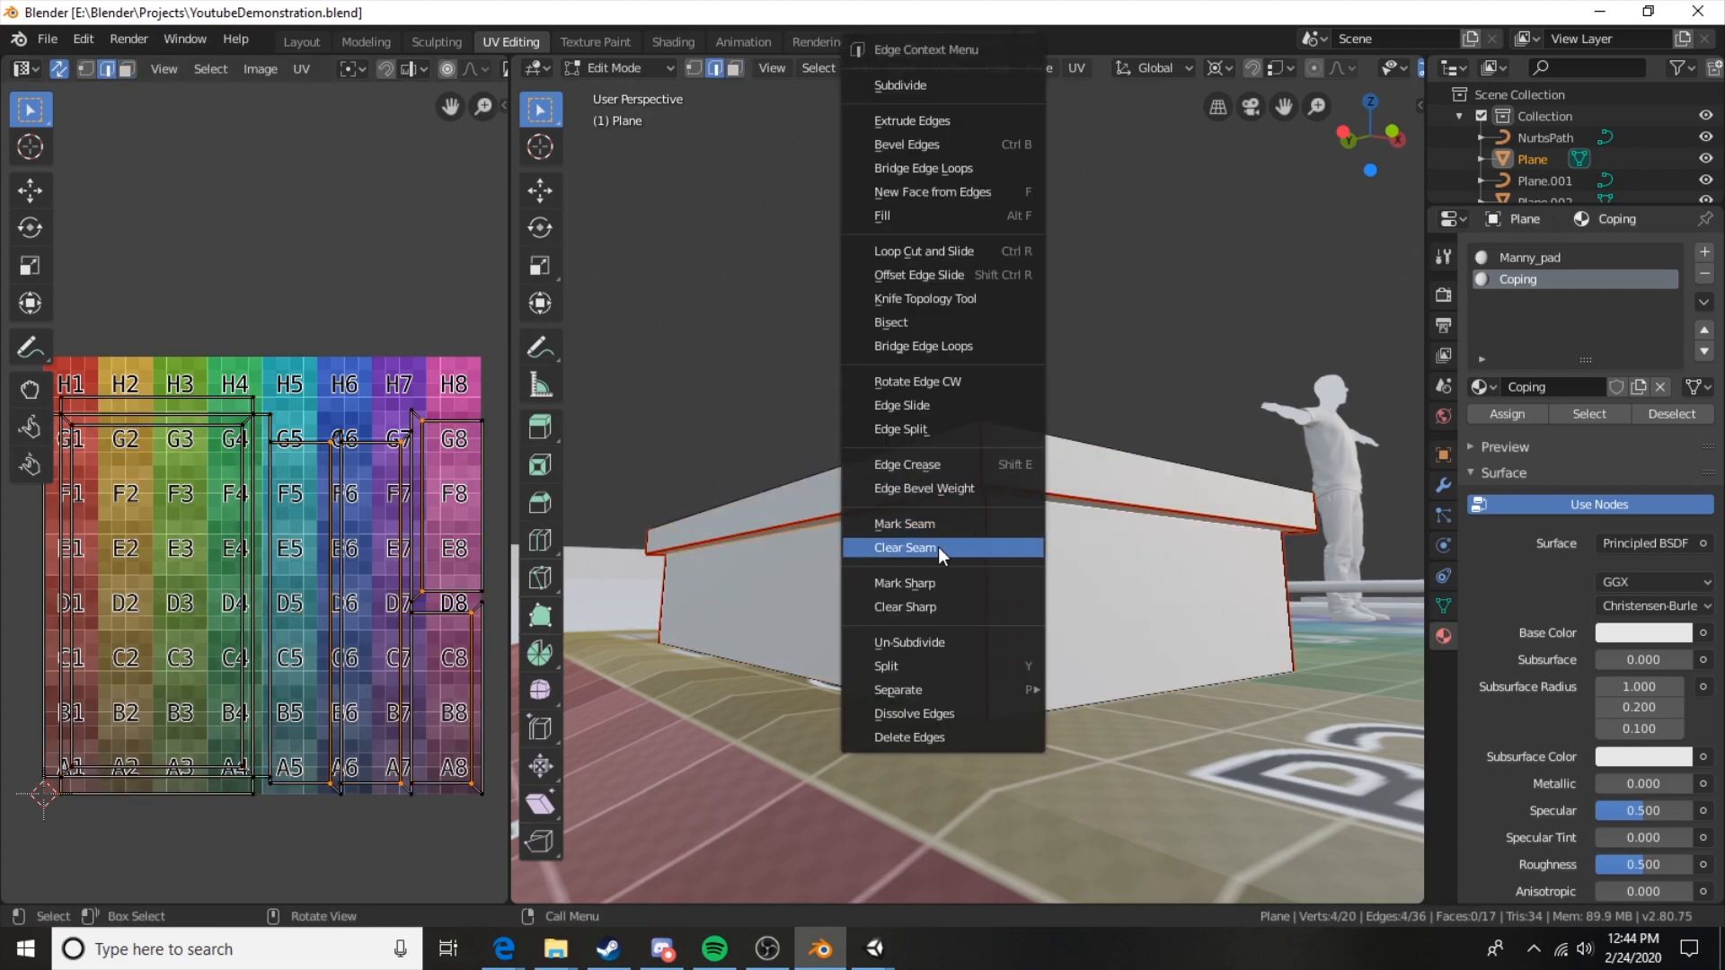
pyautogui.click(938, 548)
pyautogui.press('a')
pyautogui.press('u')
pyautogui.press('u')
# Examine the manny pad from several sides, checking single lip and base faces against the updated UV layout.
pyautogui.moveTo(1053, 584); pyautogui.dragTo(1112, 571, button='middle')
pyautogui.moveTo(853, 539); pyautogui.dragTo(1042, 607, button='middle')
pyautogui.press('3')
pyautogui.click(998, 485)
pyautogui.click(974, 488)
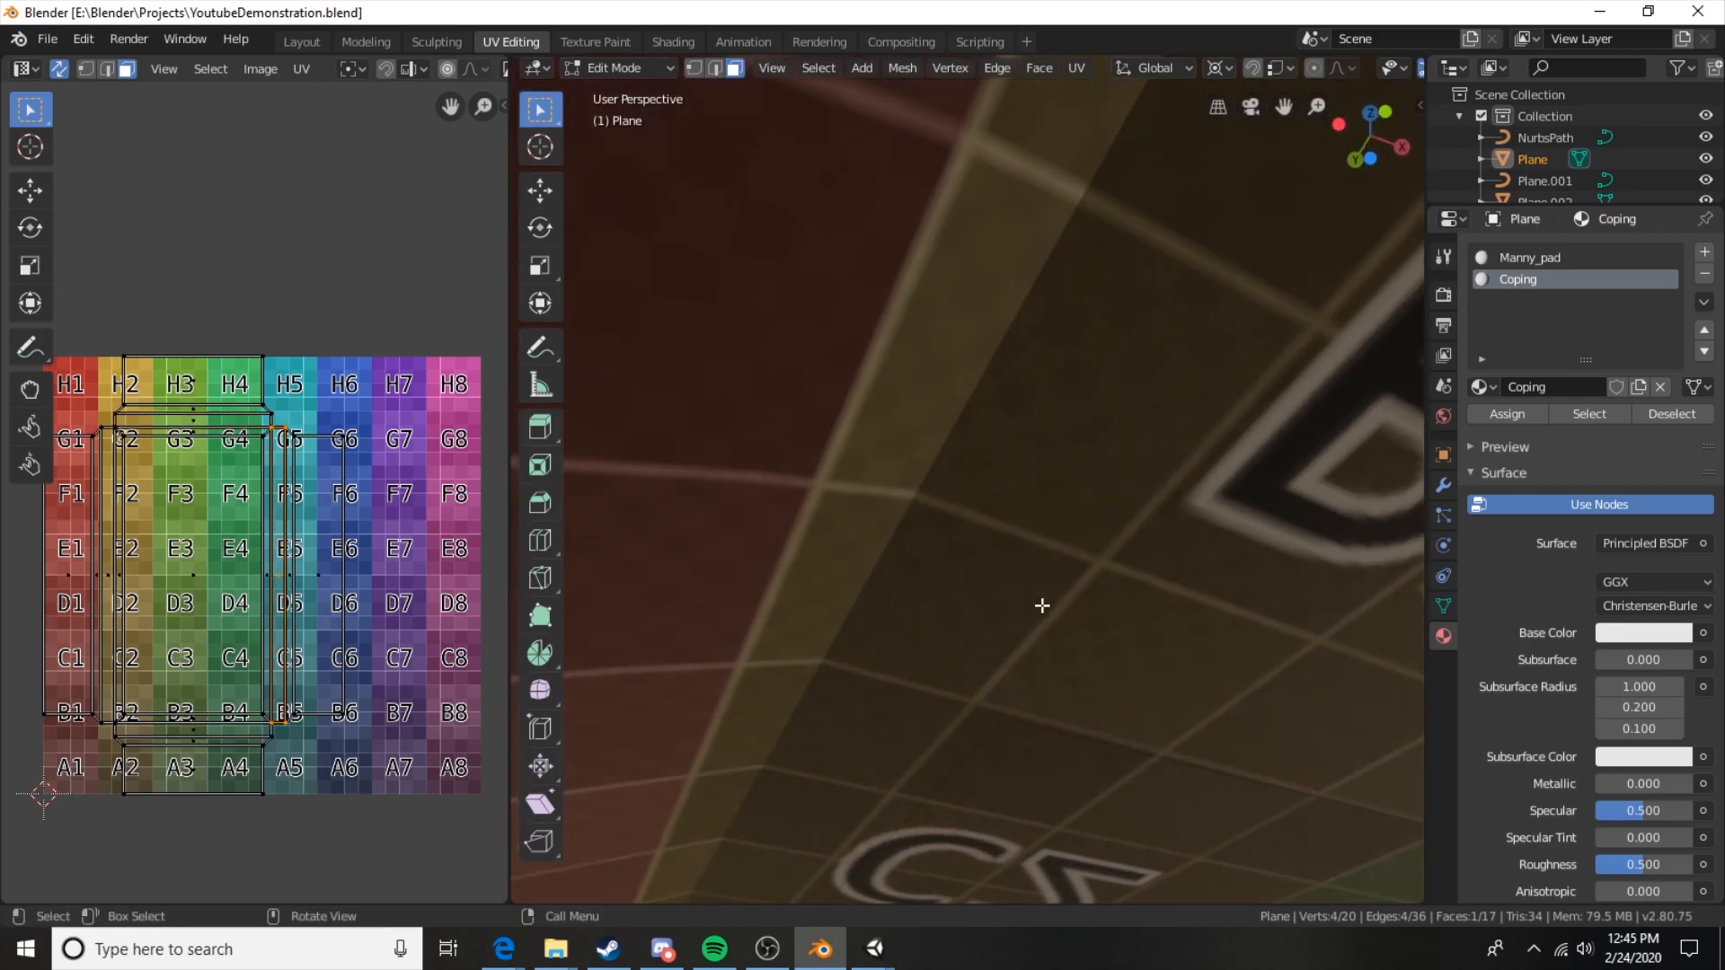
pyautogui.moveTo(1061, 787); pyautogui.dragTo(1023, 628, button='middle')
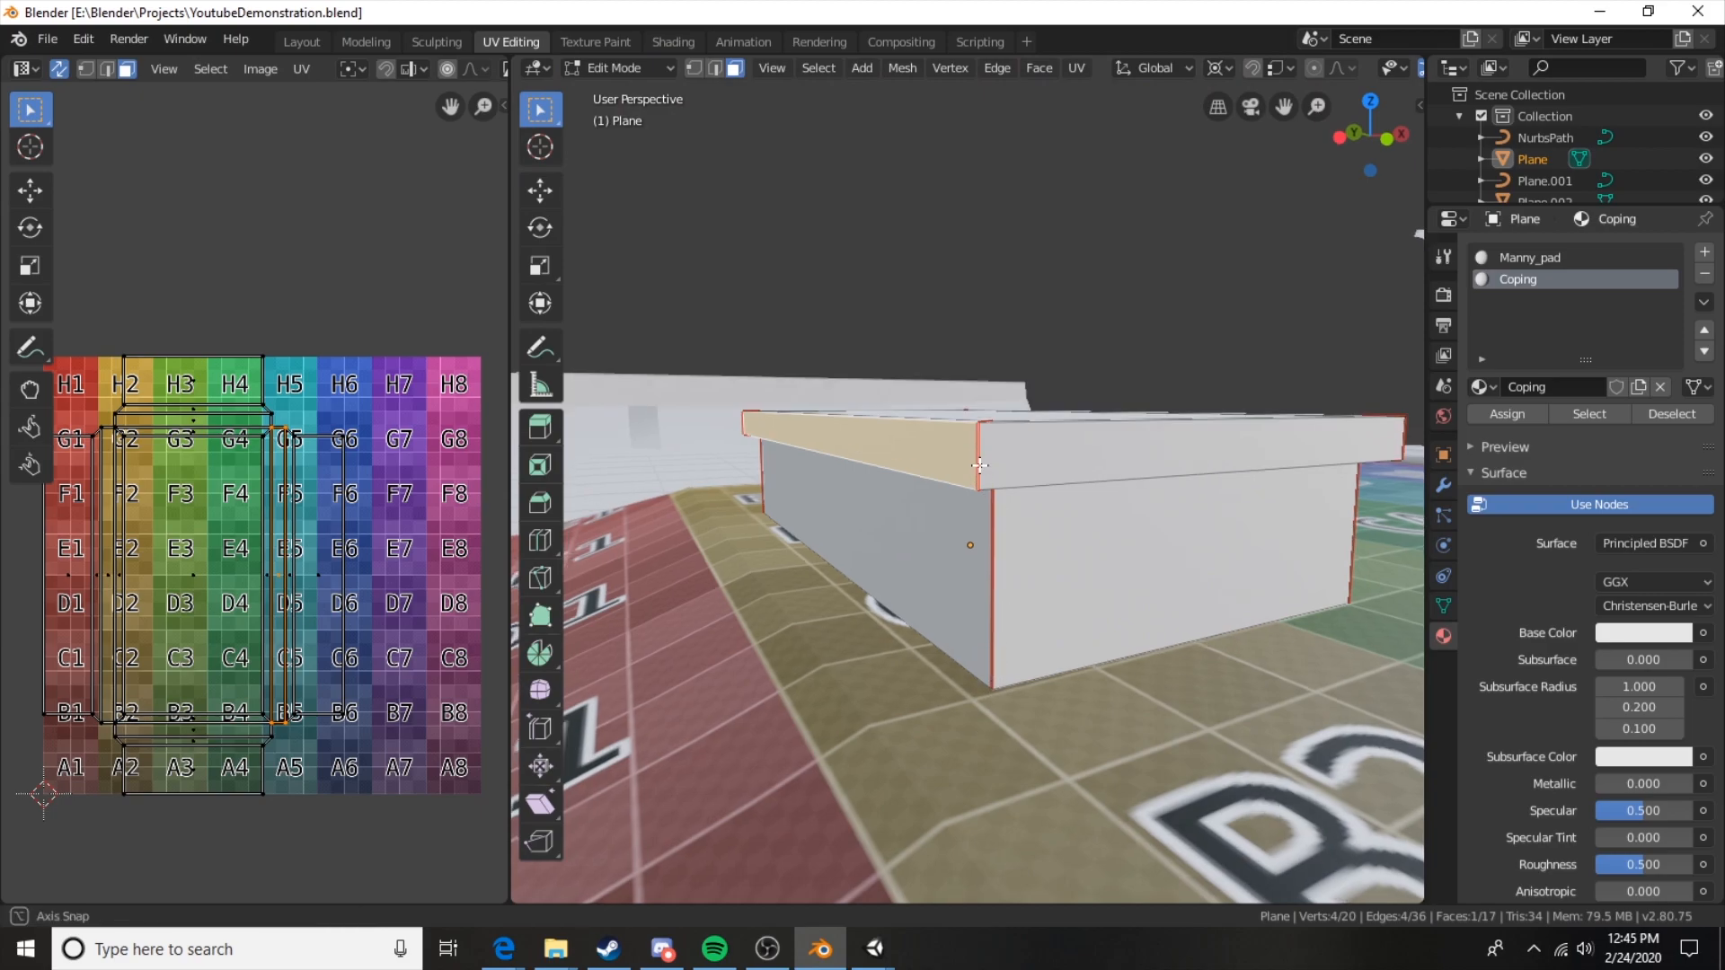
pyautogui.moveTo(983, 456); pyautogui.dragTo(988, 400, button='middle')
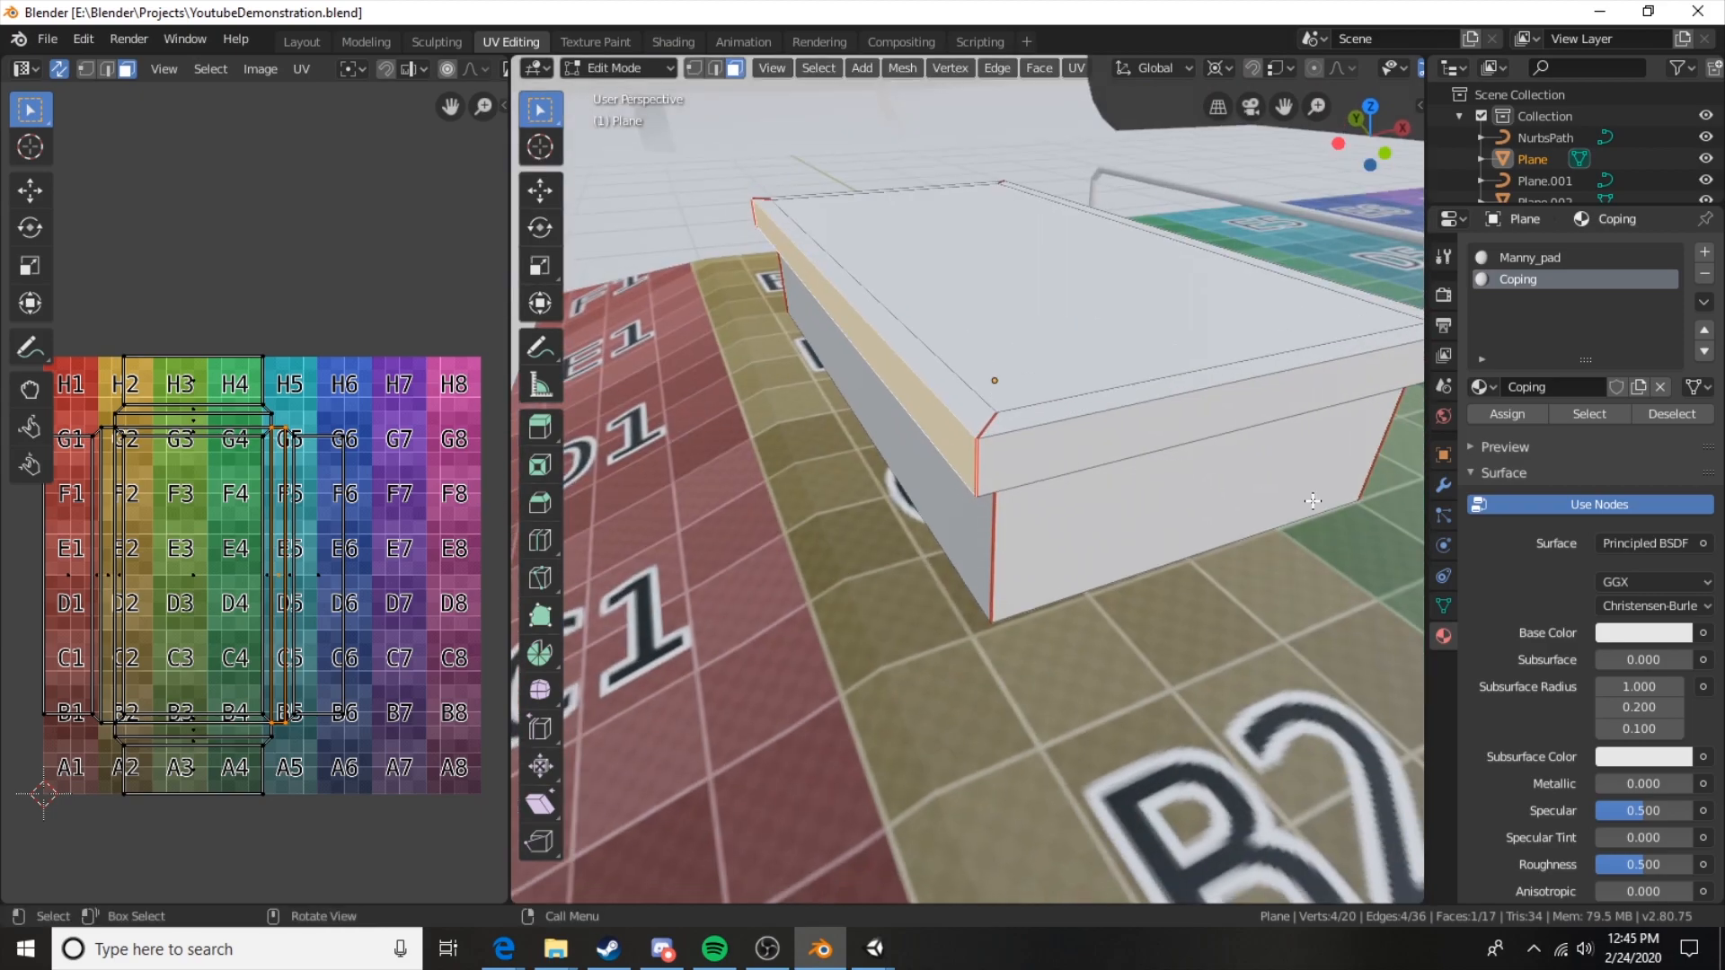
pyautogui.moveTo(1315, 501); pyautogui.dragTo(1389, 505, button='middle')
pyautogui.moveTo(1150, 492); pyautogui.dragTo(1097, 470, button='middle')
pyautogui.click(983, 508)
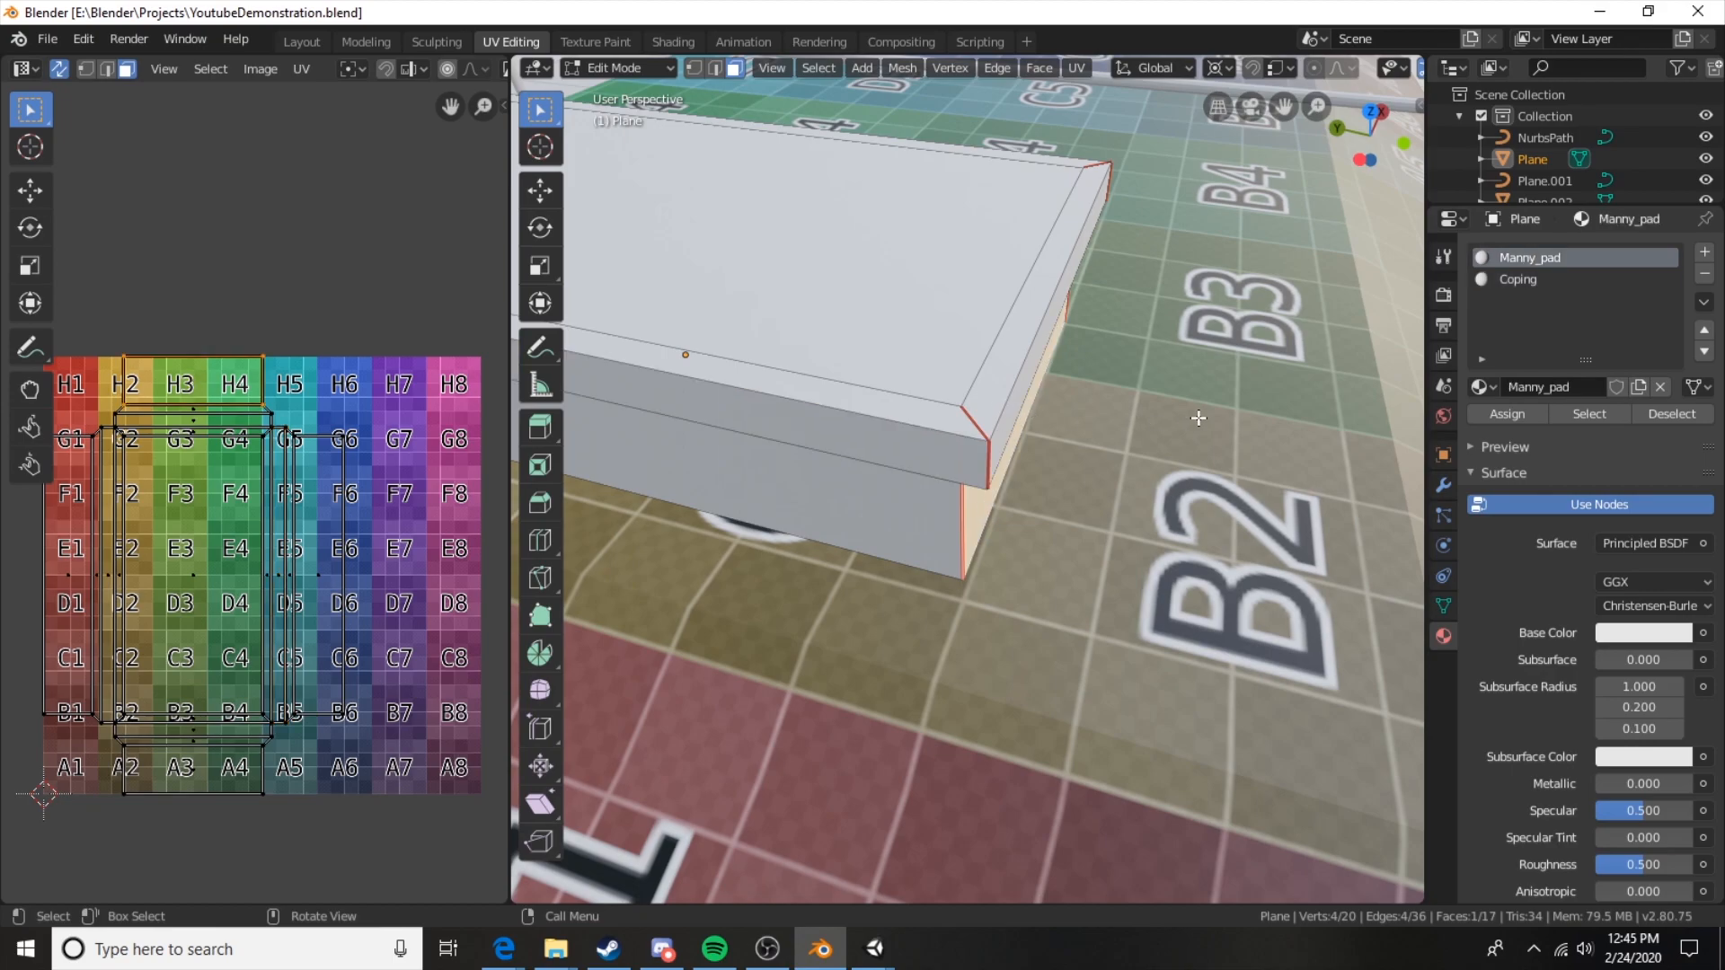
pyautogui.moveTo(1062, 423); pyautogui.dragTo(913, 498, button='middle')
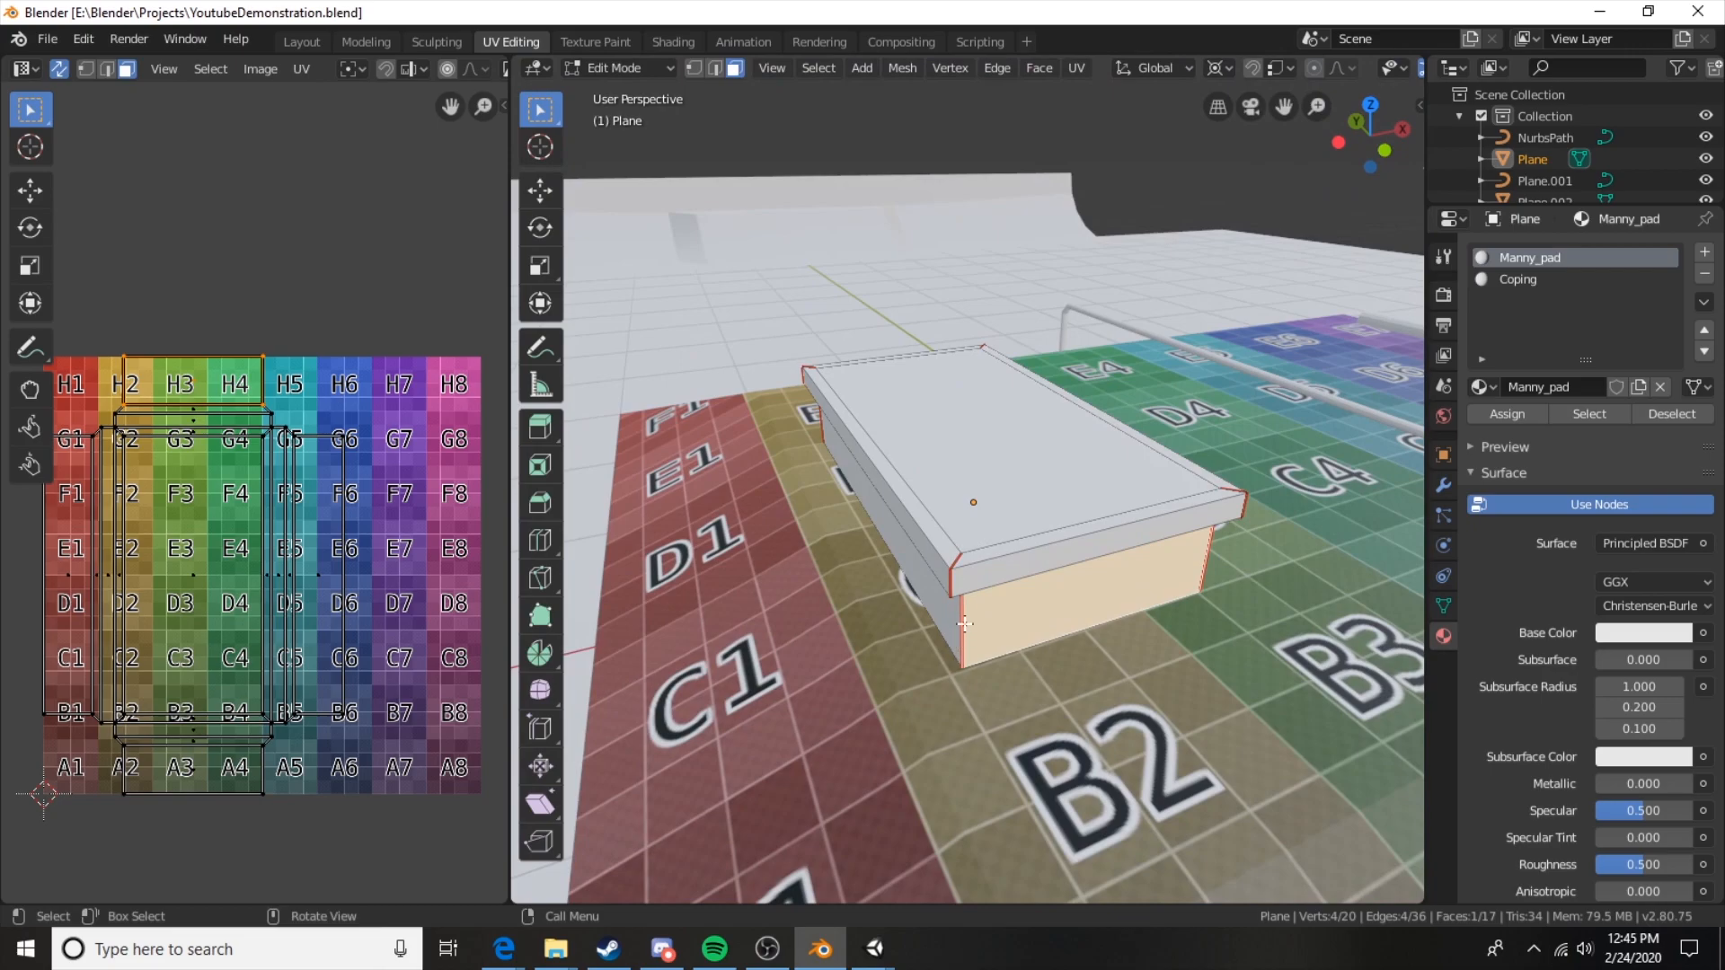
pyautogui.moveTo(1207, 542); pyautogui.dragTo(1063, 576, button='middle')
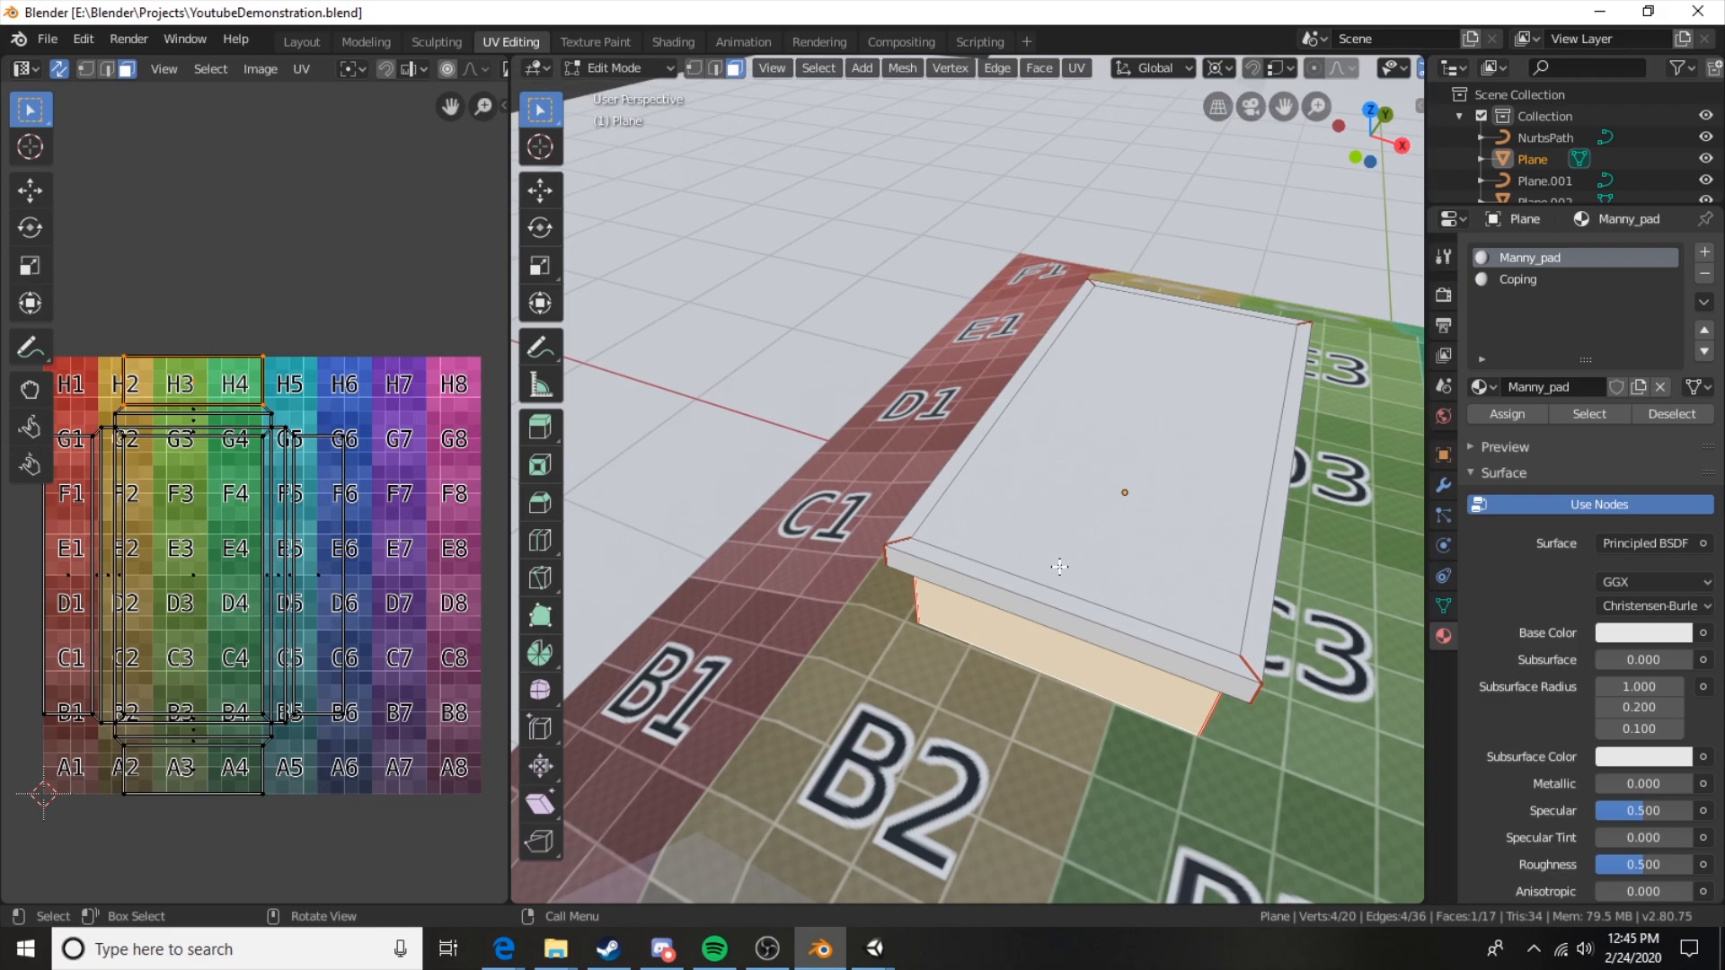
pyautogui.moveTo(963, 562); pyautogui.dragTo(1079, 562, button='middle')
pyautogui.scroll(-3, 1078, 561)
pyautogui.moveTo(949, 566); pyautogui.dragTo(1021, 465, button='middle')
pyautogui.scroll(-3, 1061, 583)
pyautogui.scroll(5, 1021, 466)
pyautogui.press('Tab')
pyautogui.moveTo(1097, 547); pyautogui.dragTo(1059, 512, button='middle')
pyautogui.press('Tab')
pyautogui.scroll(-5, 1059, 511)
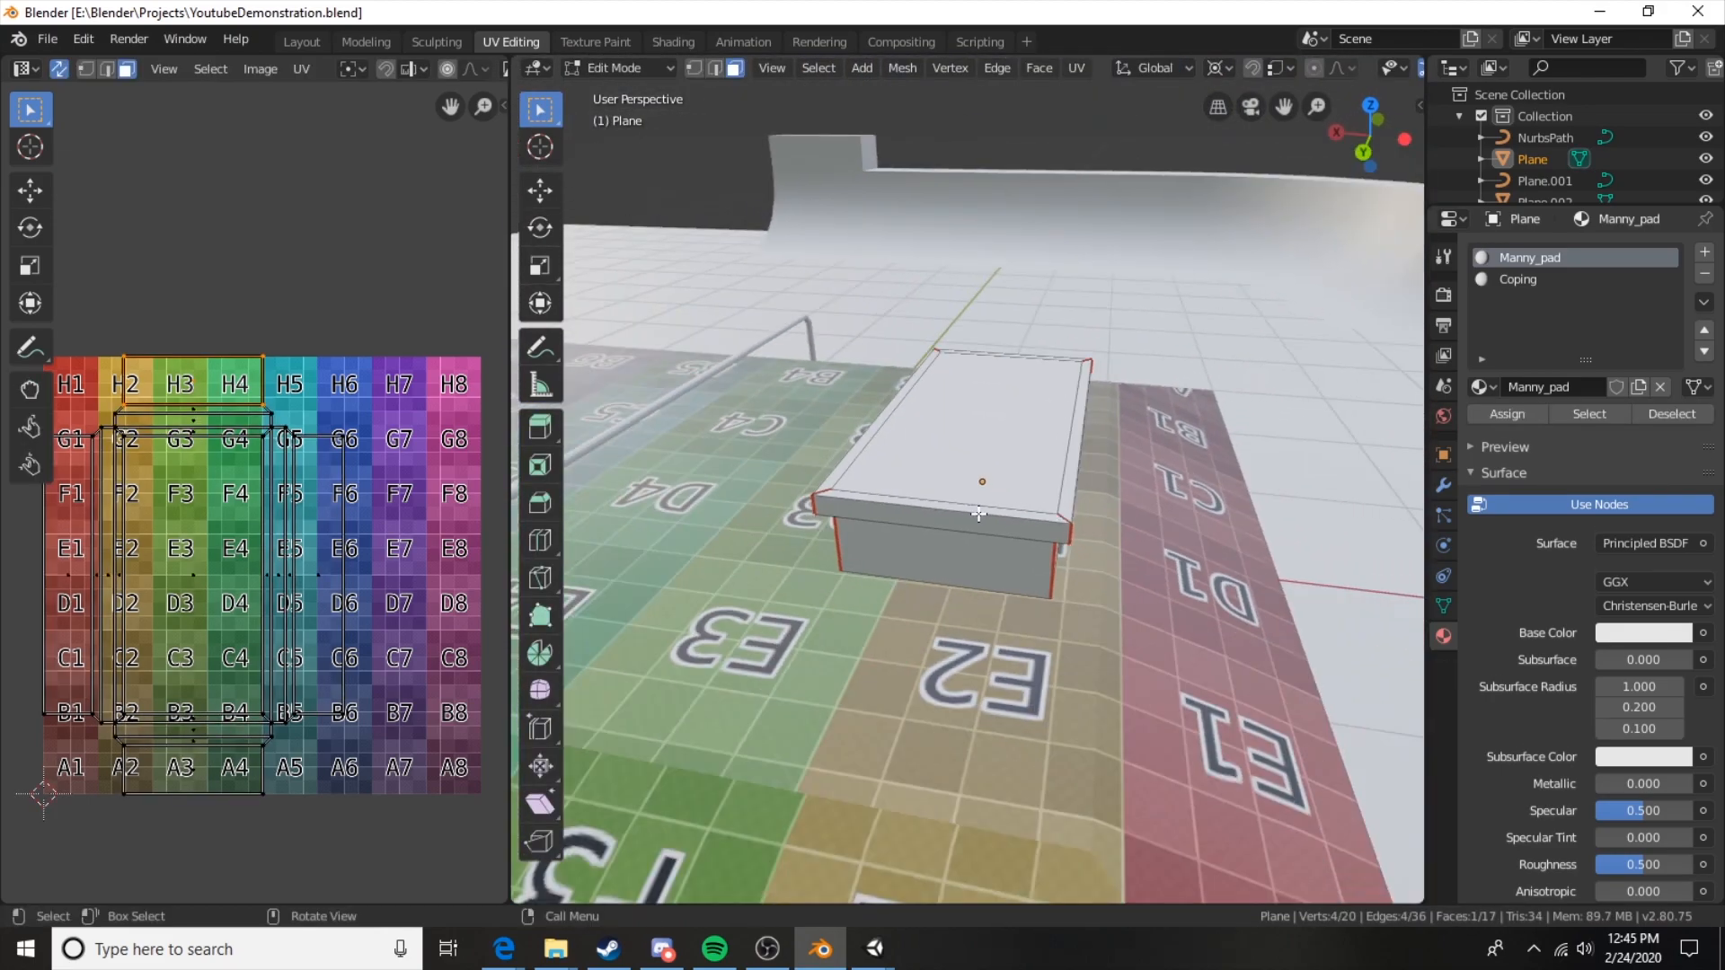
# Open the curb in Edit Mode and delete its underside face.
pyautogui.press('Tab')
pyautogui.keyDown('shift'); pyautogui.moveTo(808, 499); pyautogui.dragTo(1123, 517, button='middle'); pyautogui.keyUp('shift')
pyautogui.keyDown('shift'); pyautogui.moveTo(658, 435); pyautogui.dragTo(1404, 416, button='middle'); pyautogui.keyUp('shift')
pyautogui.click(660, 476)
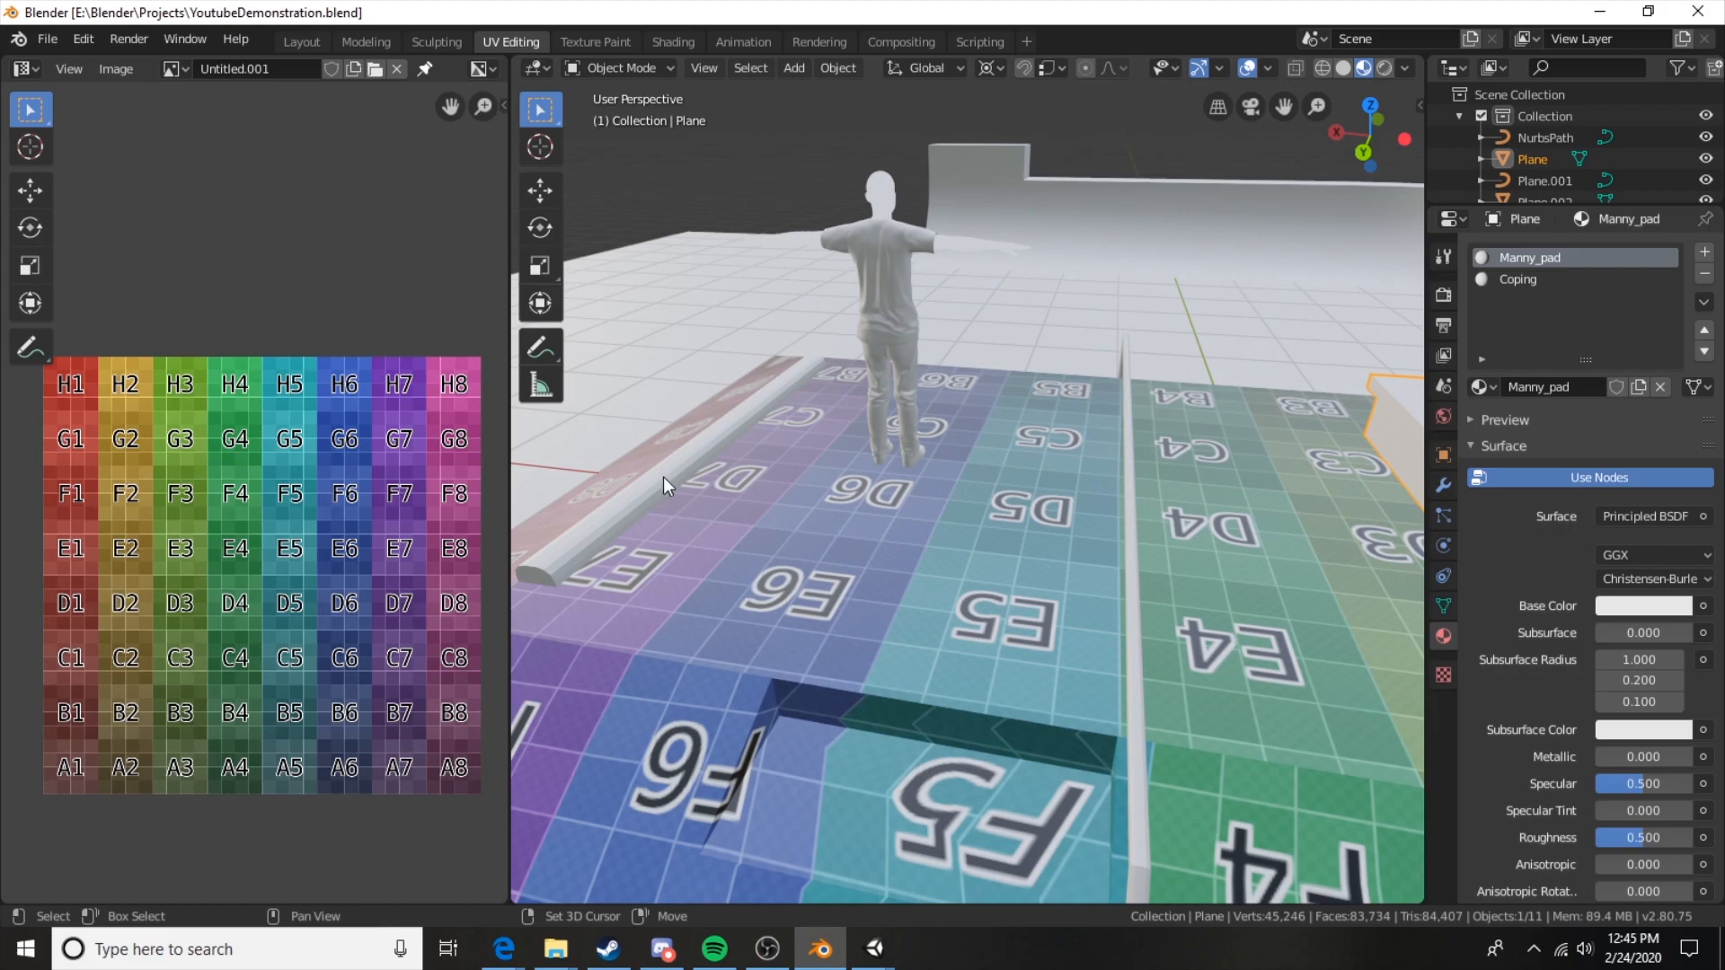
pyautogui.press('KP_Decimal')
pyautogui.press('Tab')
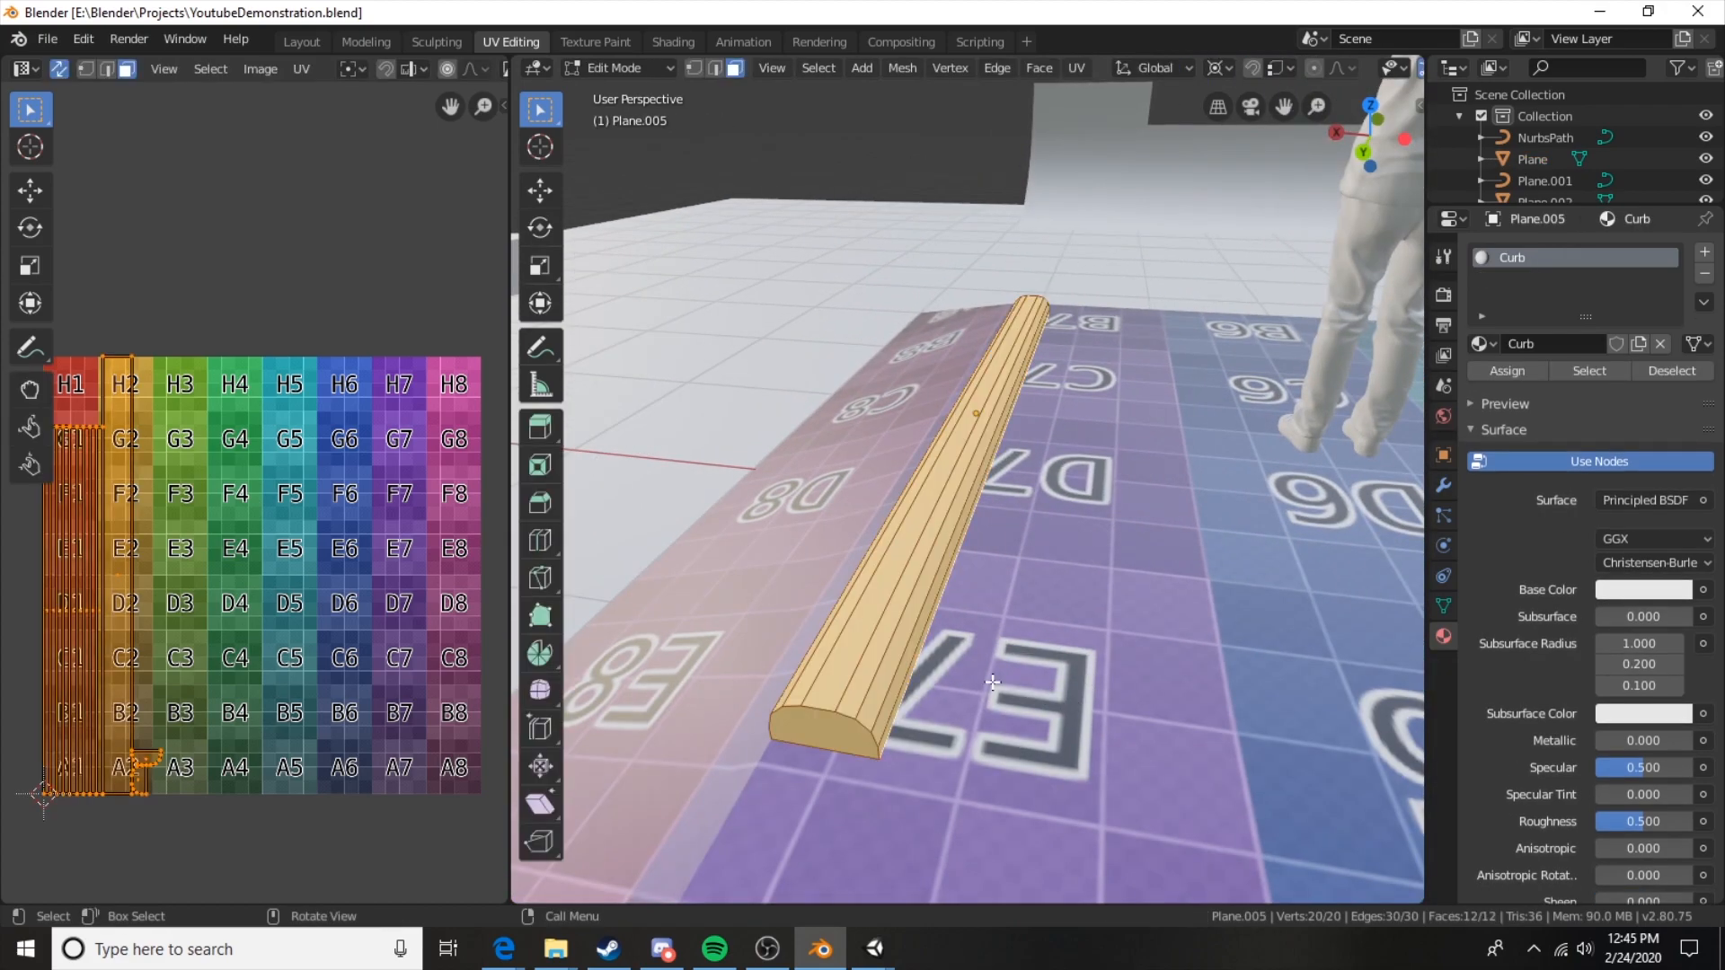
pyautogui.moveTo(912, 631); pyautogui.dragTo(903, 501, button='middle')
pyautogui.click(877, 477)
pyautogui.press('x')
pyautogui.click(875, 476)
# Mark seams along the curved edges of both end caps of the curb.
pyautogui.moveTo(853, 450); pyautogui.dragTo(901, 570, button='middle')
pyautogui.press('2')
pyautogui.rightClick(903, 578)
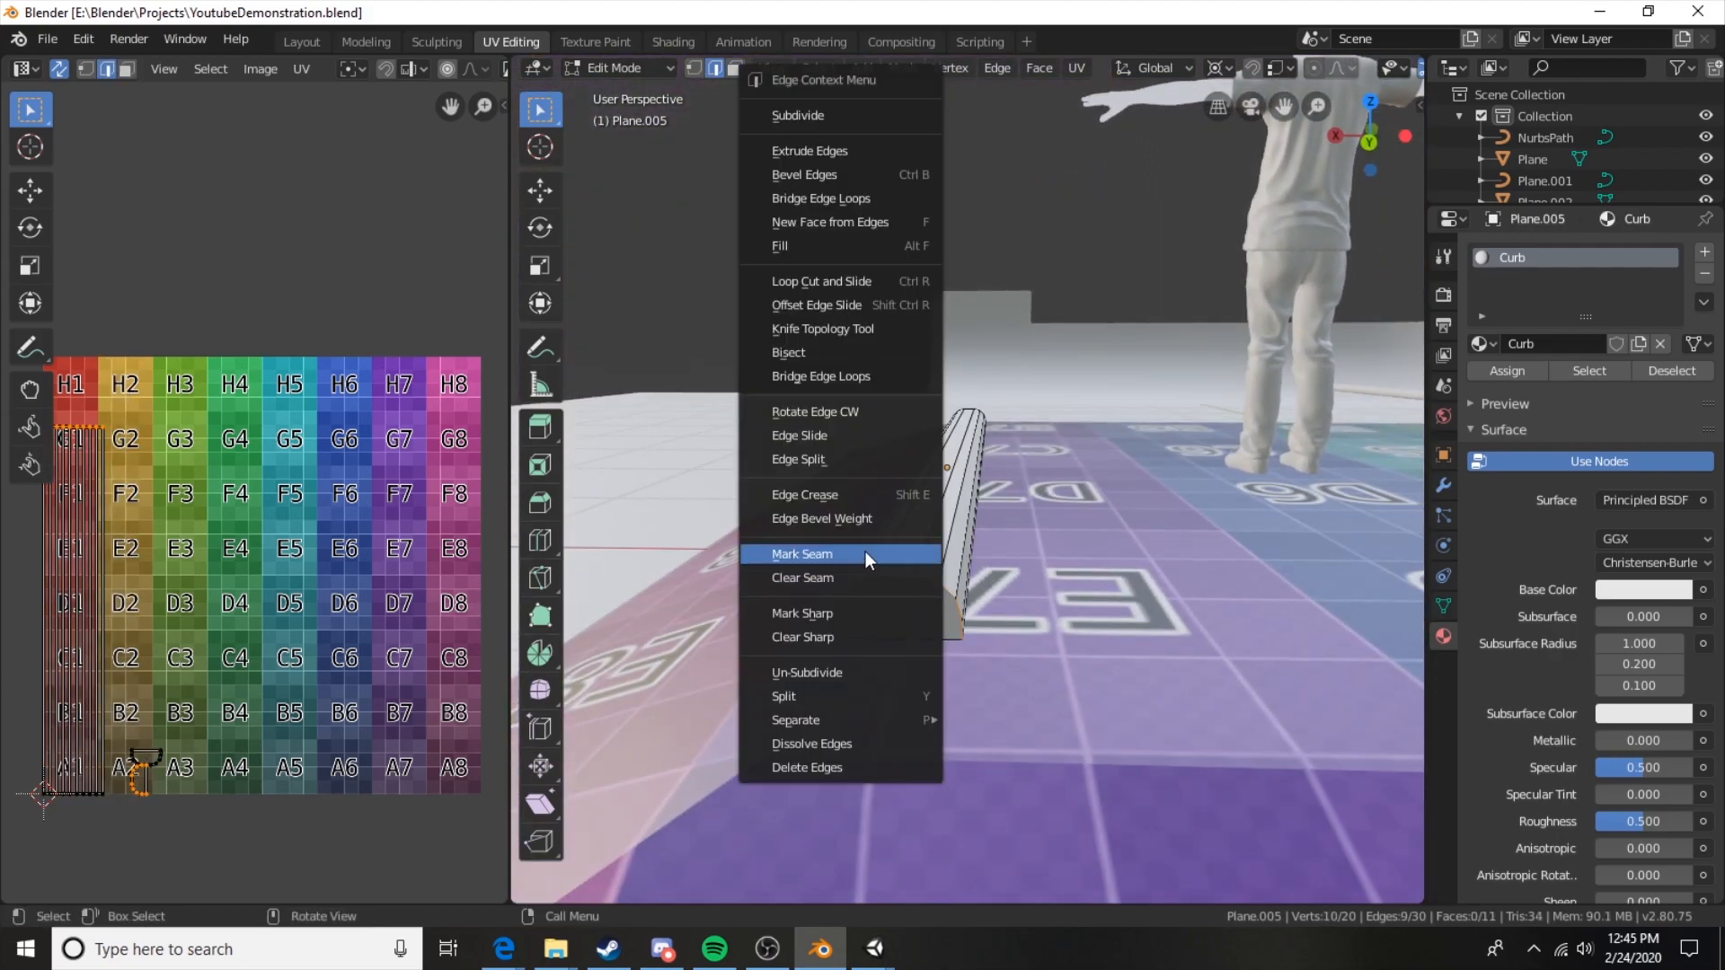
pyautogui.click(901, 563)
pyautogui.moveTo(796, 488); pyautogui.dragTo(917, 543, button='middle')
pyautogui.keyDown('alt'); pyautogui.click(917, 542); pyautogui.keyUp('alt')
pyautogui.rightClick(916, 542)
pyautogui.click(930, 540)
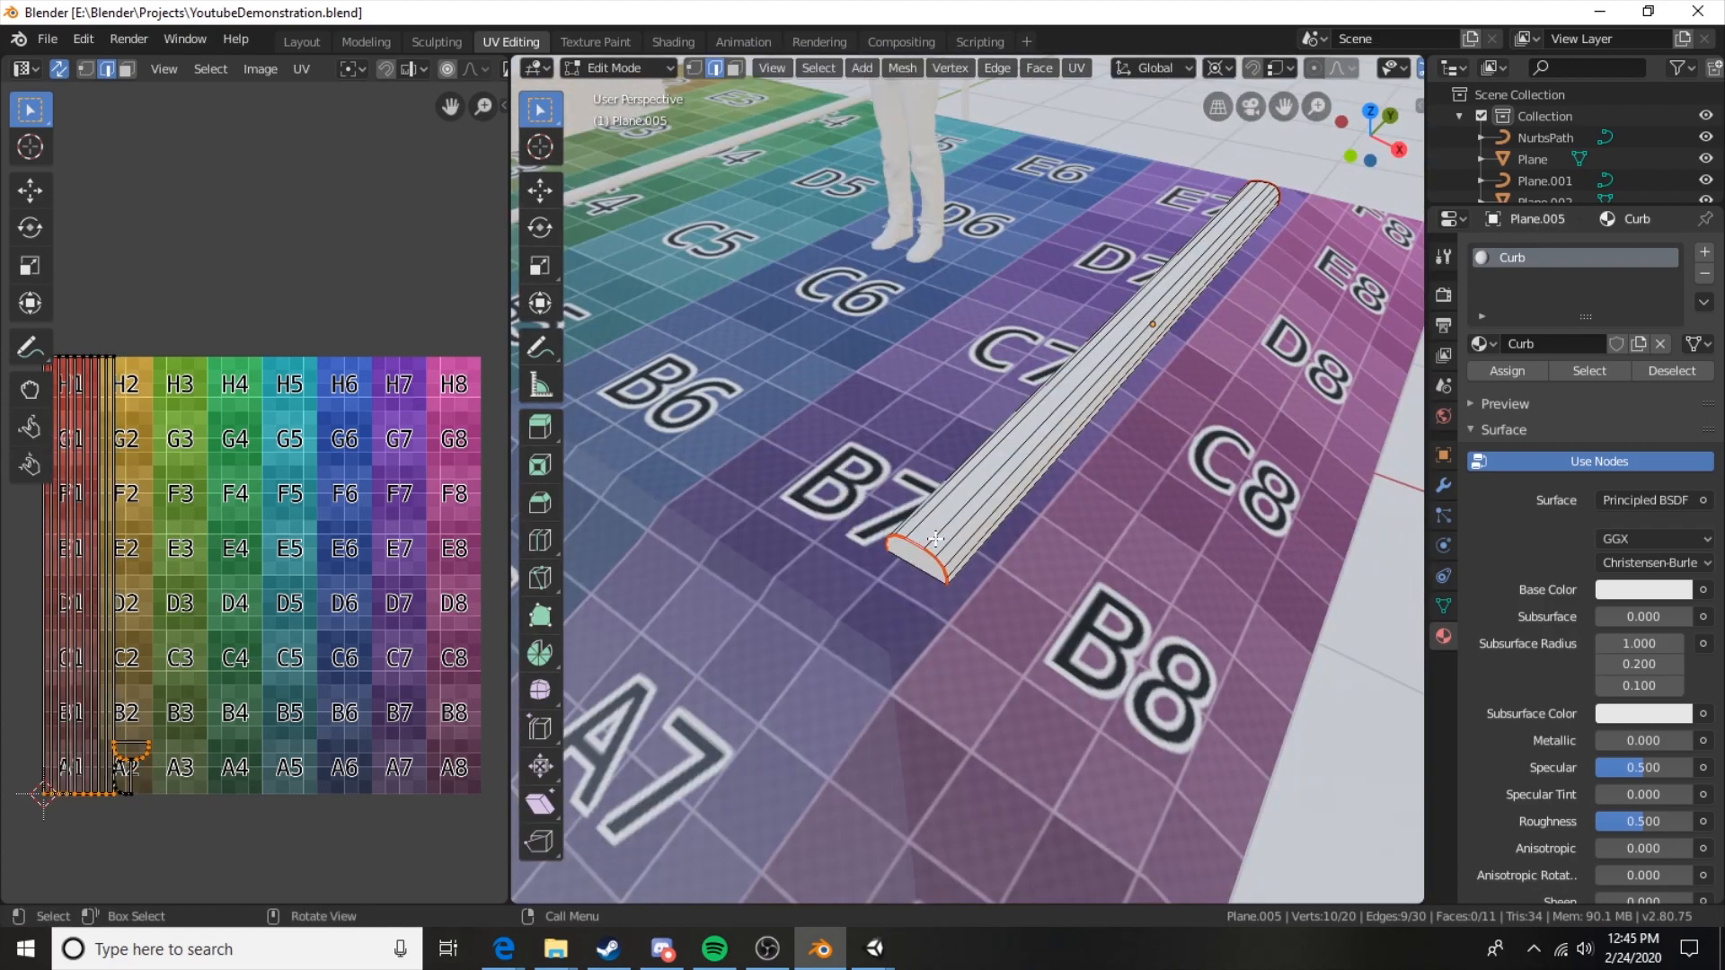
# Select all of the curb's faces and unwrap them along the marked seams.
pyautogui.press('a')
pyautogui.press('u')
pyautogui.click(1040, 512)
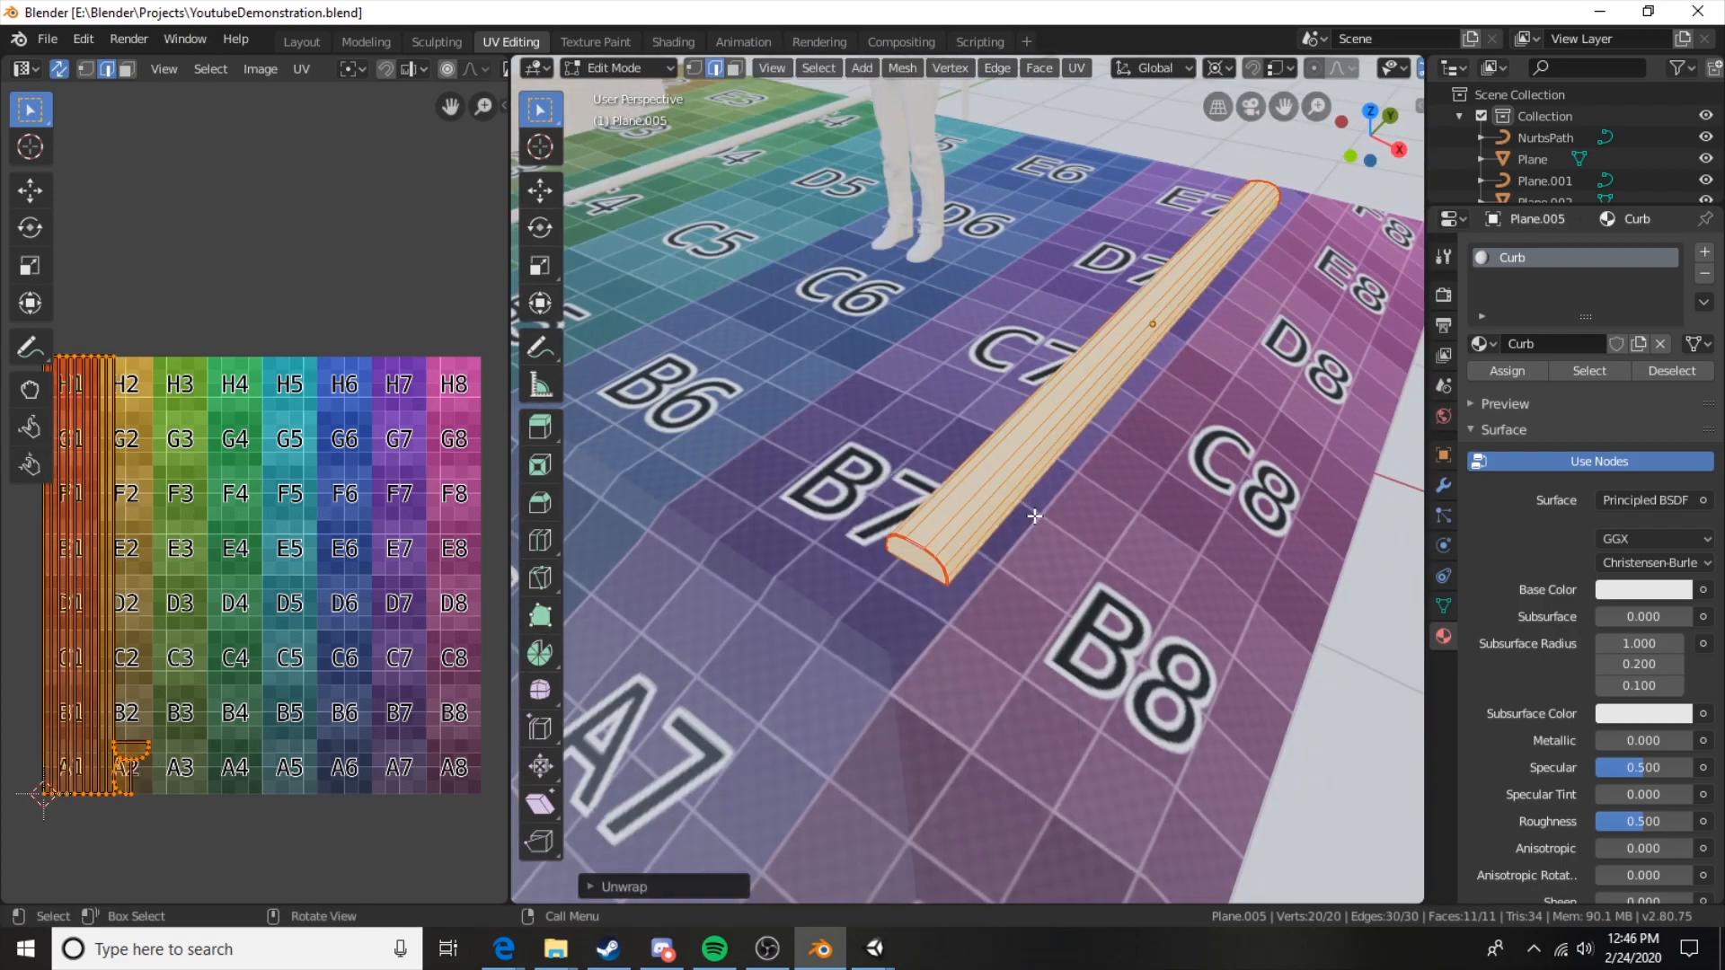
# Try Smart UV Project on all of the curb's faces.
pyautogui.moveTo(755, 549); pyautogui.dragTo(790, 540, button='middle')
pyautogui.press('u')
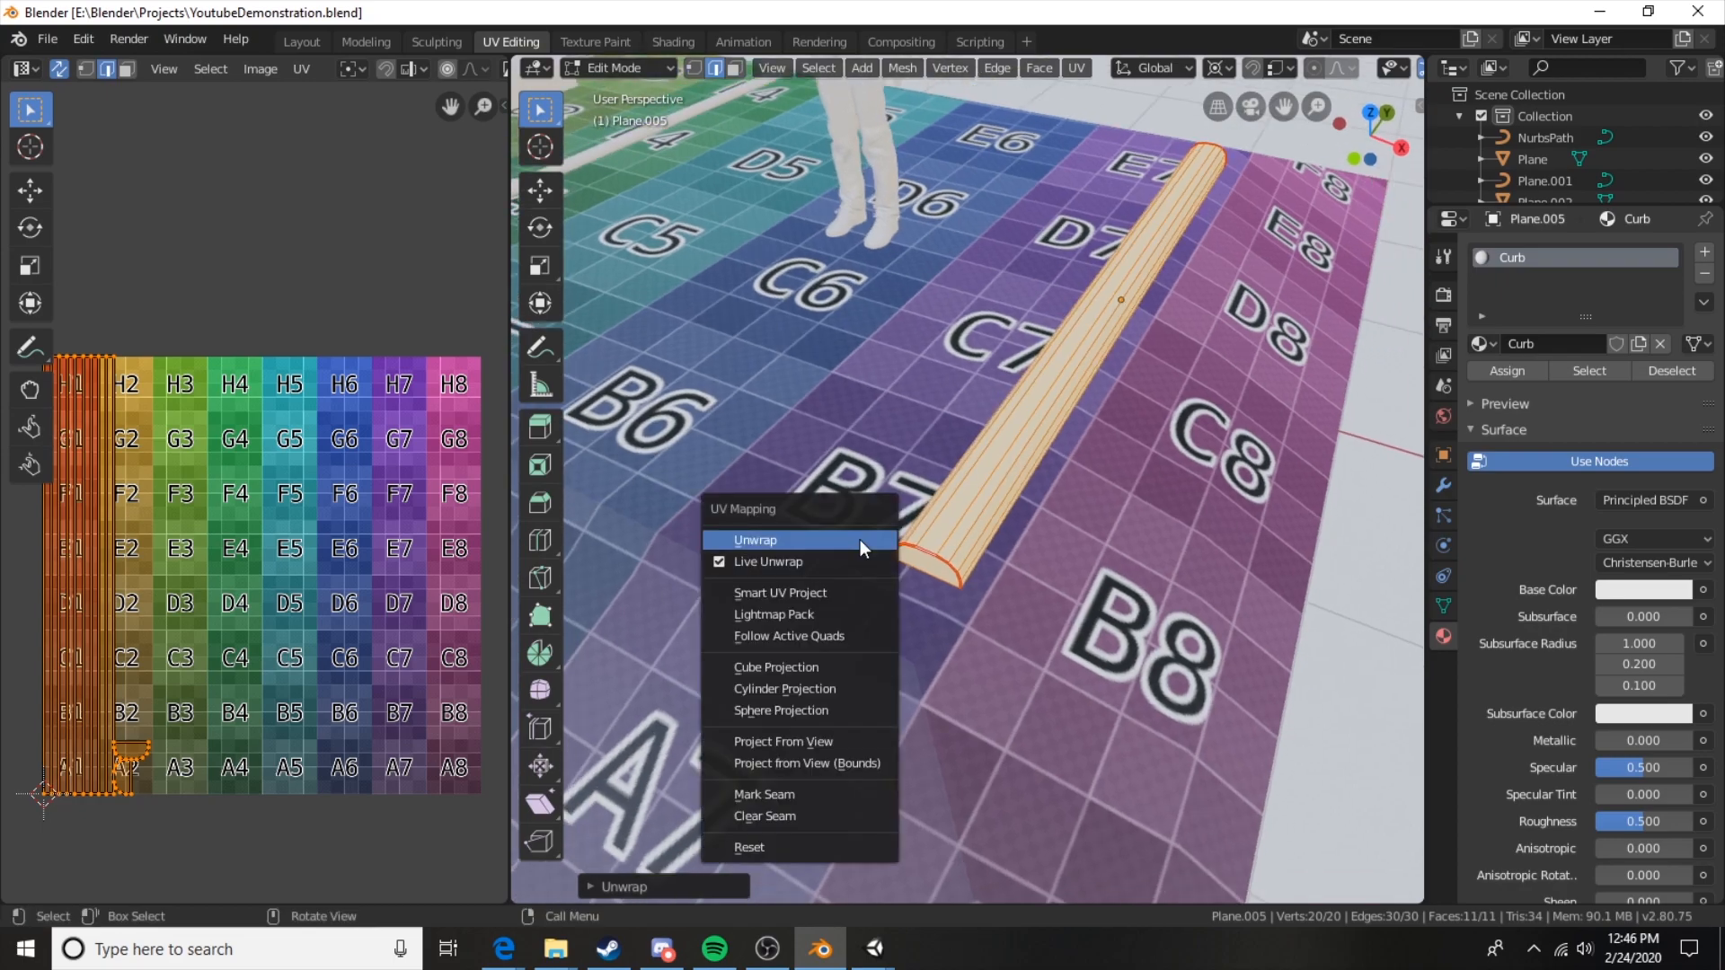
pyautogui.click(820, 593)
pyautogui.click(825, 759)
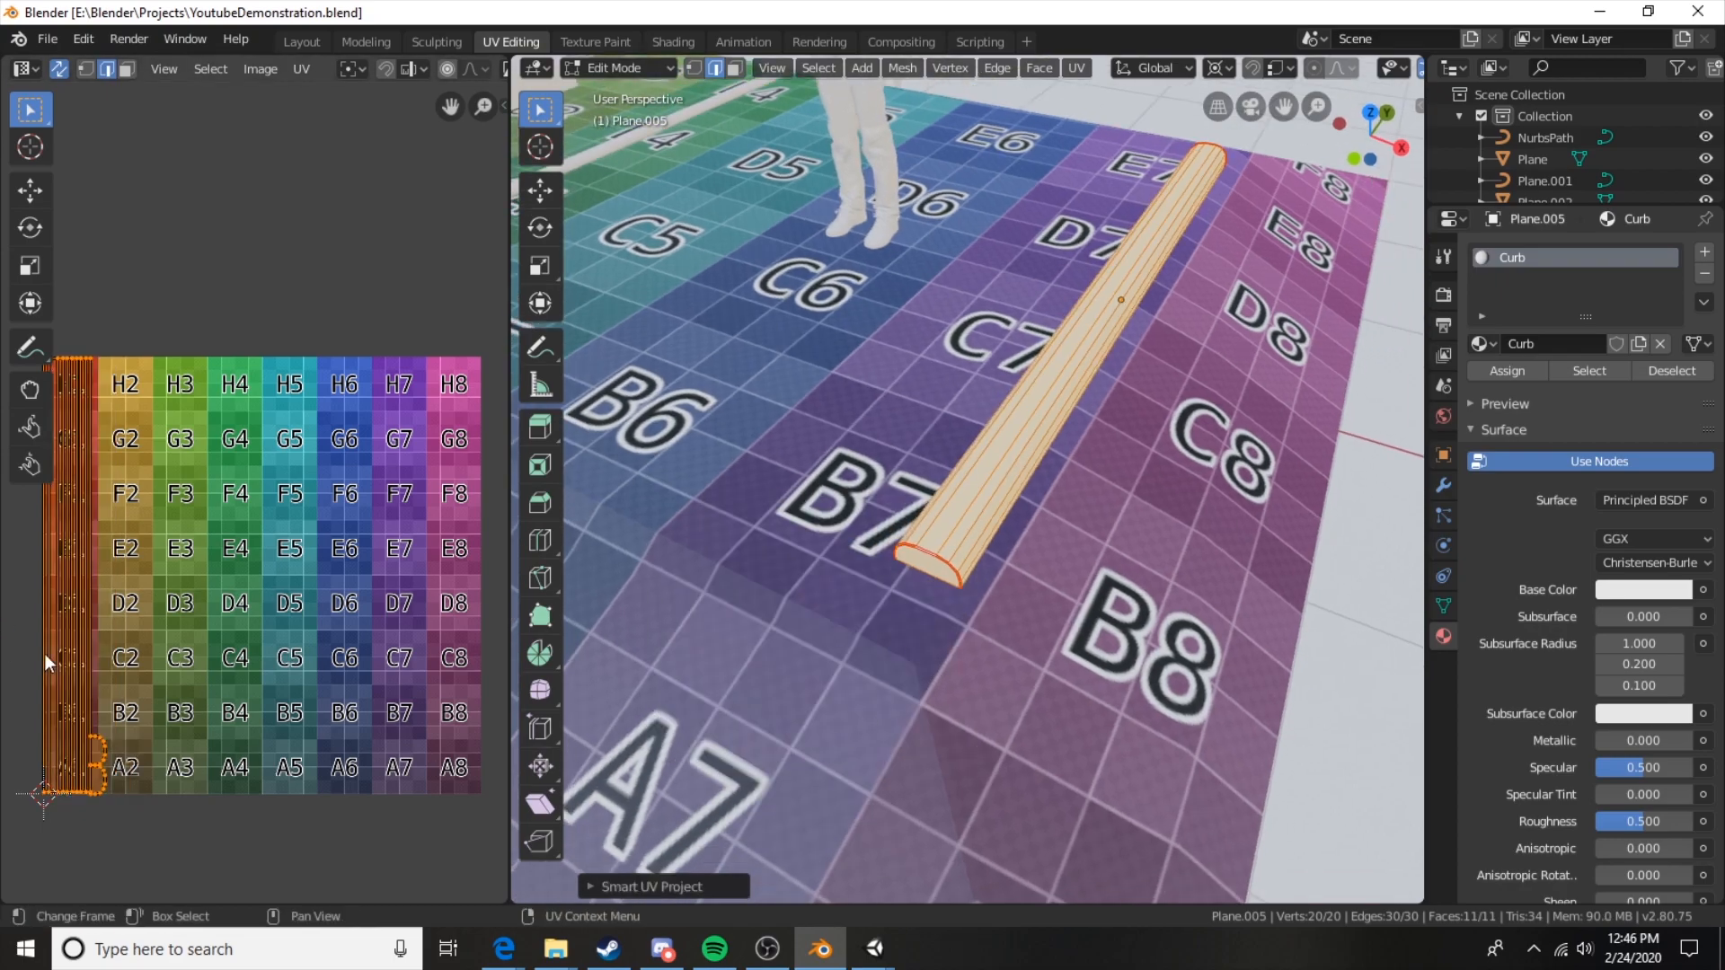
# Unwrap the curb's faces again with the seam-based Unwrap instead of Smart UV Project.
pyautogui.moveTo(752, 576); pyautogui.dragTo(809, 557, button='middle')
pyautogui.press('u')
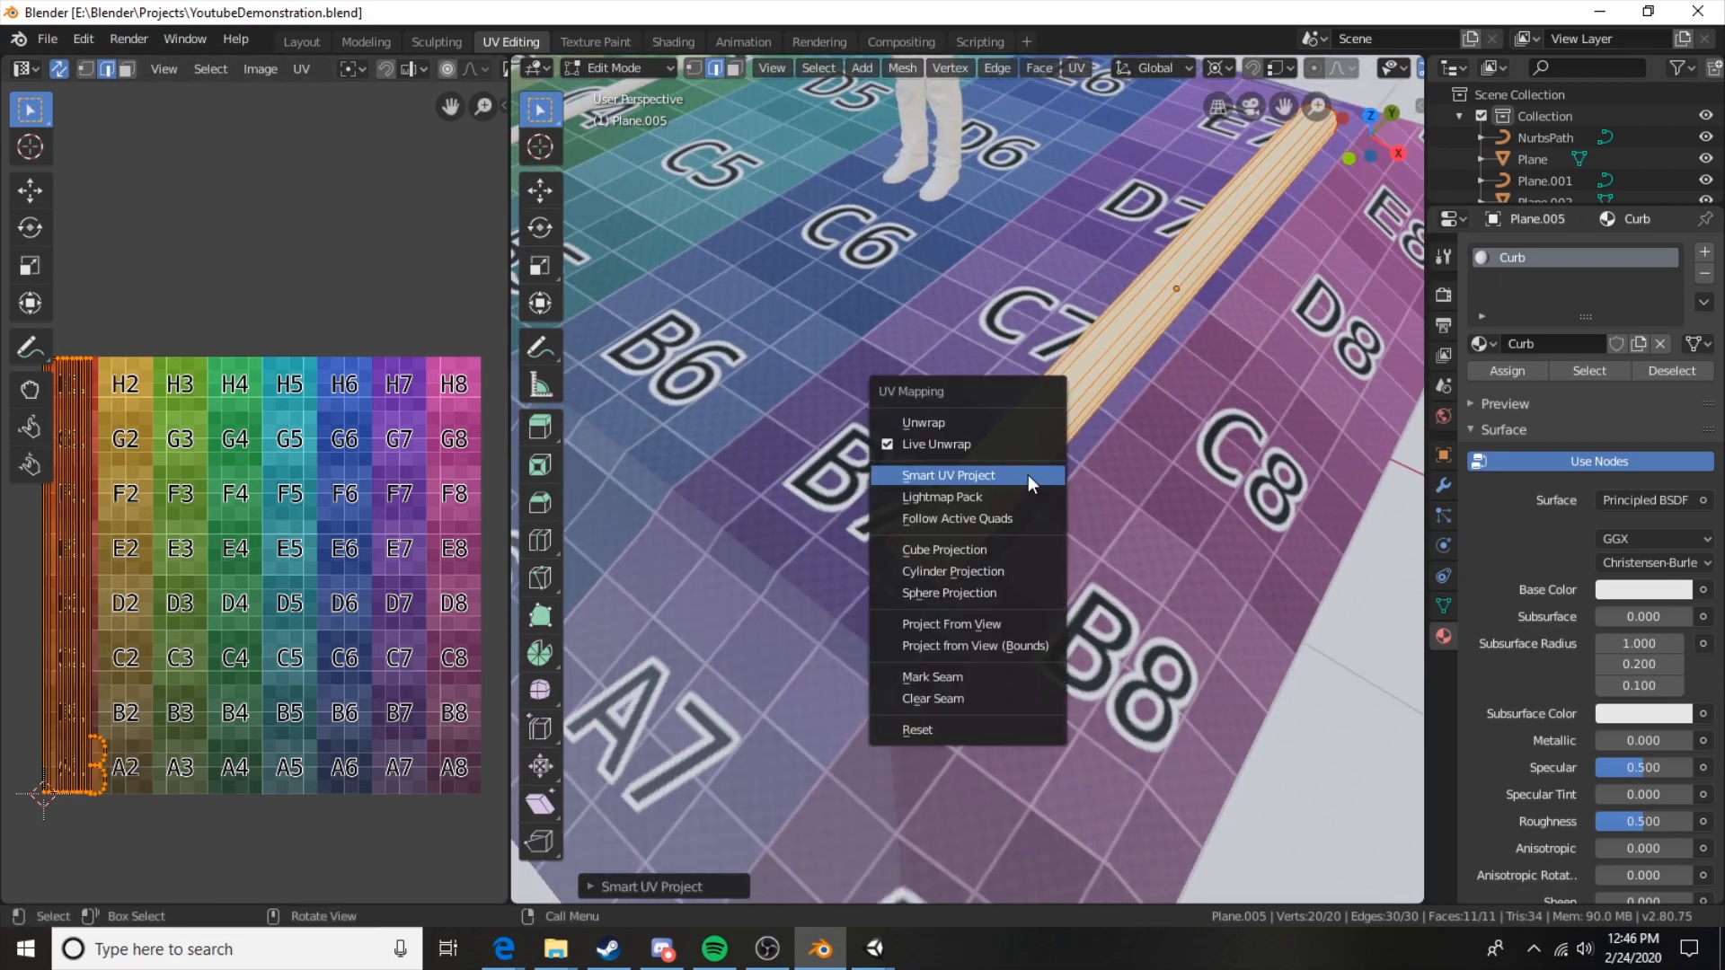
pyautogui.click(949, 429)
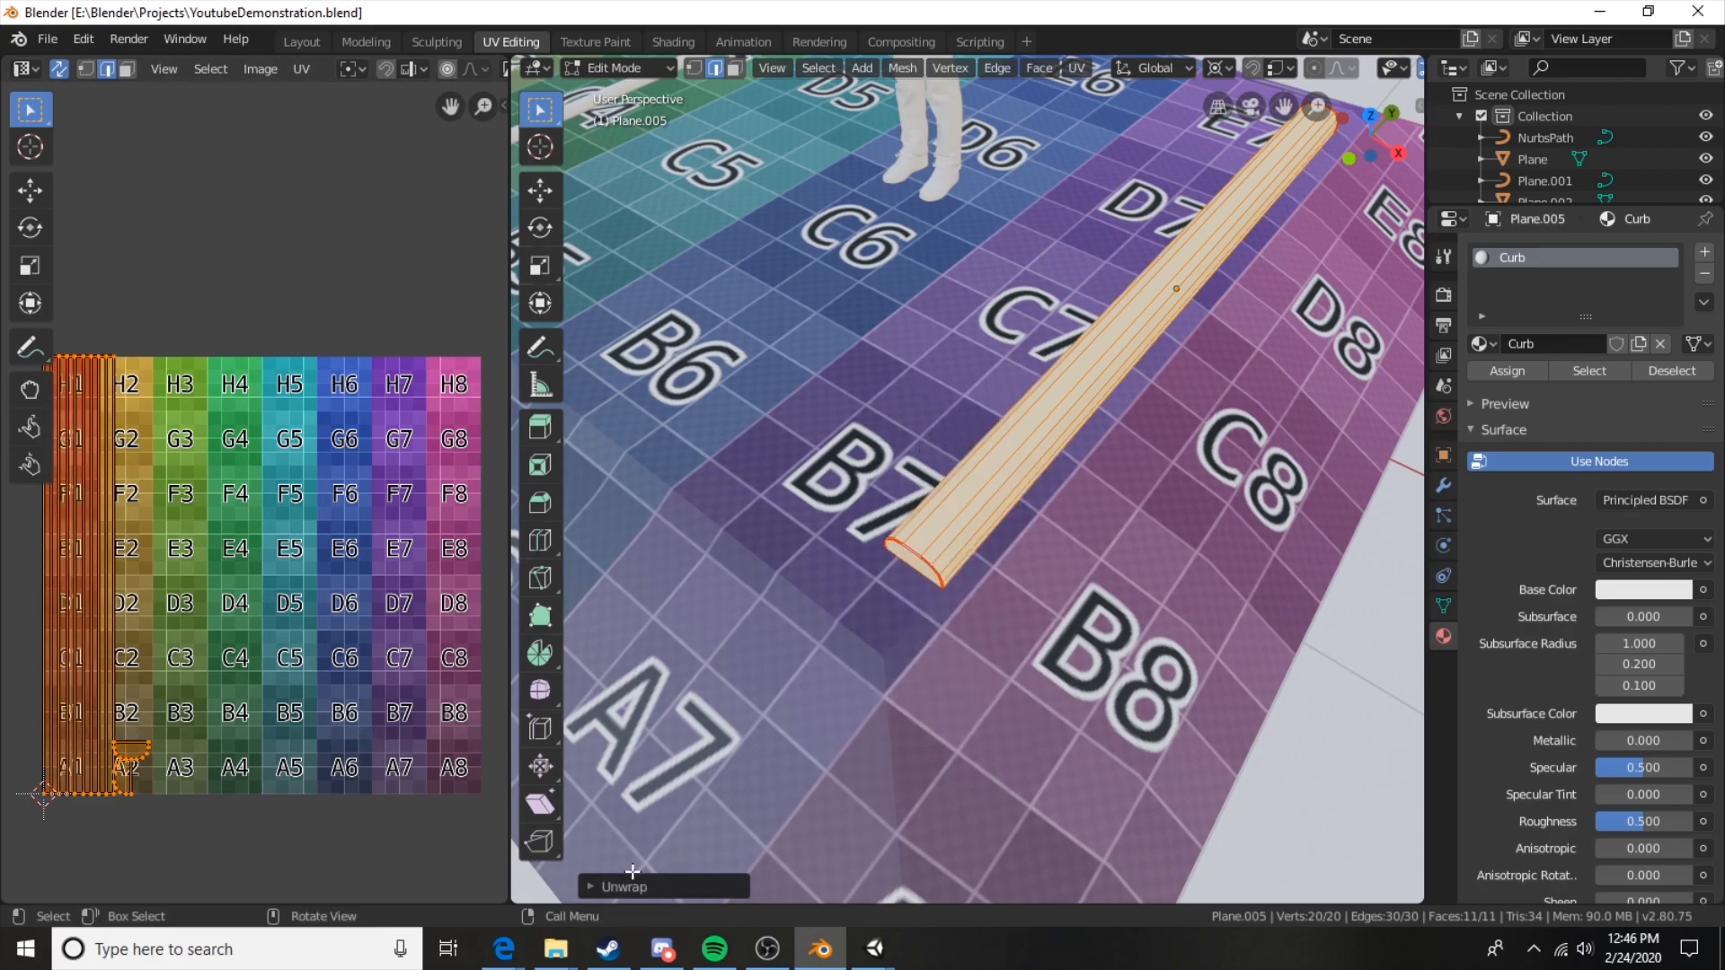
pyautogui.click(688, 886)
pyautogui.moveTo(634, 602); pyautogui.dragTo(887, 505, button='middle')
# Select the long metal rail and convert it from a curve to a mesh.
pyautogui.press('Tab')
pyautogui.click(828, 530)
pyautogui.moveTo(800, 575); pyautogui.dragTo(1020, 584, button='middle')
pyautogui.scroll(-3, 944, 539)
pyautogui.press('Tab')
pyautogui.moveTo(902, 495); pyautogui.dragTo(946, 537, button='middle')
pyautogui.press('Tab')
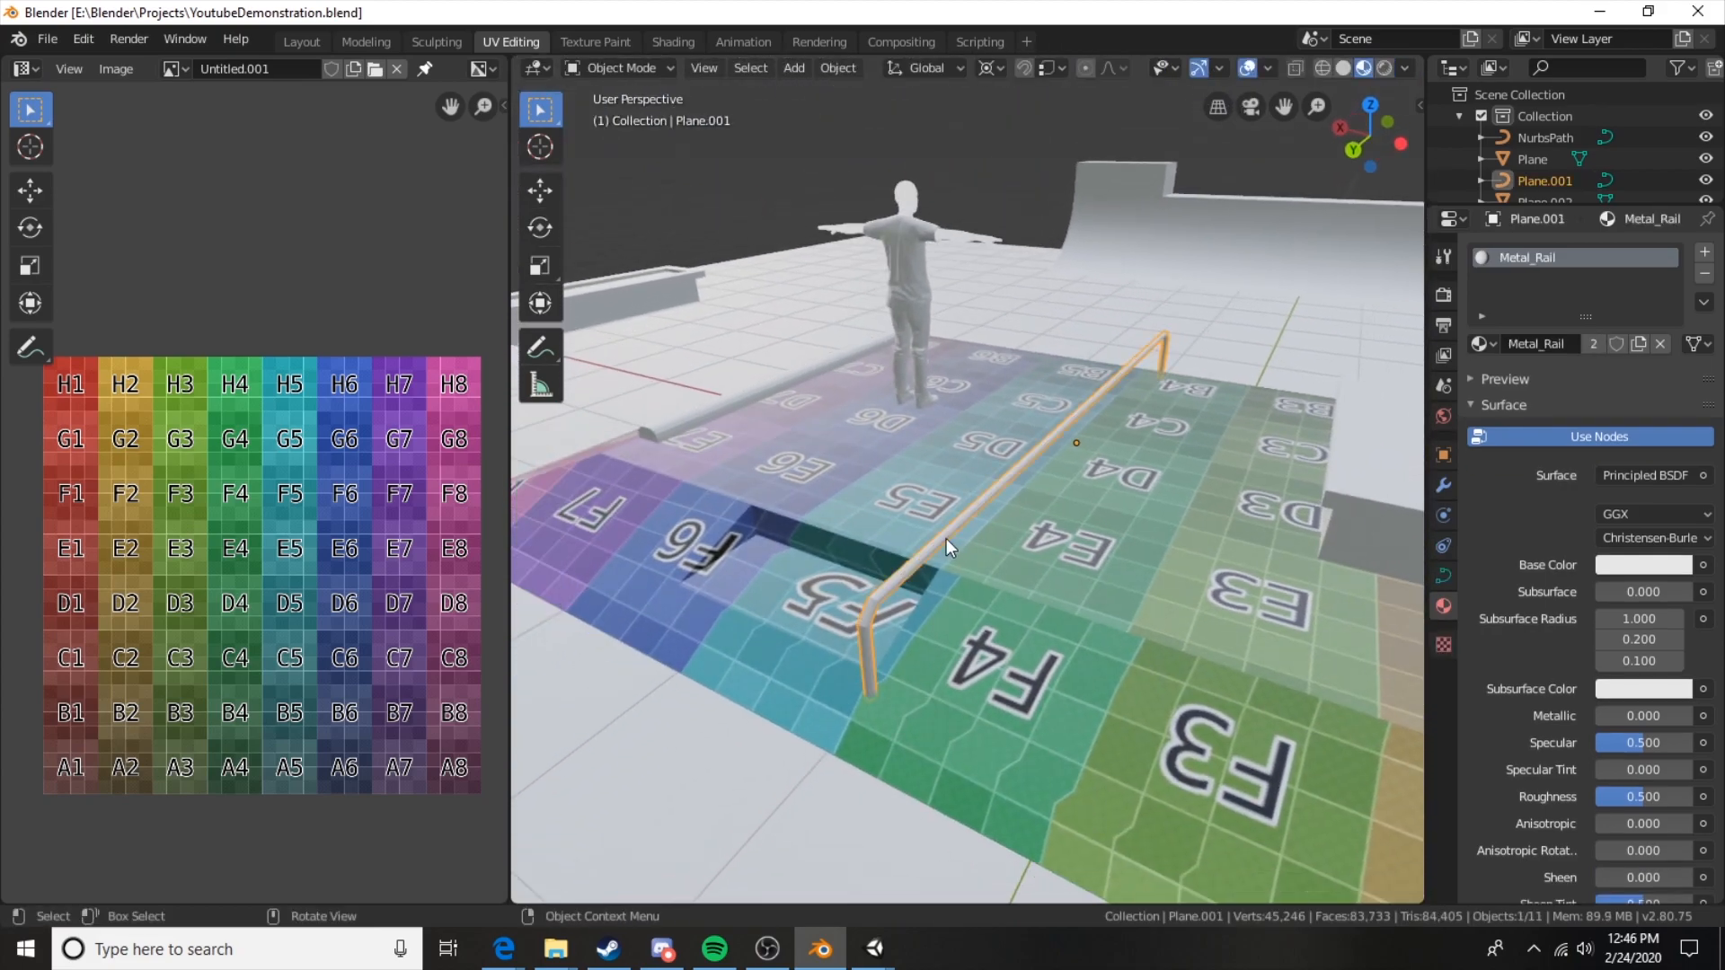
pyautogui.rightClick(947, 538)
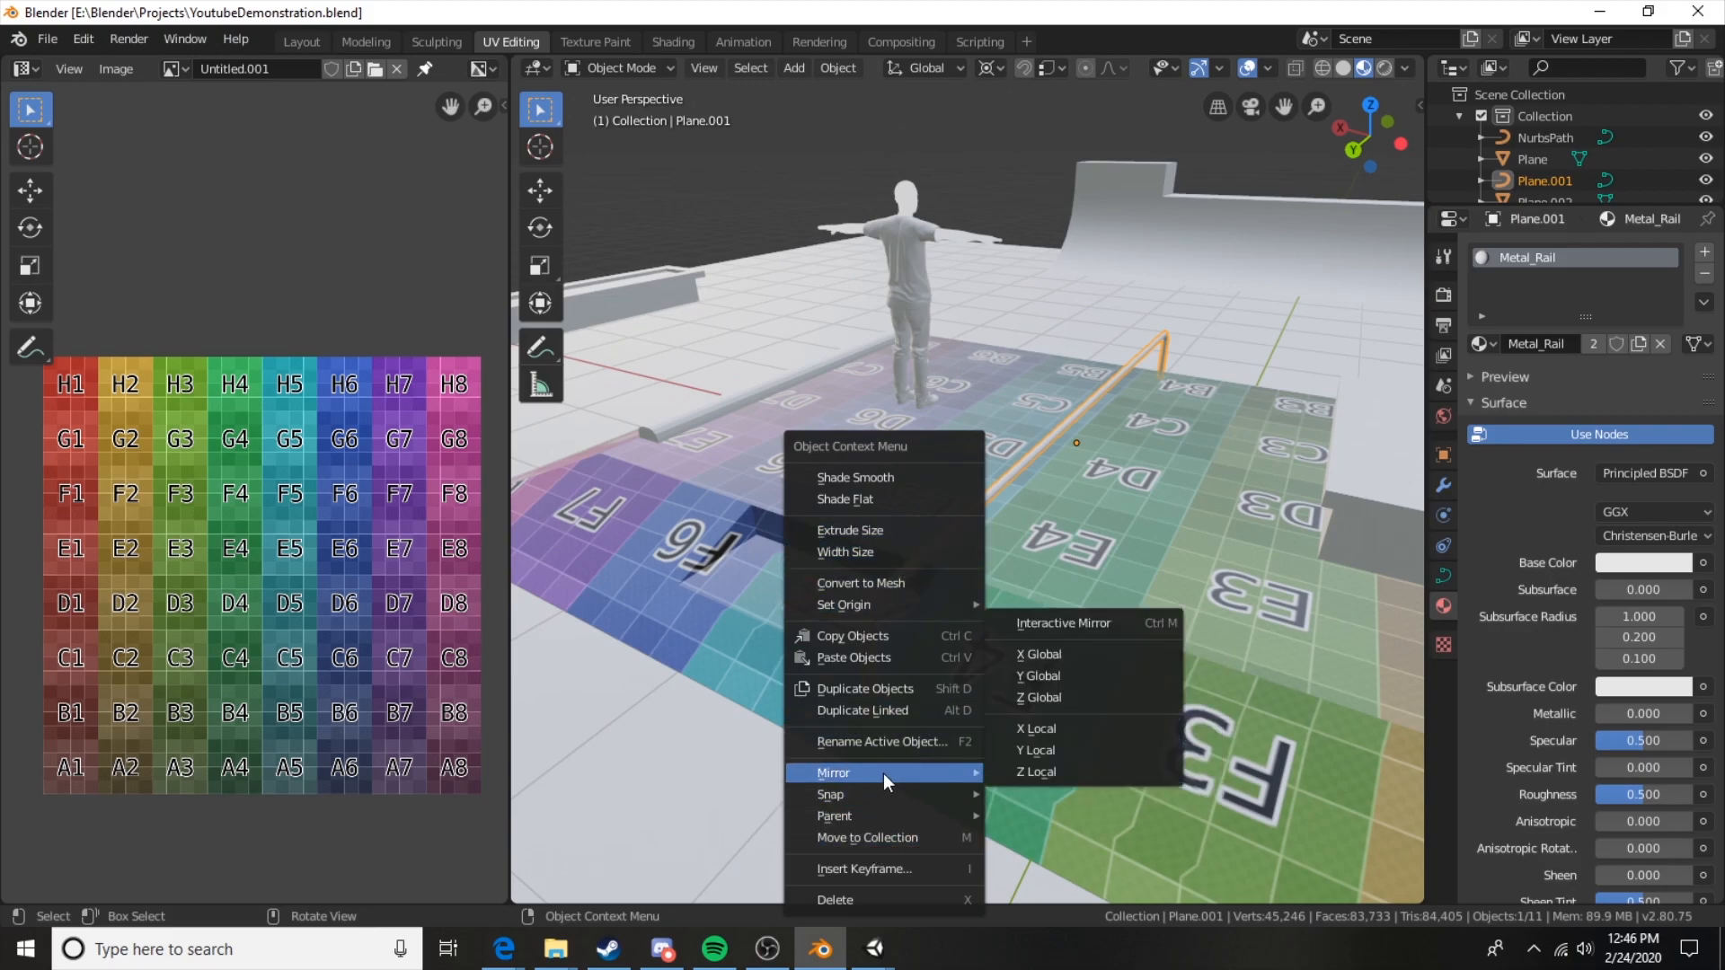
pyautogui.click(884, 591)
# Apply Smart UV Project to all of the metal rail's faces with an angle limit of 66 and an island margin of 0.01.
pyautogui.scroll(3, 946, 593)
pyautogui.press('Tab')
pyautogui.moveTo(946, 593); pyautogui.dragTo(801, 508, button='middle')
pyautogui.scroll(-3, 907, 599)
pyautogui.press('a')
pyautogui.press('u')
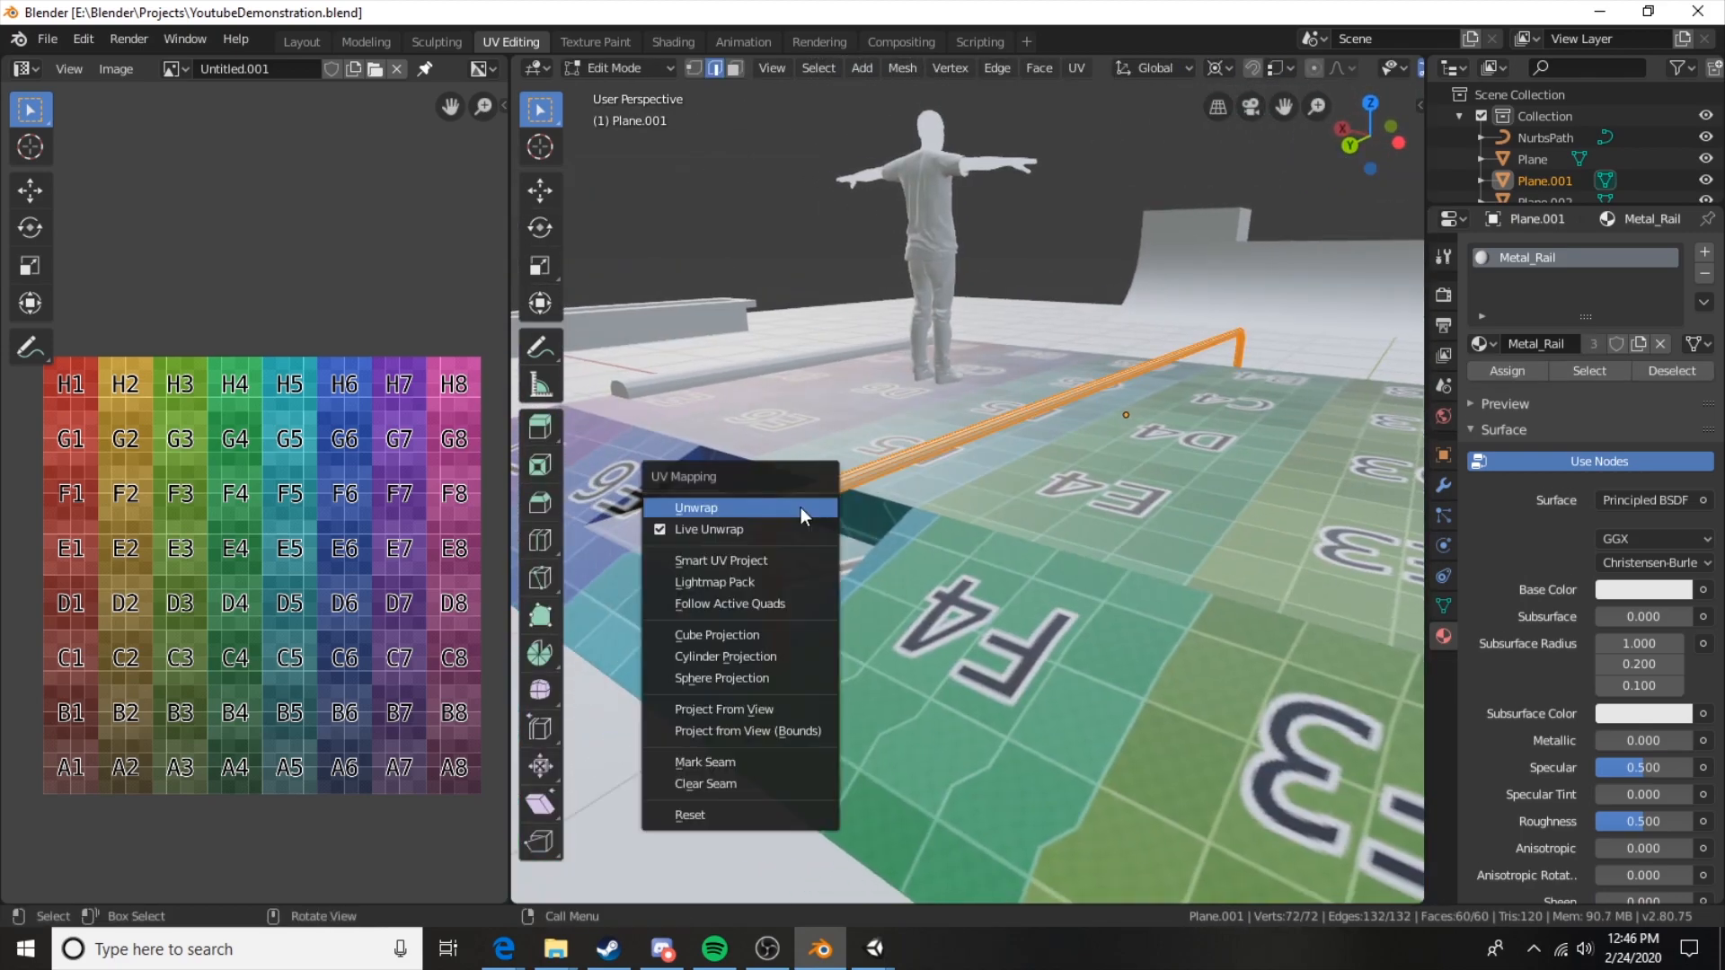
pyautogui.click(758, 558)
pyautogui.click(752, 708)
# Examine the metal rail's narrow UV strips up close against the color grid and its pixel size.
pyautogui.scroll(6, 158, 508)
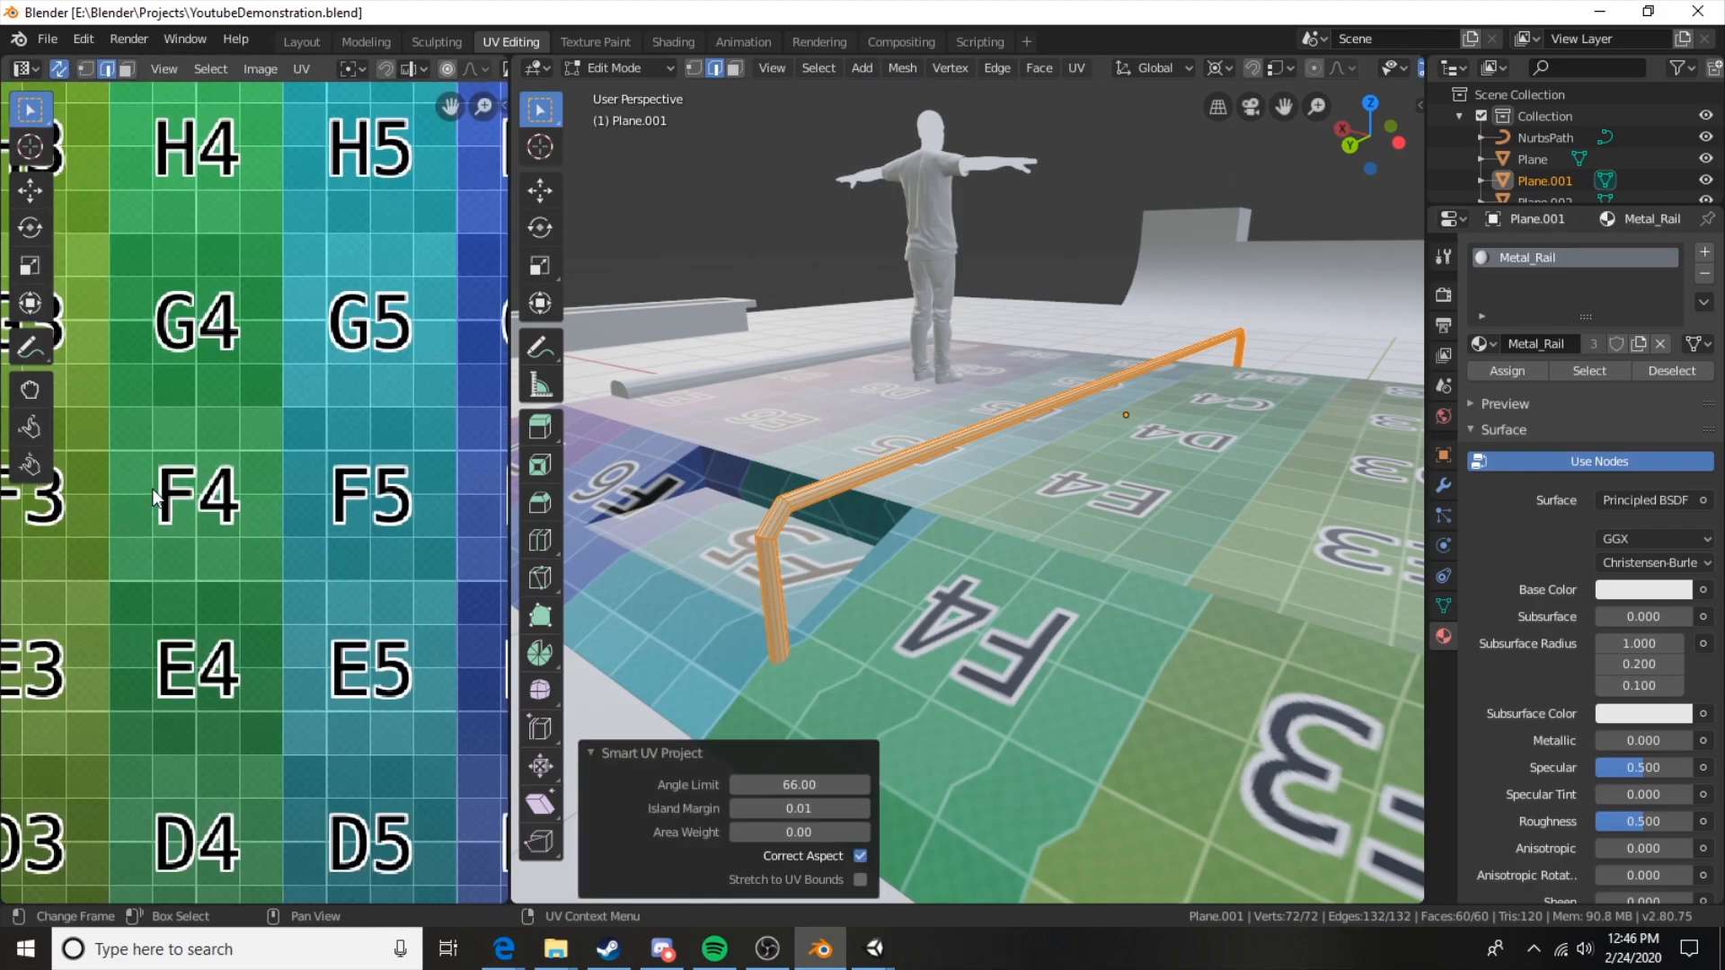
pyautogui.scroll(8, 286, 538)
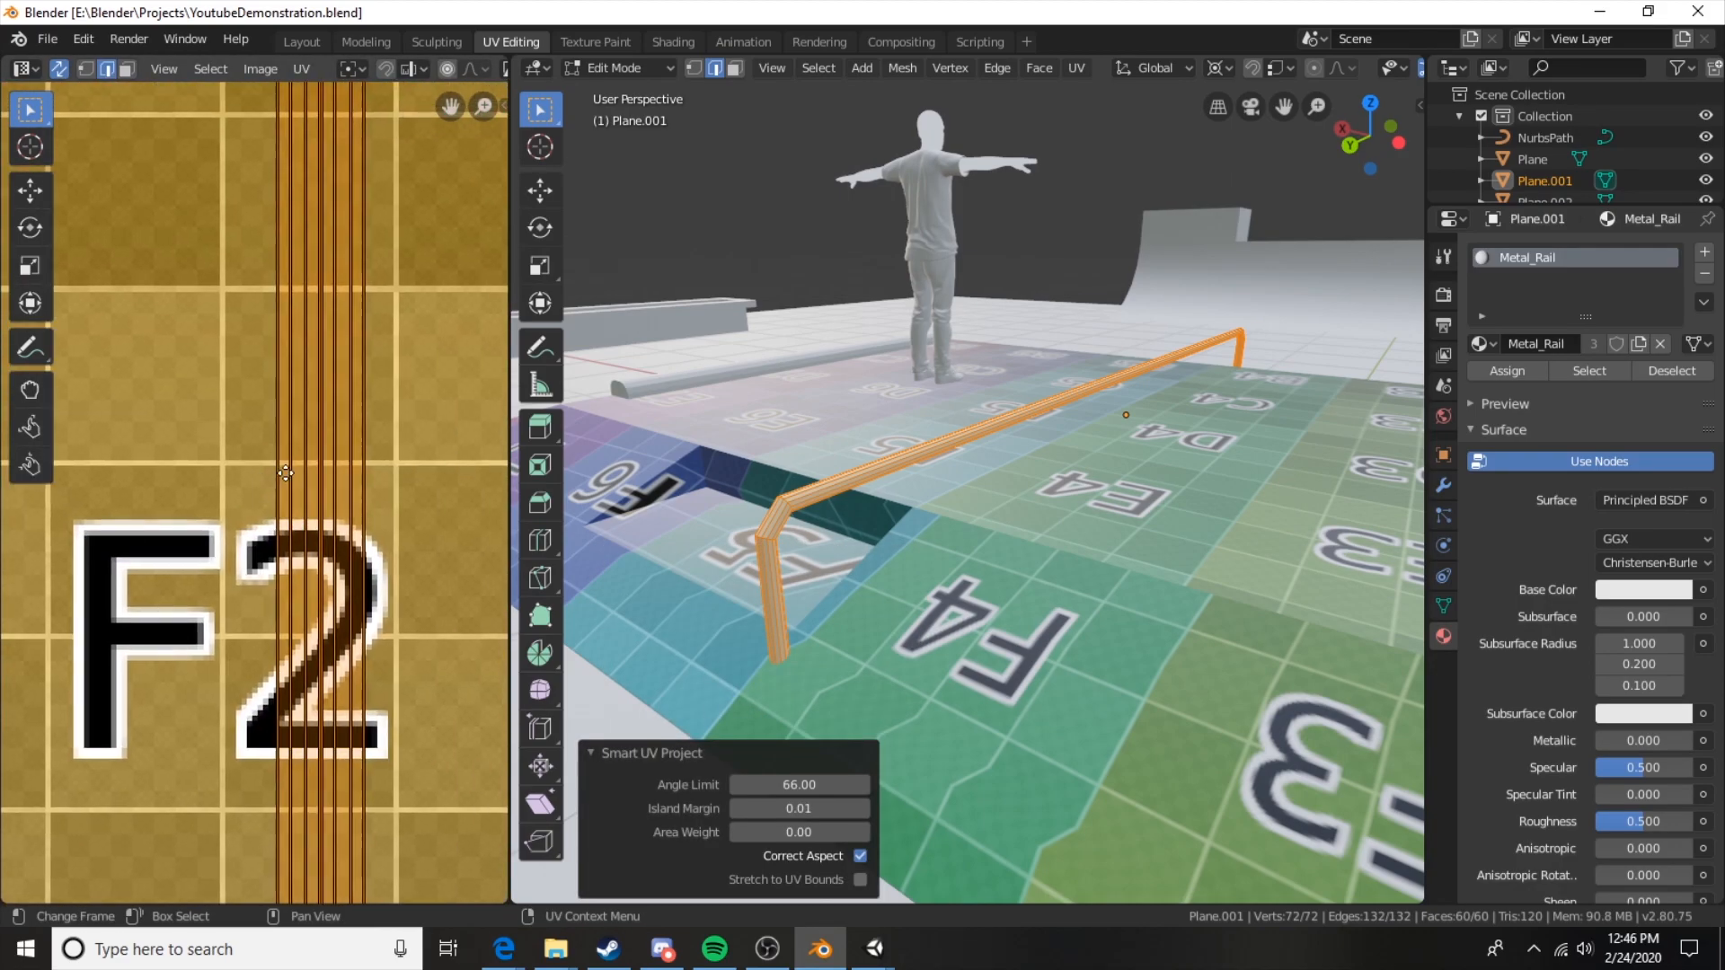
pyautogui.moveTo(376, 415); pyautogui.dragTo(313, 458, button='middle')
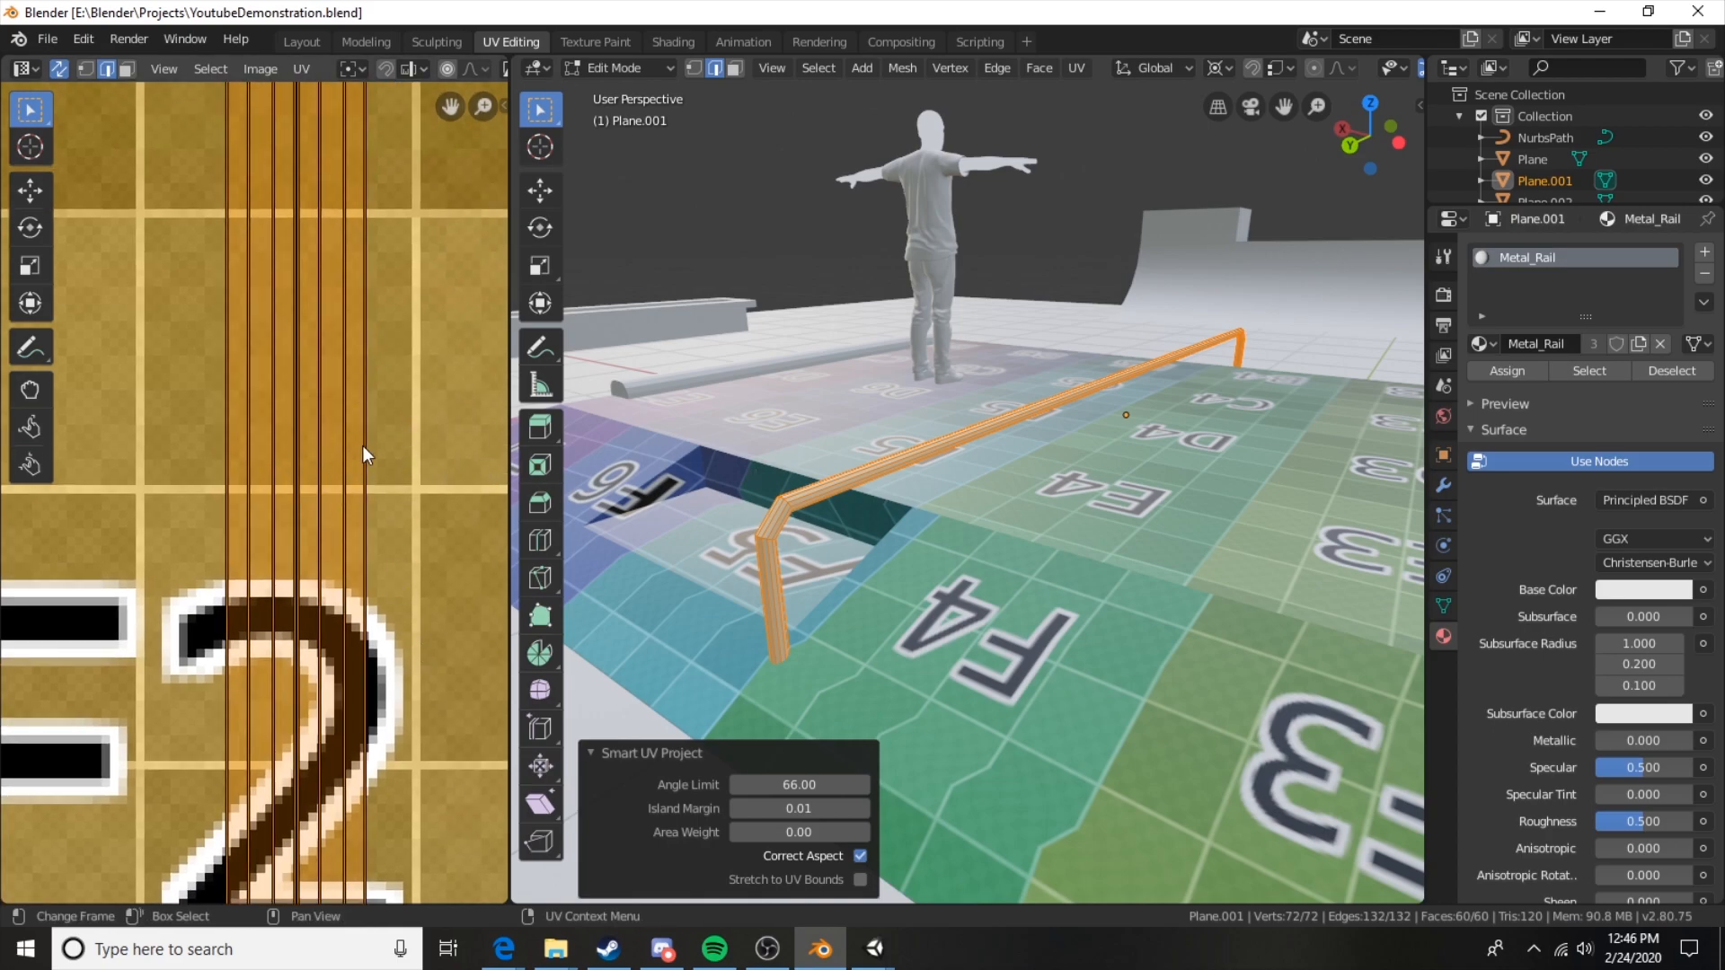
pyautogui.scroll(-2, 273, 569)
pyautogui.scroll(4, 300, 569)
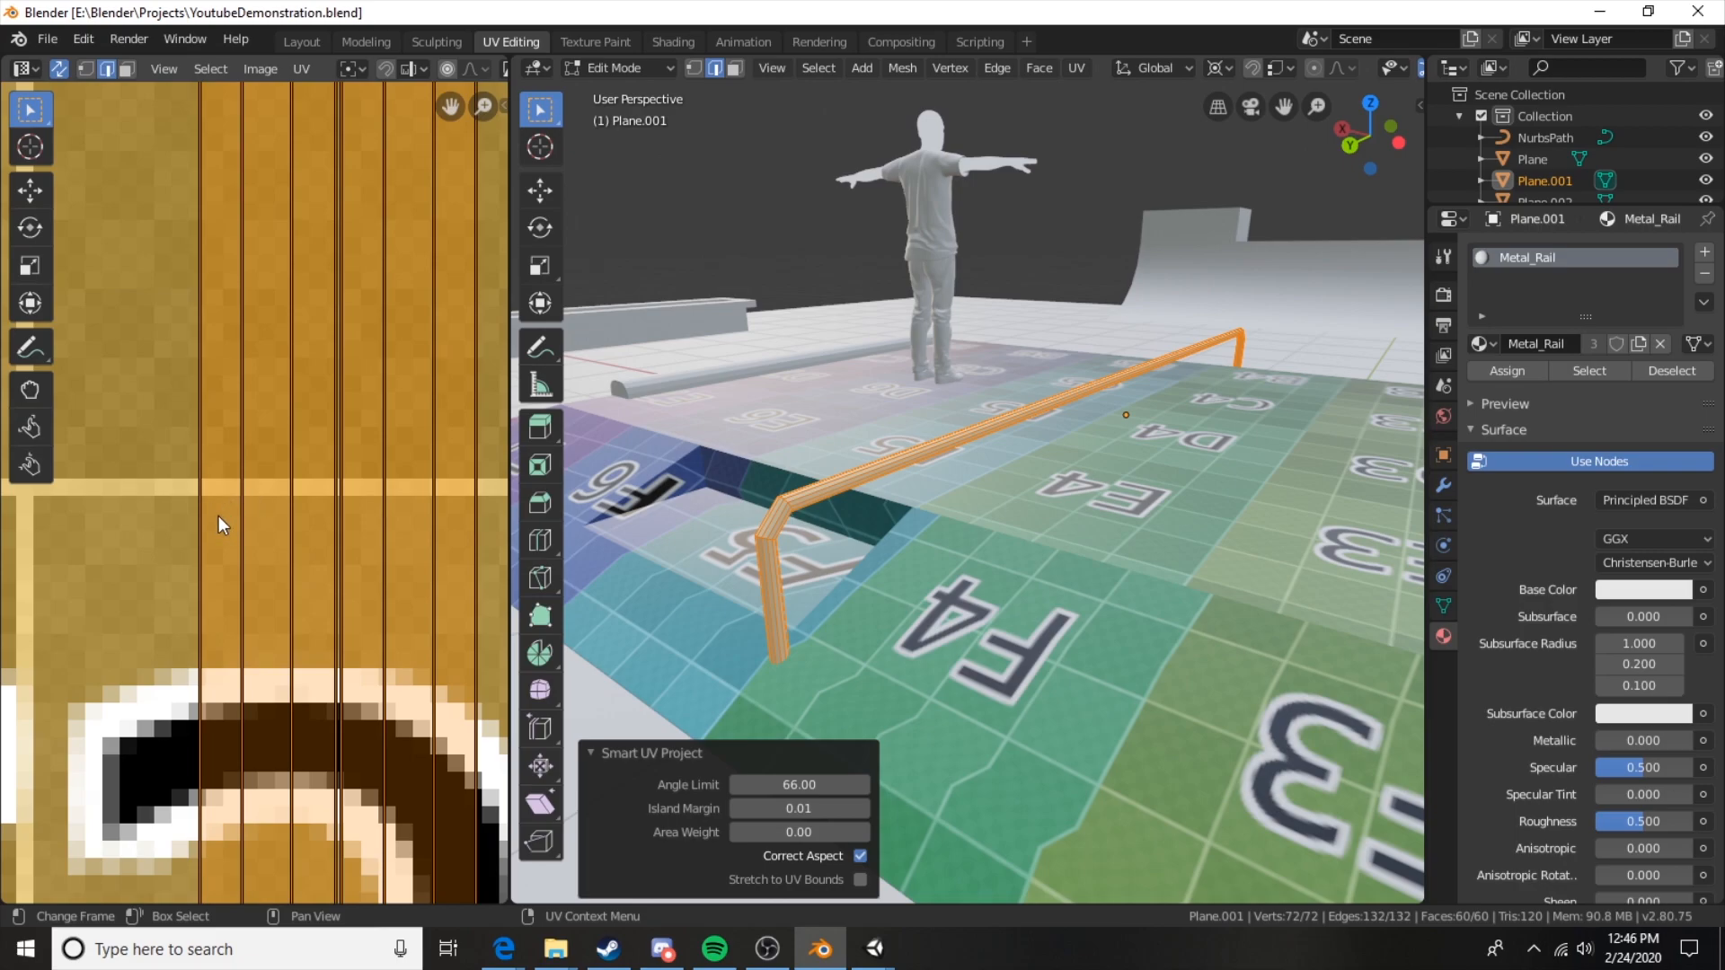
pyautogui.press('Tab')
pyautogui.scroll(-5, 301, 478)
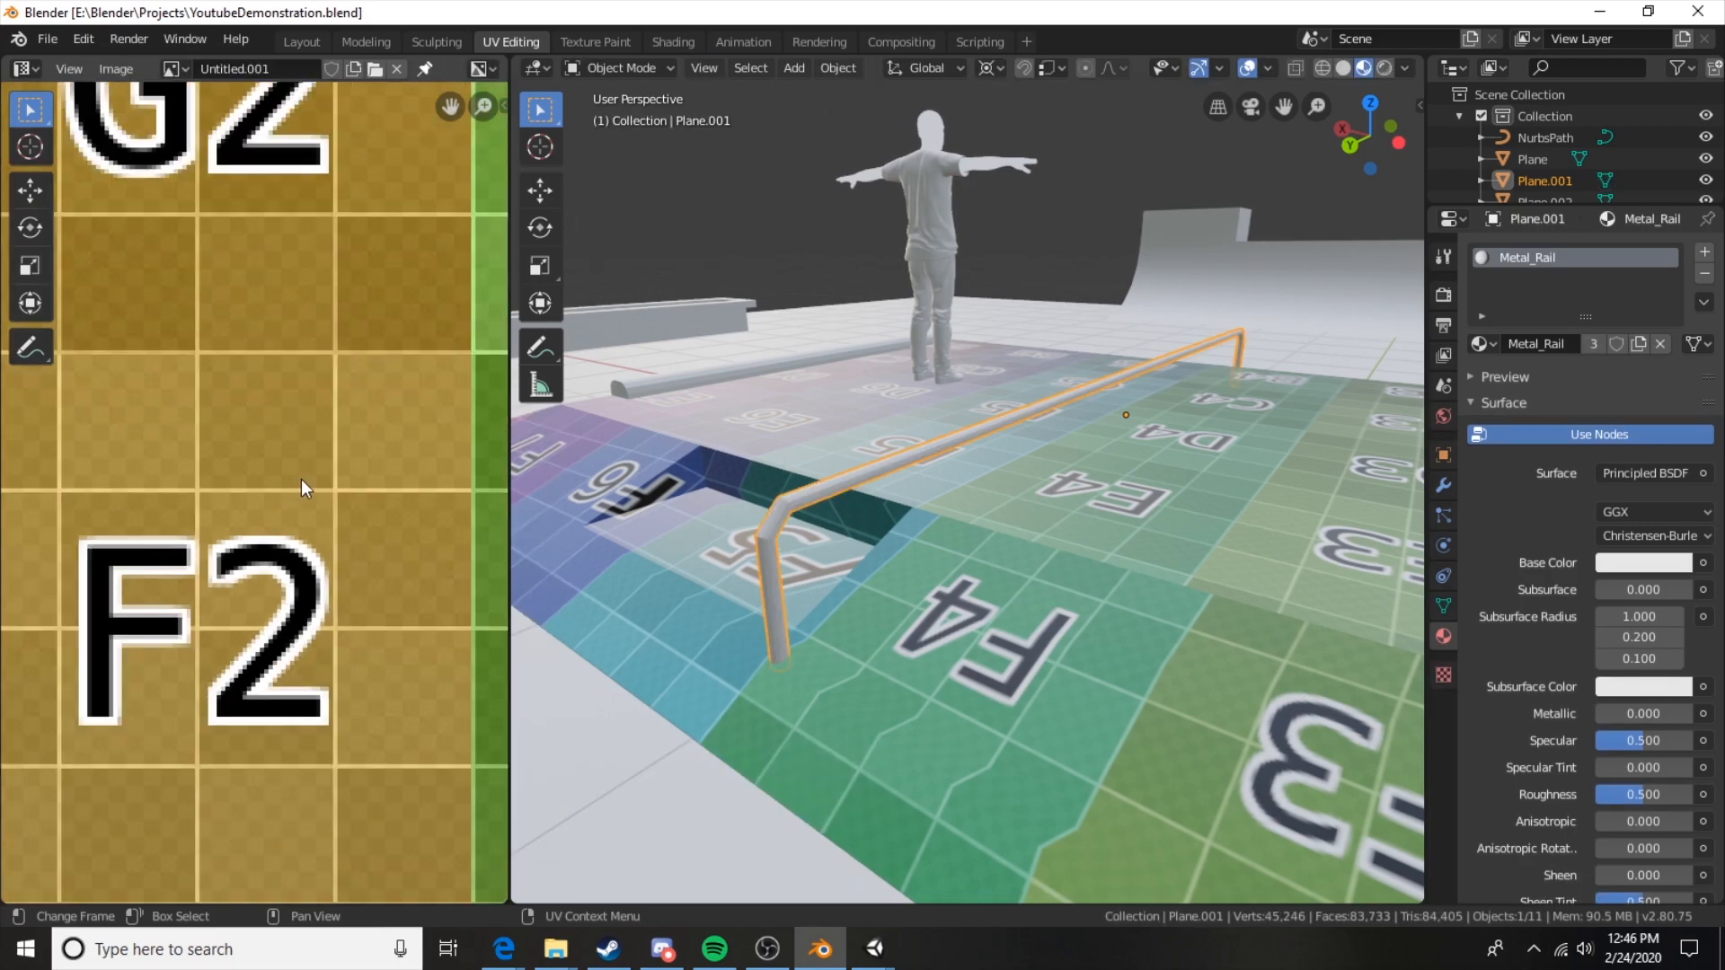
pyautogui.scroll(-4, 302, 479)
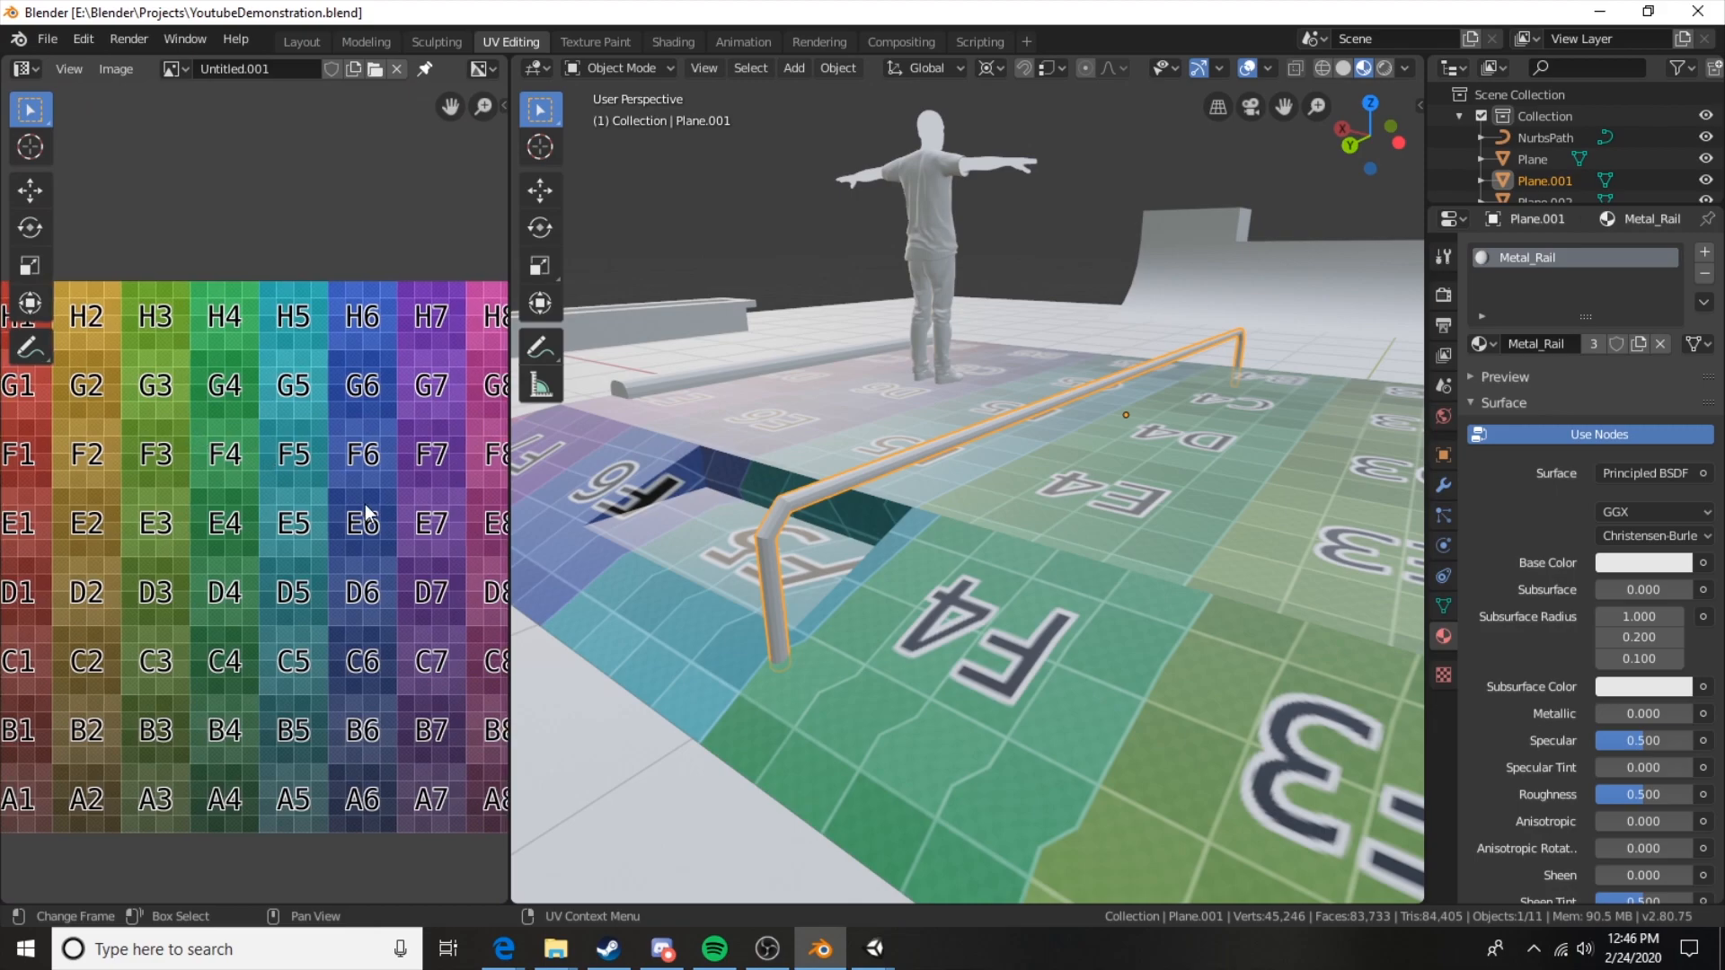
pyautogui.moveTo(378, 530); pyautogui.dragTo(373, 608, button='middle')
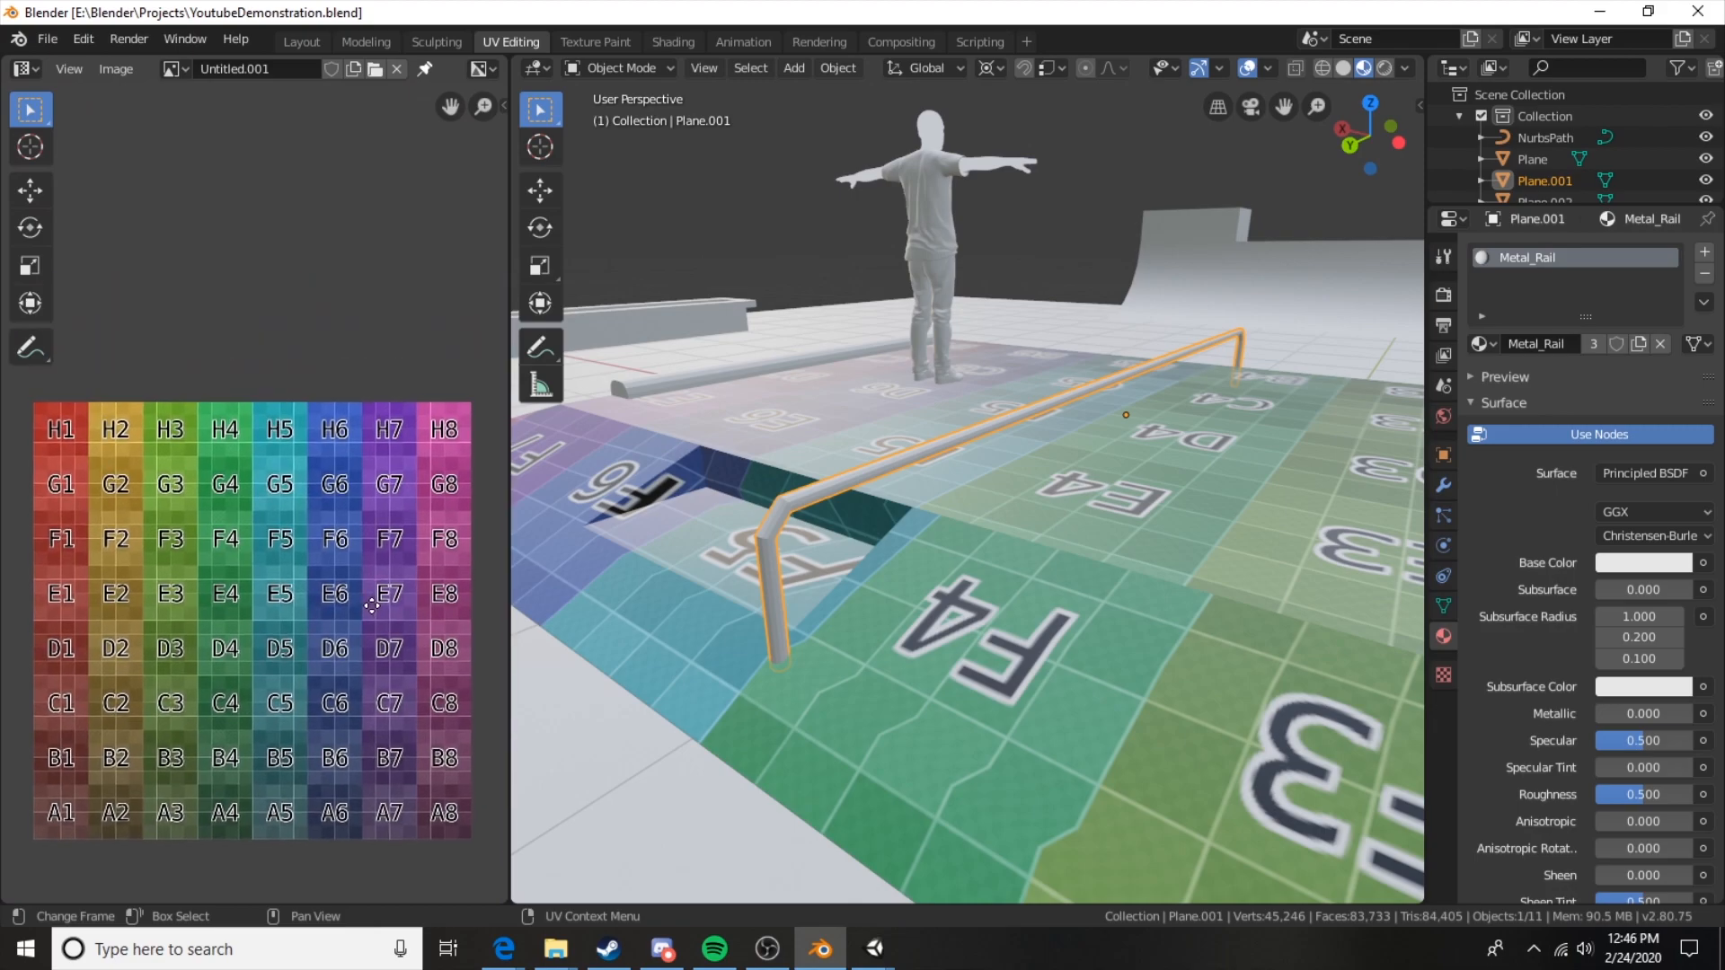
# Mark a lengthwise edge loop along the underside of the metal rail as a seam.
pyautogui.scroll(3, 849, 519)
pyautogui.scroll(-5, 849, 511)
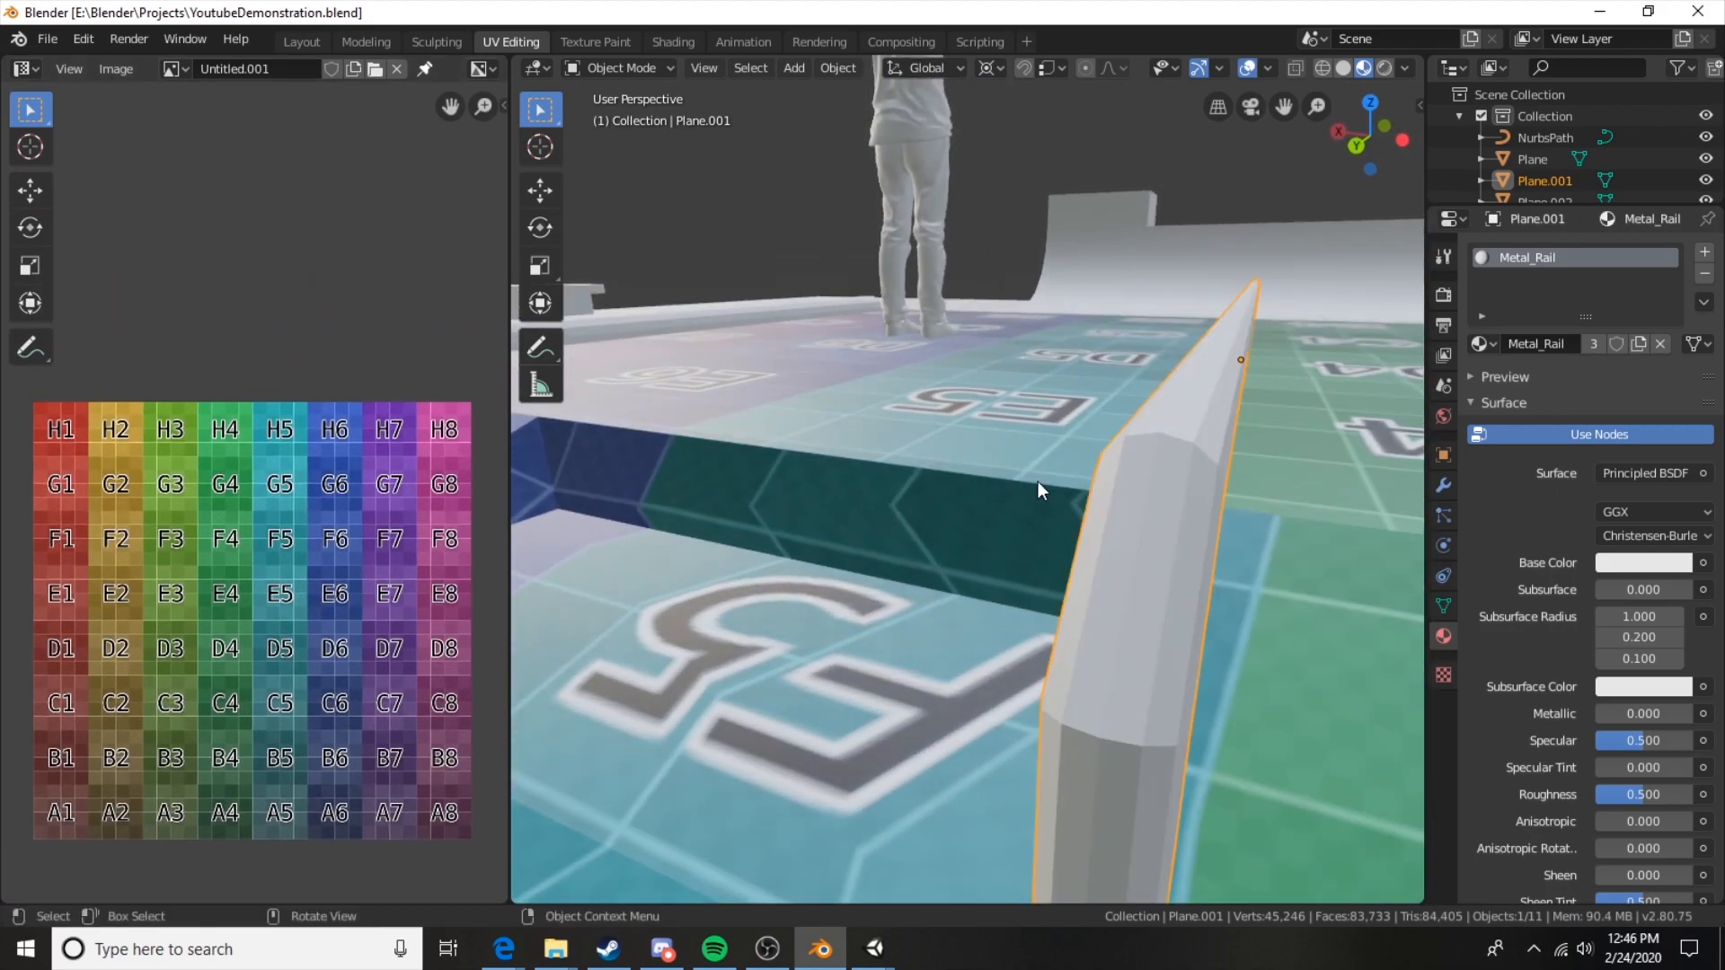
pyautogui.moveTo(1124, 381); pyautogui.dragTo(1068, 520, button='middle')
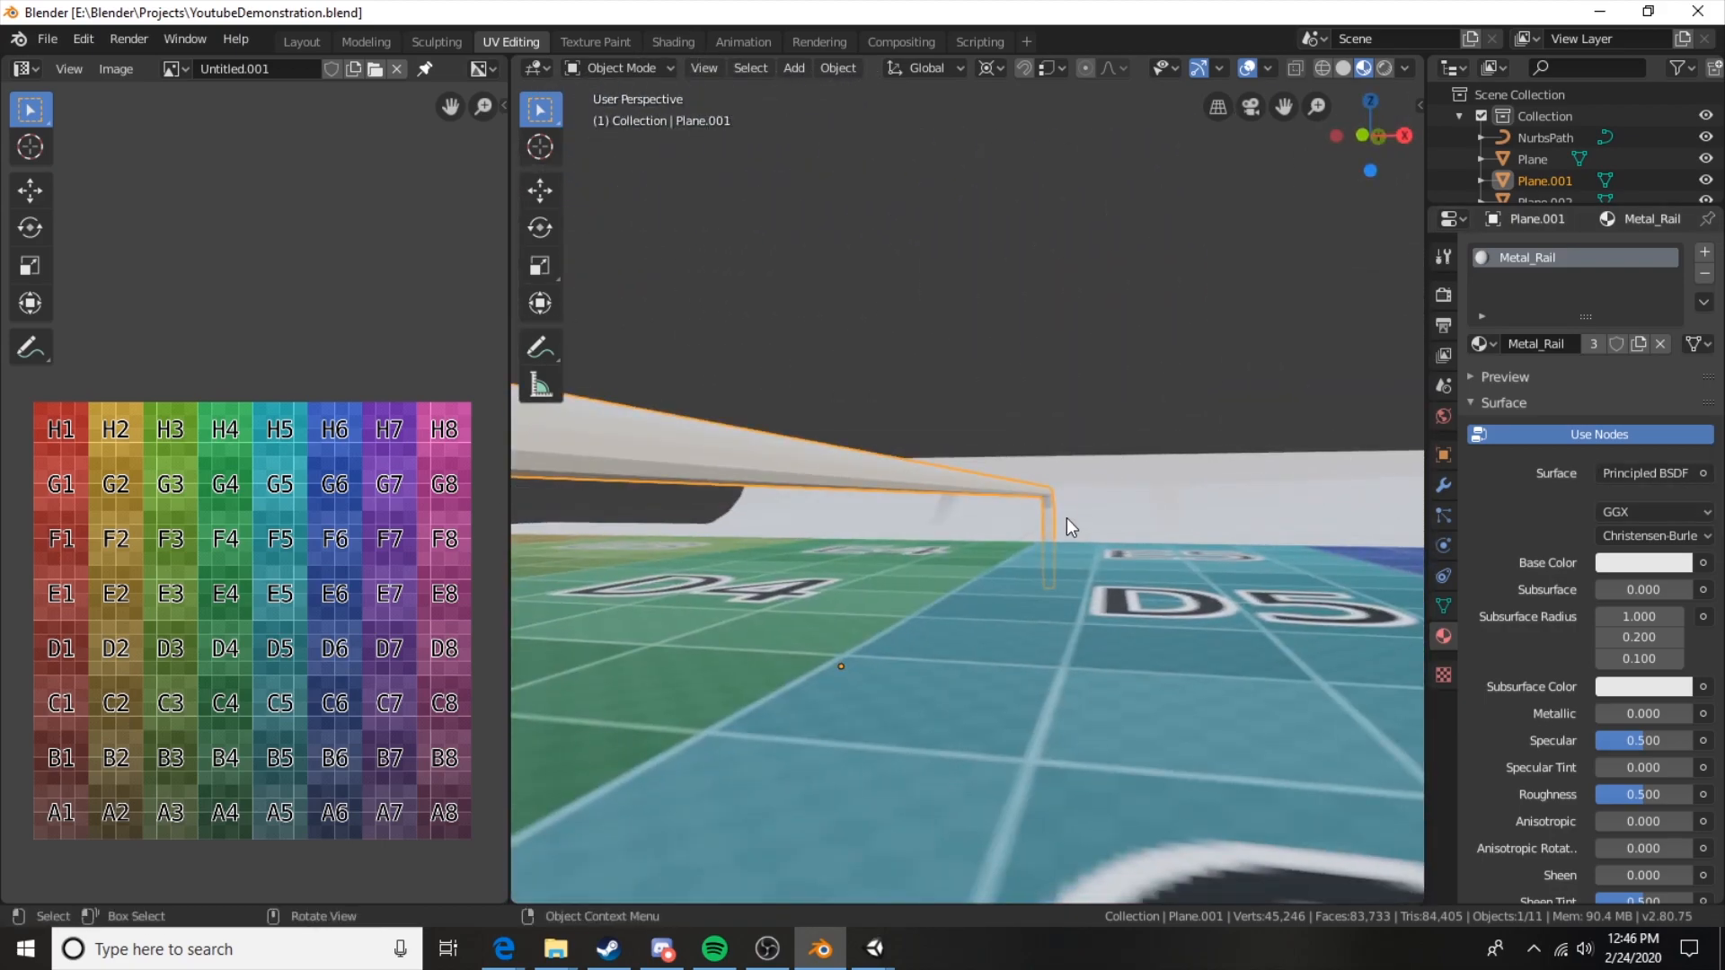
pyautogui.press('Tab')
pyautogui.press('KP_Decimal')
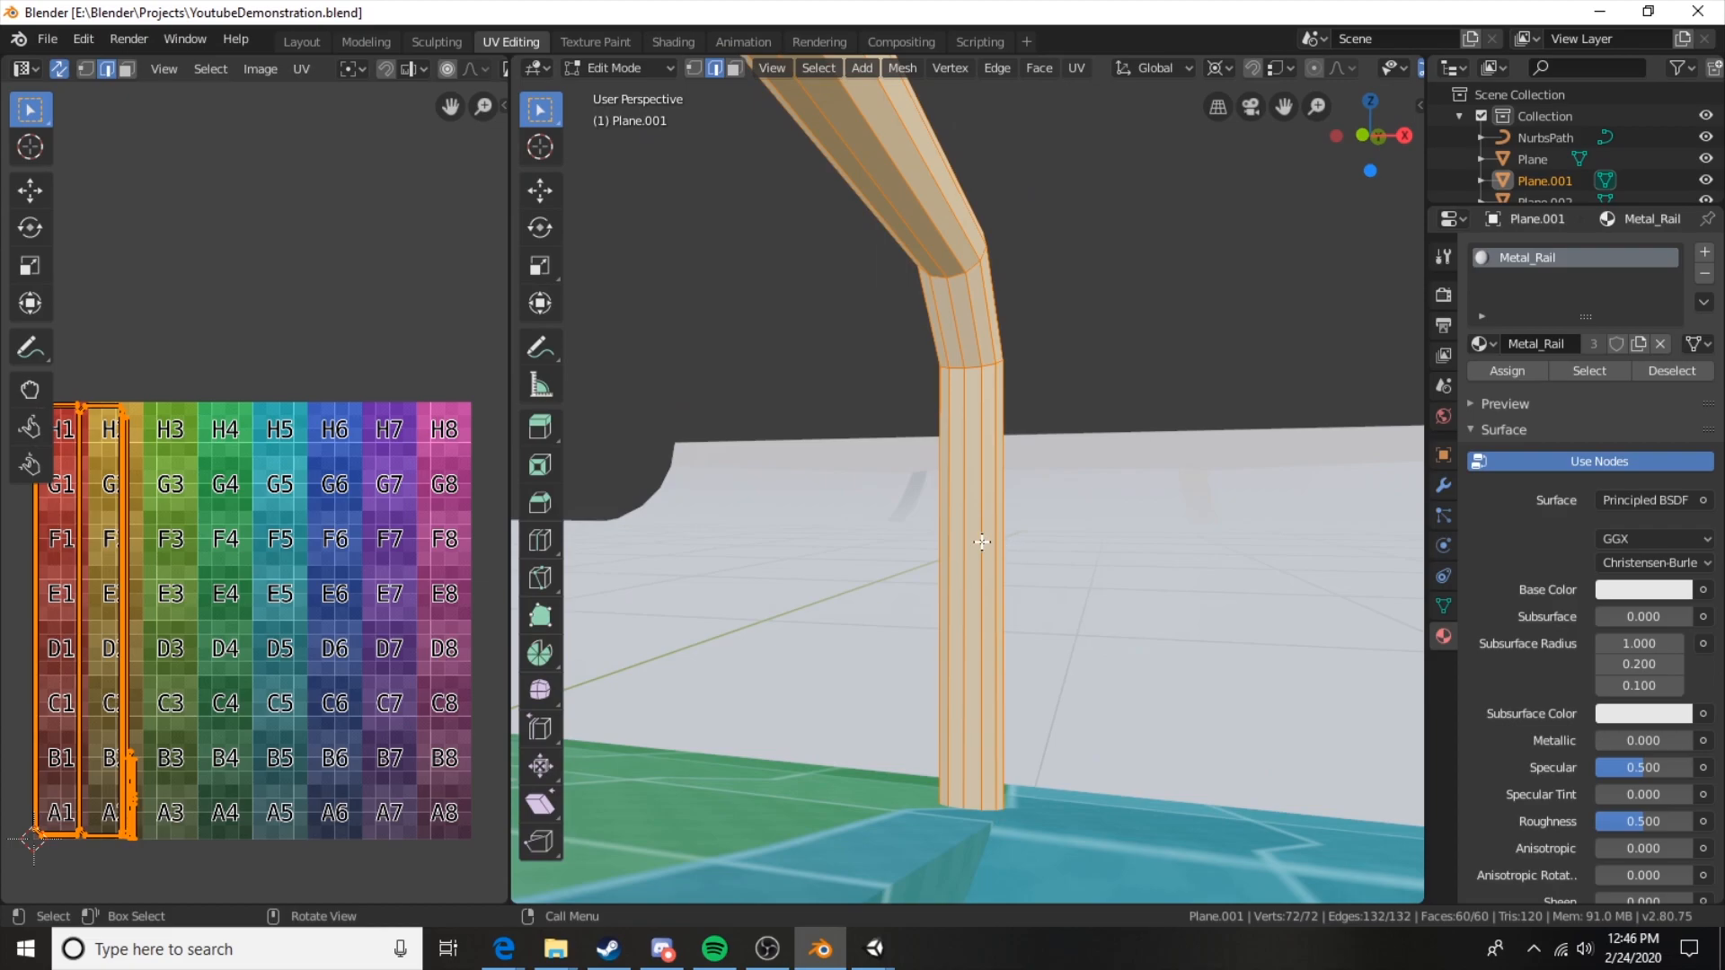
pyautogui.moveTo(1006, 458); pyautogui.dragTo(1041, 280, button='middle')
pyautogui.keyDown('alt'); pyautogui.click(1025, 333); pyautogui.keyUp('alt')
pyautogui.hotkey('ctrl', 'e')
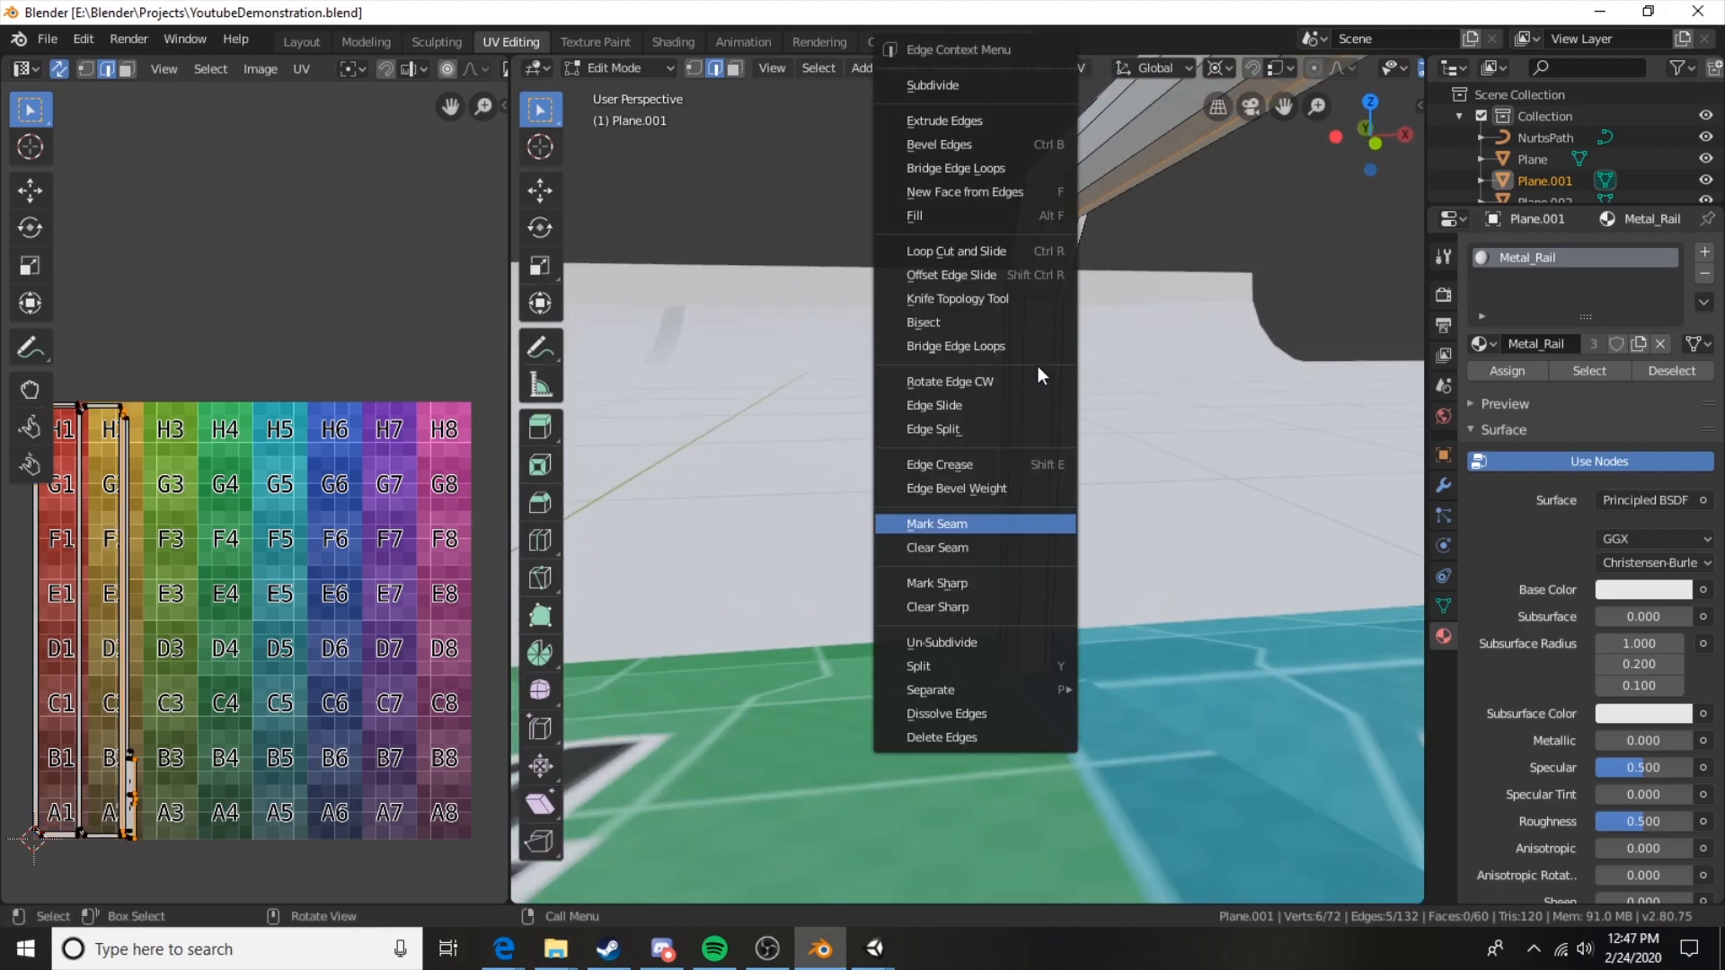
pyautogui.click(933, 519)
pyautogui.scroll(4, 256, 549)
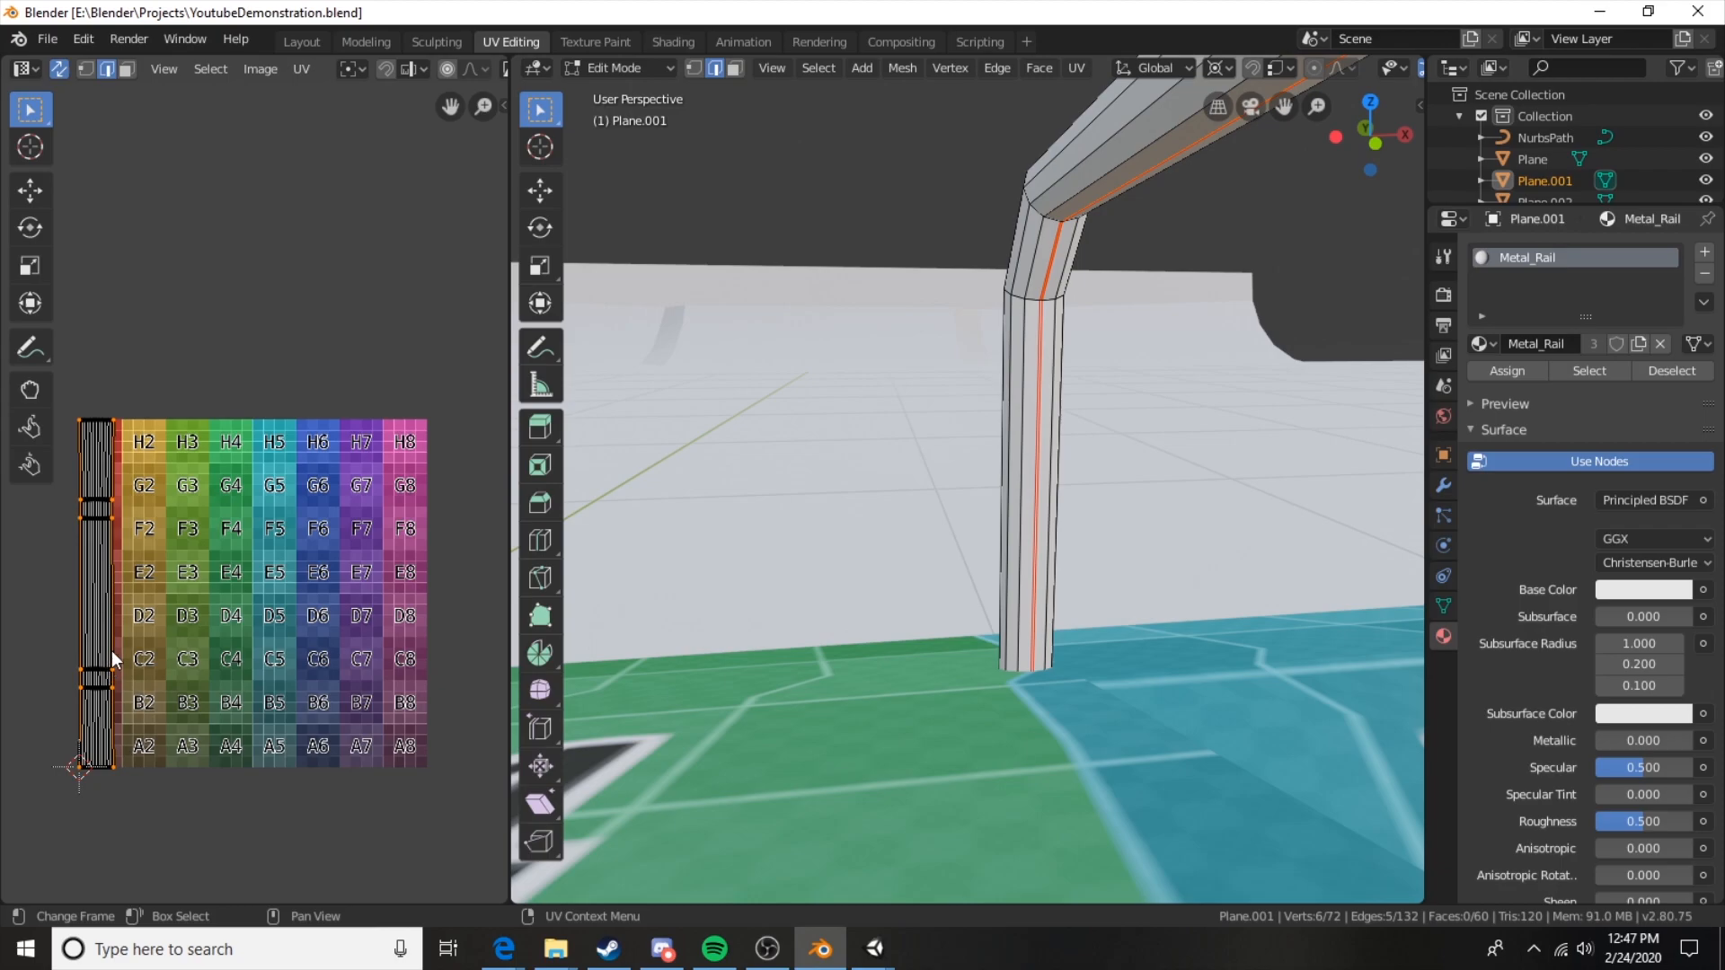
# Add one centered loop cut around the middle of the long metal rail and mark it as a seam.
pyautogui.moveTo(256, 549); pyautogui.dragTo(352, 496, button='middle')
pyautogui.moveTo(599, 410); pyautogui.dragTo(939, 449, button='middle')
pyautogui.scroll(-5, 938, 450)
pyautogui.keyDown('shift'); pyautogui.moveTo(1325, 489); pyautogui.dragTo(1076, 457, button='middle'); pyautogui.keyUp('shift')
pyautogui.hotkey('ctrl', 'r')
pyautogui.click(1108, 454)
pyautogui.rightClick(1187, 468)
pyautogui.rightClick(1023, 455)
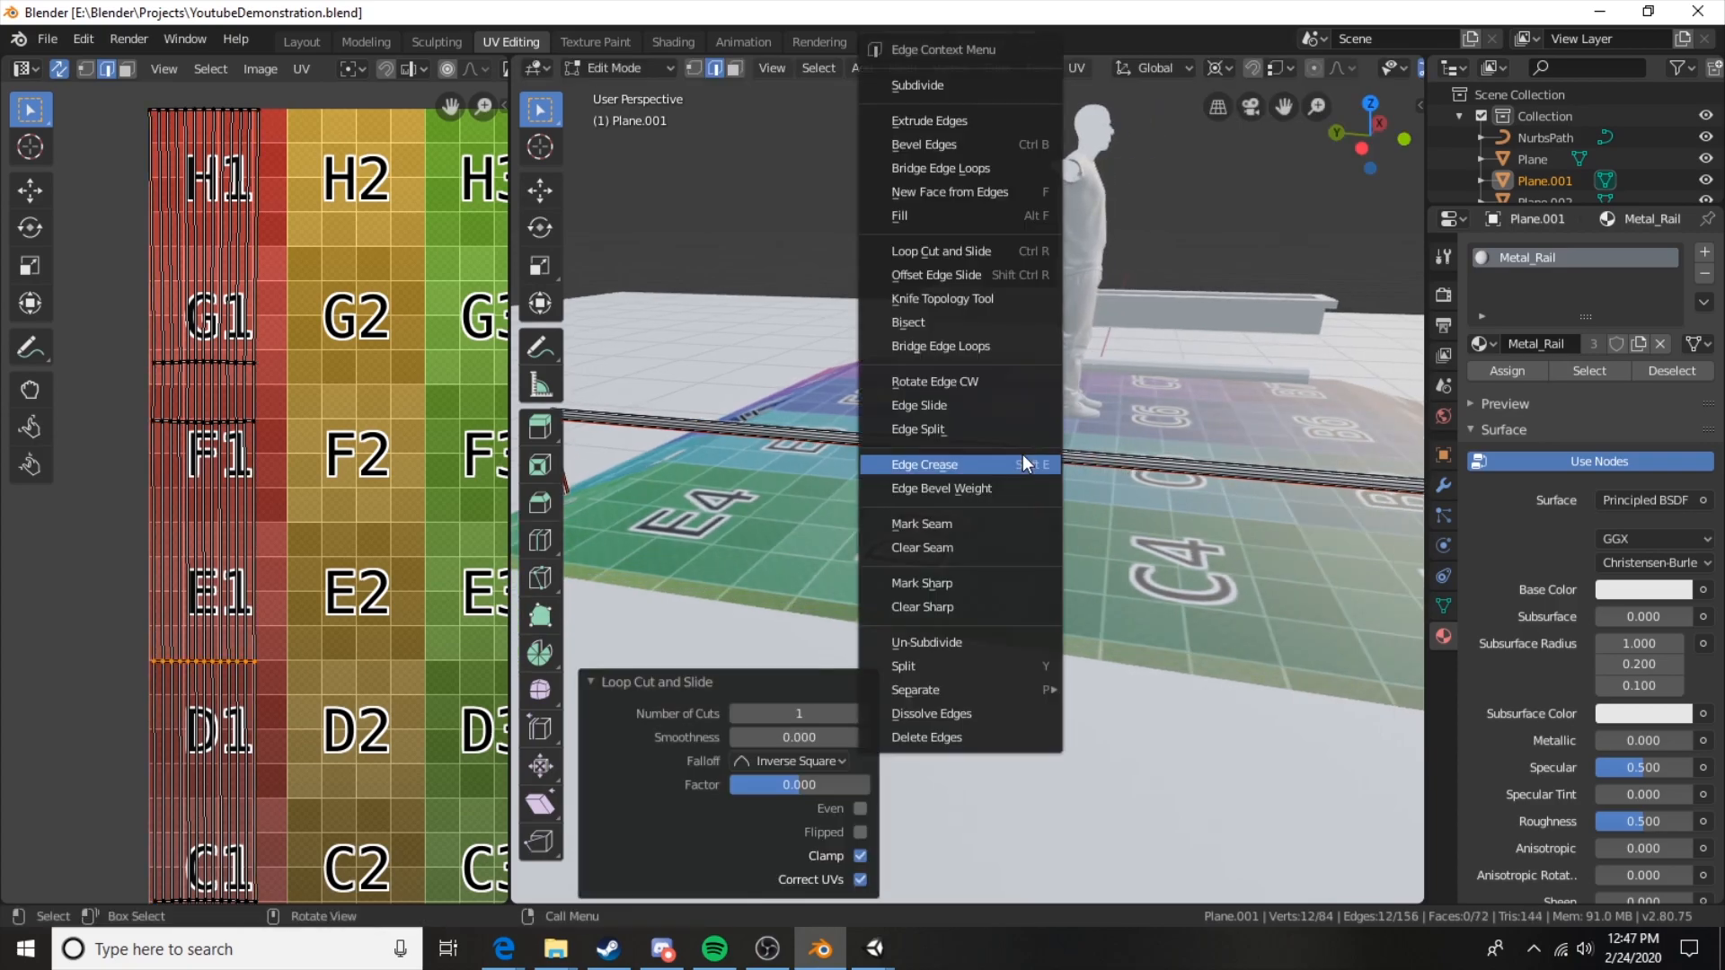
pyautogui.click(958, 522)
# Select the whole rail mesh and examine its UV strips up close against the color grid's pixel size.
pyautogui.scroll(-6, 328, 537)
pyautogui.moveTo(419, 578); pyautogui.dragTo(298, 543, button='middle')
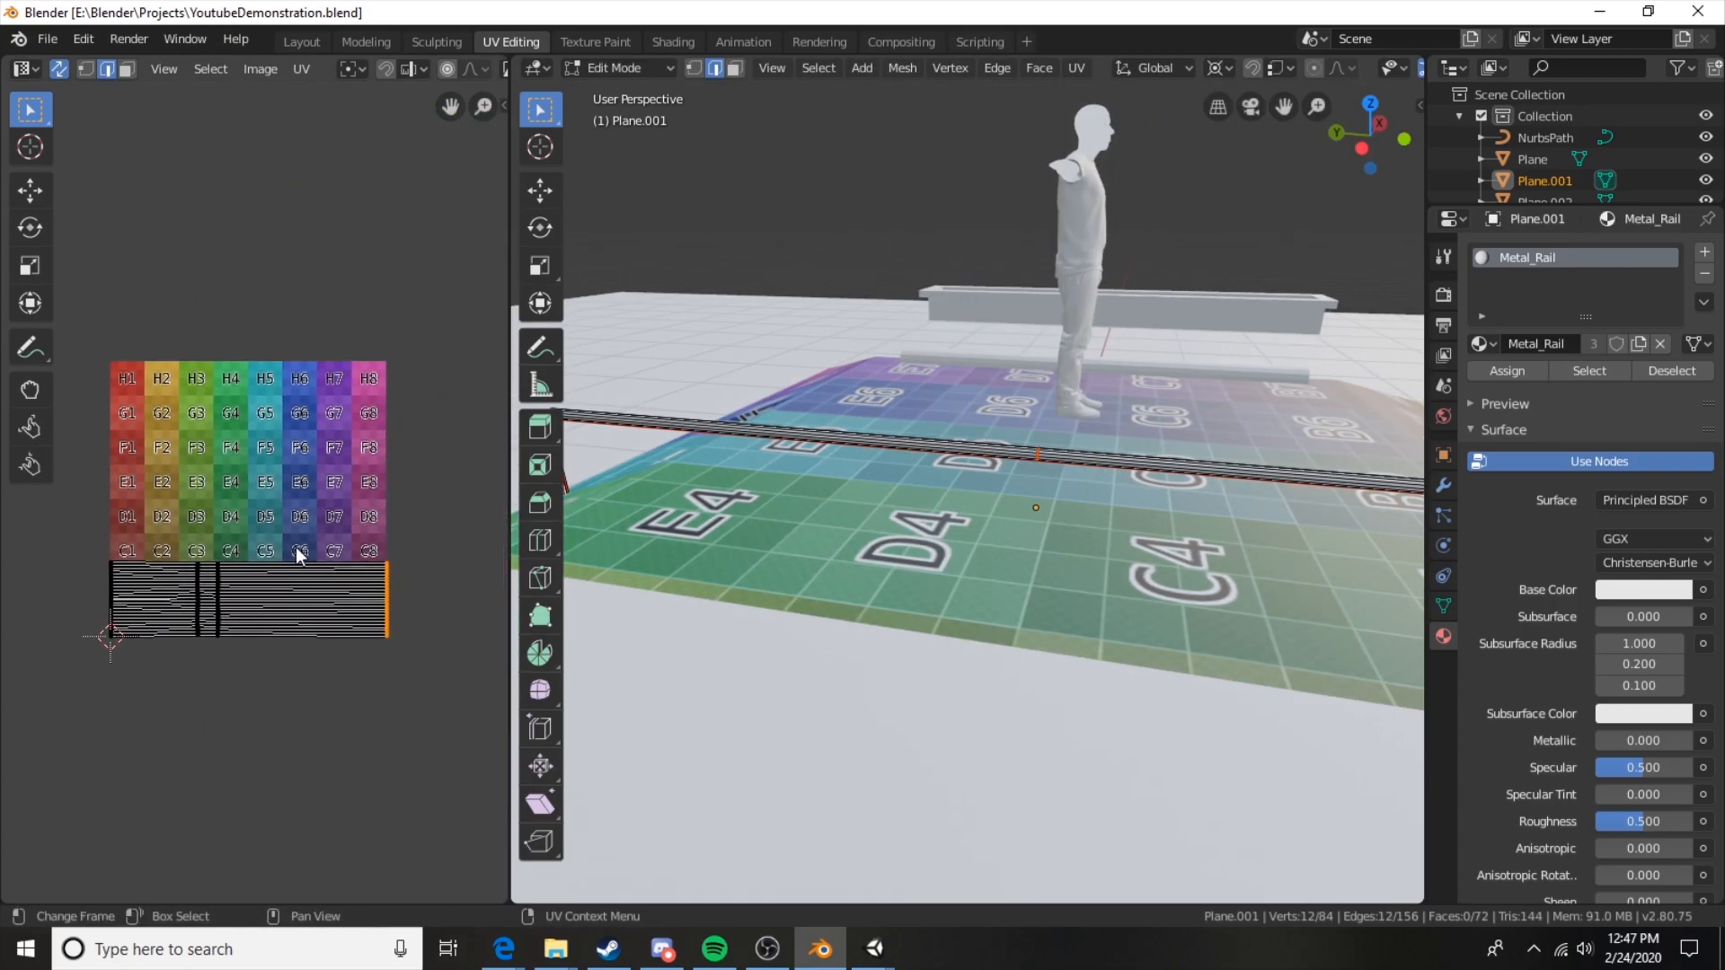
pyautogui.press('a')
pyautogui.scroll(5, 240, 591)
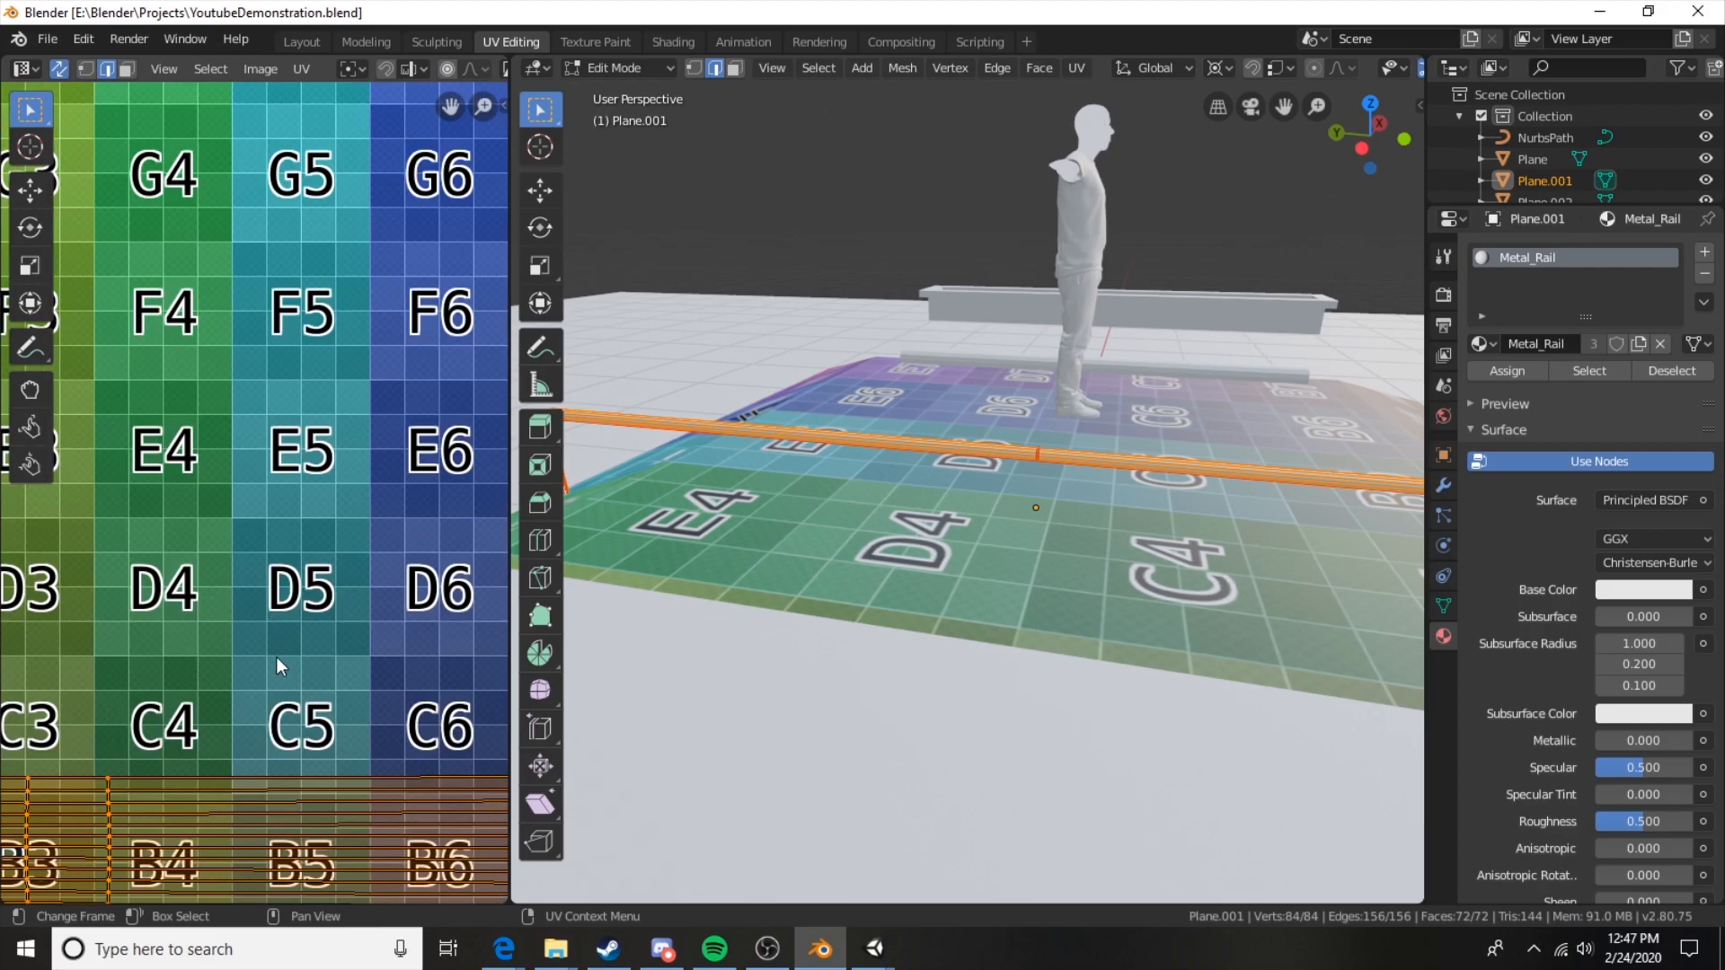
pyautogui.scroll(-2, 193, 634)
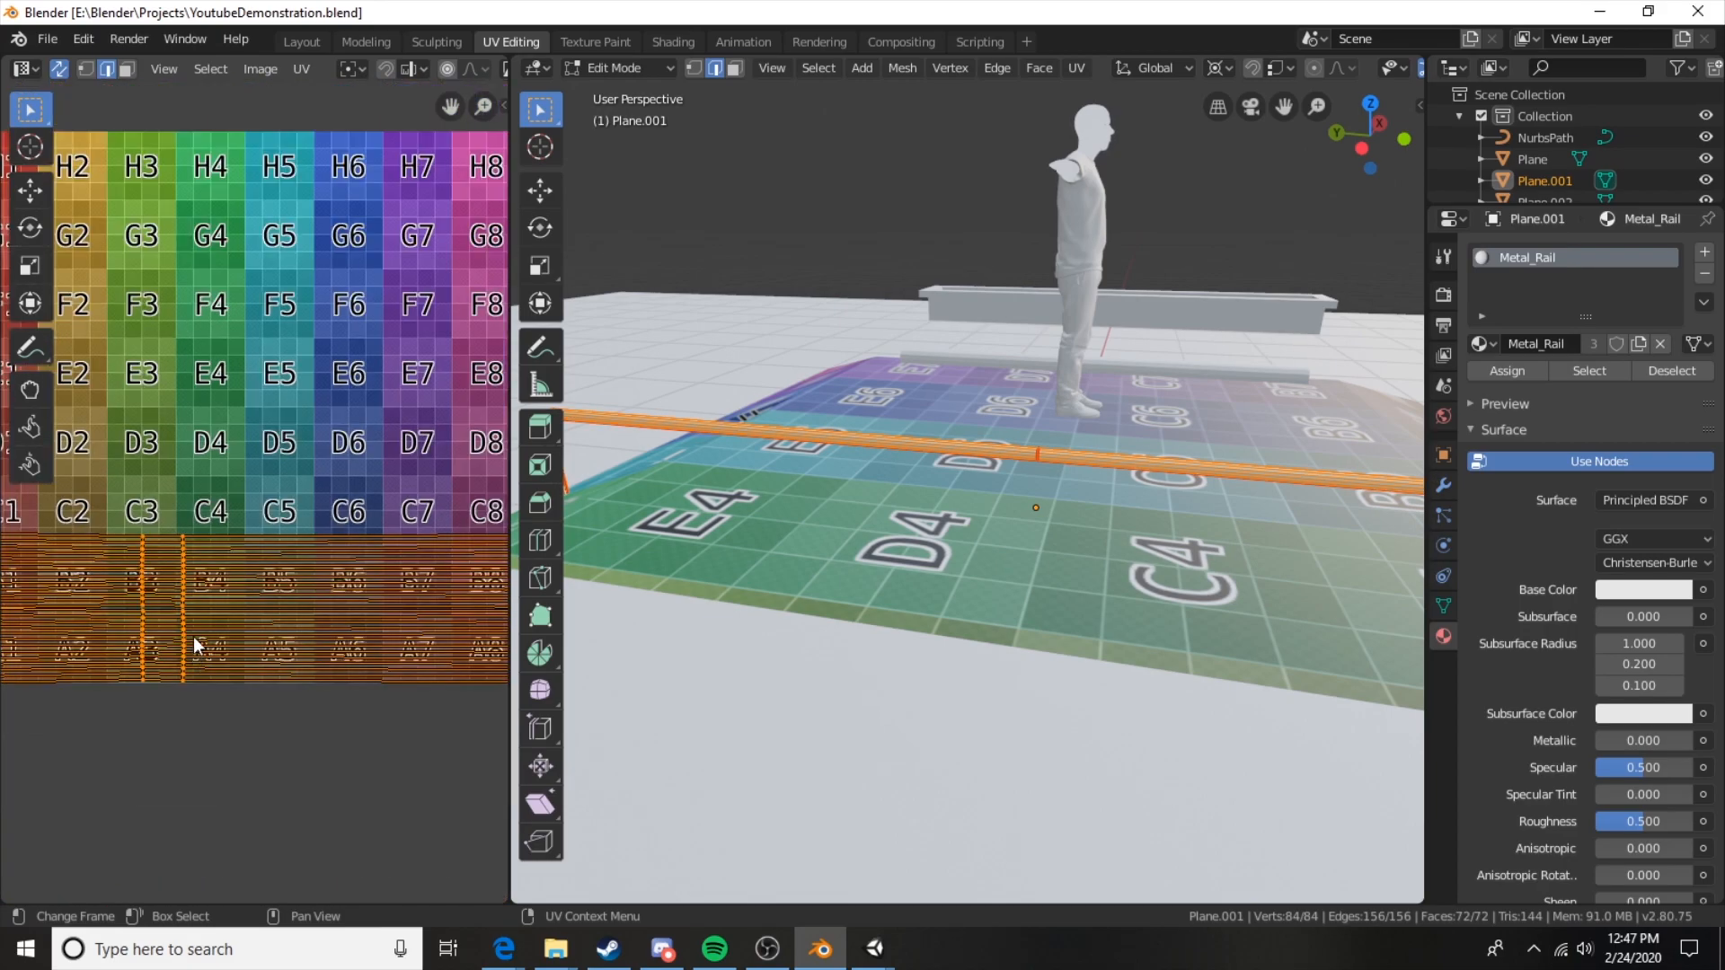
pyautogui.scroll(6, 223, 601)
pyautogui.moveTo(239, 601); pyautogui.dragTo(290, 418, button='middle')
pyautogui.scroll(4, 239, 485)
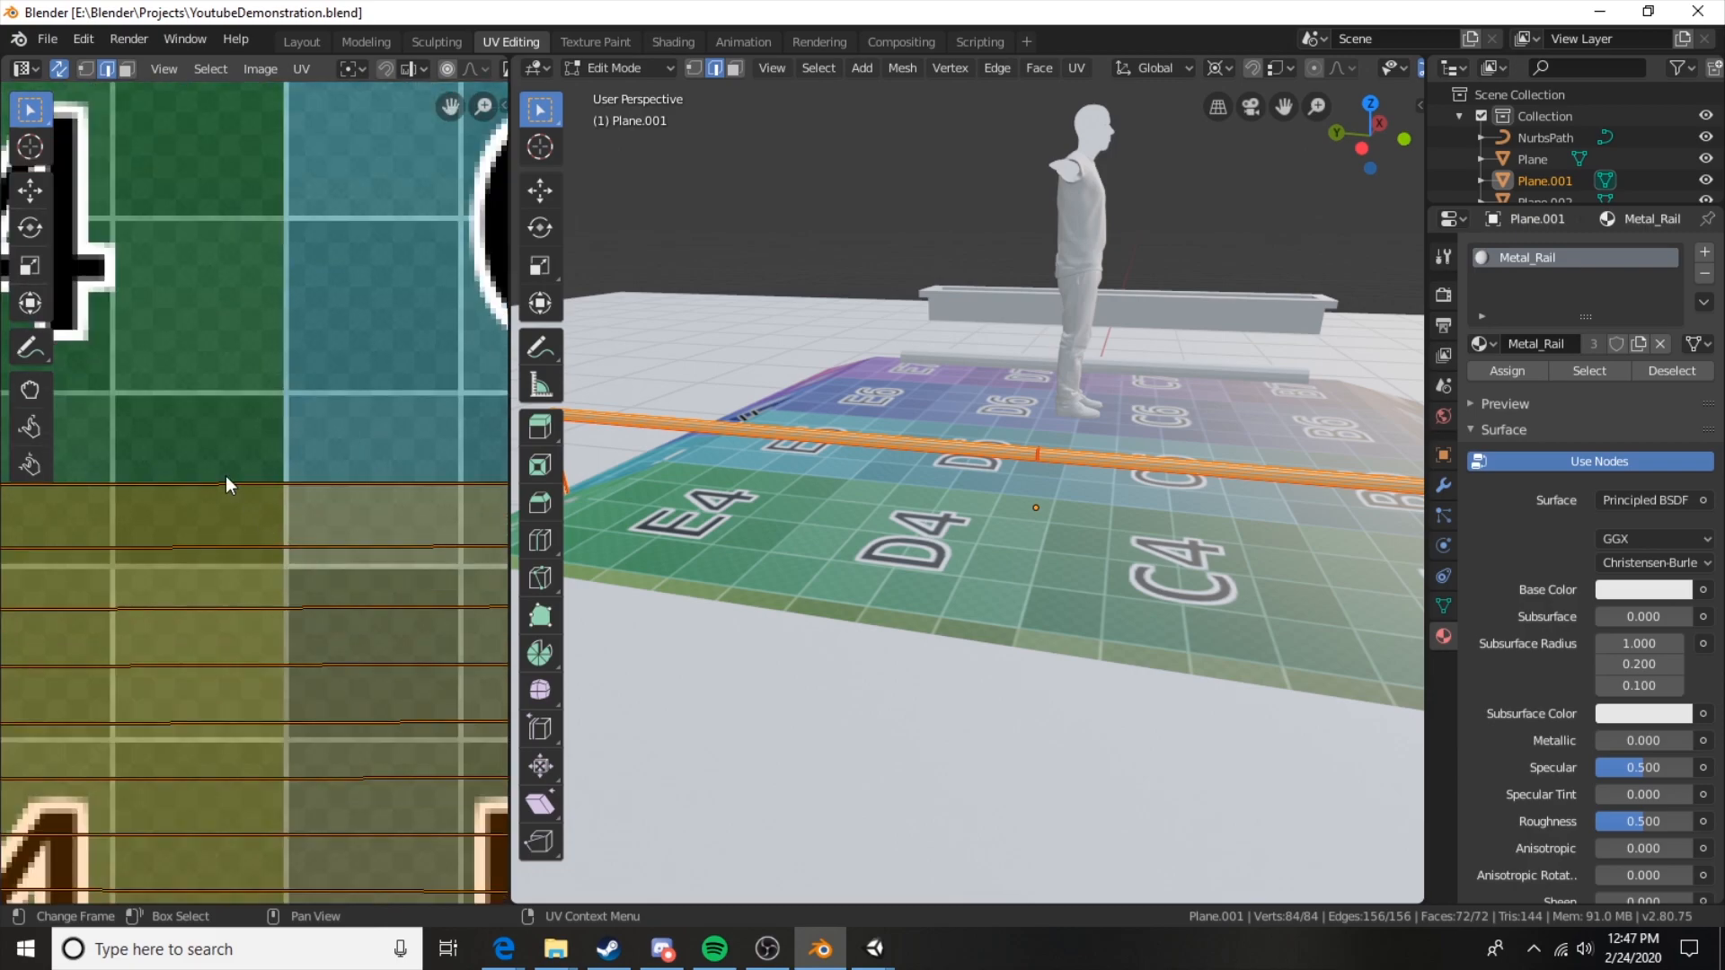
pyautogui.scroll(-5, 236, 665)
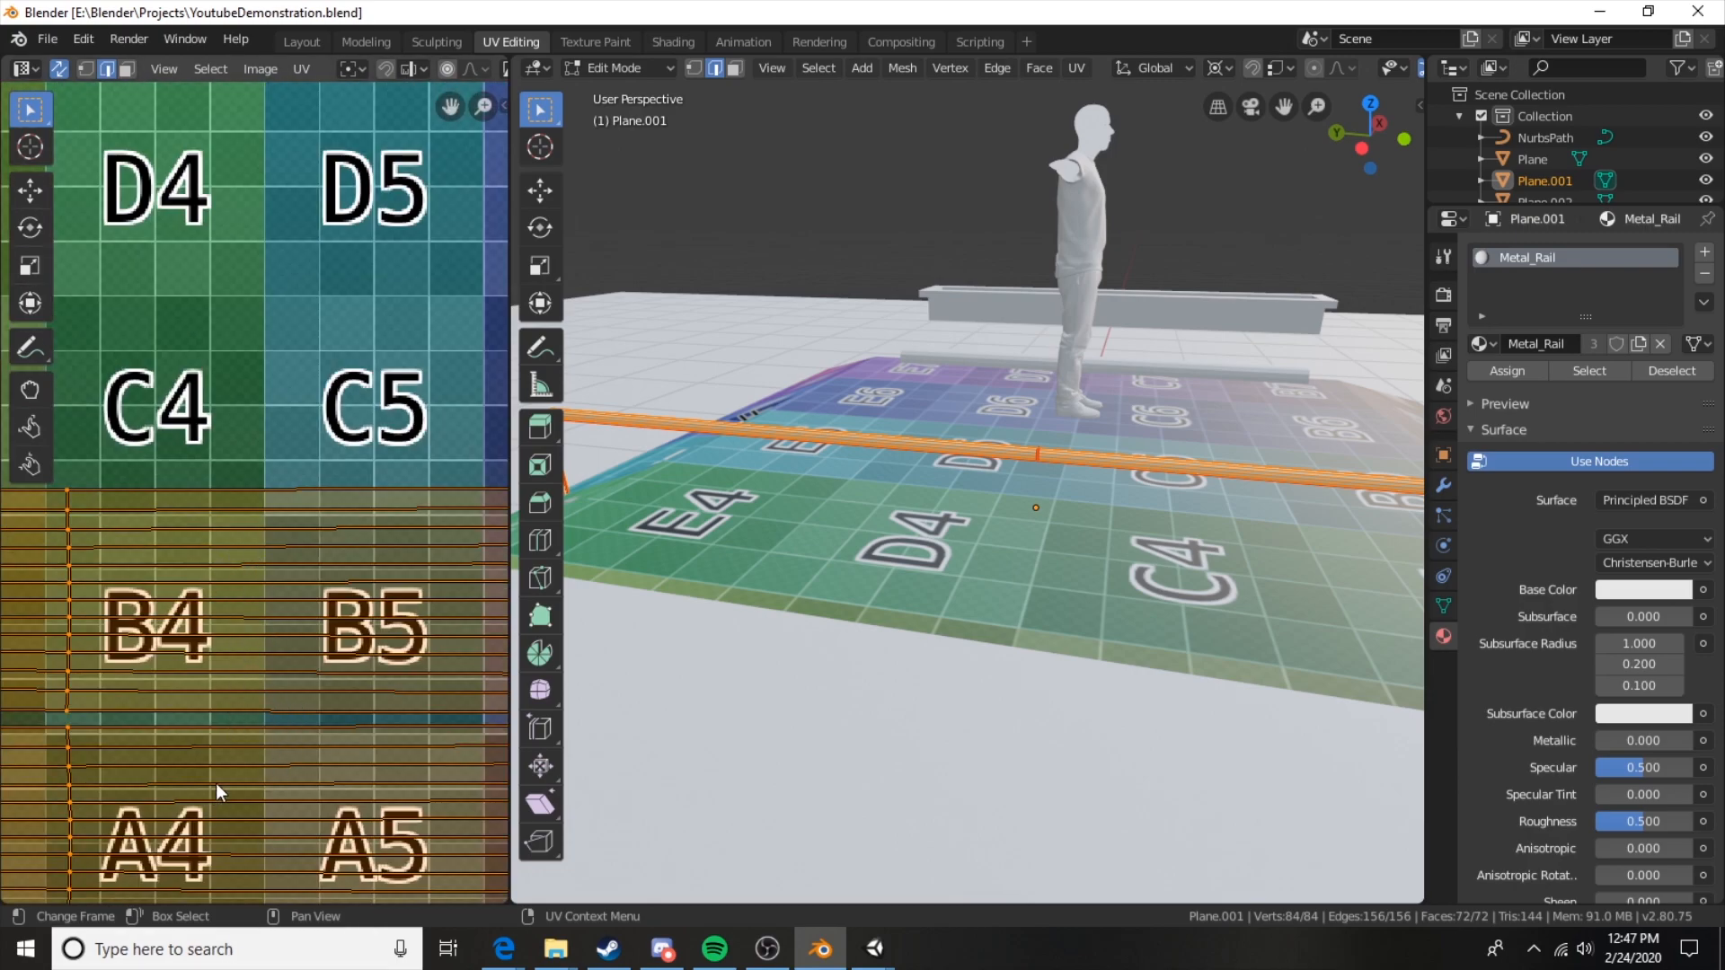
pyautogui.scroll(7, 262, 514)
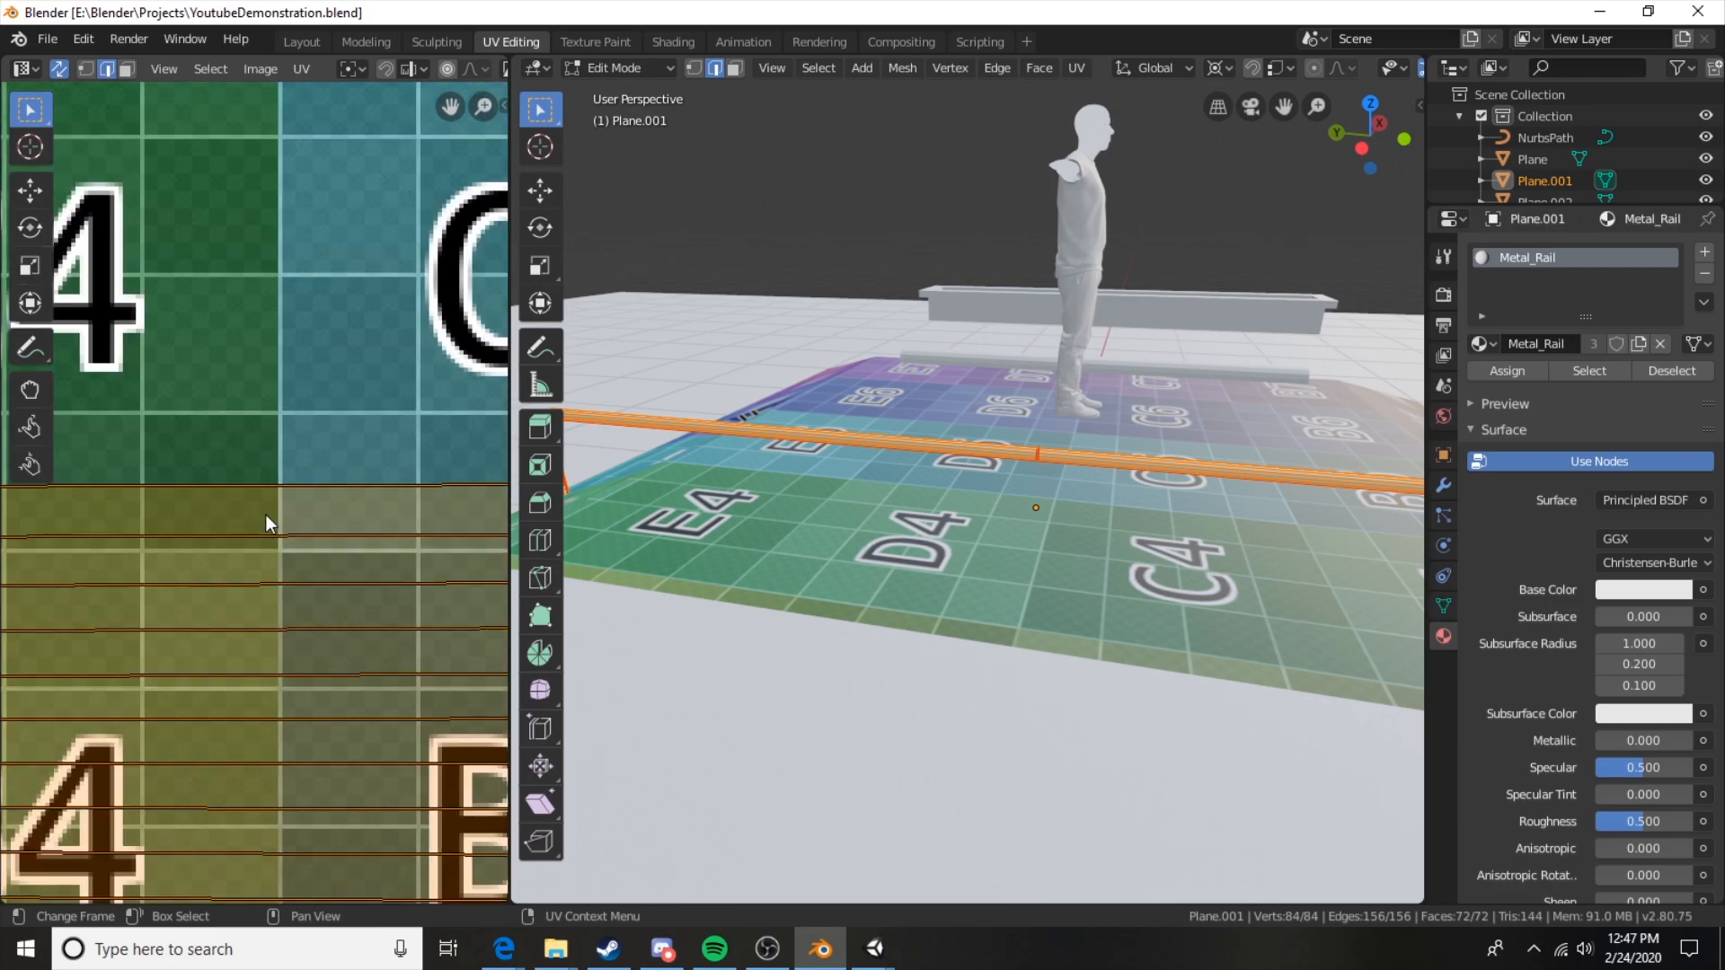
pyautogui.scroll(-7, 324, 524)
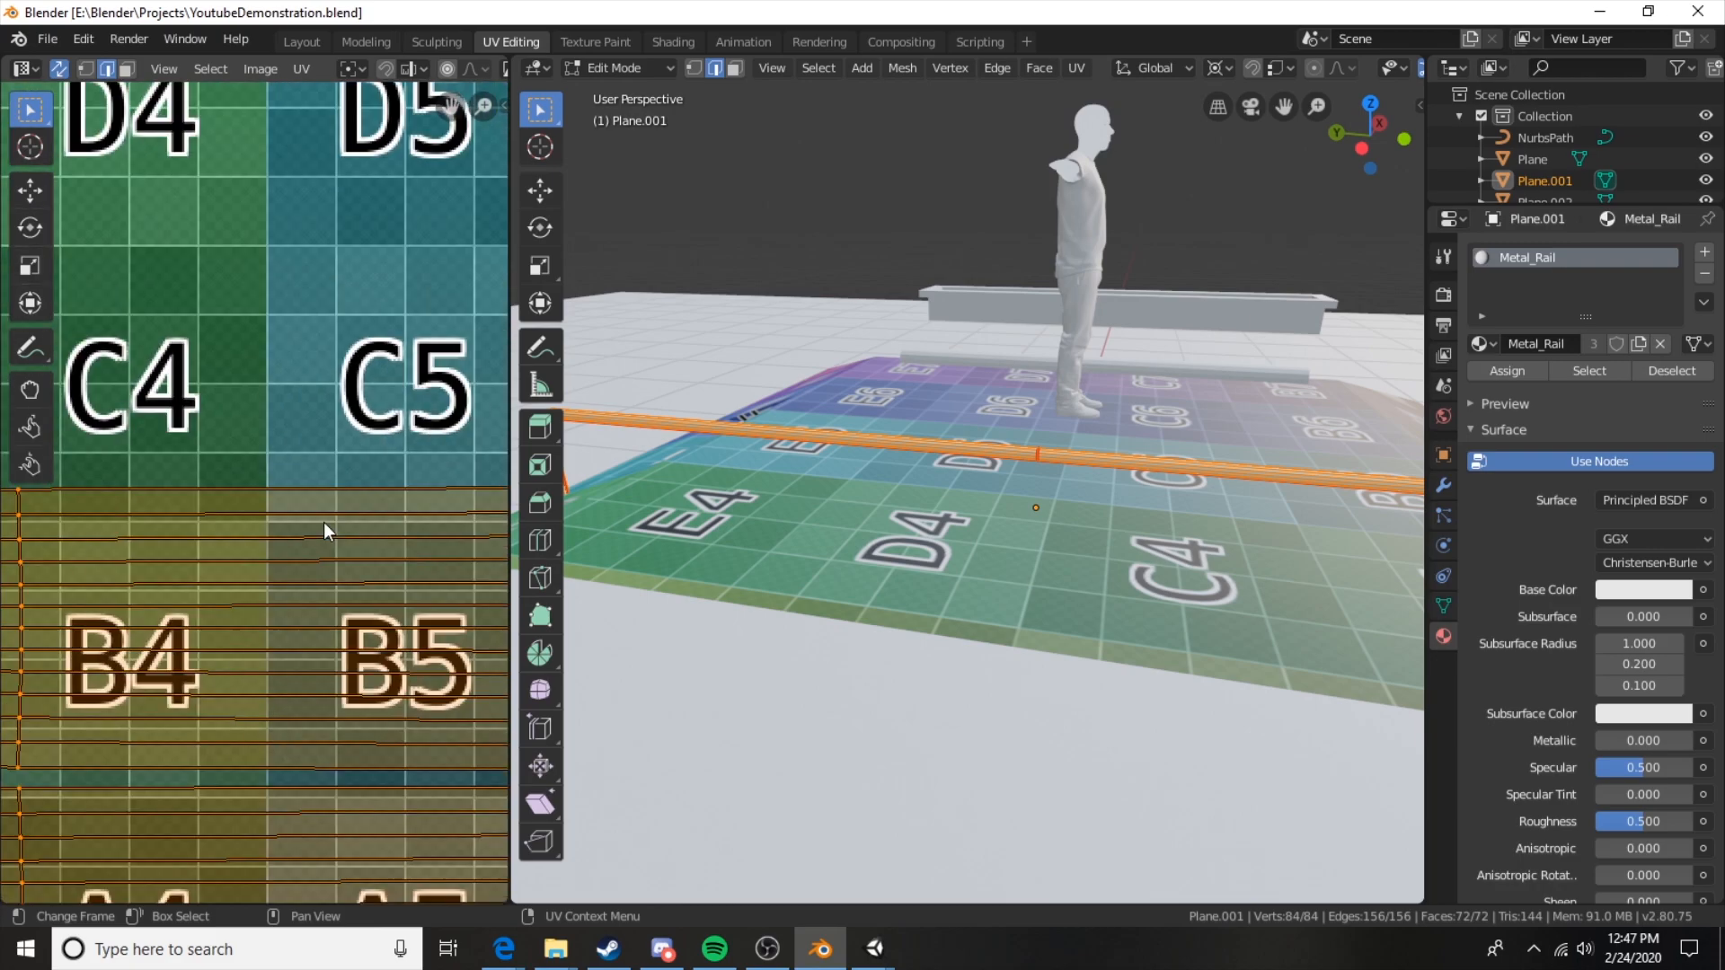
pyautogui.scroll(7, 322, 521)
pyautogui.scroll(-14, 333, 508)
pyautogui.scroll(-1, 345, 517)
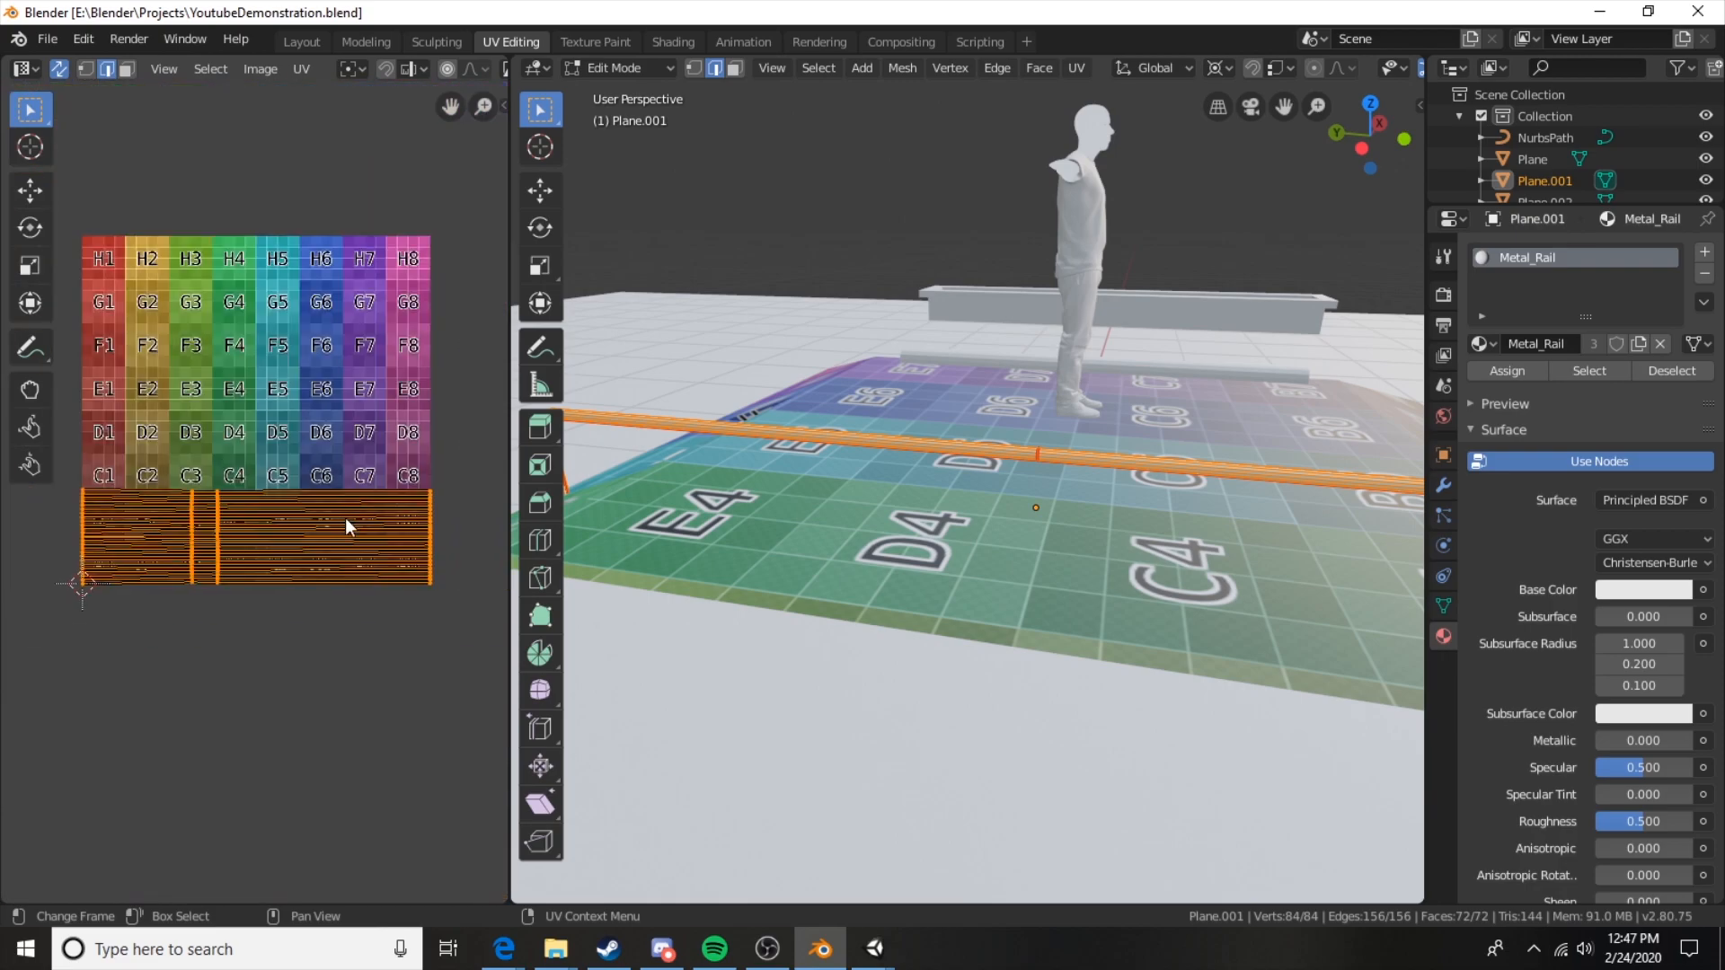
# Mark the edge loop where the rail's near leg meets the bend as a seam.
pyautogui.scroll(6, 345, 518)
pyautogui.moveTo(737, 487); pyautogui.dragTo(770, 485, button='middle')
pyautogui.keyDown('shift'); pyautogui.moveTo(568, 469); pyautogui.dragTo(726, 478, button='middle'); pyautogui.keyUp('shift')
pyautogui.keyDown('alt'); pyautogui.middleClick(749, 488); pyautogui.keyUp('alt')
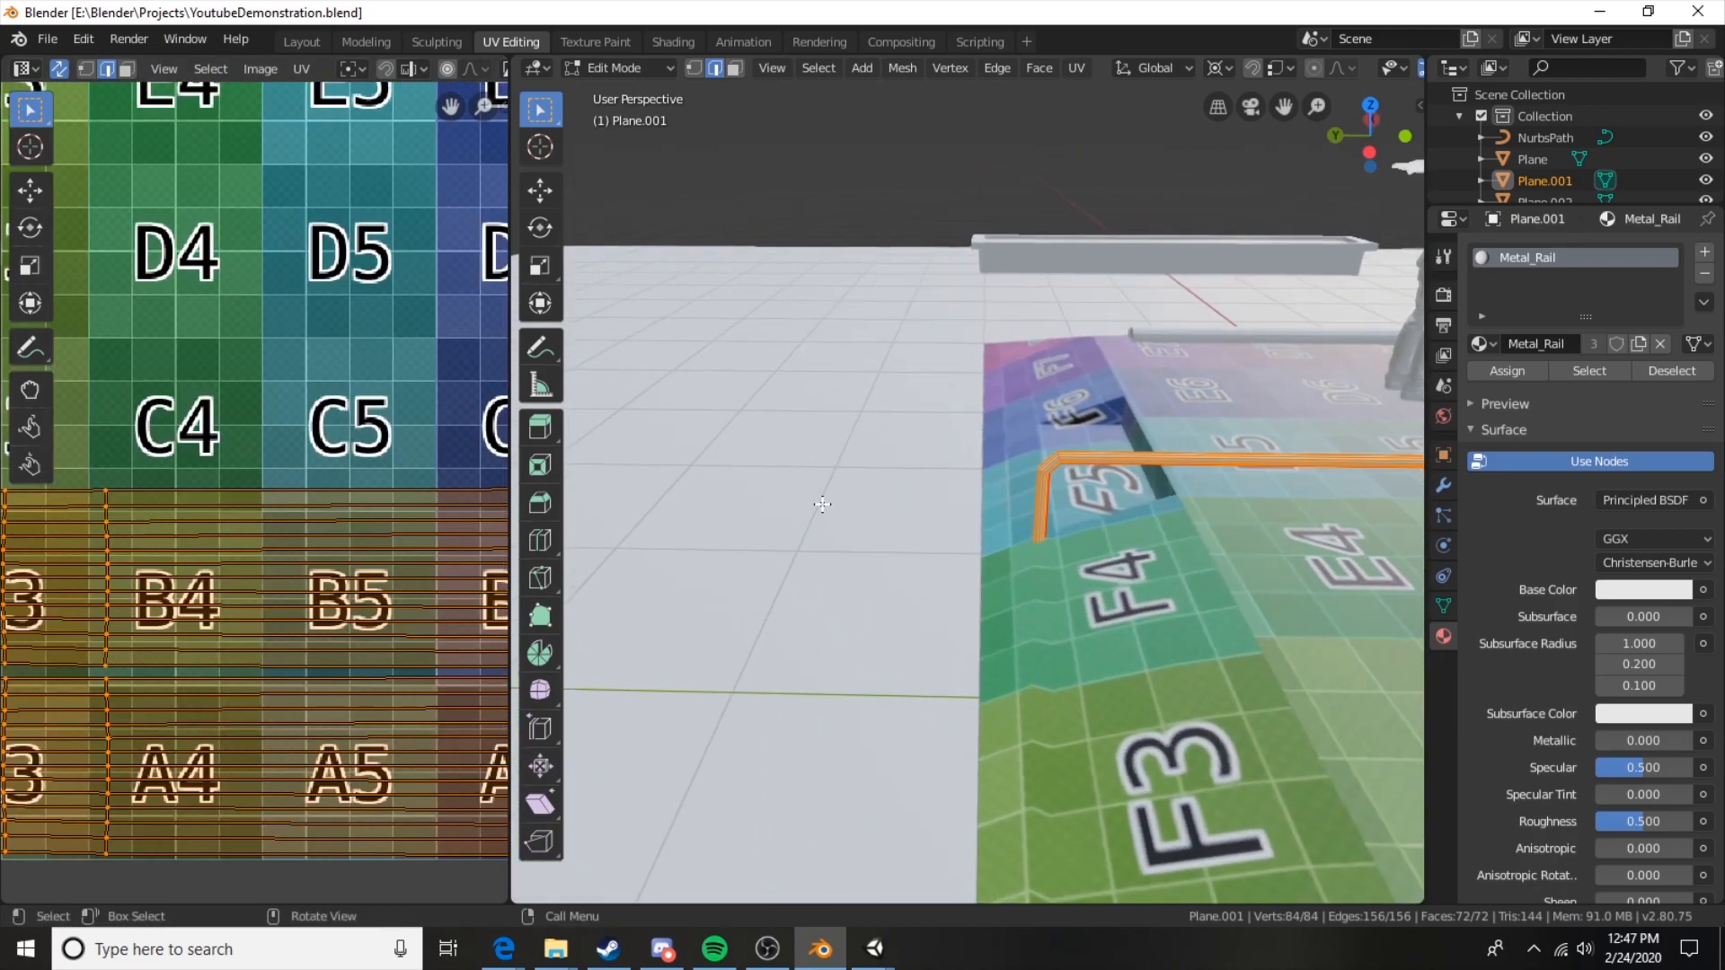
pyautogui.scroll(5, 816, 501)
pyautogui.keyDown('shift'); pyautogui.moveTo(1358, 472); pyautogui.dragTo(918, 376, button='middle'); pyautogui.keyUp('shift')
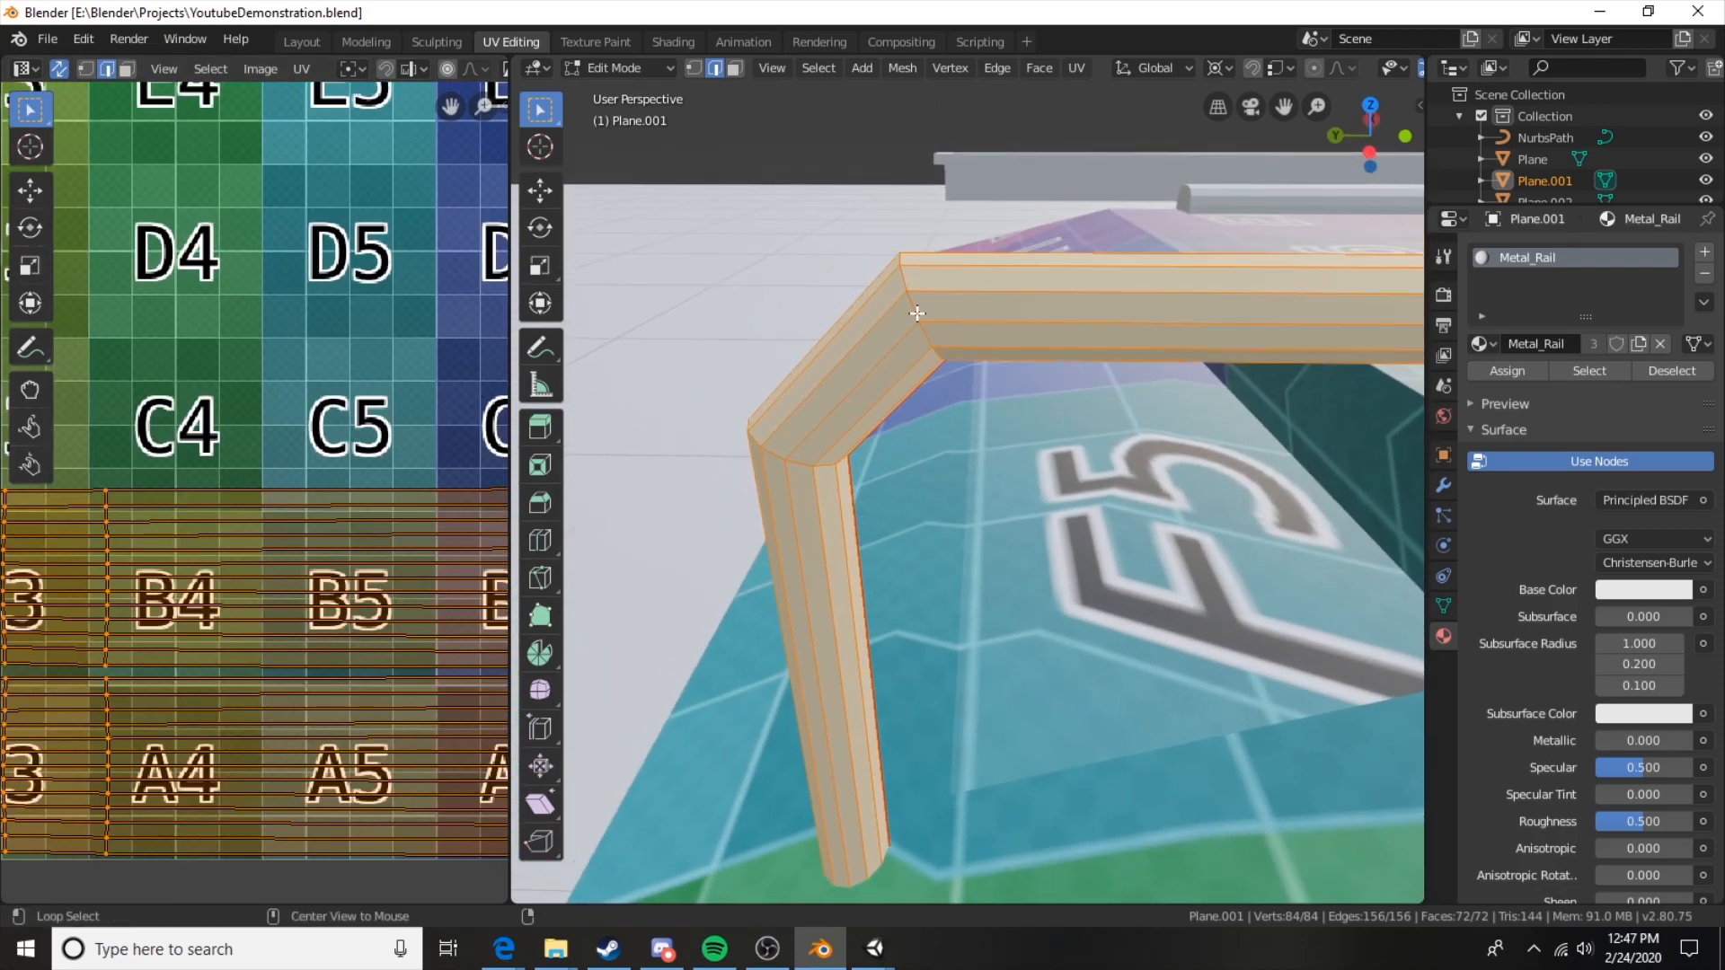
pyautogui.keyDown('alt'); pyautogui.click(806, 465); pyautogui.keyUp('alt')
pyautogui.rightClick(807, 465)
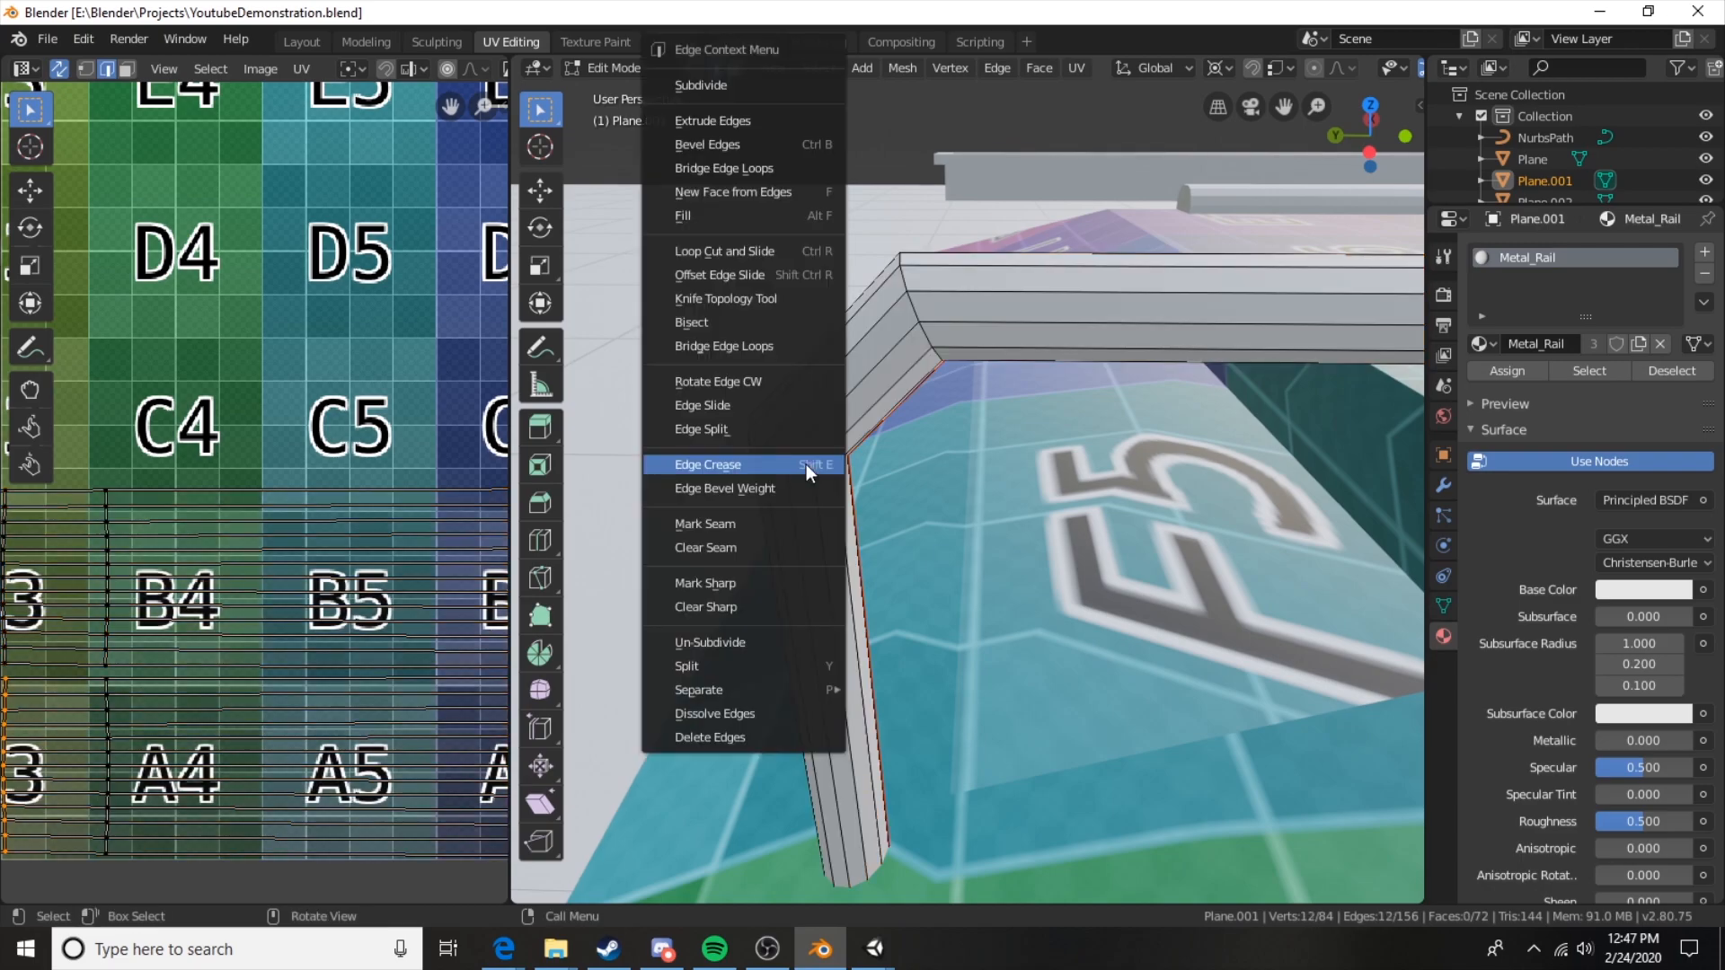
pyautogui.click(753, 524)
# Add the matching edge loop at the top of the rail's opposite leg to the selection and mark it as a seam.
pyautogui.scroll(-7, 385, 567)
pyautogui.scroll(-5, 1195, 558)
pyautogui.keyDown('shift'); pyautogui.moveTo(1276, 572); pyautogui.dragTo(833, 569, button='middle'); pyautogui.keyUp('shift')
pyautogui.scroll(-3, 879, 558)
pyautogui.scroll(2, 965, 515)
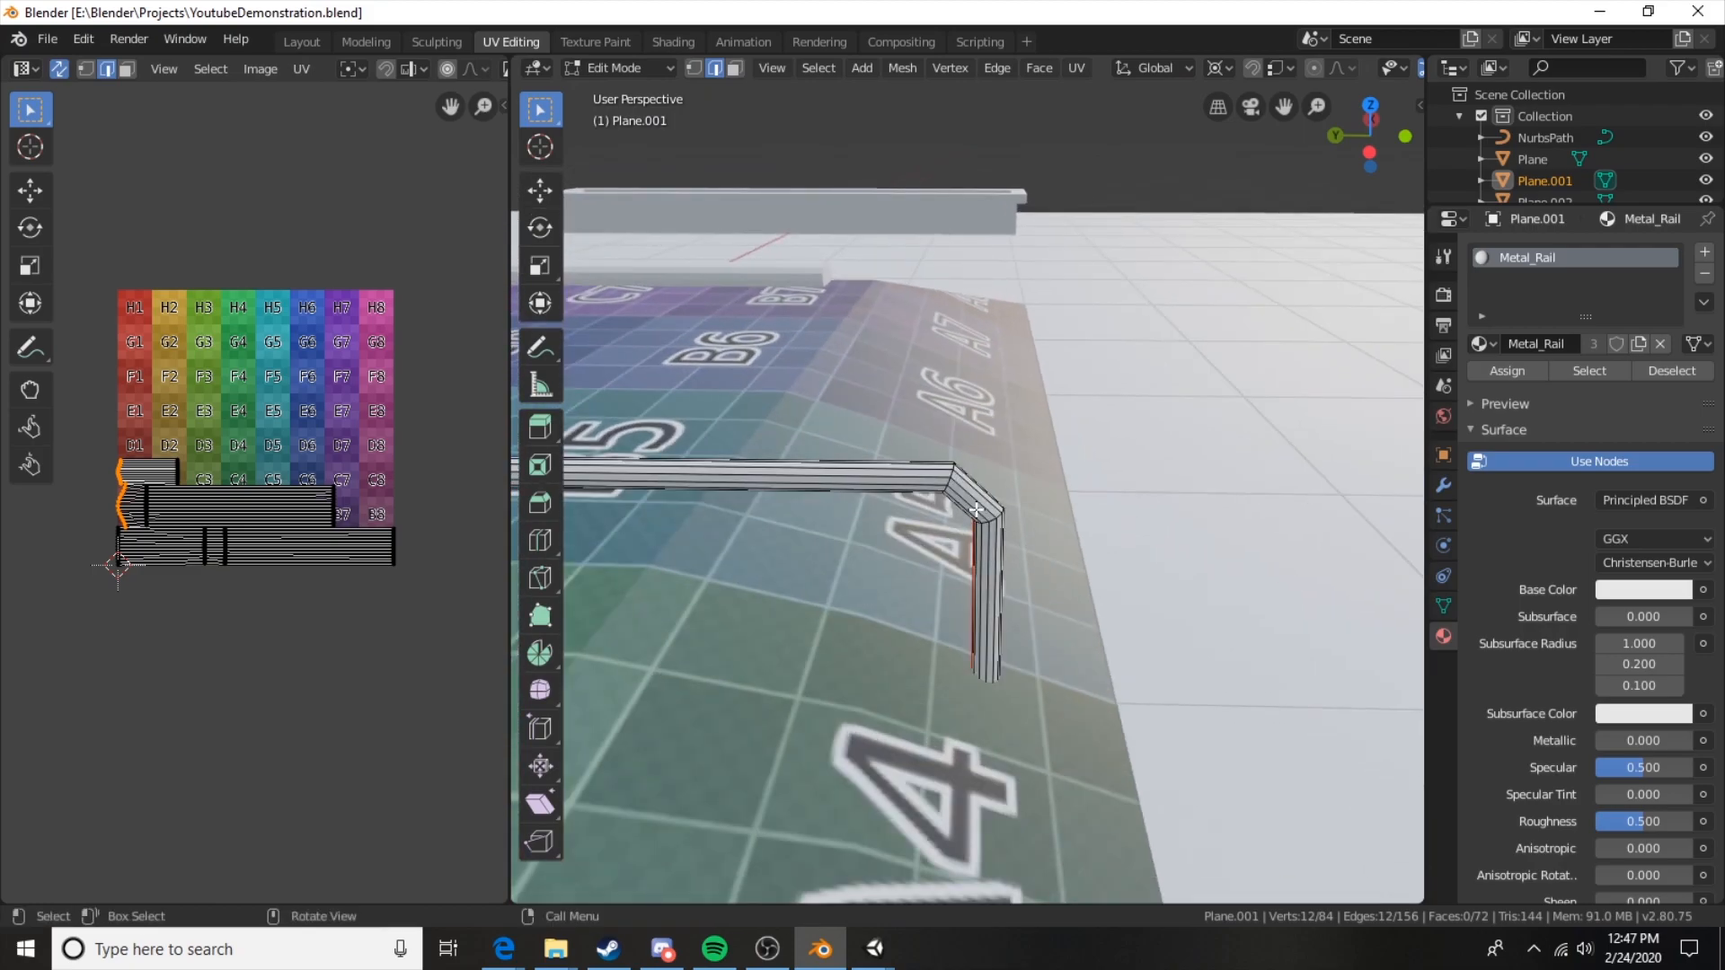
pyautogui.scroll(1, 977, 511)
pyautogui.keyDown('alt'); pyautogui.keyDown('shift'); pyautogui.click(986, 528); pyautogui.keyUp('shift'); pyautogui.keyUp('alt')
# Inspect the seams along the metal rail and how its UV islands fill the color grid.
pyautogui.moveTo(986, 528); pyautogui.dragTo(833, 535, button='middle')
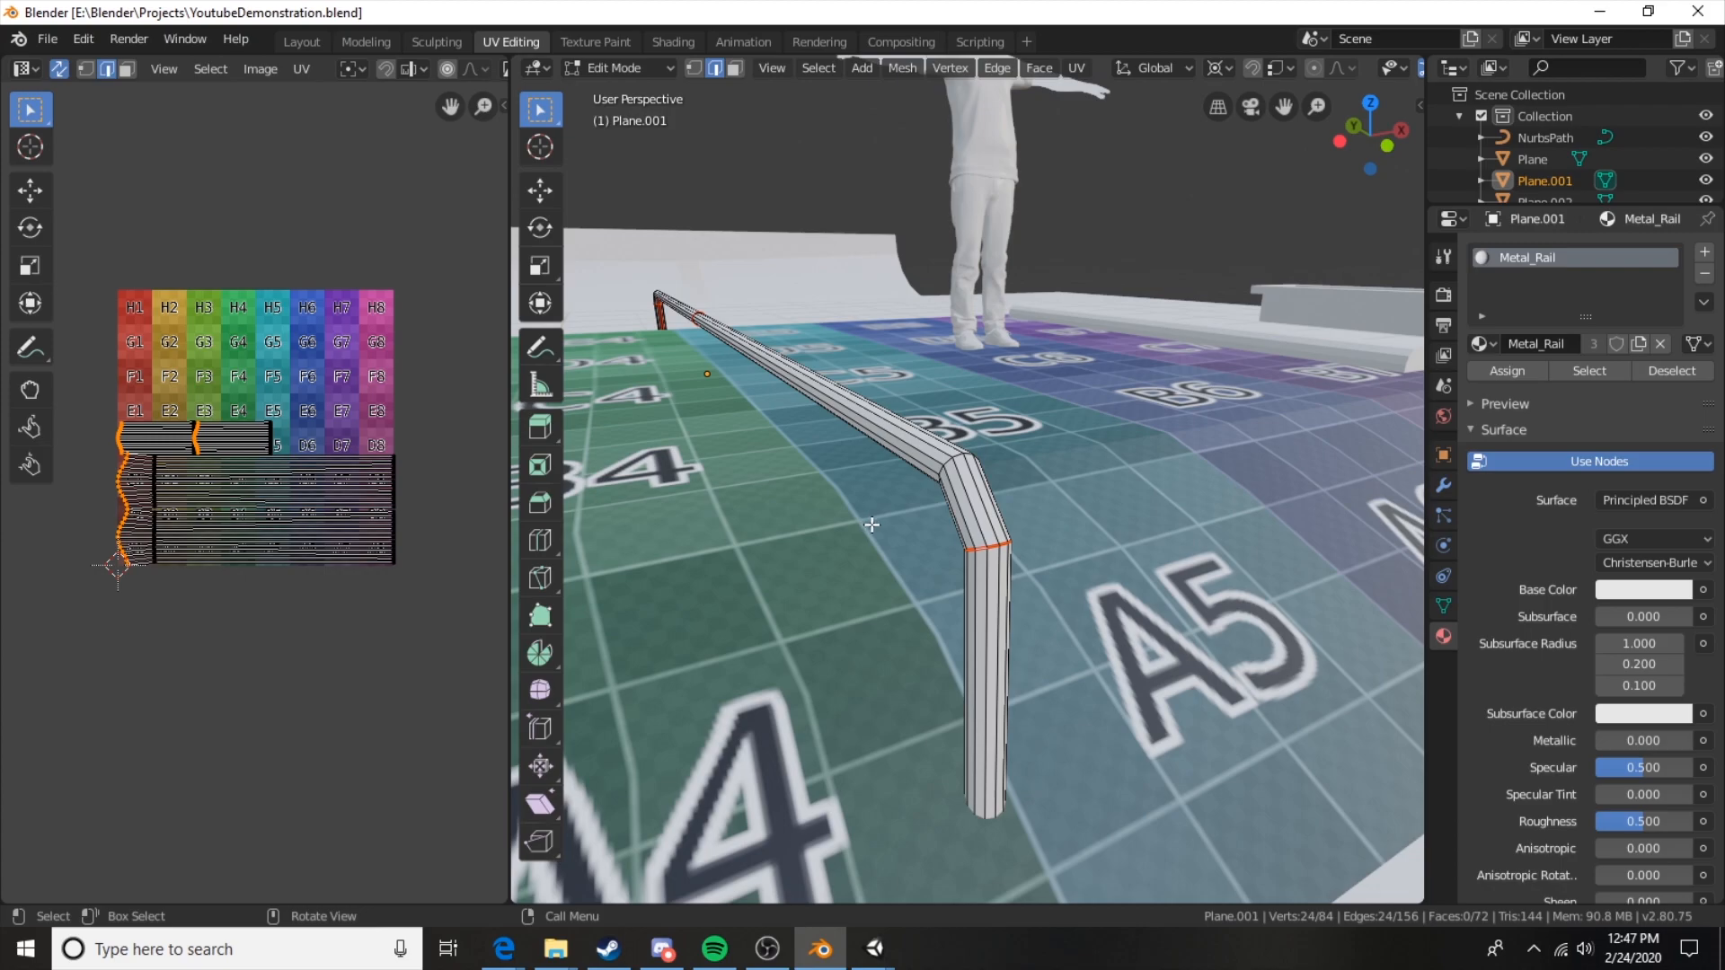
pyautogui.keyDown('alt'); pyautogui.middleClick(708, 319); pyautogui.keyUp('alt')
pyautogui.moveTo(789, 432); pyautogui.dragTo(888, 467, button='middle')
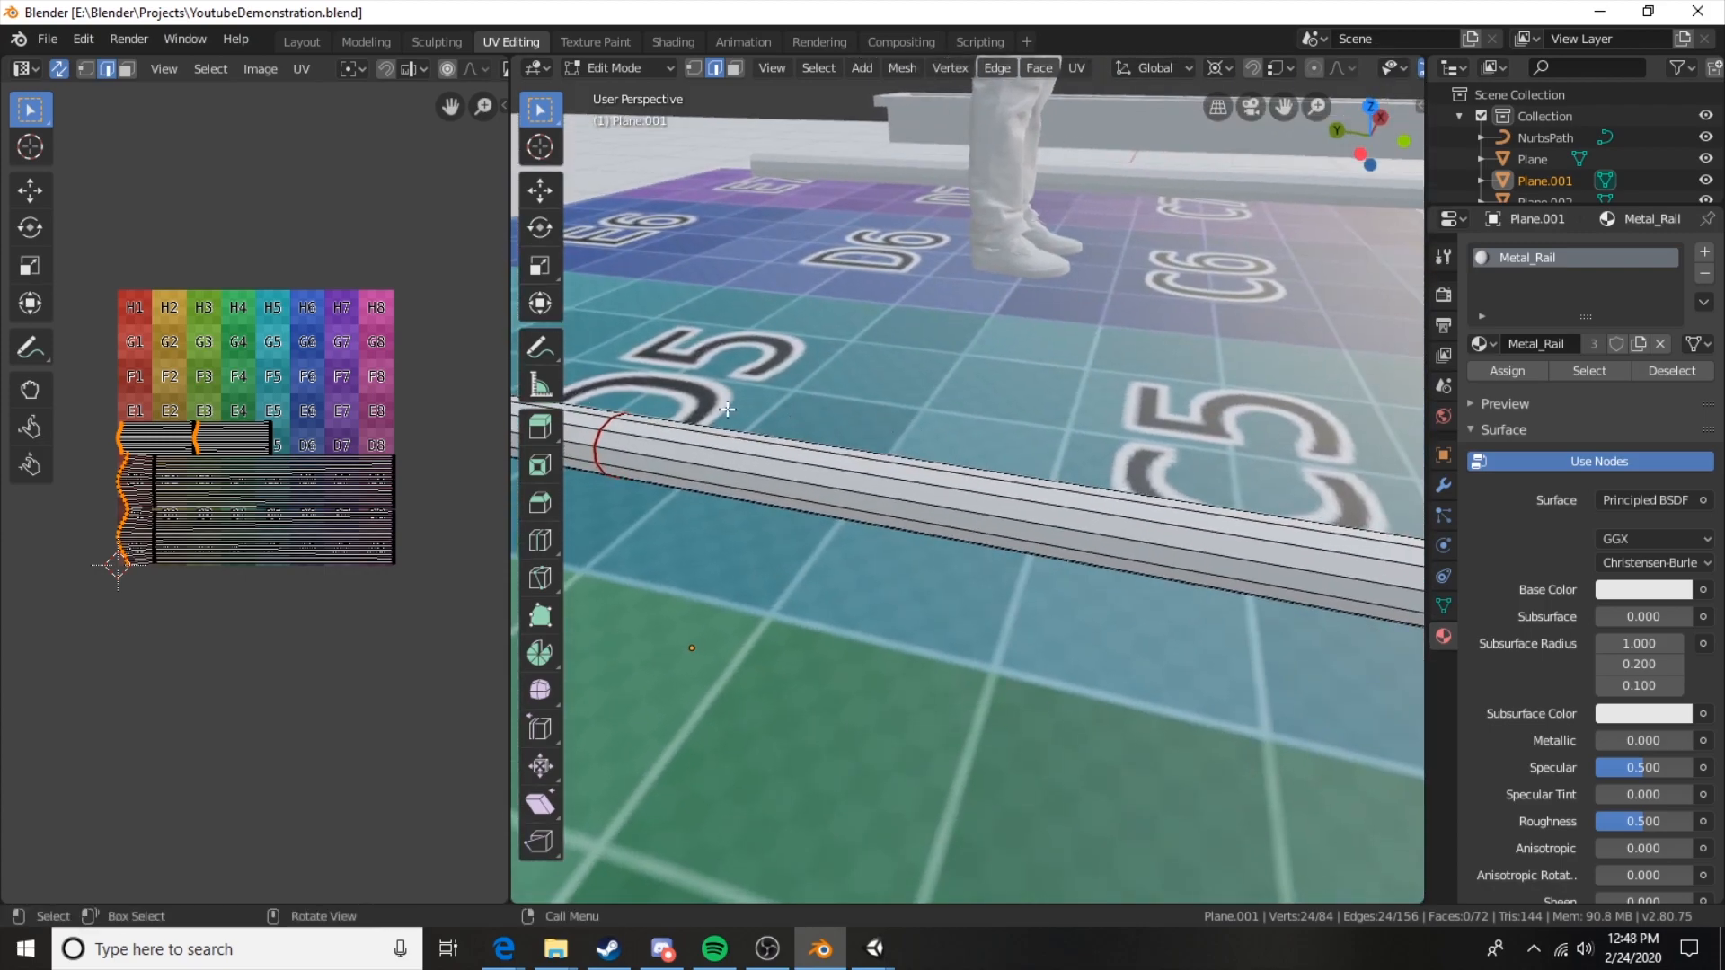
pyautogui.keyDown('alt'); pyautogui.middleClick(574, 439); pyautogui.keyUp('alt')
pyautogui.scroll(5, 289, 514)
pyautogui.scroll(3, 324, 489)
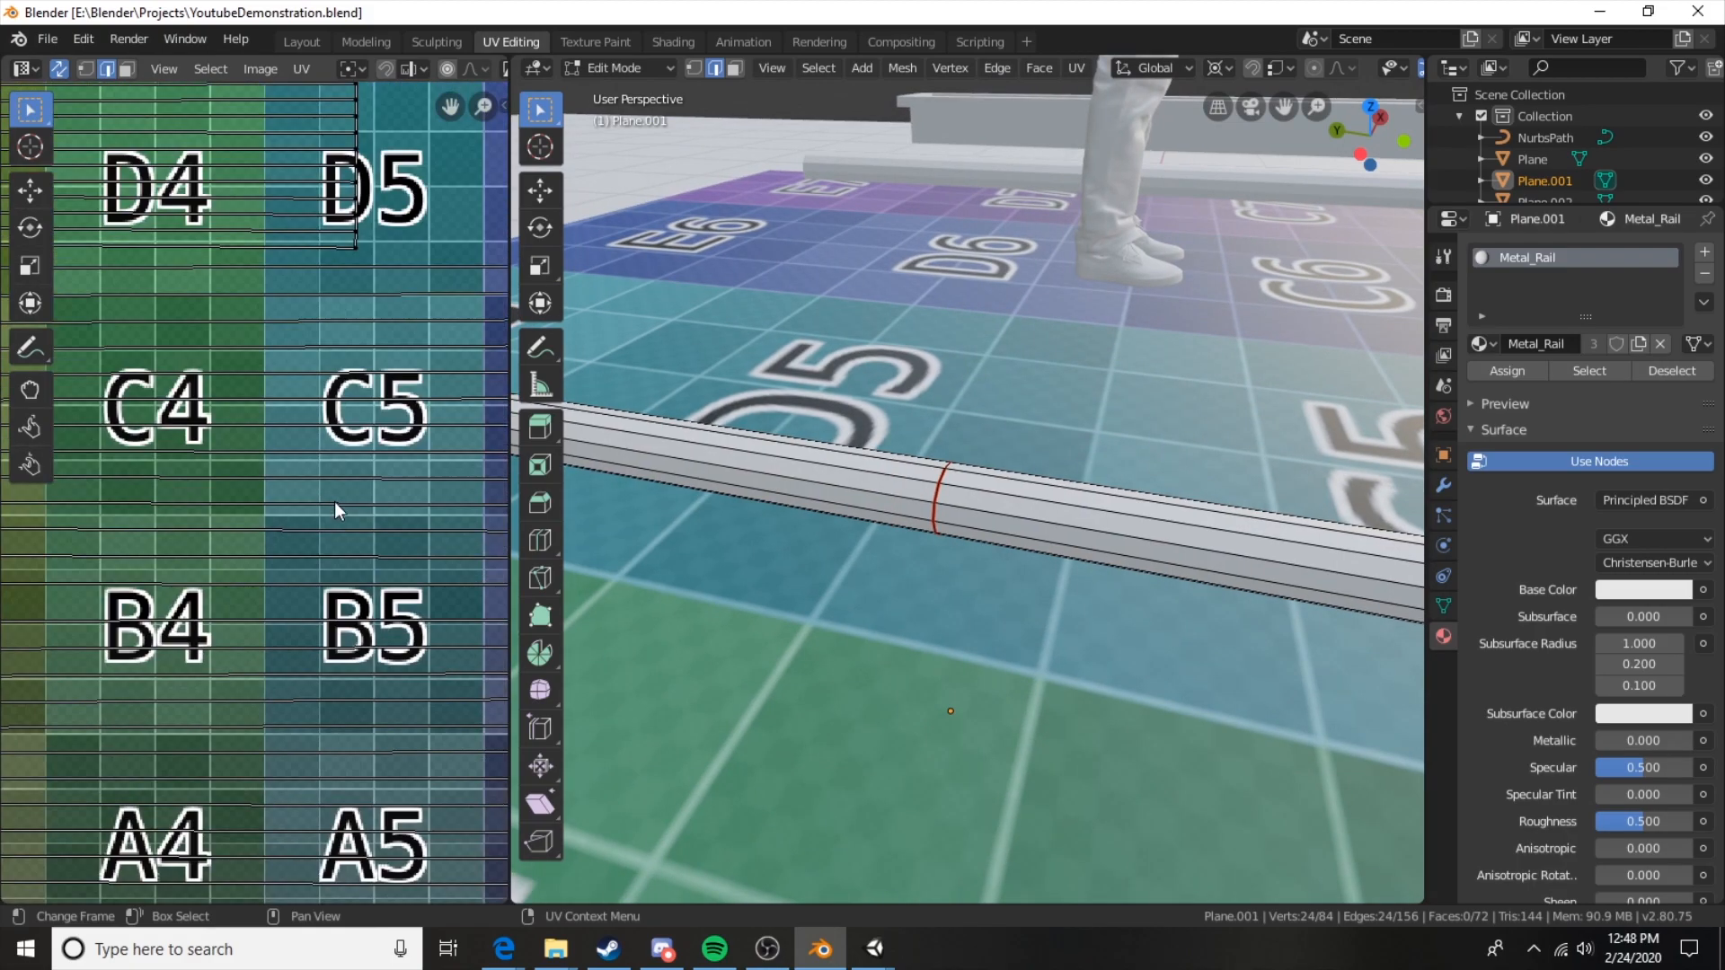
pyautogui.scroll(-6, 331, 507)
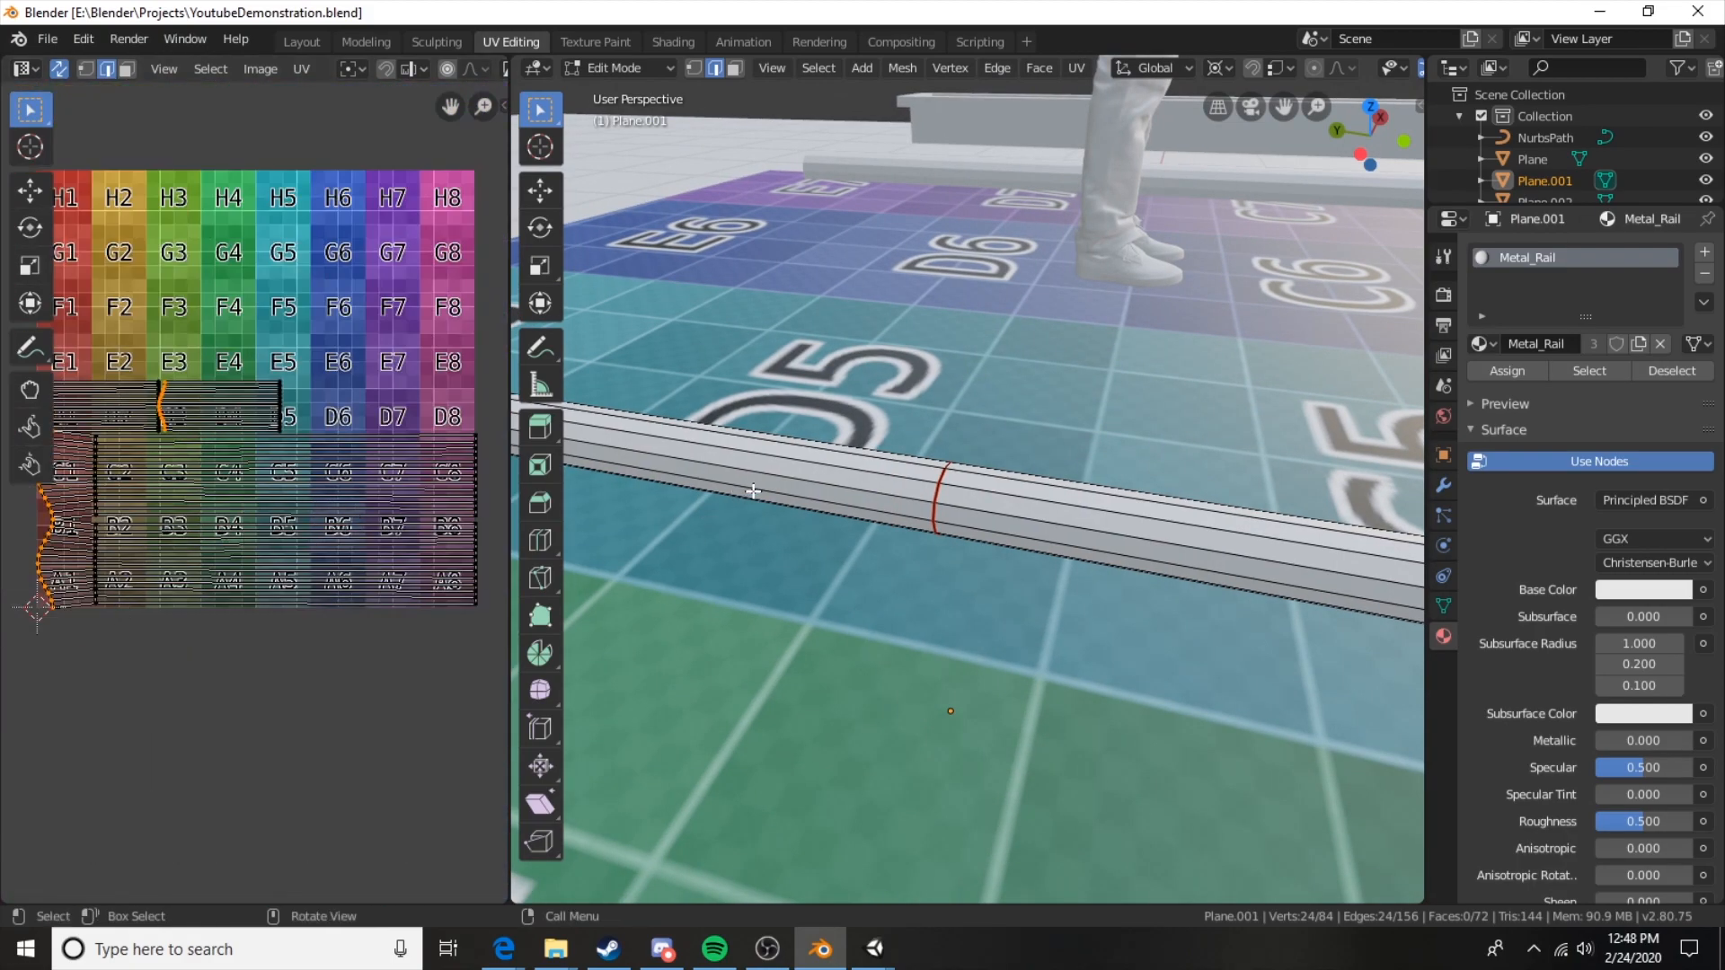
pyautogui.moveTo(749, 491); pyautogui.dragTo(921, 494, button='middle')
# Return the rail to Object Mode and shade it smooth with Auto Smooth at 30°.
pyautogui.press('Tab')
pyautogui.scroll(-14, 941, 494)
pyautogui.scroll(6, 906, 521)
pyautogui.rightClick(900, 499)
pyautogui.click(900, 499)
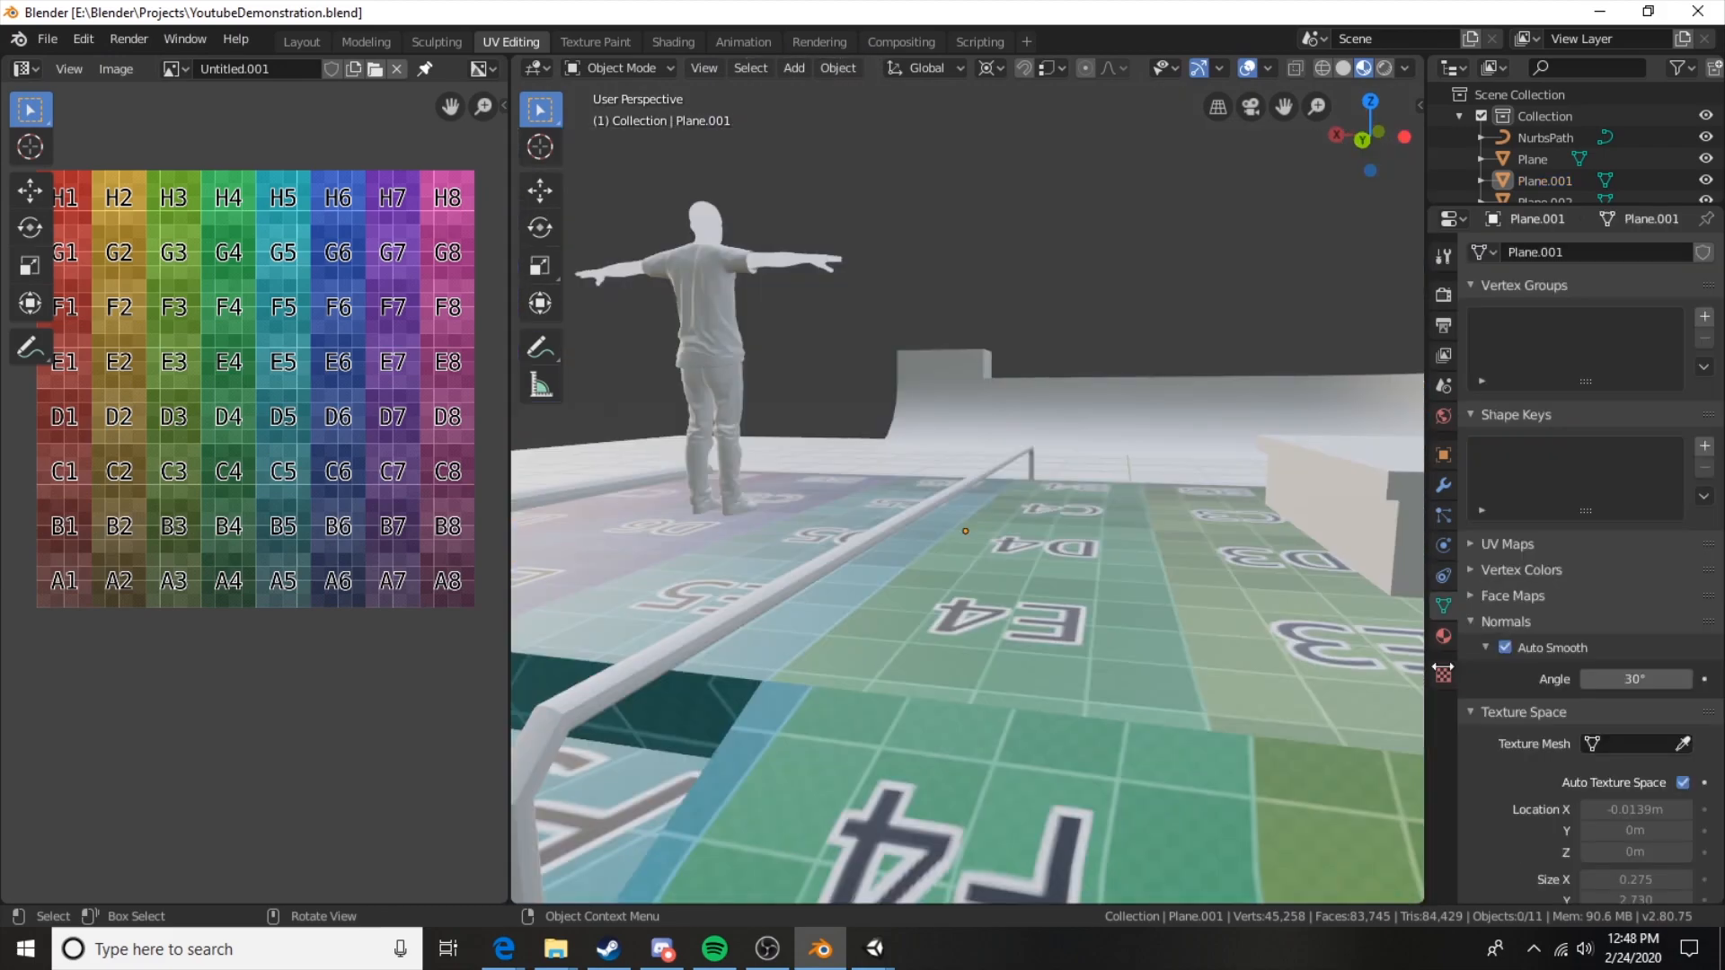
# Edit the large color-gridded platform and mark the rim edges of the recess in its sloped side as seams.
pyautogui.moveTo(968, 608); pyautogui.dragTo(1033, 661, button='middle')
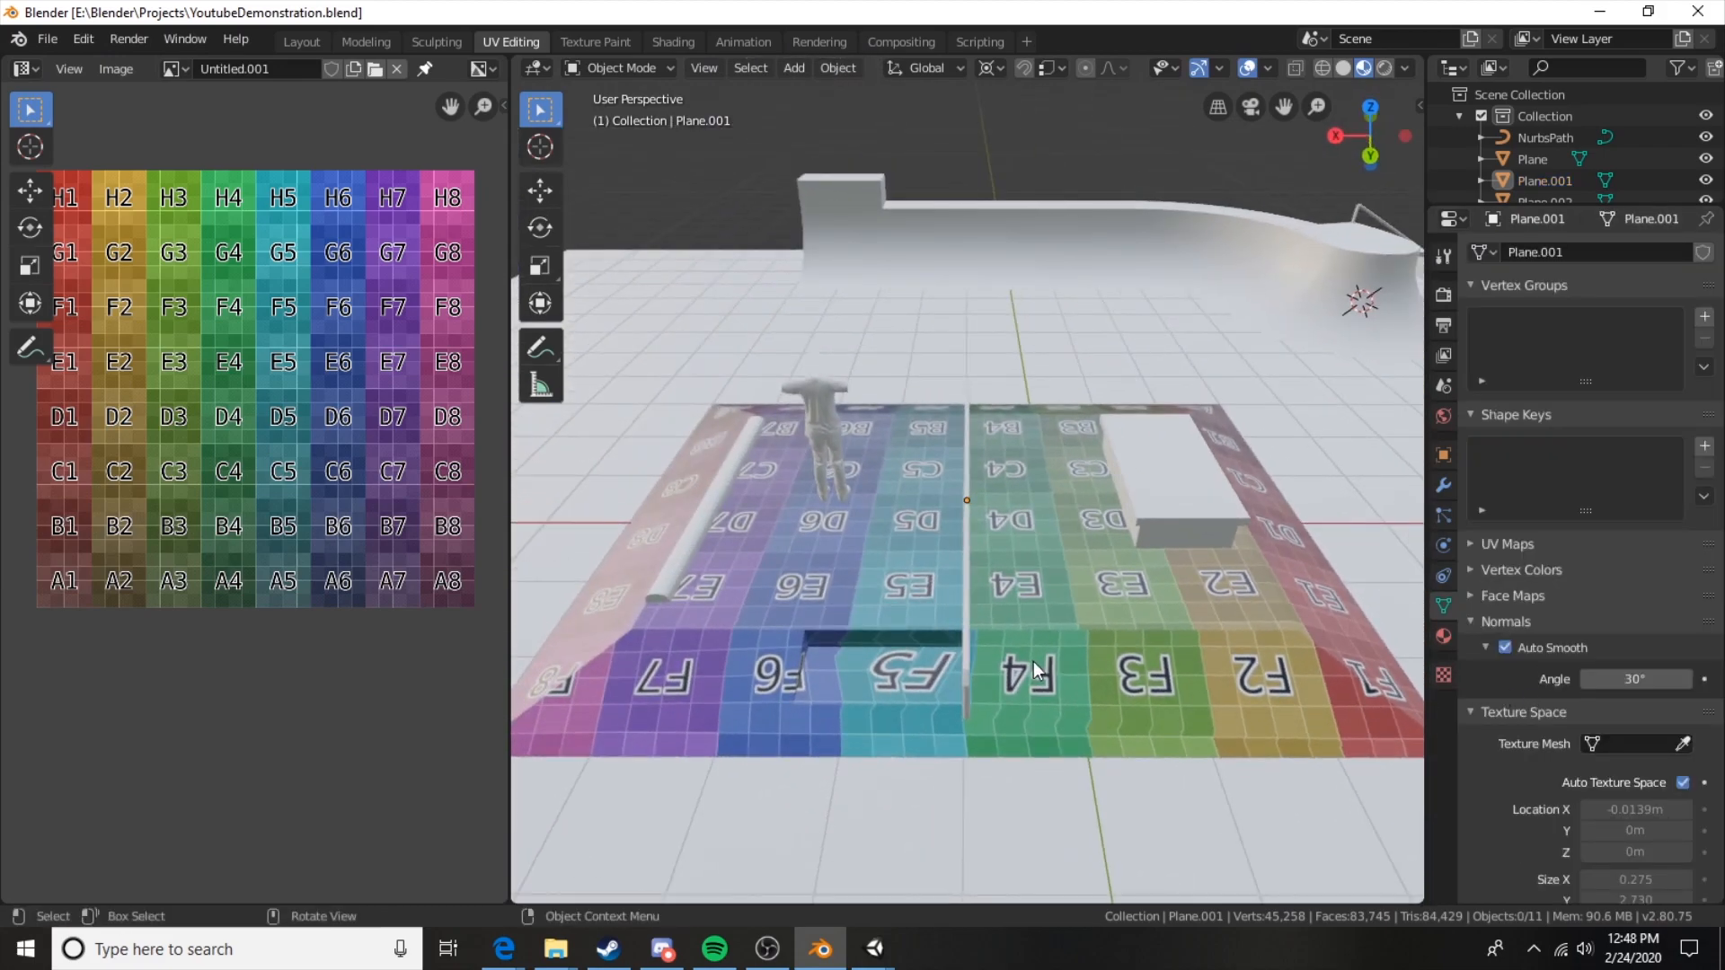
pyautogui.click(1032, 662)
pyautogui.press('Tab')
pyautogui.moveTo(906, 651); pyautogui.dragTo(971, 629, button='middle')
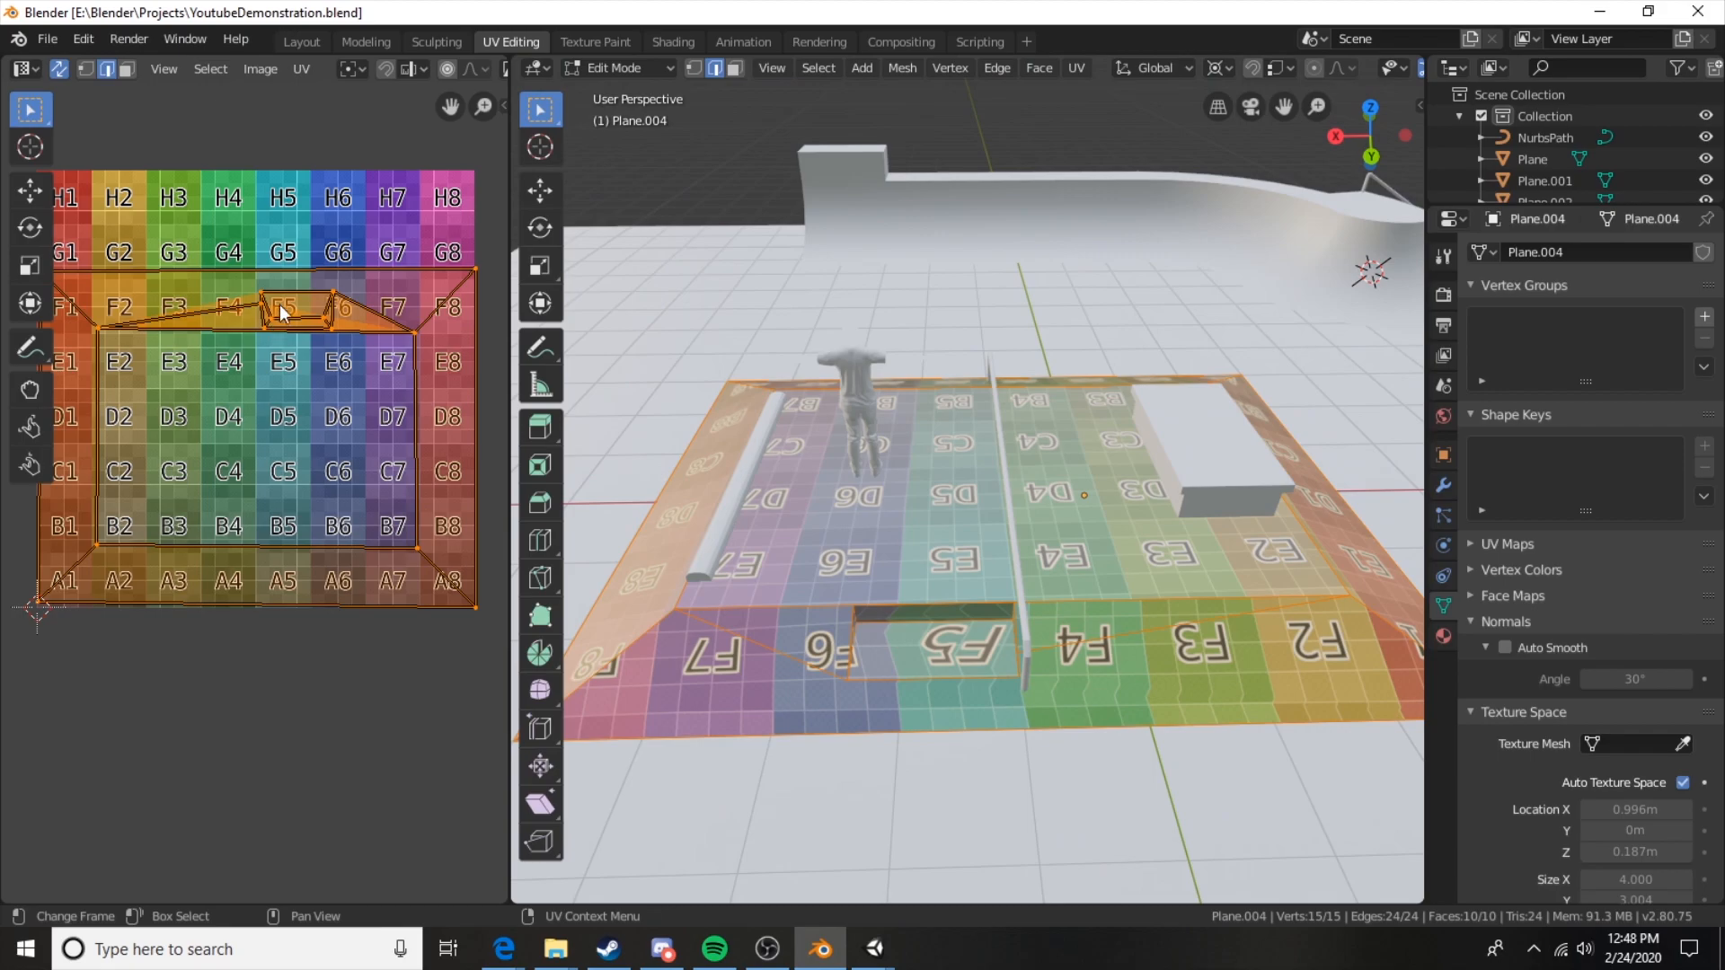
pyautogui.scroll(5, 308, 312)
pyautogui.moveTo(360, 252); pyautogui.dragTo(231, 506, button='middle')
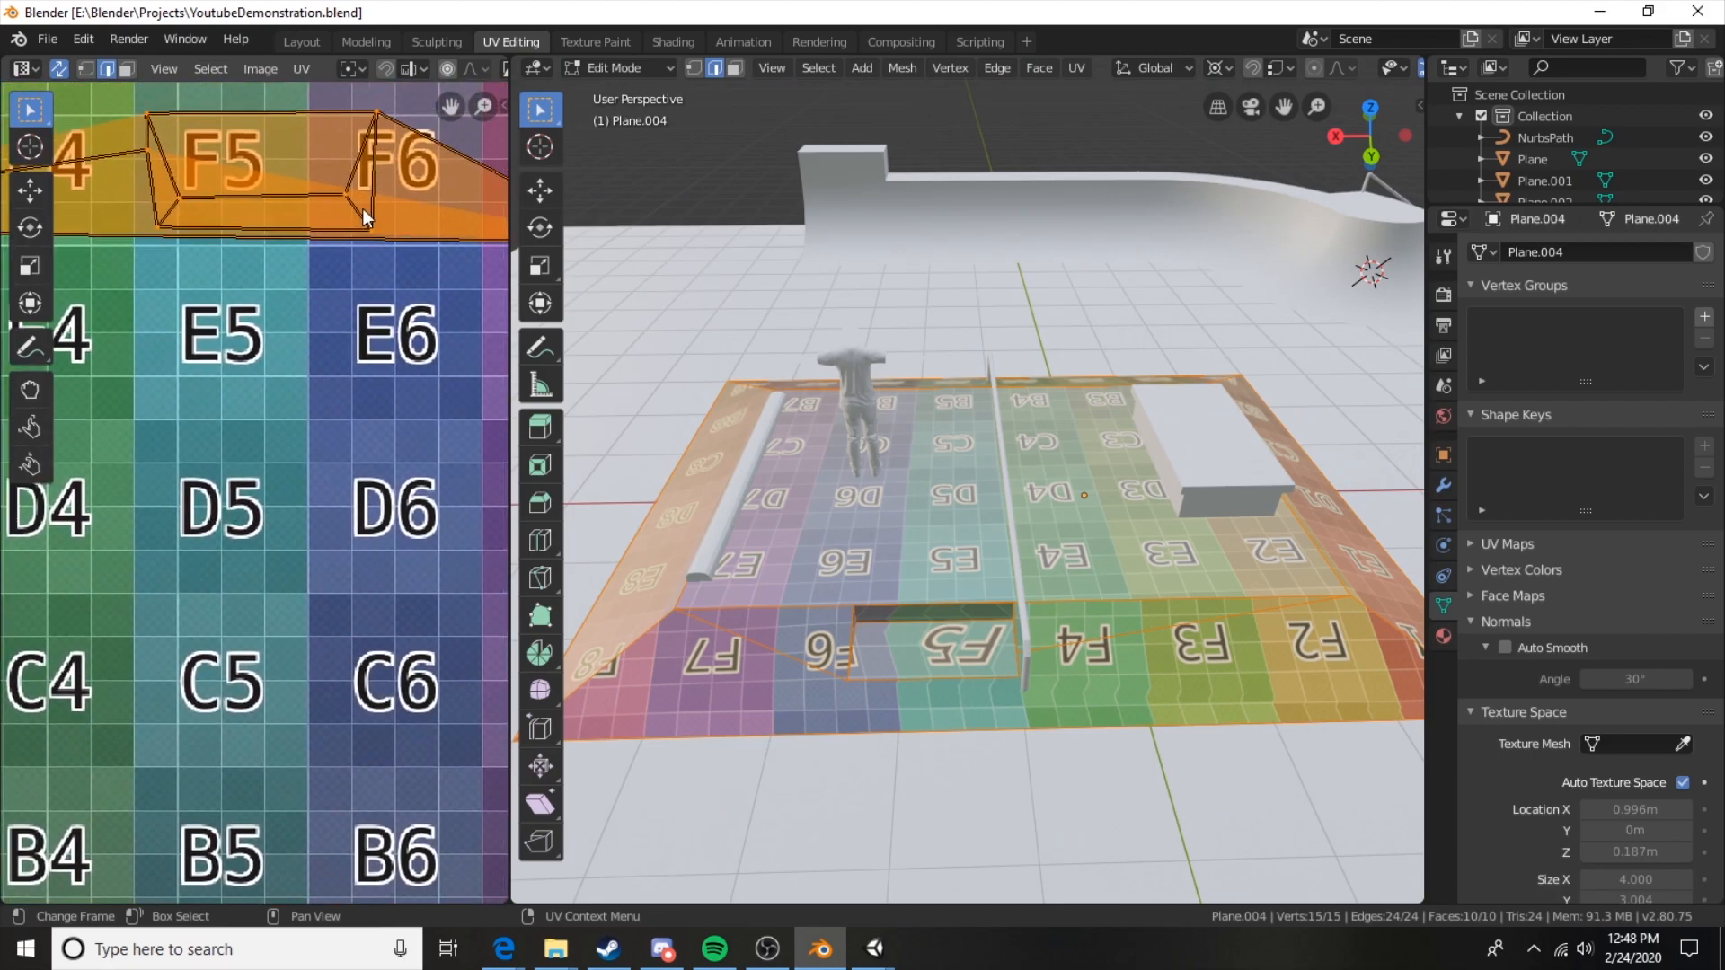
pyautogui.moveTo(896, 628); pyautogui.dragTo(774, 620, button='middle')
pyautogui.scroll(5, 851, 538)
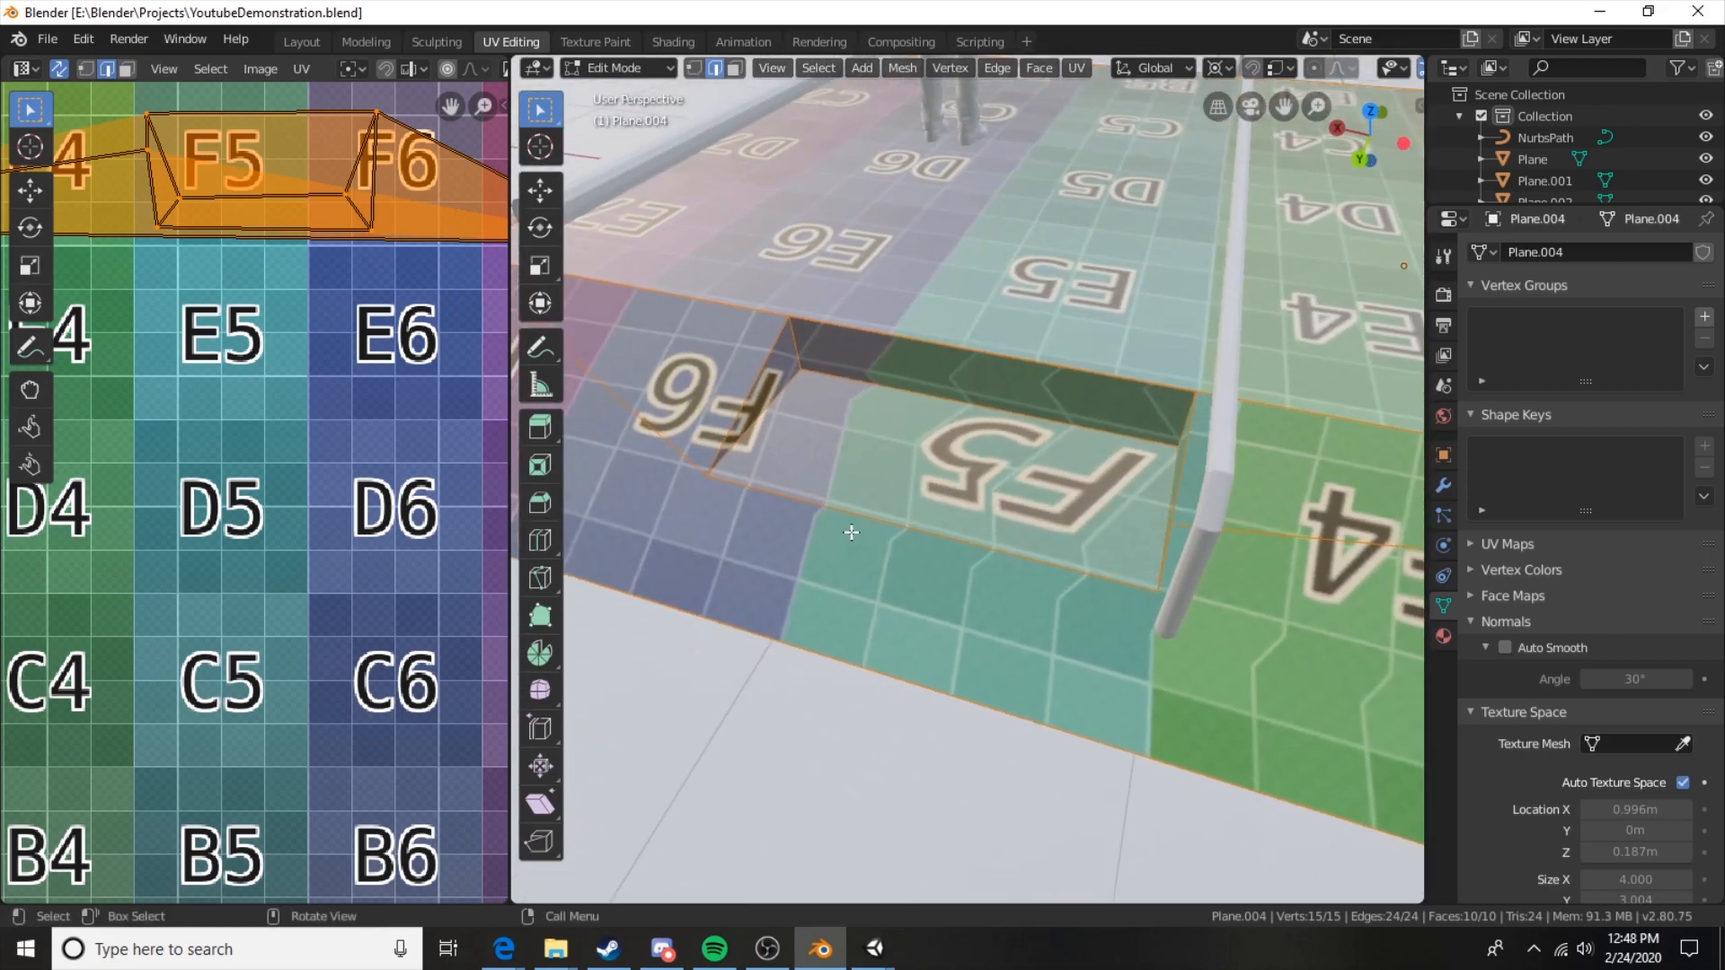
pyautogui.click(840, 336)
pyautogui.keyDown('shift'); pyautogui.click(757, 343); pyautogui.keyUp('shift')
pyautogui.moveTo(875, 447); pyautogui.dragTo(1160, 381, button='middle')
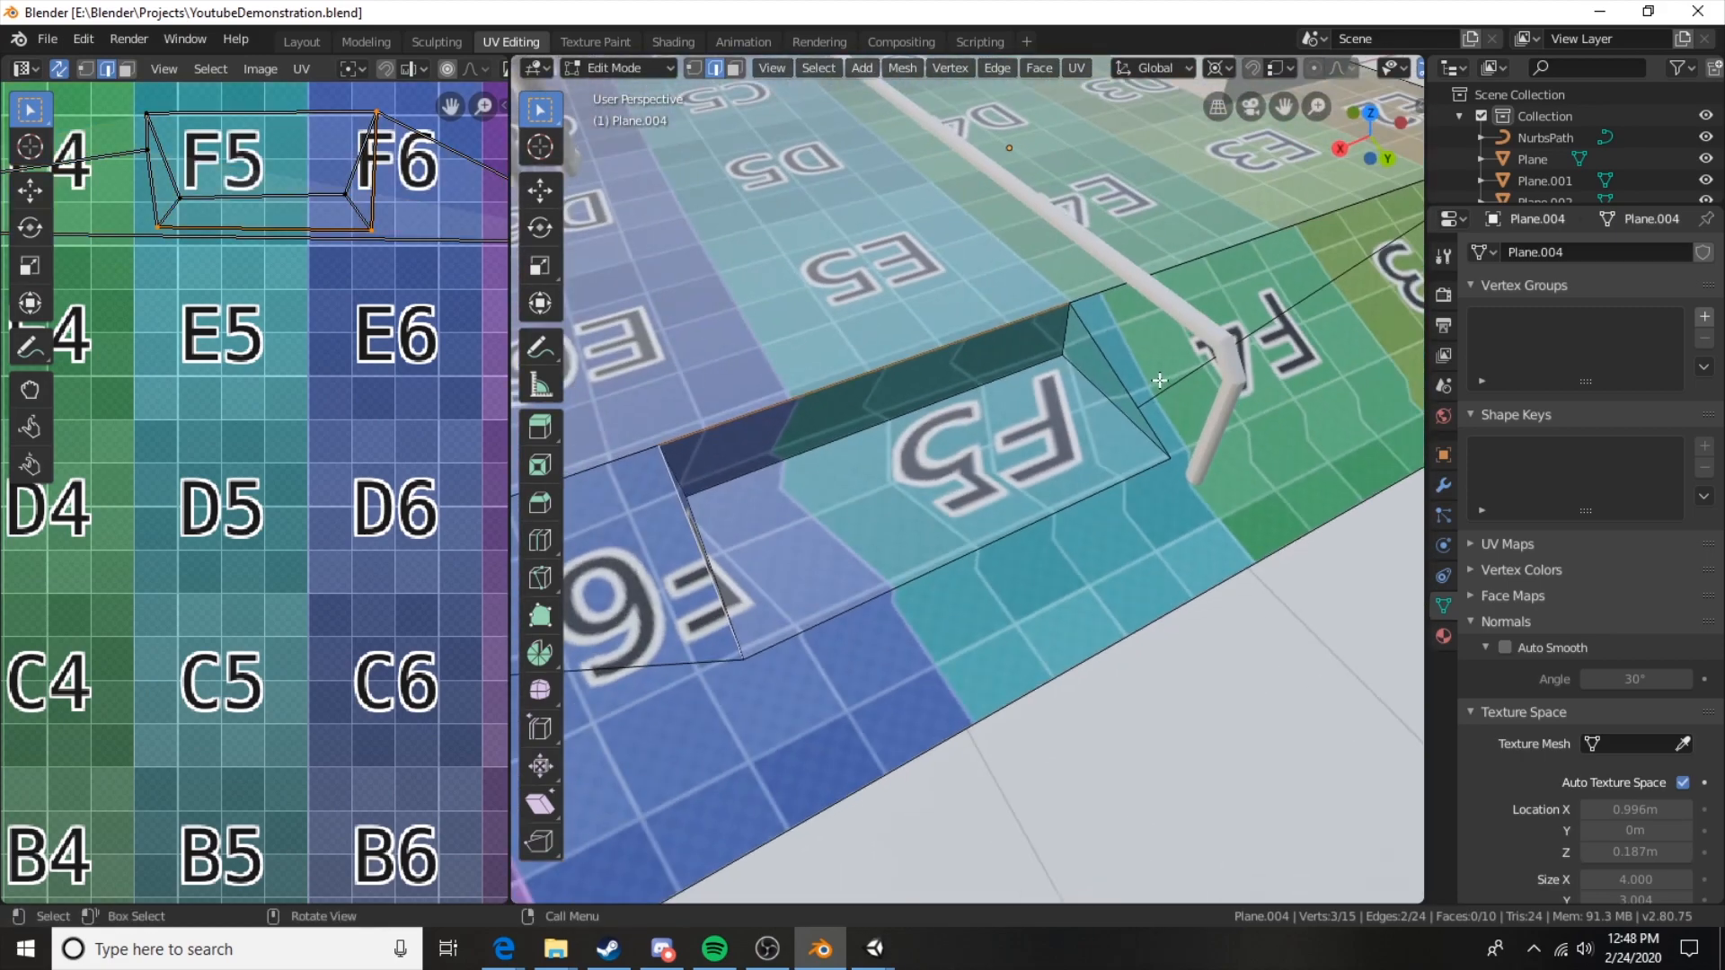
pyautogui.rightClick(840, 523)
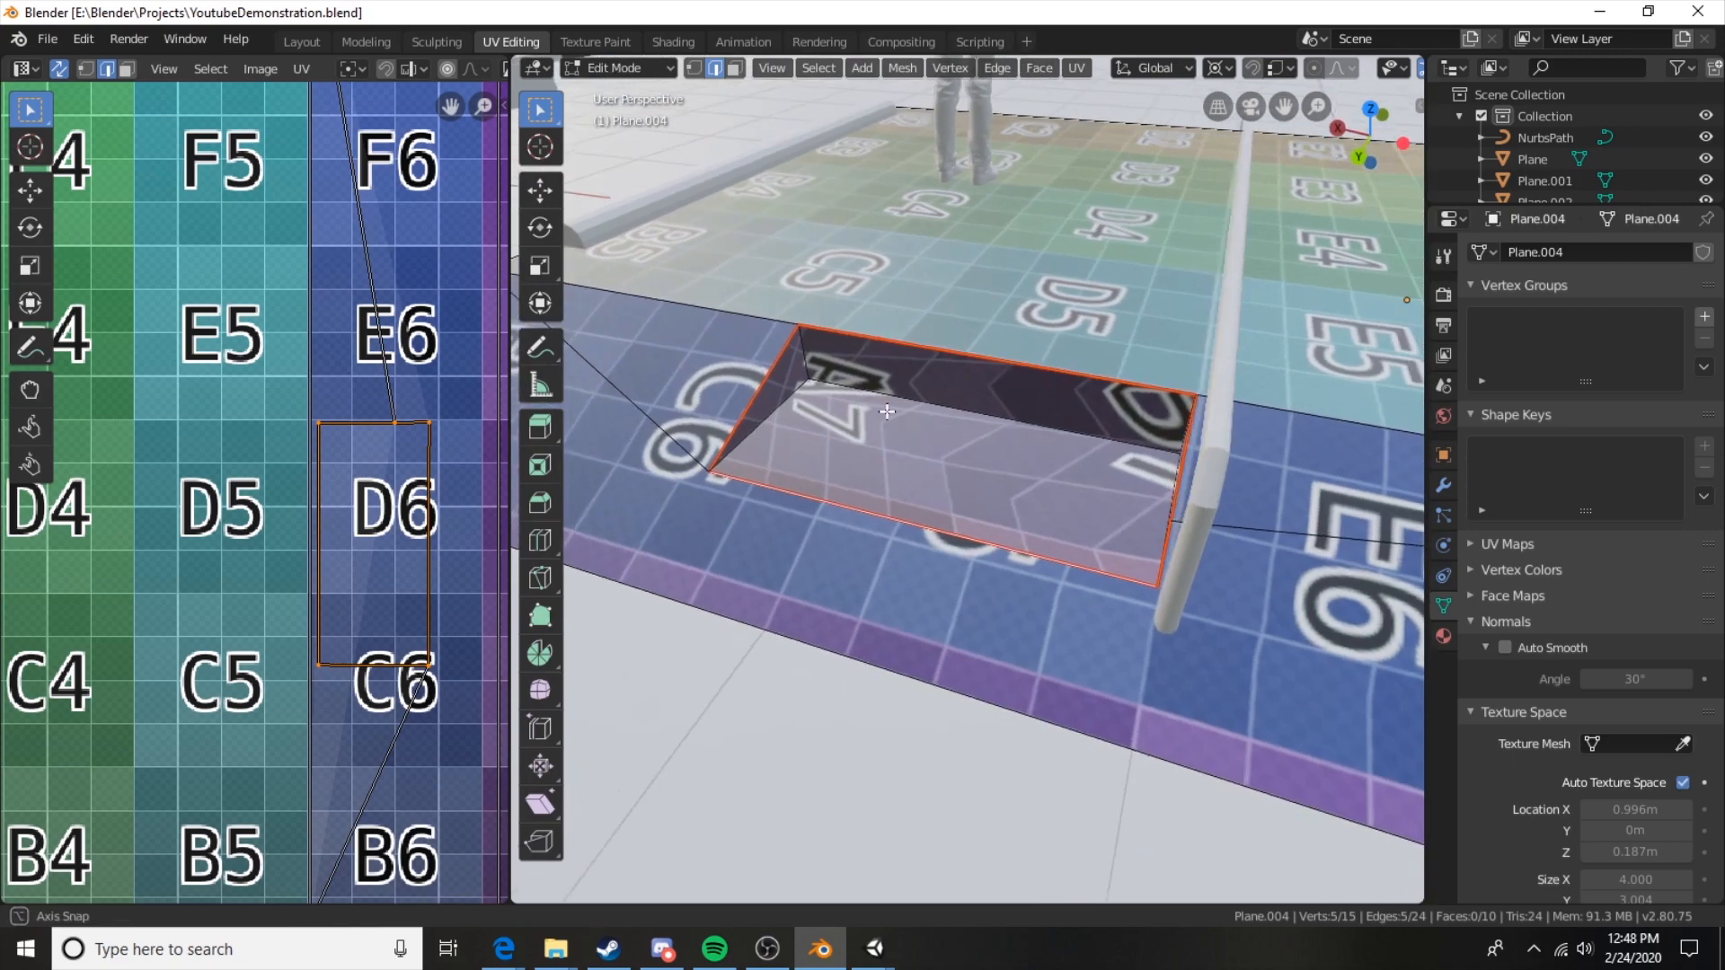
# Mark the two upright back corner edges inside the platform's recess as seams and return to Object Mode.
pyautogui.moveTo(886, 412); pyautogui.dragTo(1111, 403, button='middle')
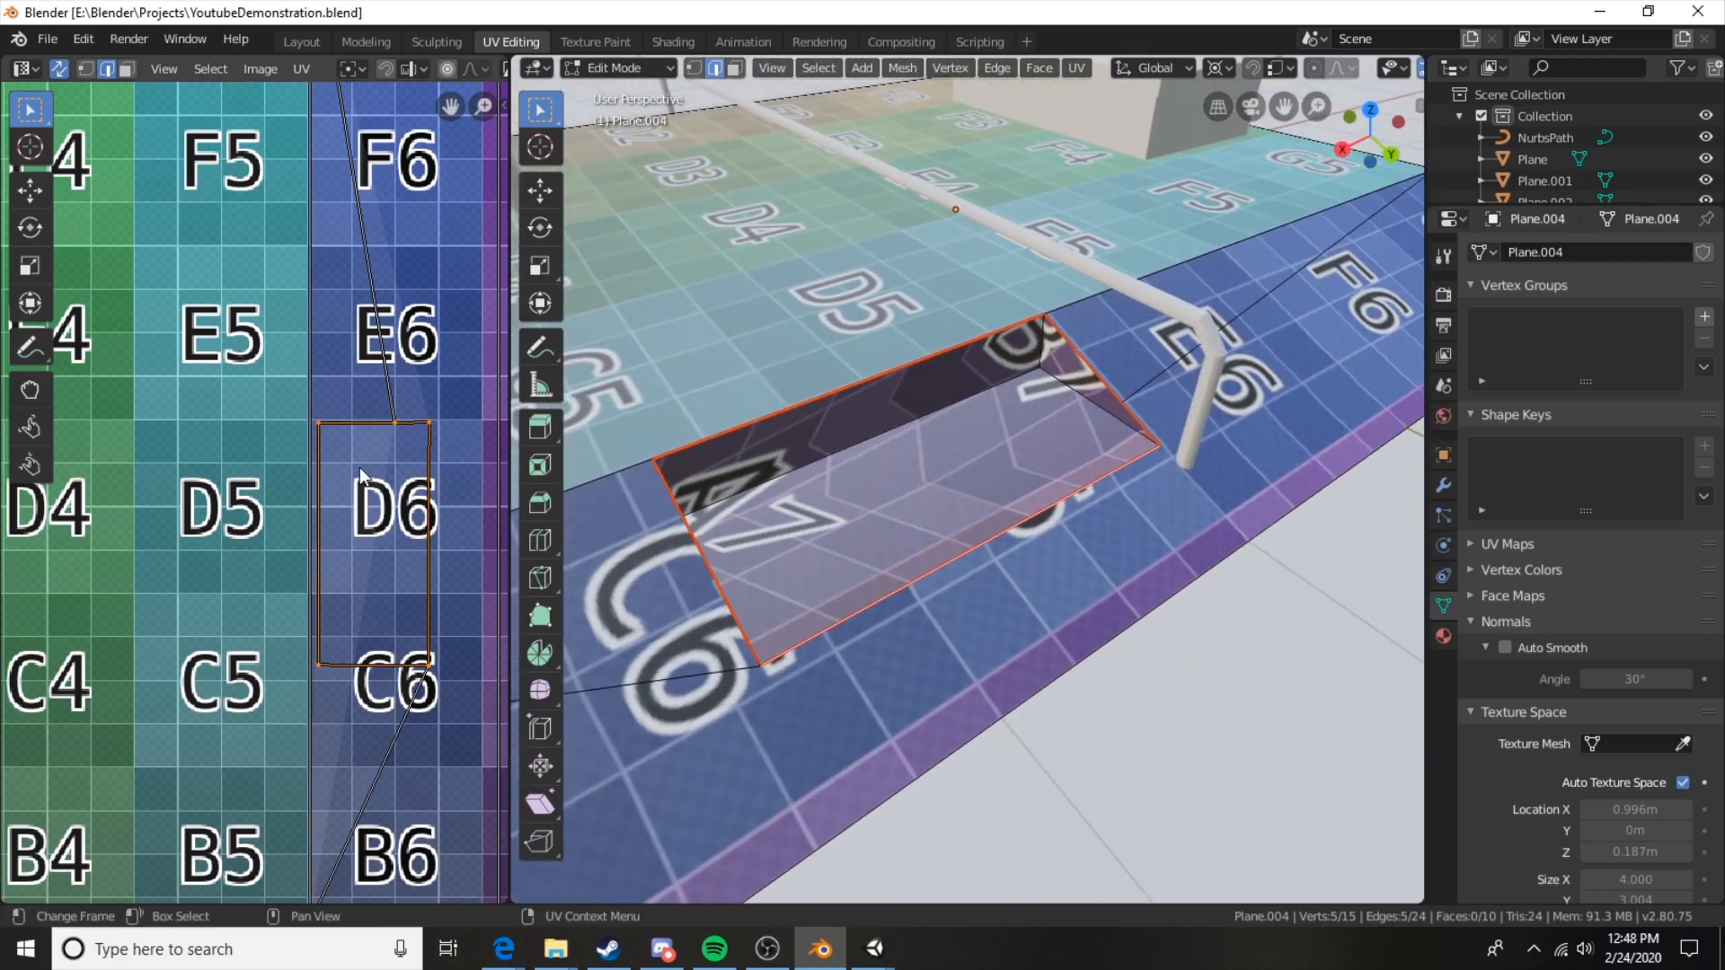
pyautogui.moveTo(1062, 376)
pyautogui.mouseDown(button='middle')
pyautogui.moveTo(867, 327)
pyautogui.moveTo(1006, 409)
pyautogui.moveTo(1081, 354)
pyautogui.mouseUp(button='middle')
pyautogui.click(862, 333)
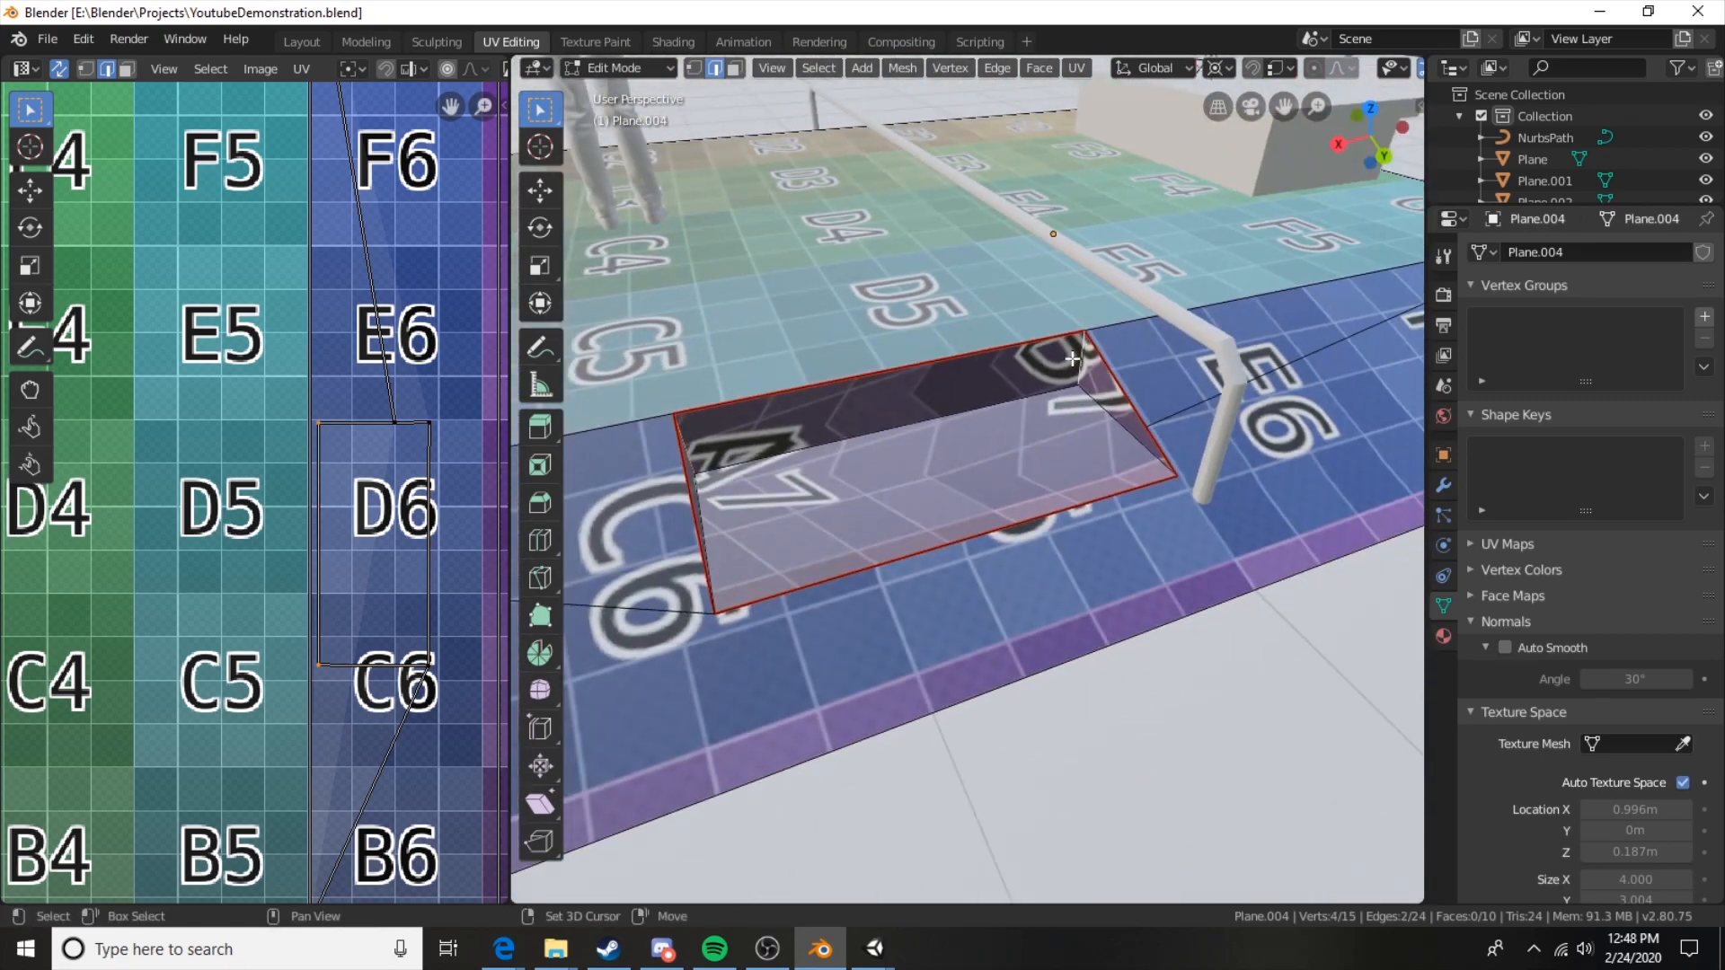
pyautogui.rightClick(1073, 359)
pyautogui.click(981, 523)
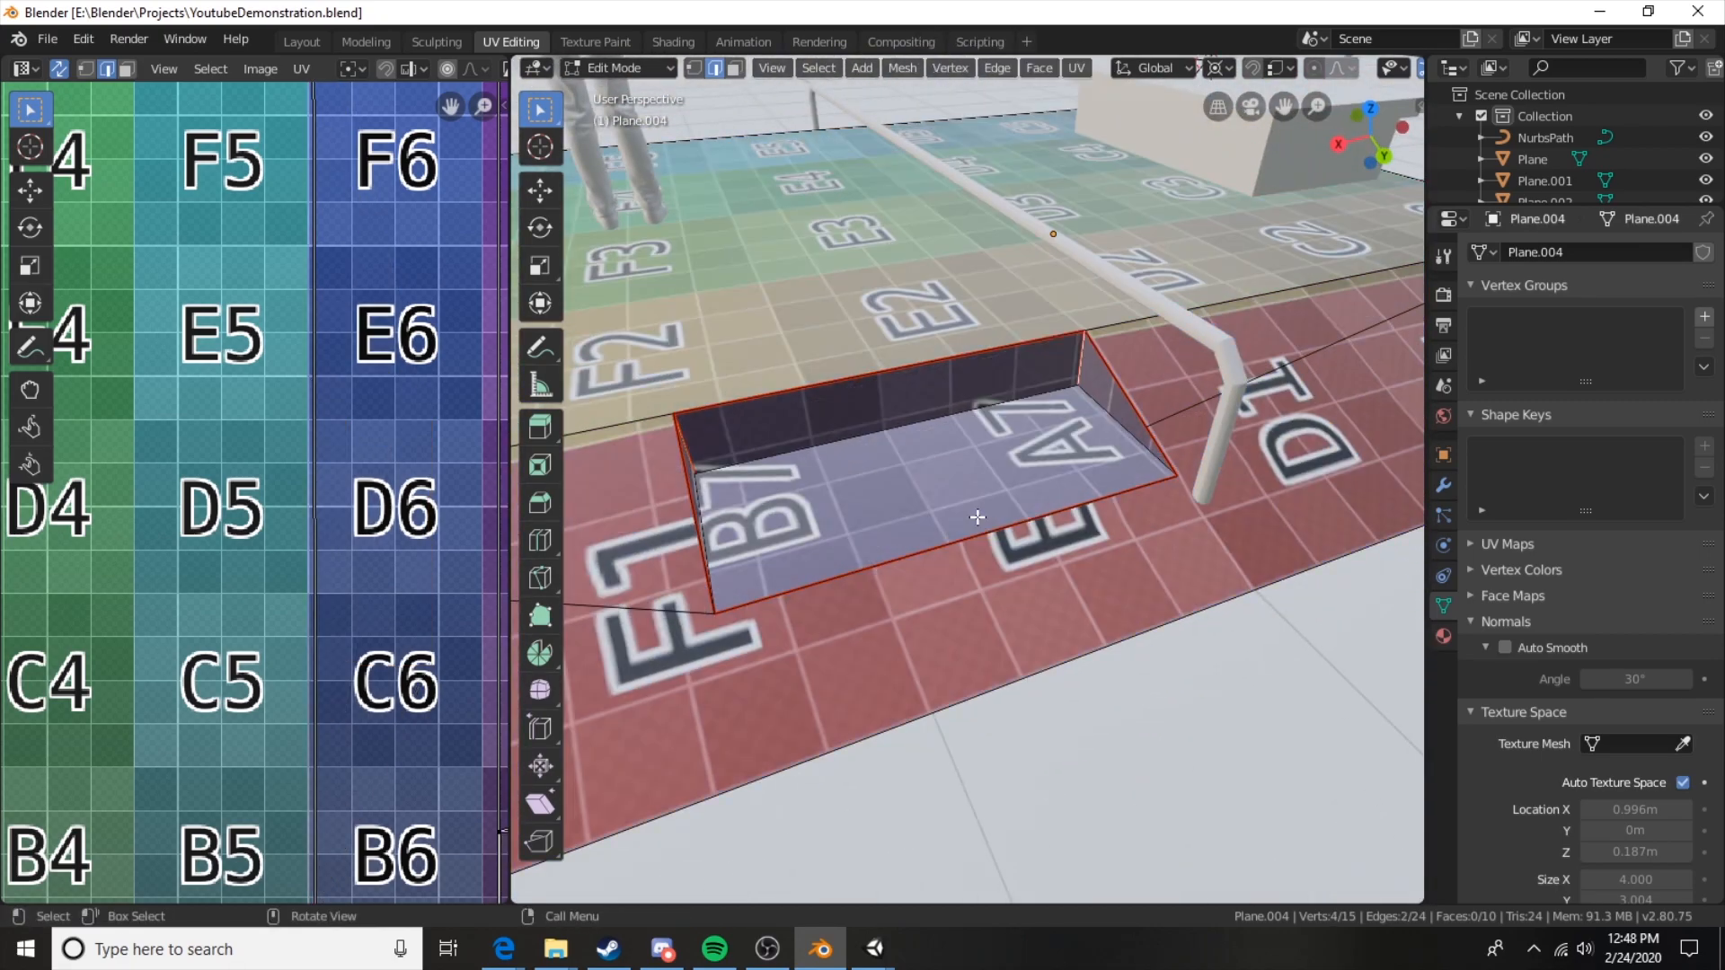
pyautogui.scroll(-4, 334, 495)
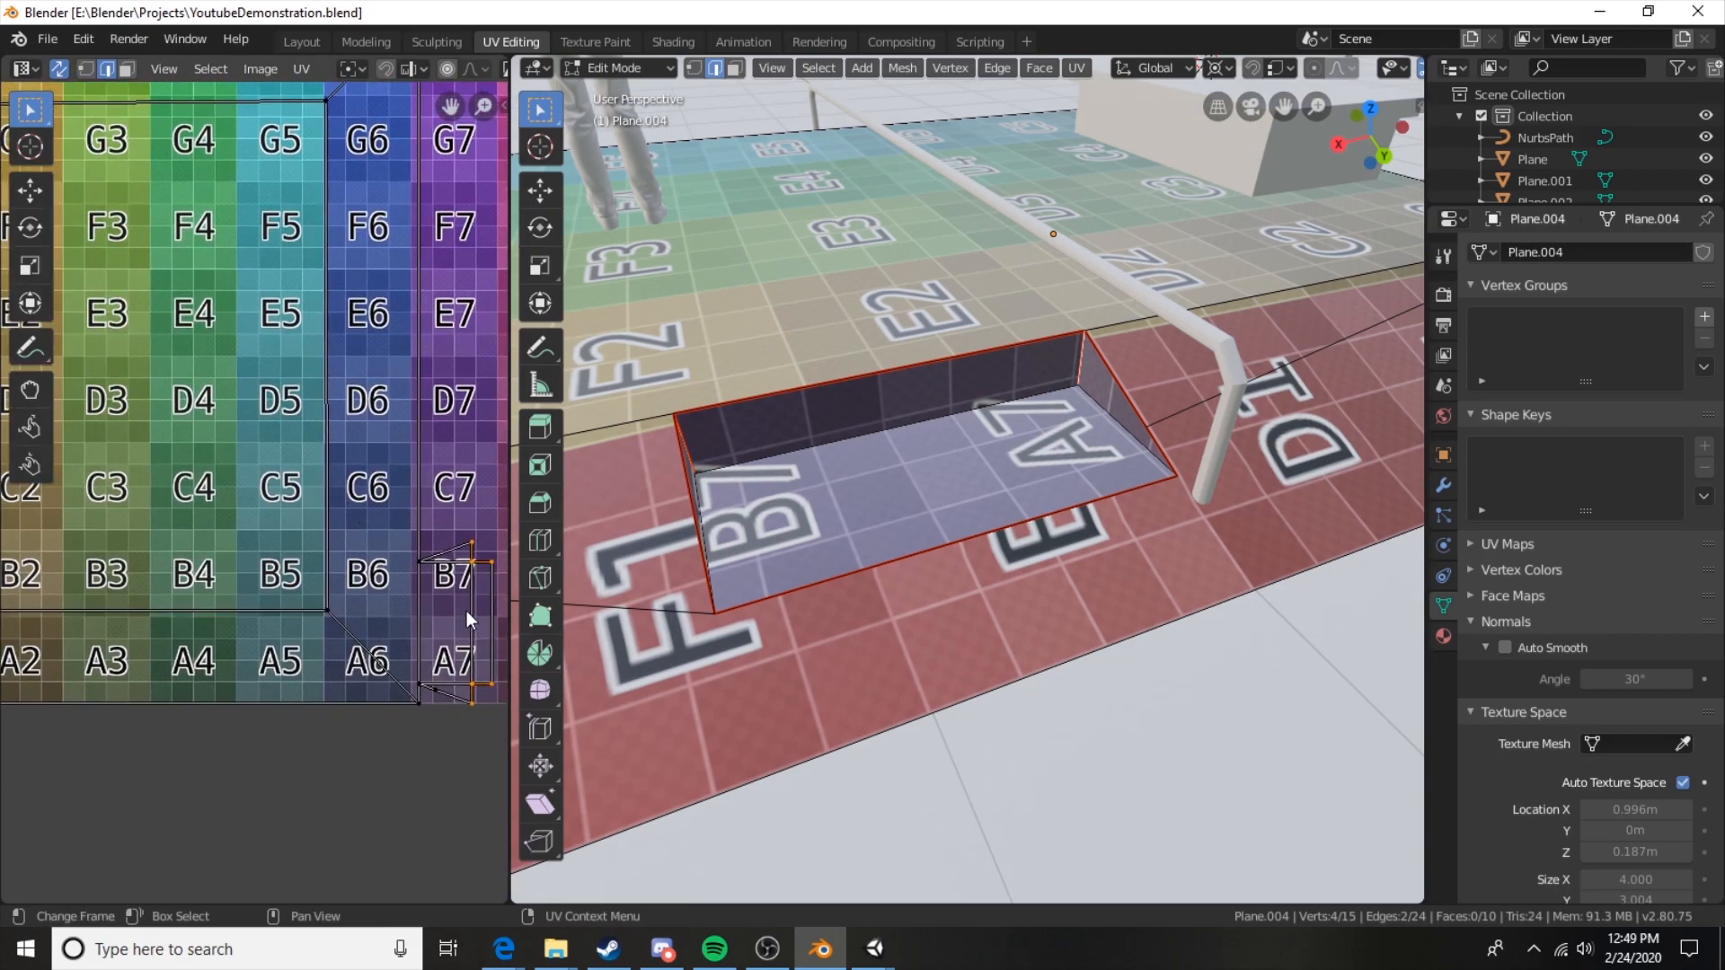
pyautogui.moveTo(1008, 480)
pyautogui.mouseDown(button='middle')
pyautogui.moveTo(1004, 440)
pyautogui.moveTo(976, 473)
pyautogui.mouseUp(button='middle')
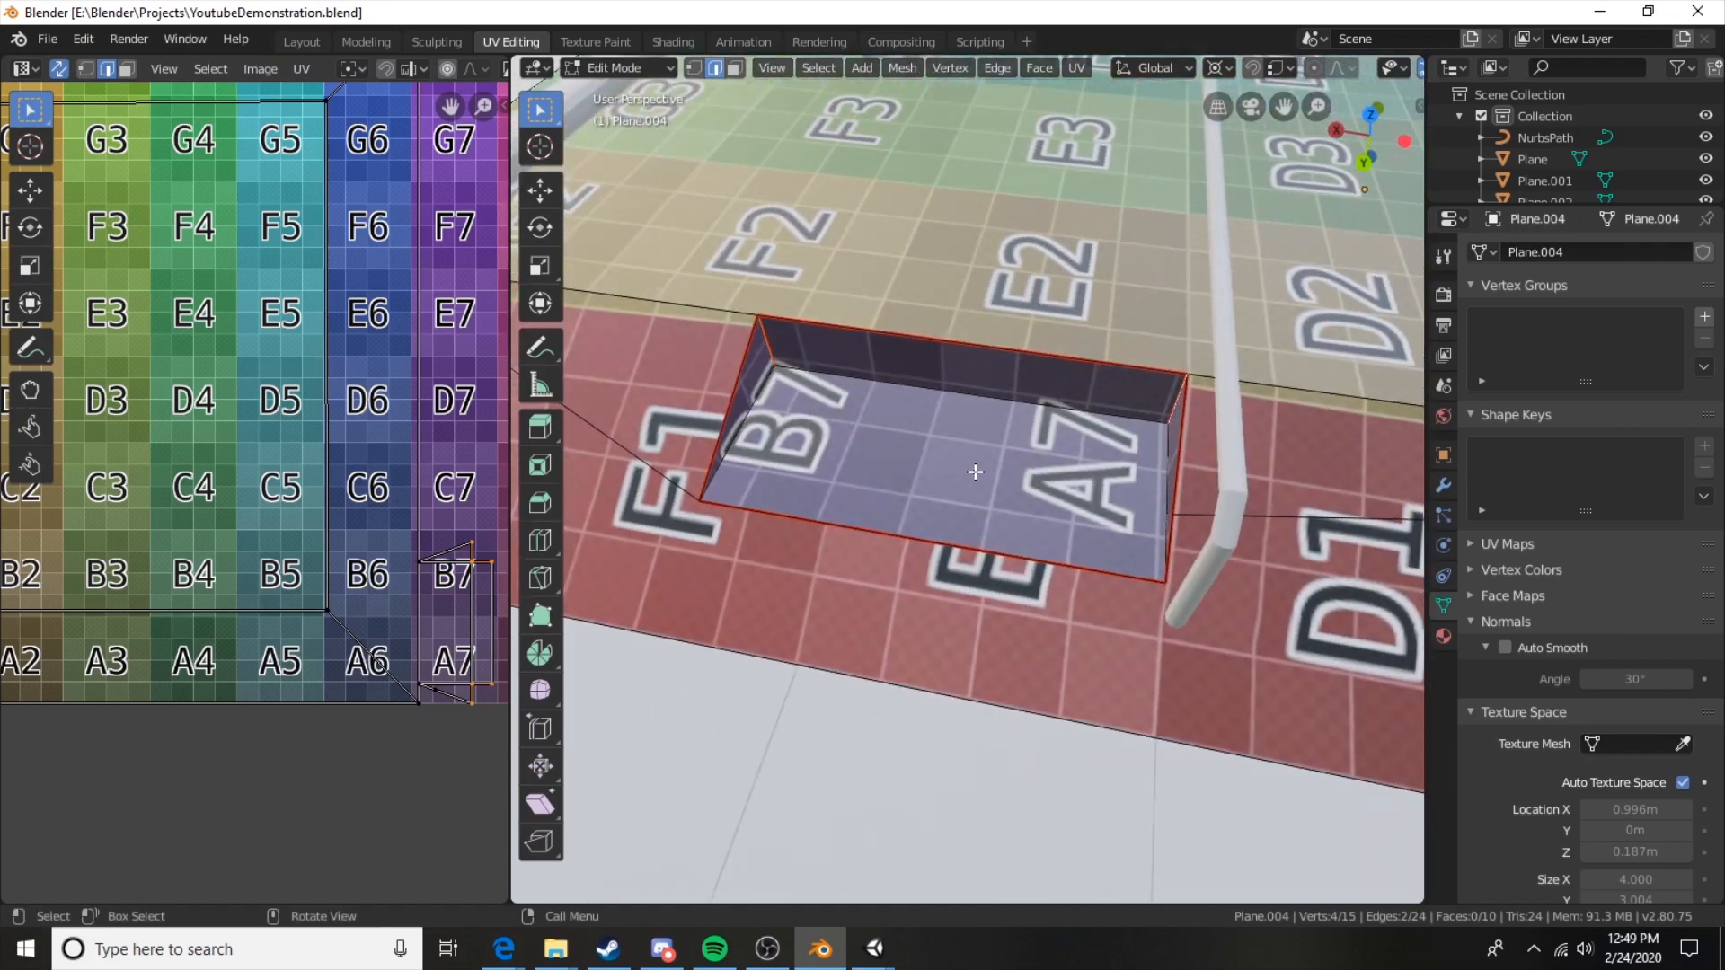
pyautogui.scroll(-8, 1000, 414)
pyautogui.press('Tab')
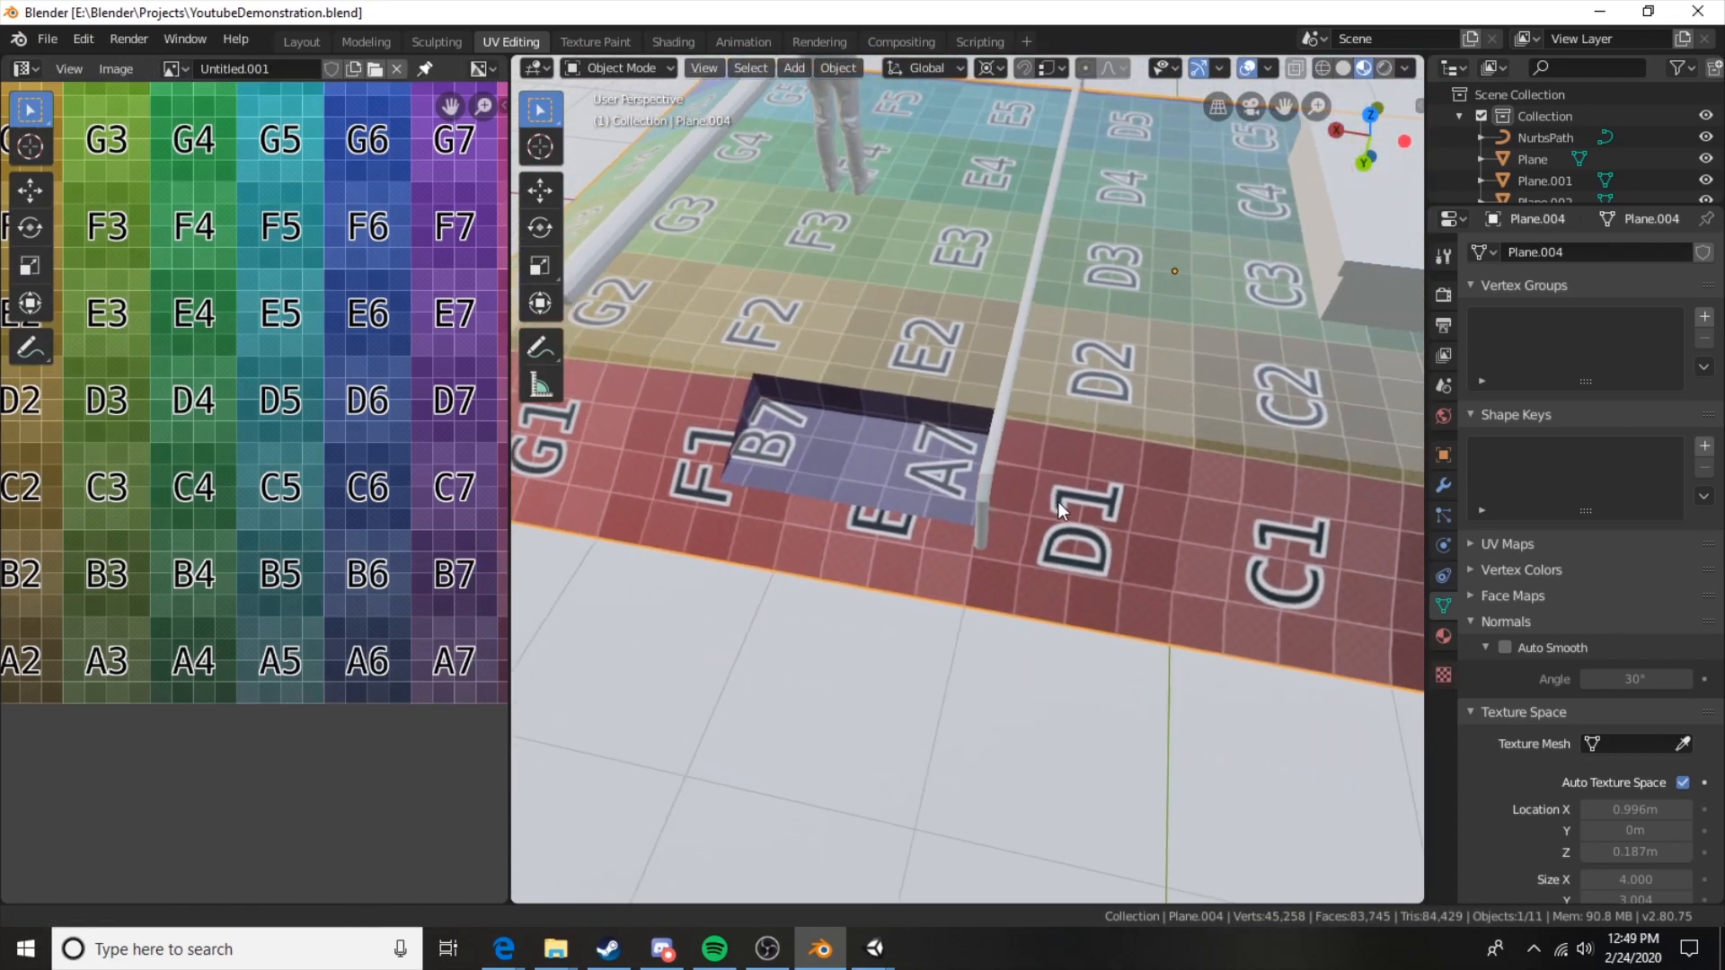
# Unwrap all faces of the long curved ramp with Smart UV Project at angle limit 66 and island margin 0.01, then return to Object Mode.
pyautogui.moveTo(1067, 490); pyautogui.dragTo(1213, 546, button='middle')
pyautogui.scroll(-3, 959, 580)
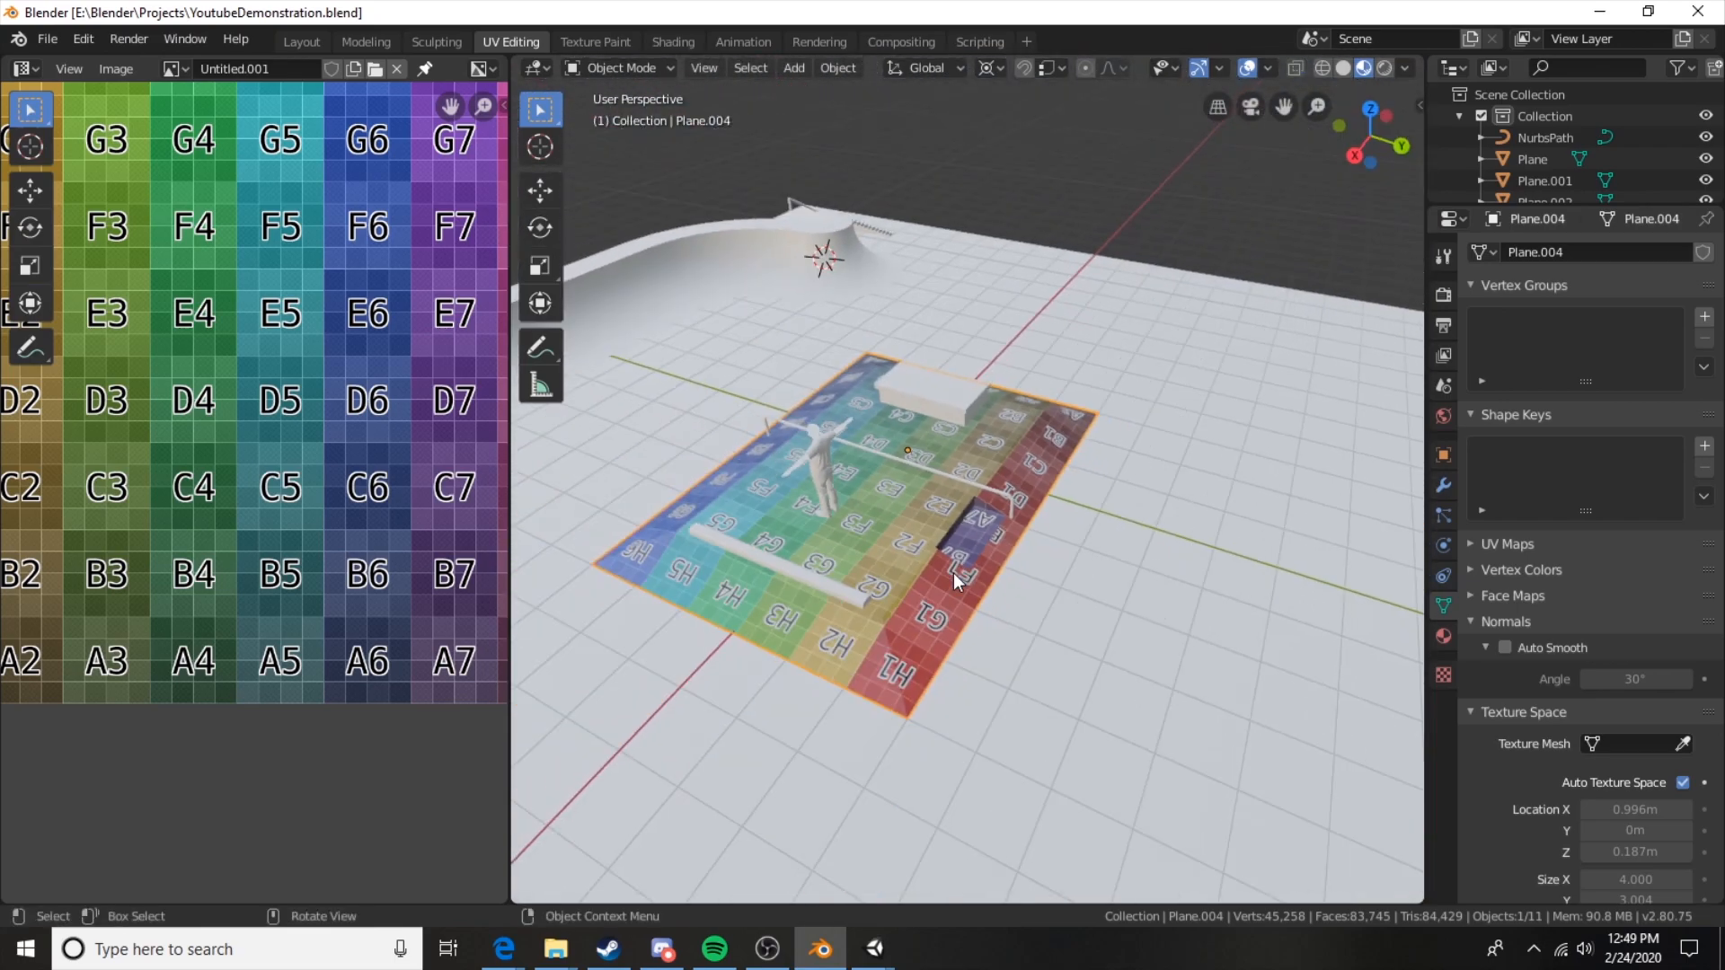
pyautogui.moveTo(955, 575); pyautogui.dragTo(764, 556, button='middle')
pyautogui.scroll(-5, 764, 555)
pyautogui.moveTo(1023, 537); pyautogui.dragTo(806, 545, button='middle')
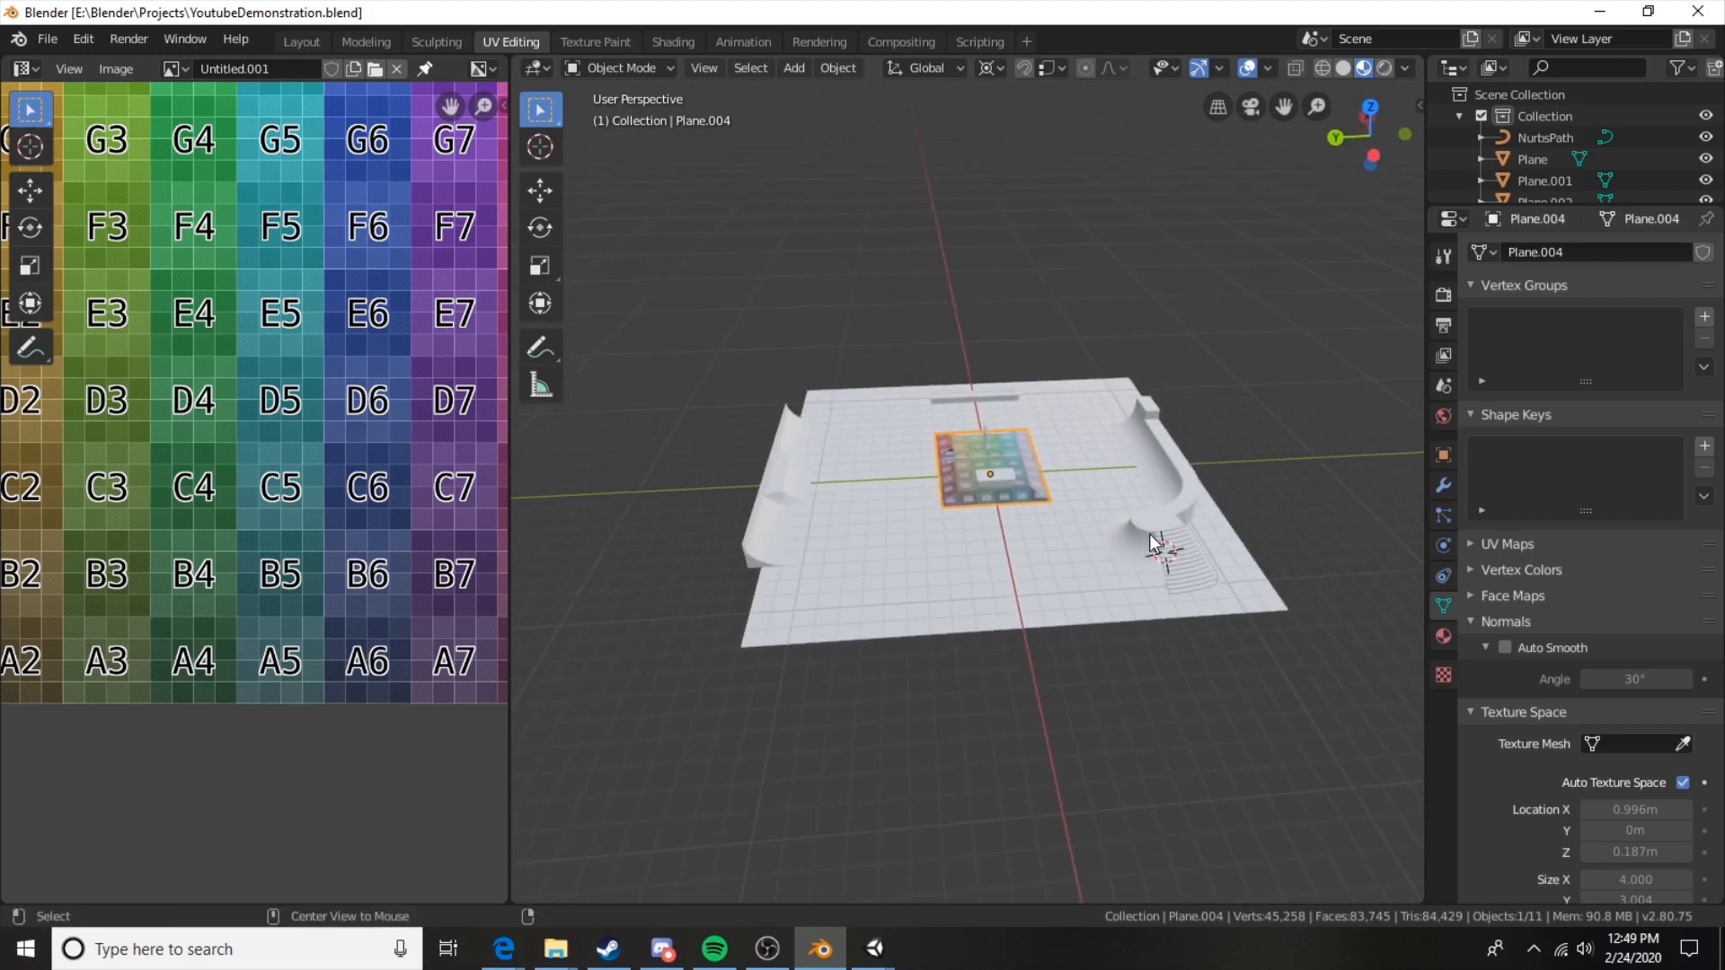
pyautogui.moveTo(1150, 533); pyautogui.dragTo(1032, 503, button='middle')
pyautogui.scroll(6, 926, 482)
pyautogui.scroll(-6, 905, 494)
pyautogui.moveTo(897, 496); pyautogui.dragTo(925, 564, button='middle')
pyautogui.press('Tab')
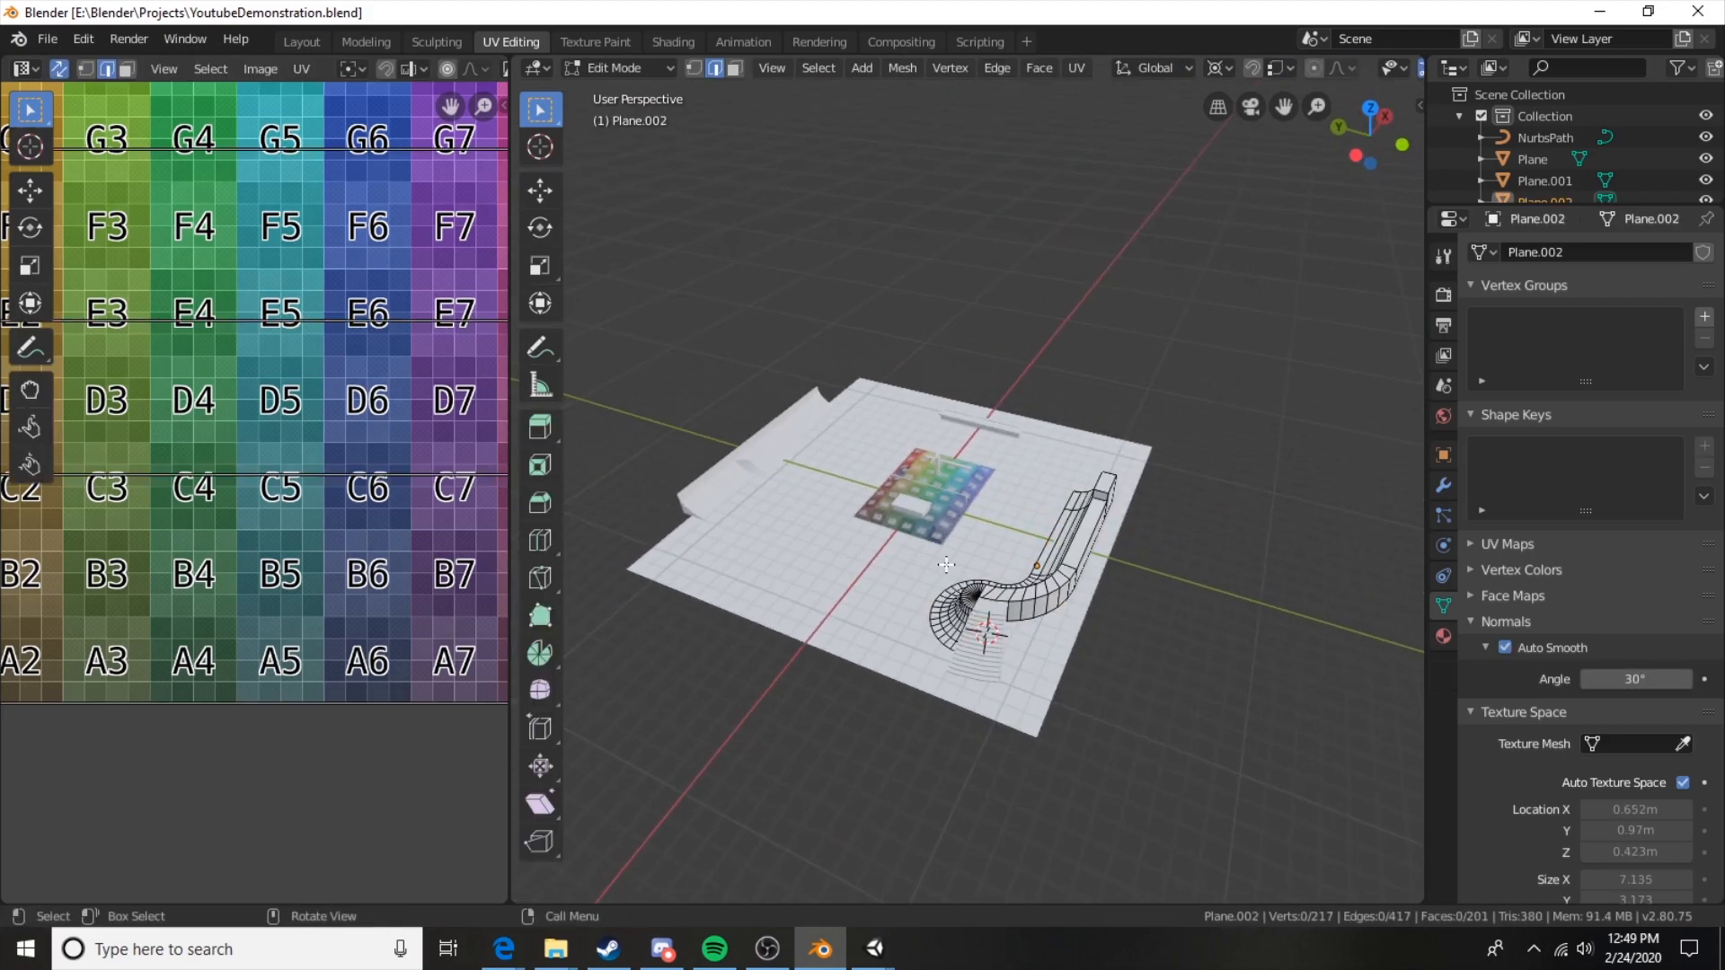
pyautogui.press('a')
pyautogui.press('u')
pyautogui.click(995, 585)
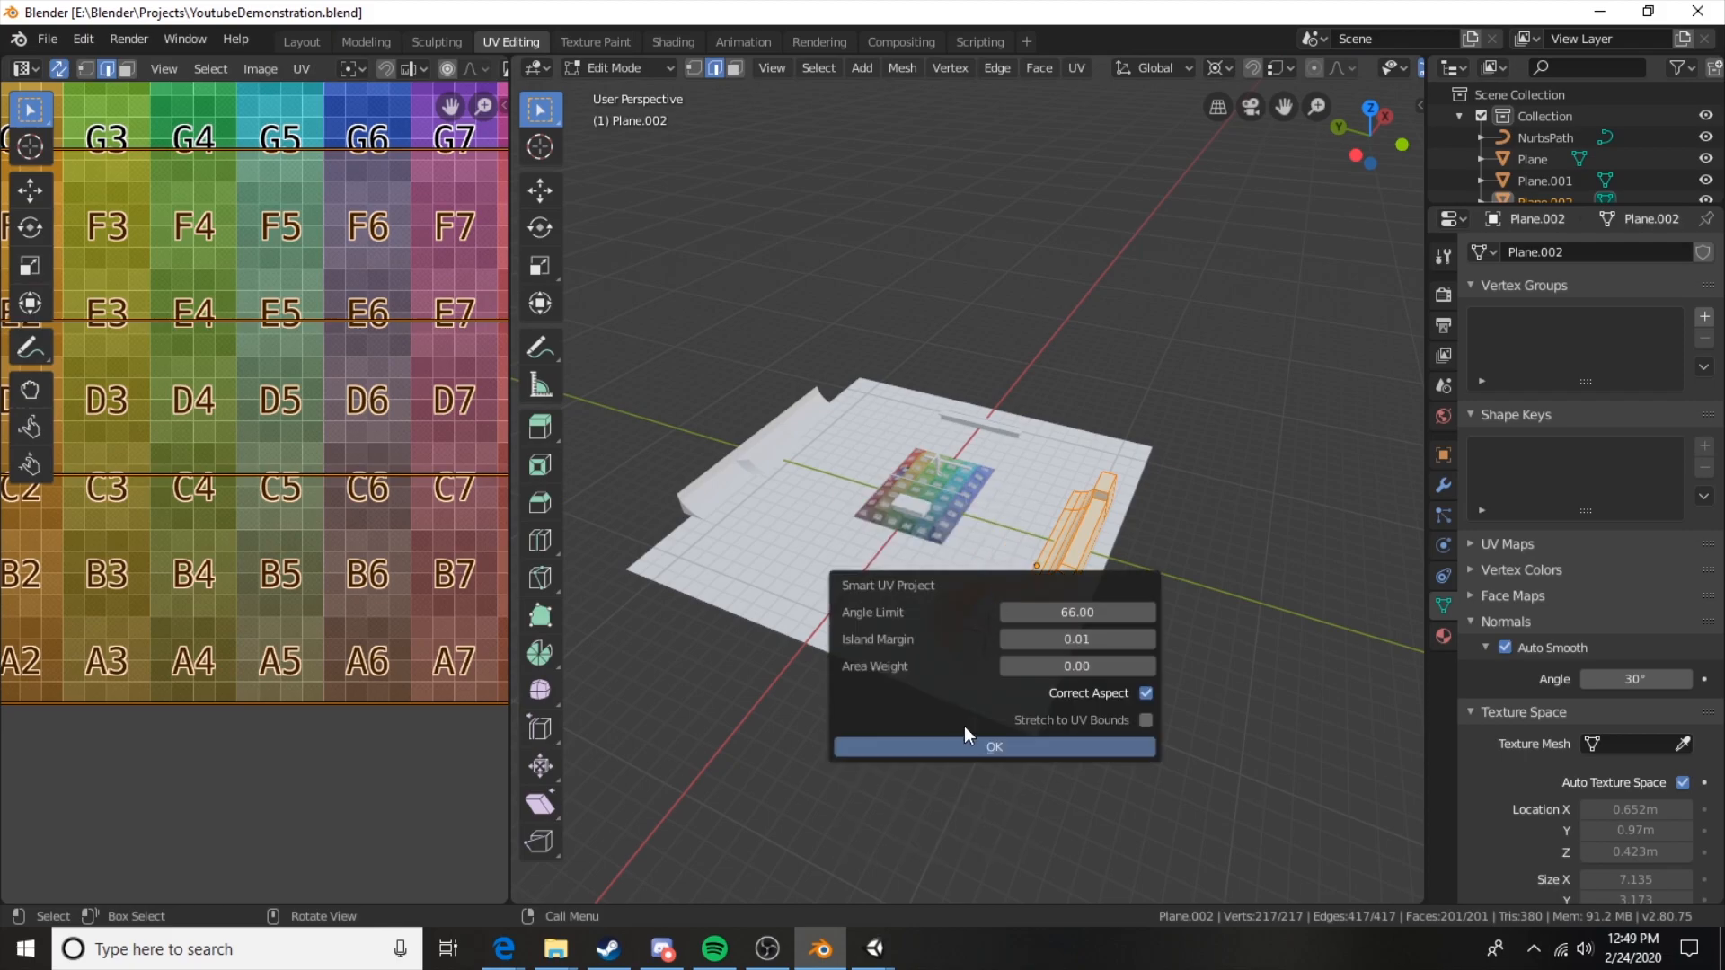
pyautogui.click(964, 744)
pyautogui.press('Tab')
# Unwrap the straight ramp along the opposite edge of the ground with Smart UV Project at angle limit 66 and return to Object Mode.
pyautogui.click(769, 453)
pyautogui.press('Tab')
pyautogui.press('u')
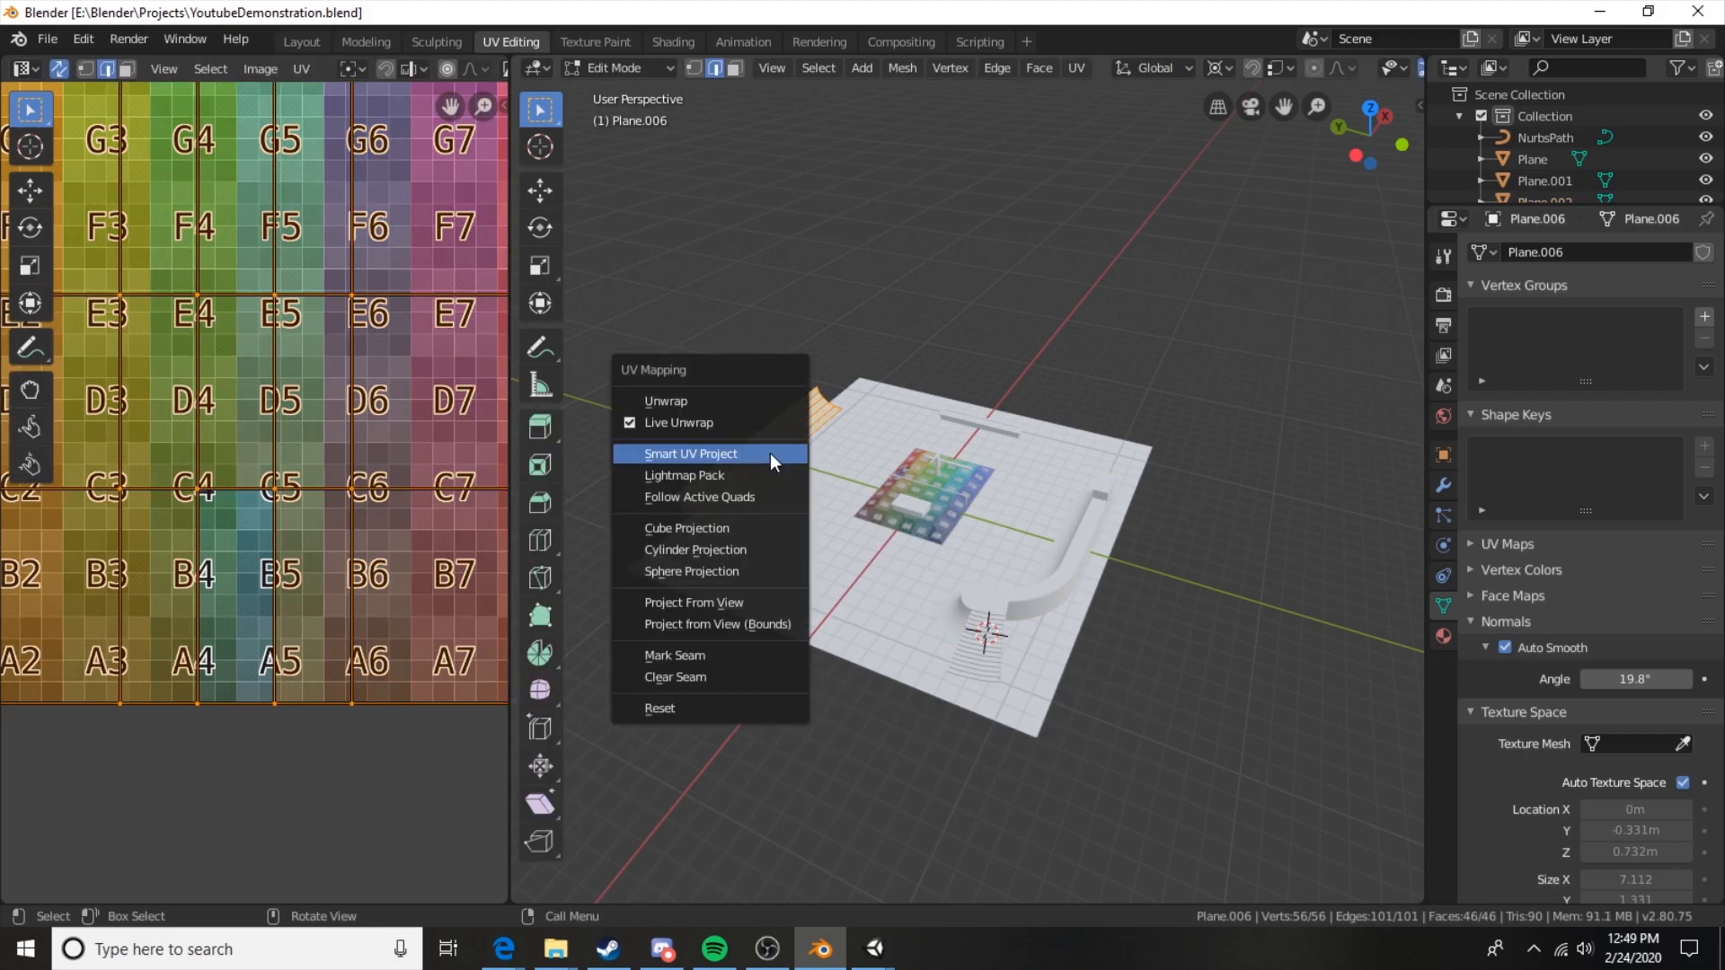
pyautogui.click(769, 455)
pyautogui.click(789, 611)
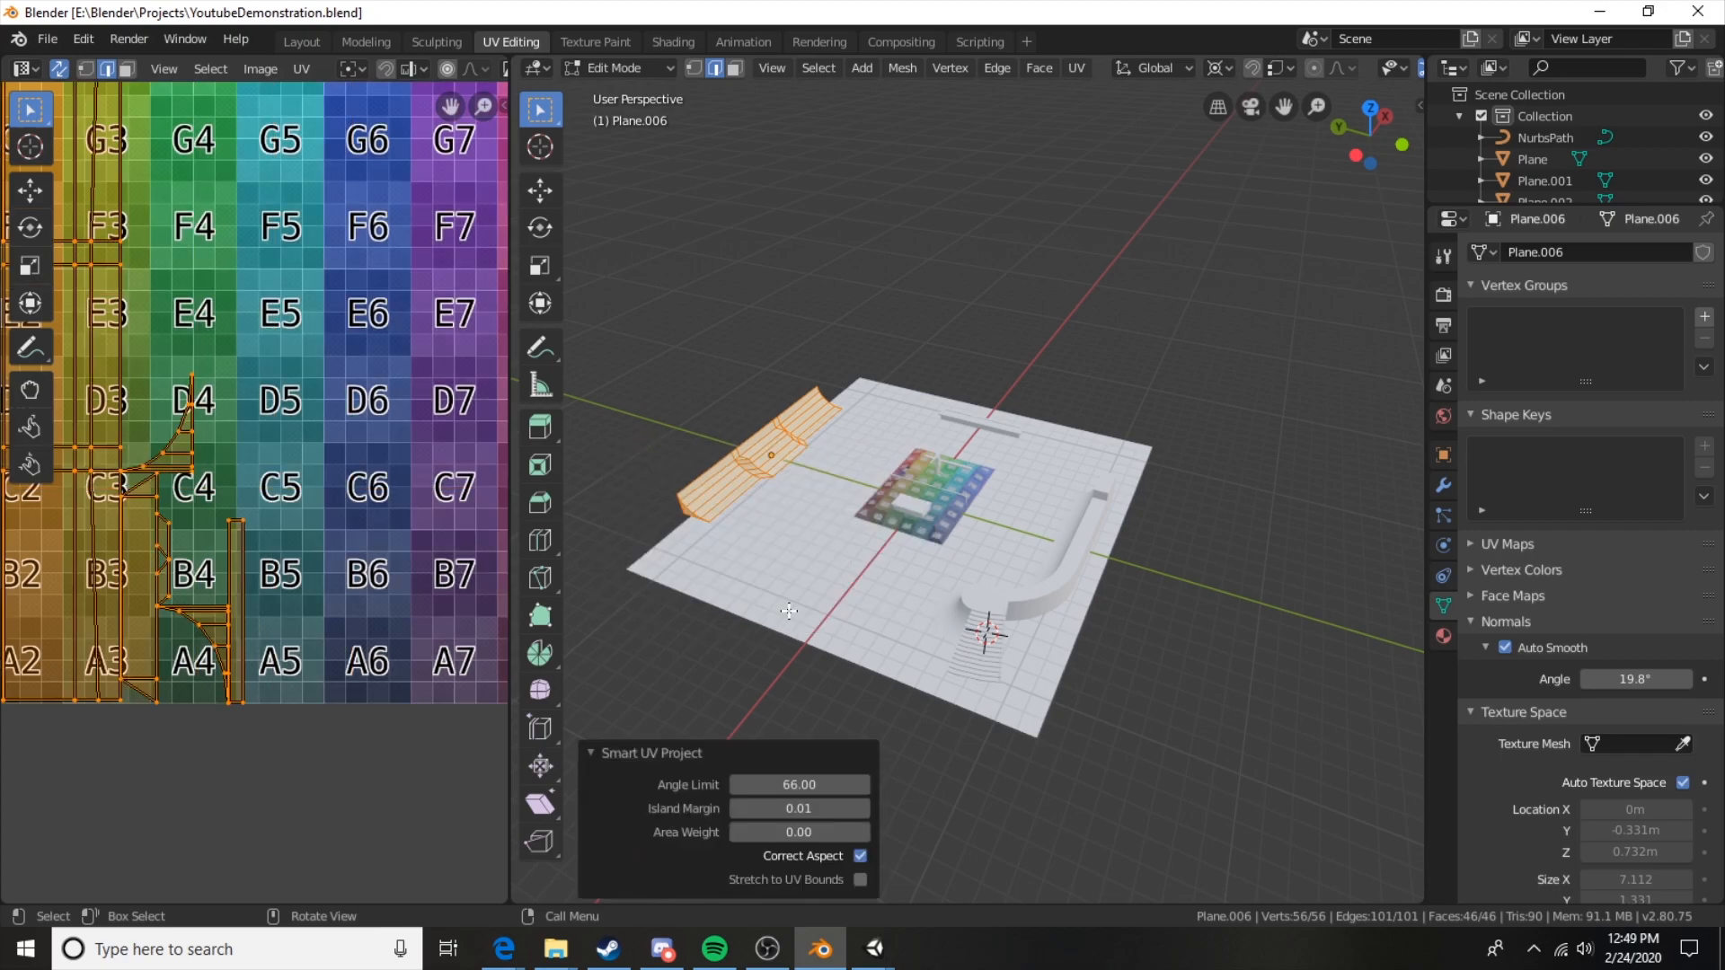
pyautogui.press('Tab')
# Unwrap the large flat ground plane with Smart UV Project at angle limit 66 and island margin 0.01, returning to Object Mode.
pyautogui.moveTo(848, 596); pyautogui.dragTo(1006, 626, button='middle')
pyautogui.click(946, 634)
pyautogui.press('Tab')
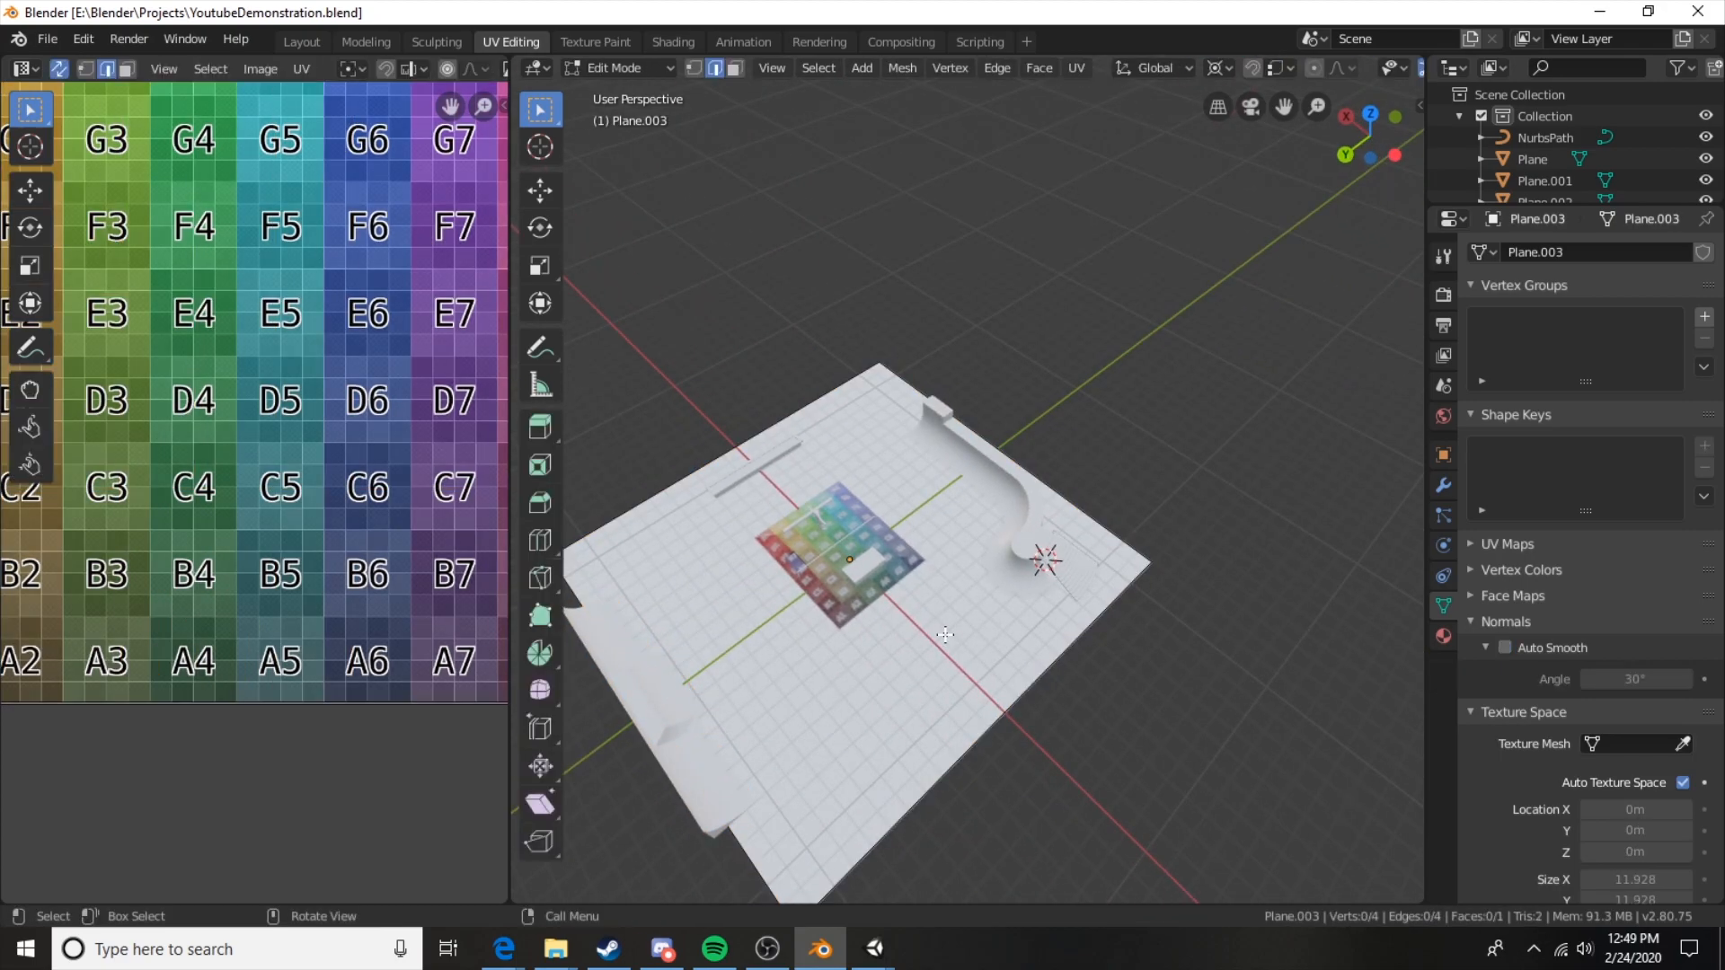
pyautogui.press('a')
pyautogui.press('u')
pyautogui.click(945, 635)
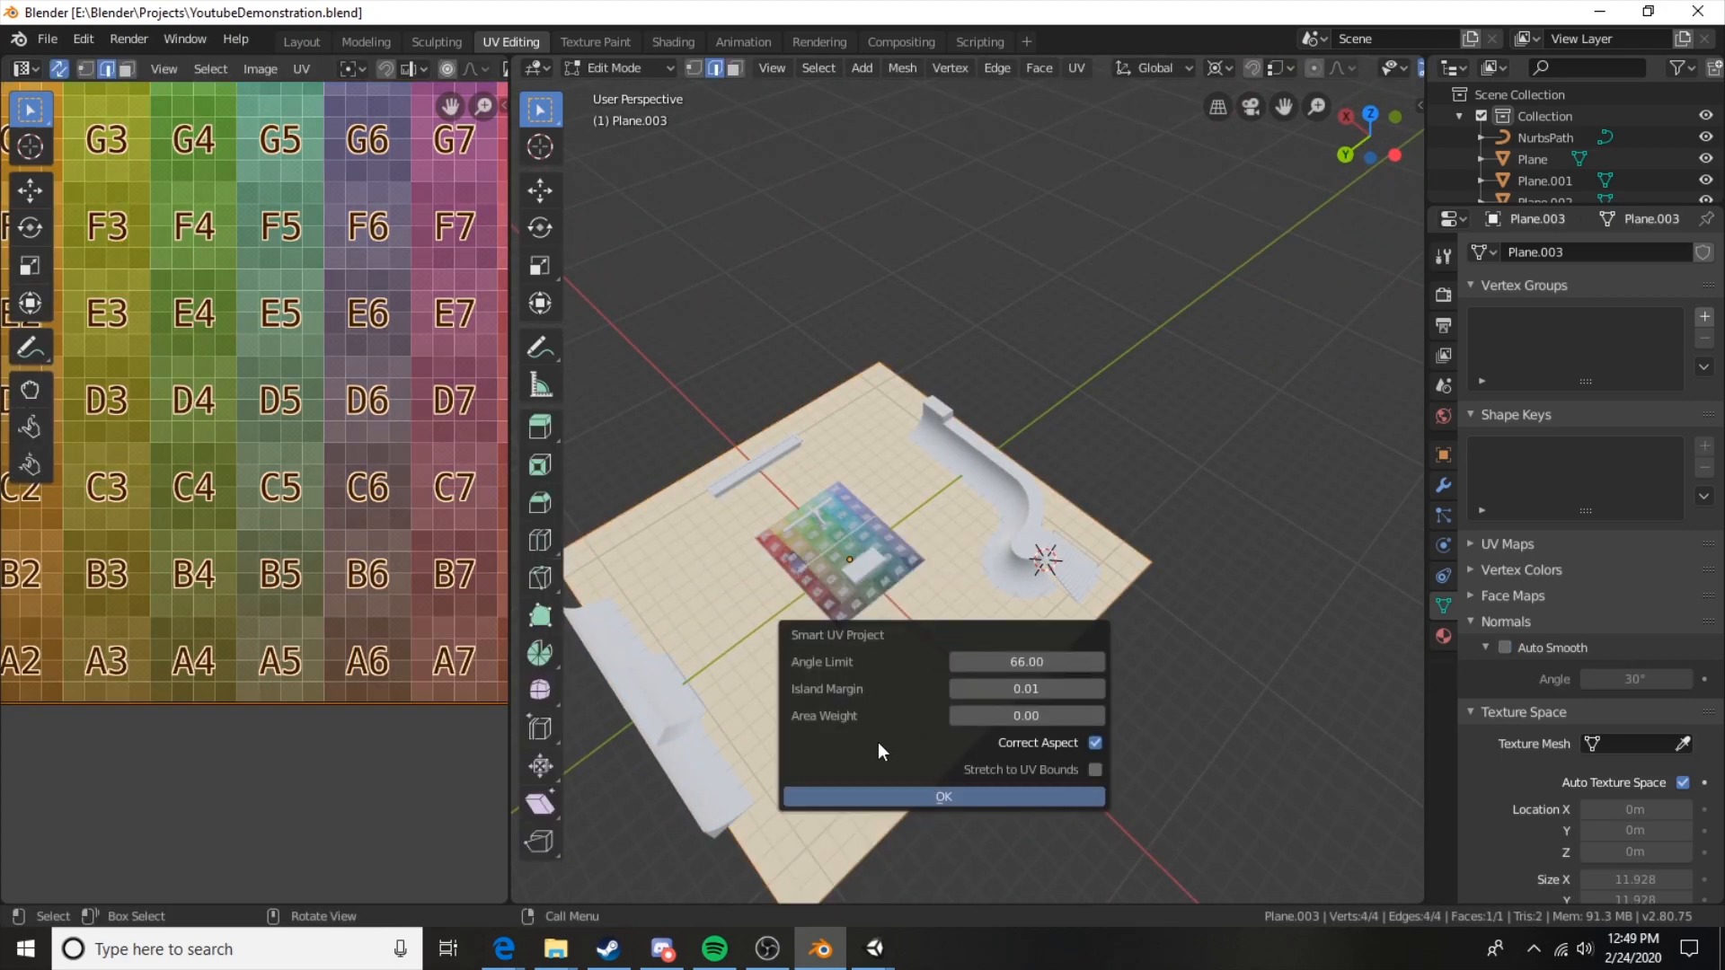
pyautogui.click(875, 796)
pyautogui.press('Tab')
# Unwrap the whole slatted piece at the end of the curved ramp with Smart UV Project and return to Object Mode.
pyautogui.click(1060, 569)
pyautogui.press('Tab')
pyautogui.press('a')
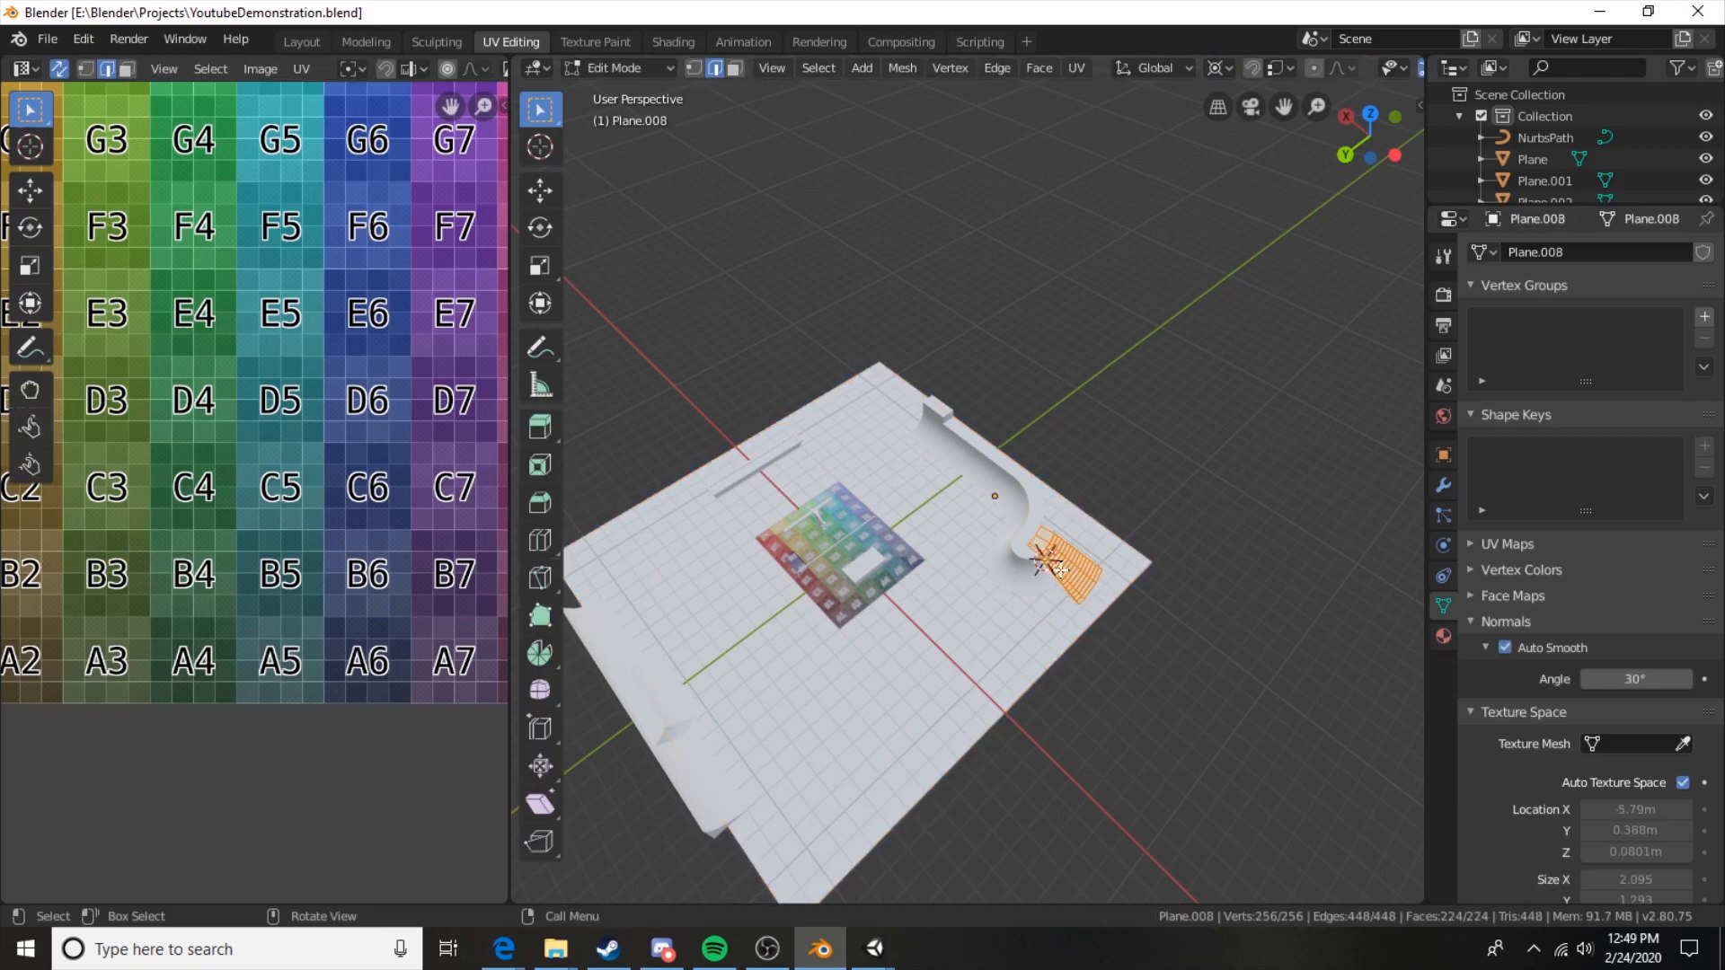
pyautogui.press('u')
pyautogui.click(1060, 571)
pyautogui.click(1030, 724)
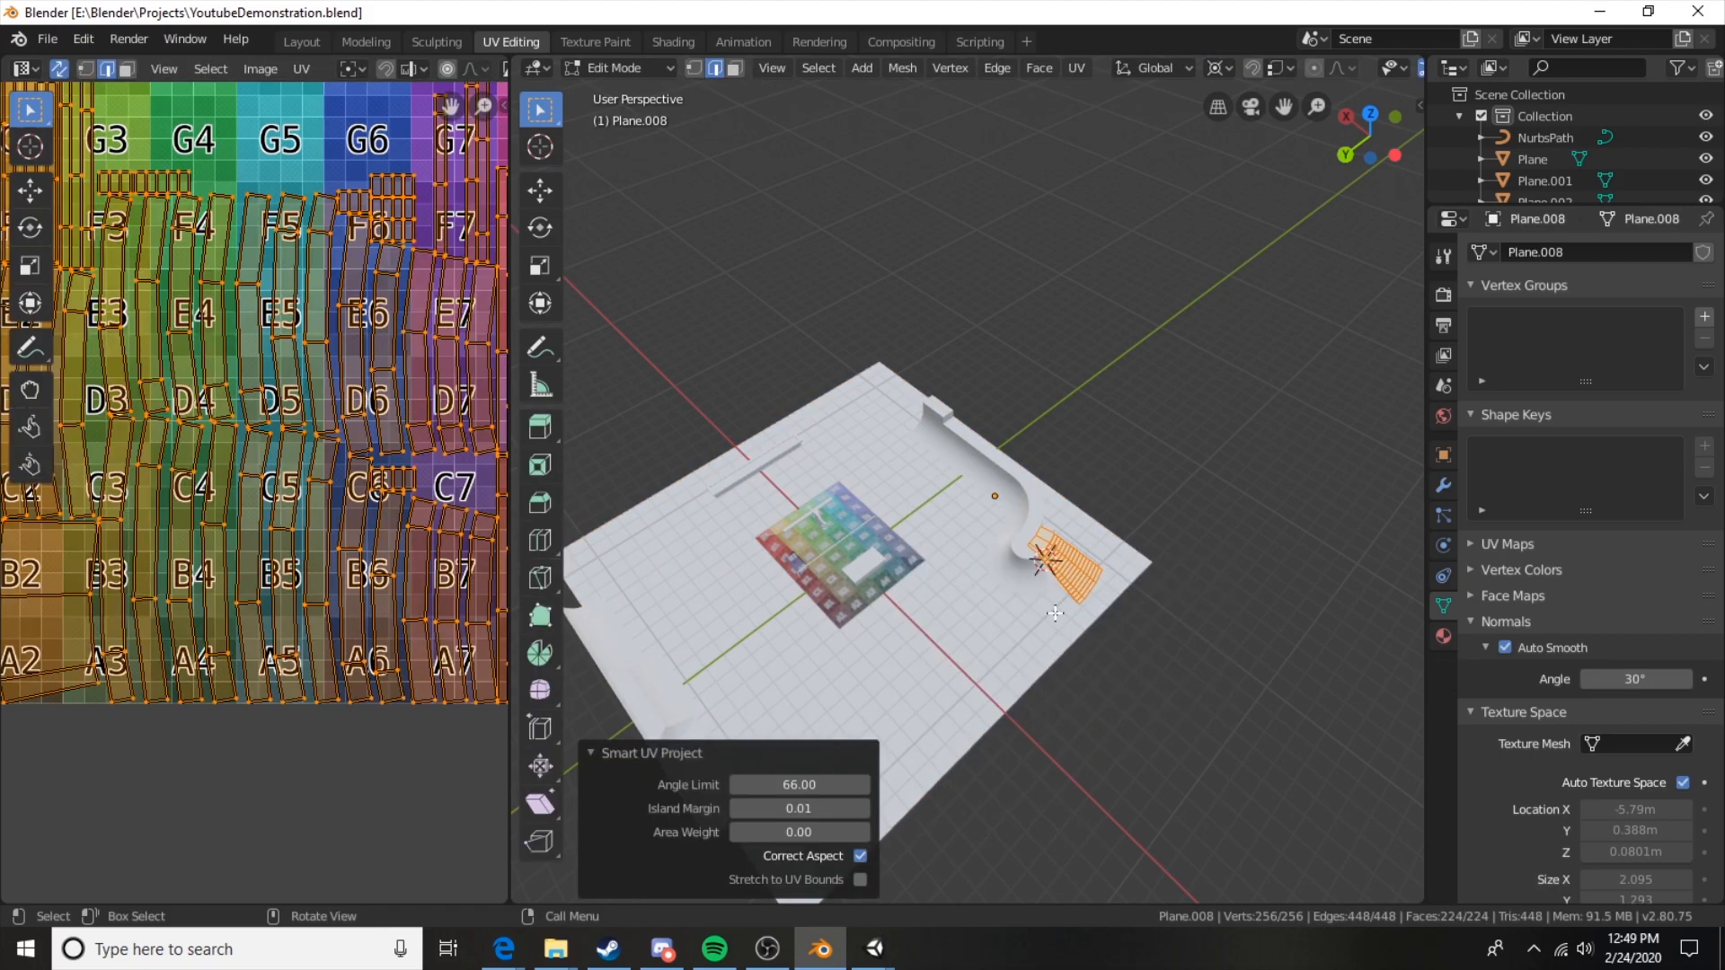
pyautogui.press('Tab')
# Bring the whole skatepark into view and save the Blender file.
pyautogui.press('KP_Decimal')
pyautogui.scroll(-5, 920, 546)
pyautogui.moveTo(841, 528); pyautogui.dragTo(905, 582, button='middle')
pyautogui.hotkey('ctrl', 's')
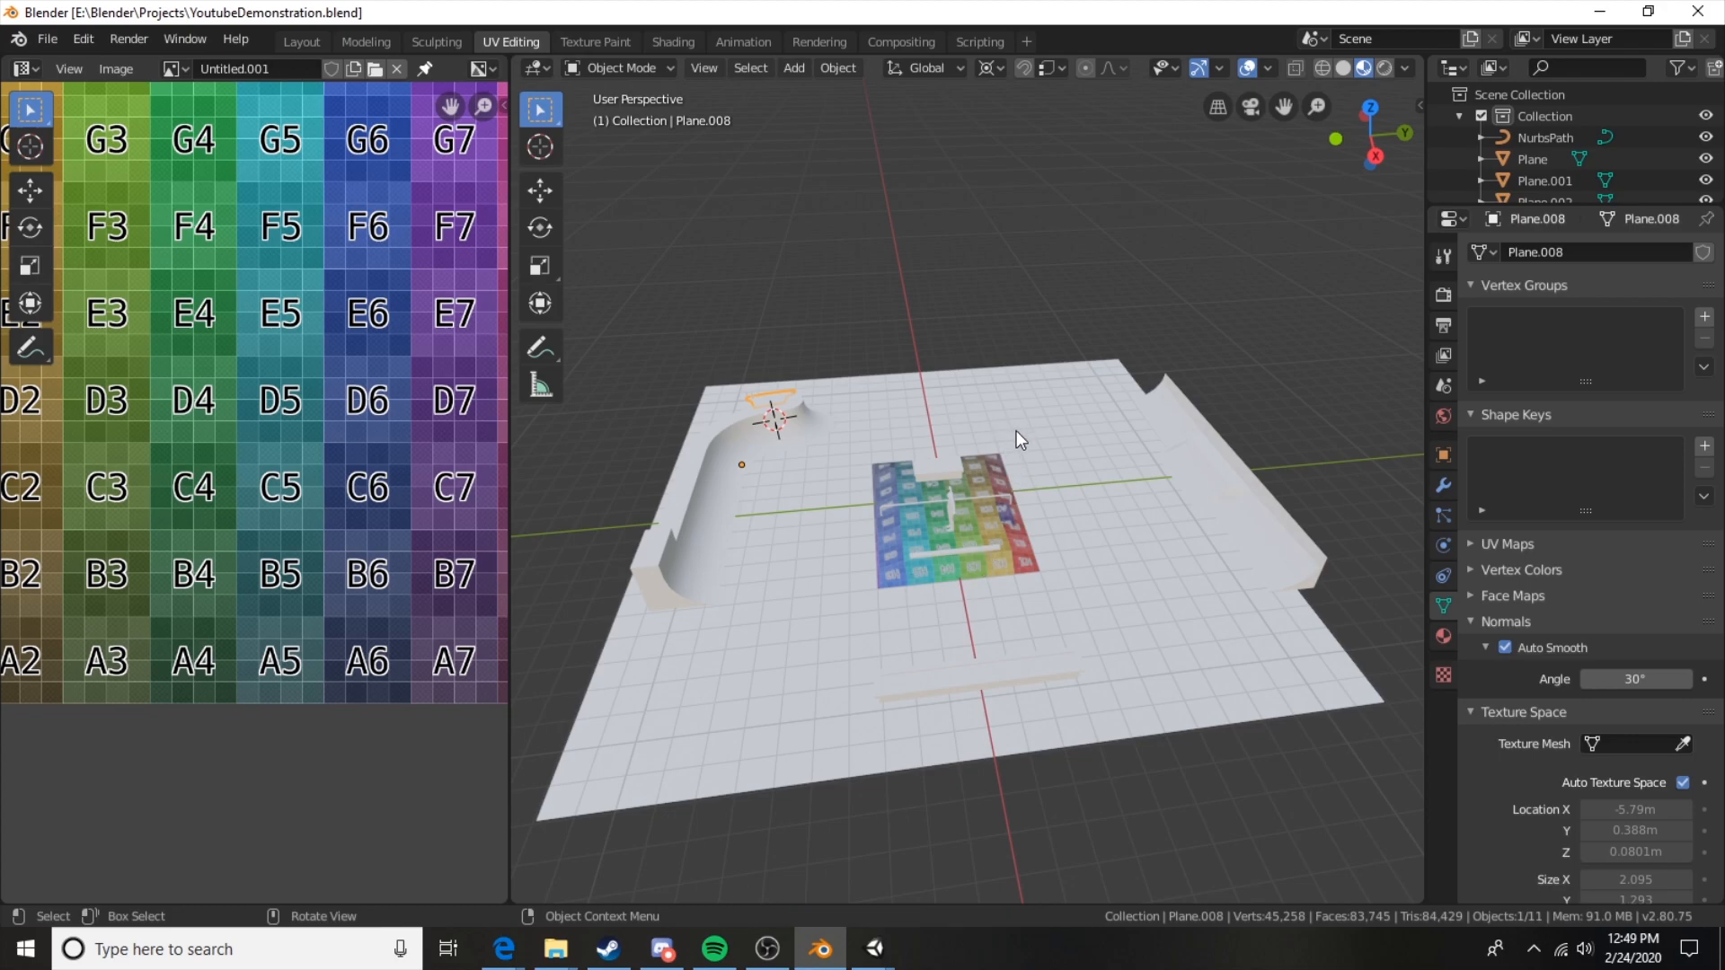
pyautogui.moveTo(1006, 515); pyautogui.dragTo(1027, 613, button='middle')
pyautogui.scroll(5, 979, 462)
pyautogui.scroll(6, 929, 469)
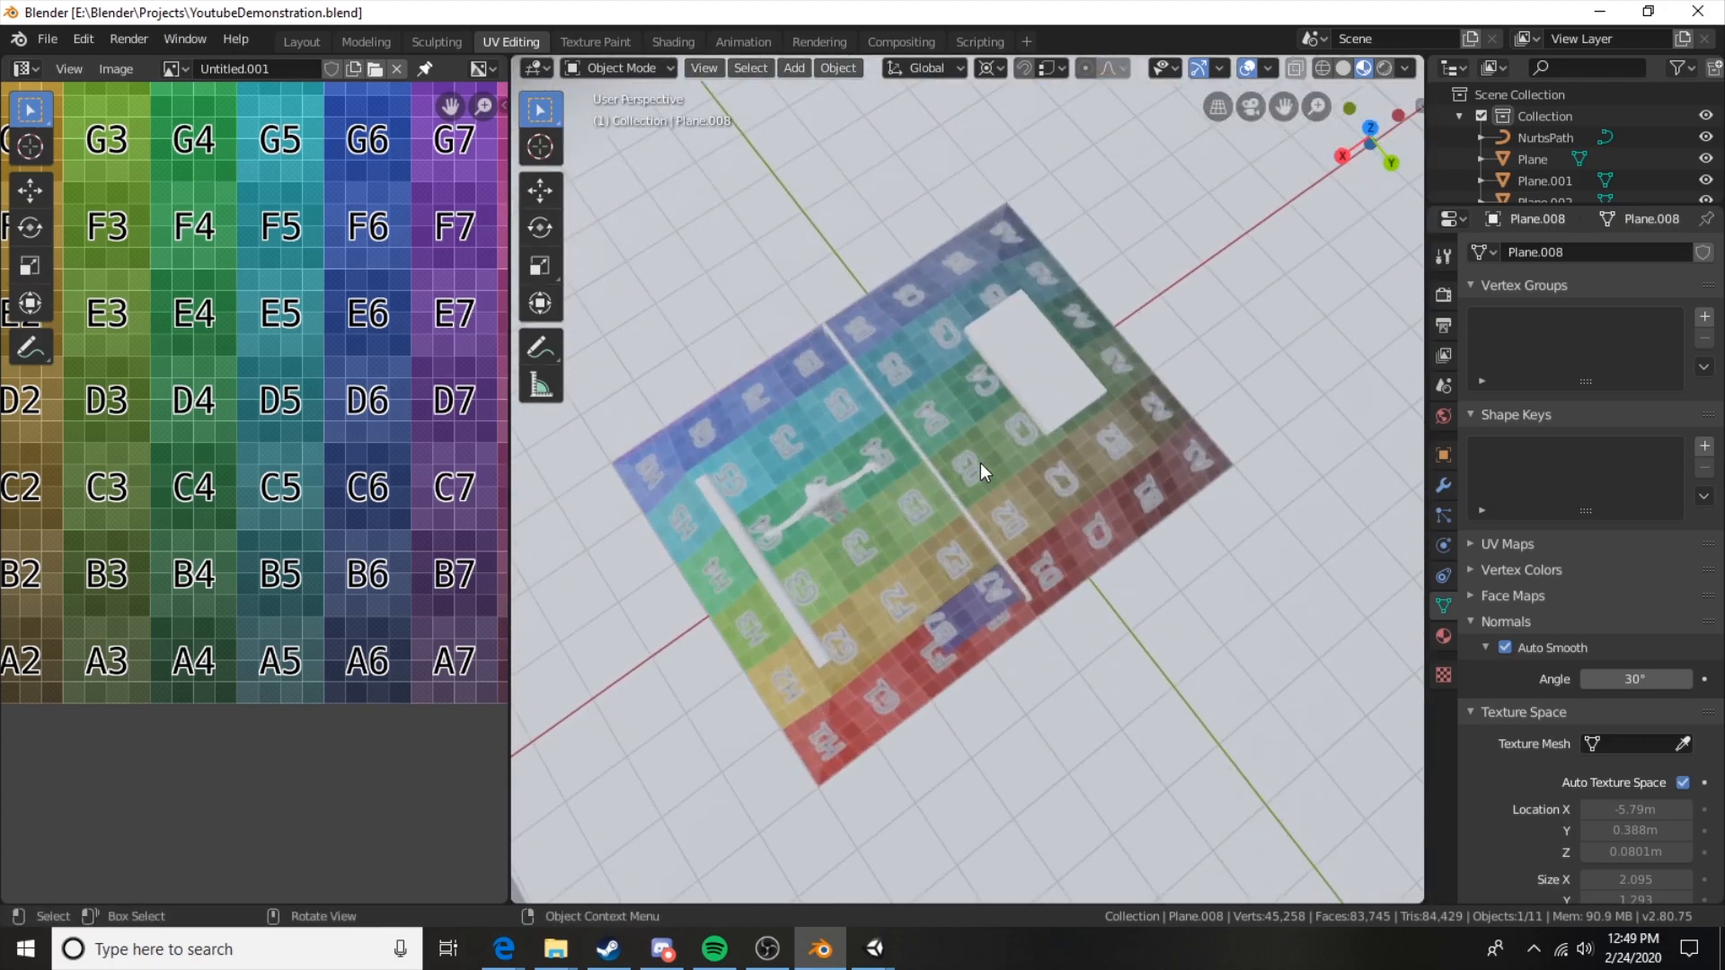
pyautogui.scroll(-6, 1044, 539)
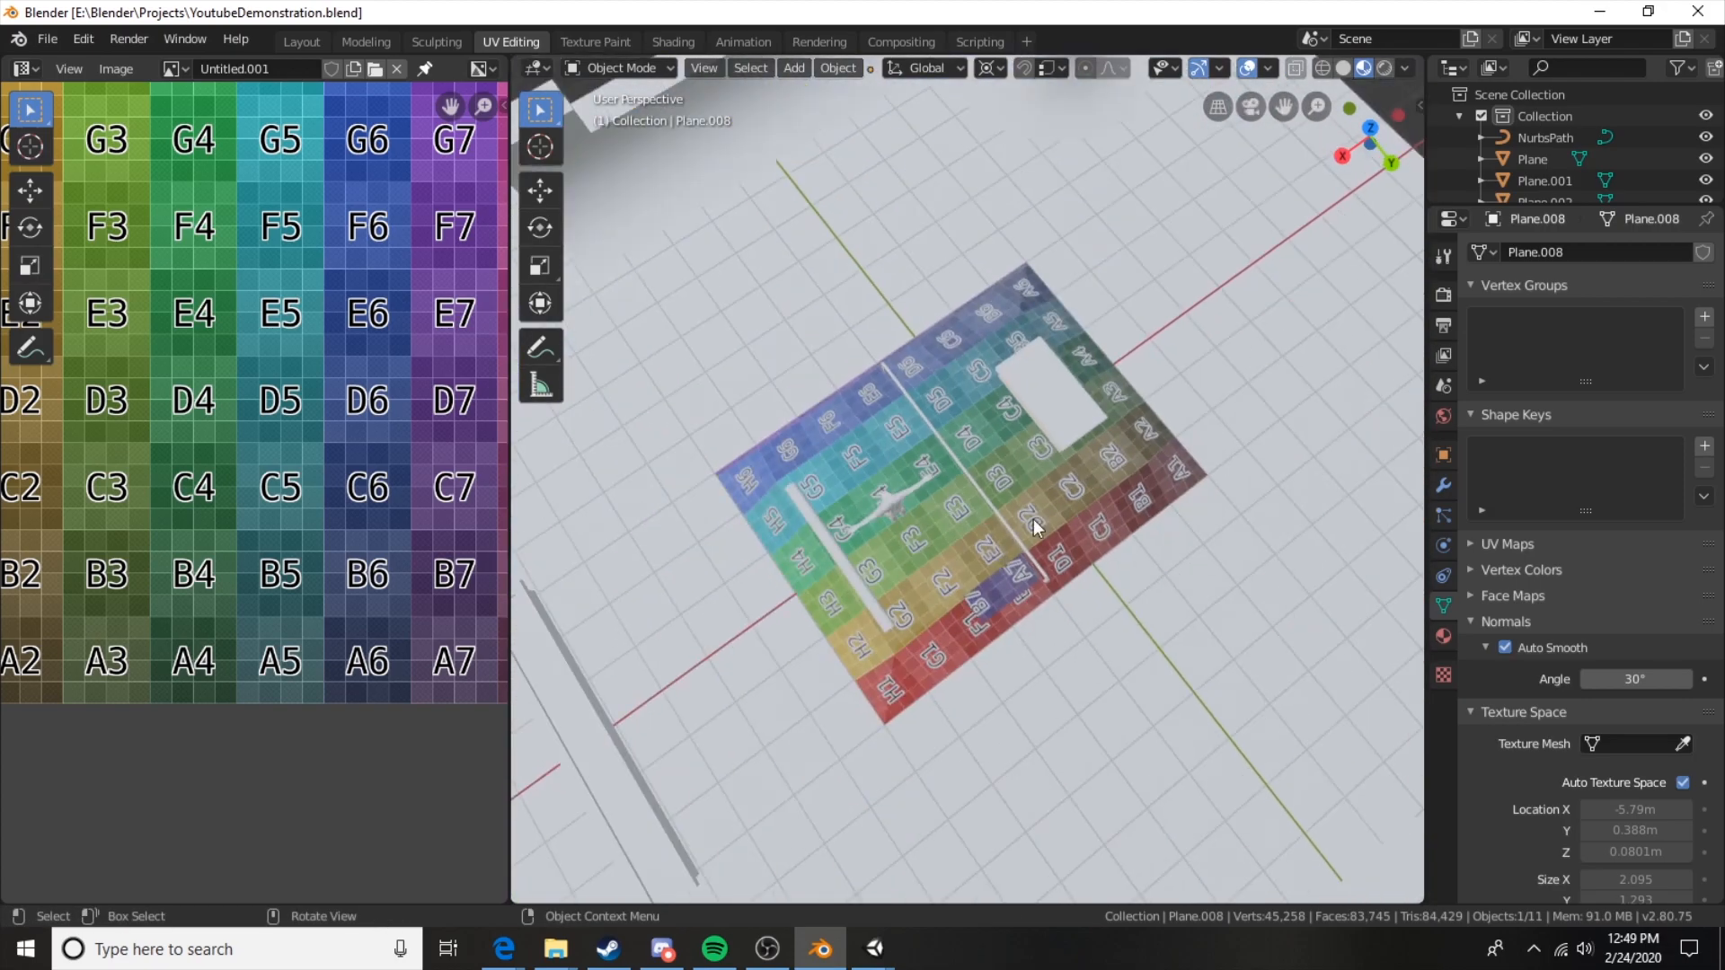